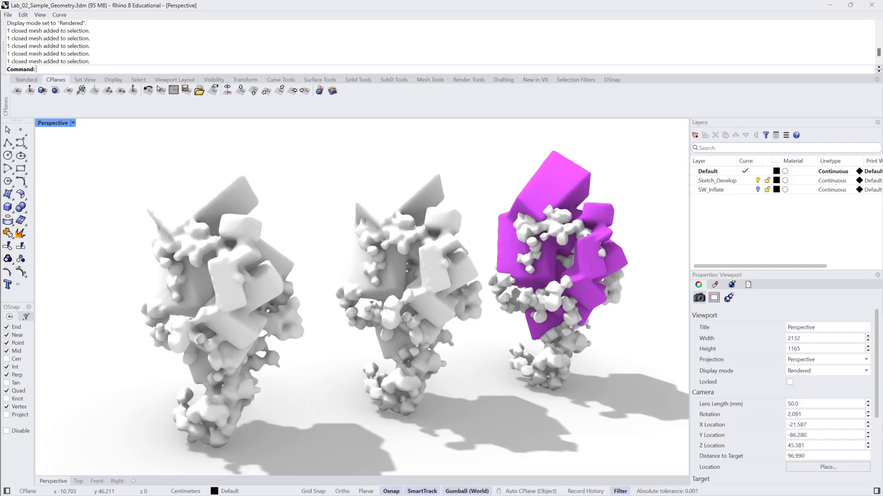
Select the meshes of the right-hand sample object one at a time to inspect their properties
click(566, 174)
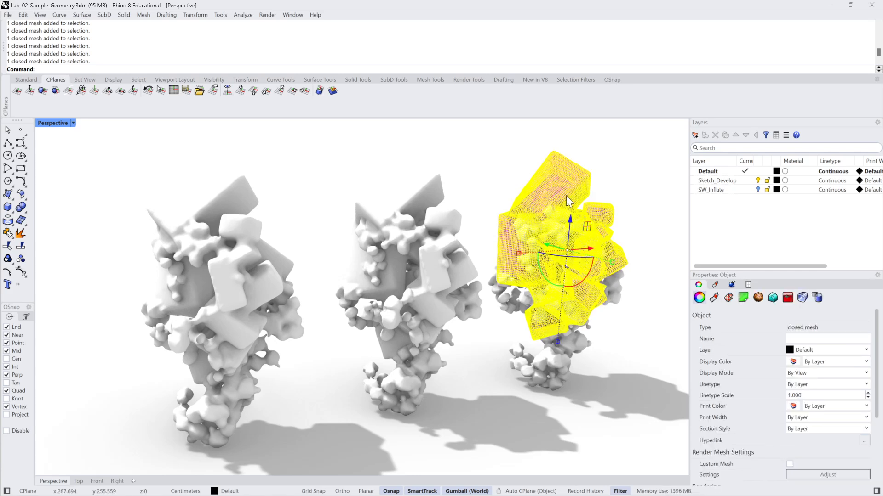
key(Escape)
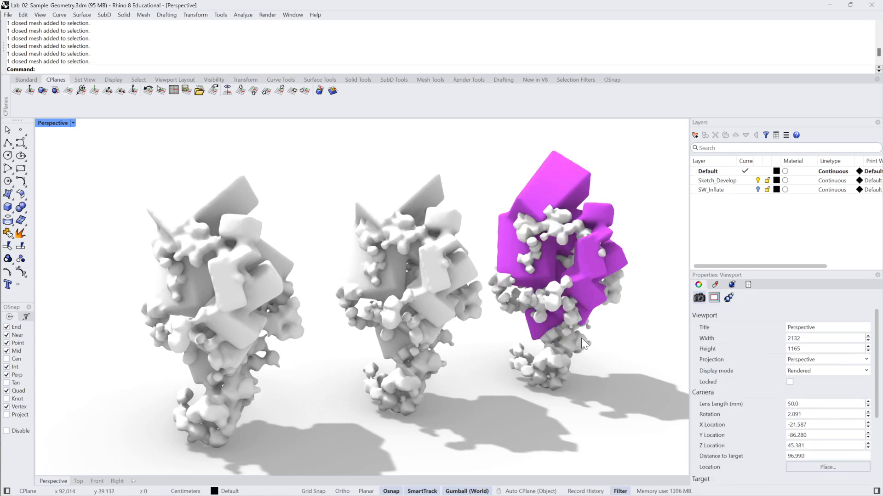
click(564, 184)
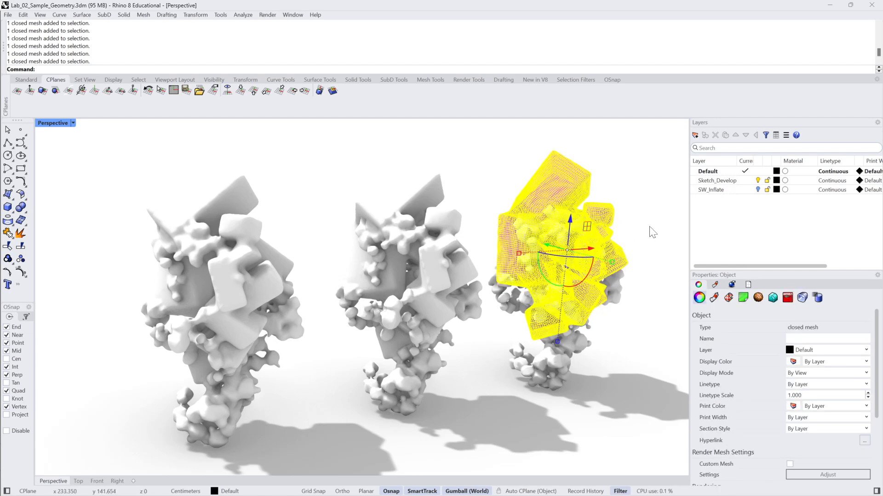
key(Escape)
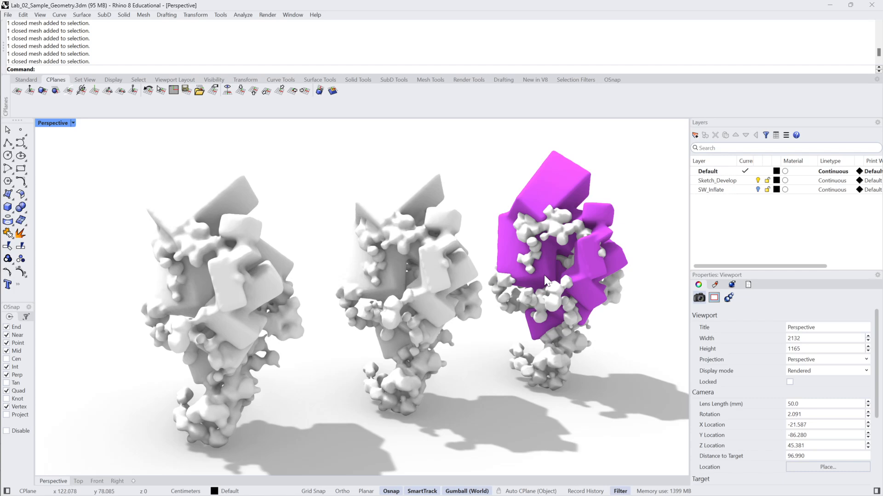
click(562, 228)
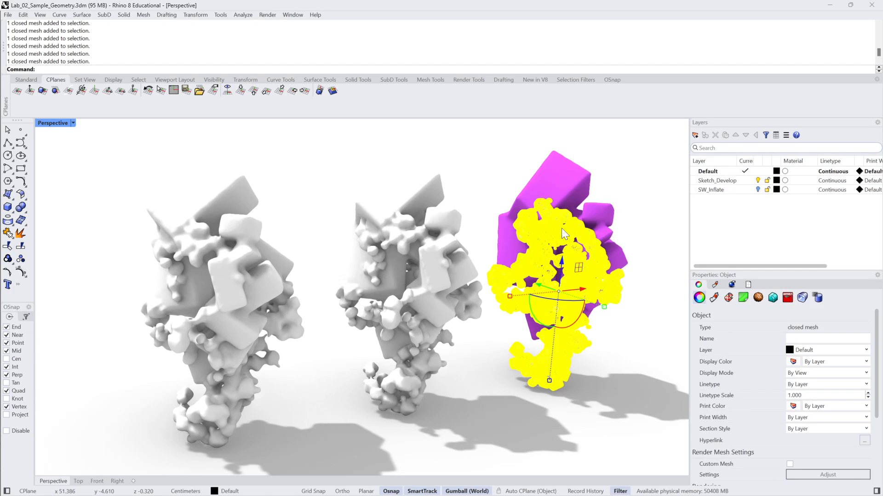
click(626, 211)
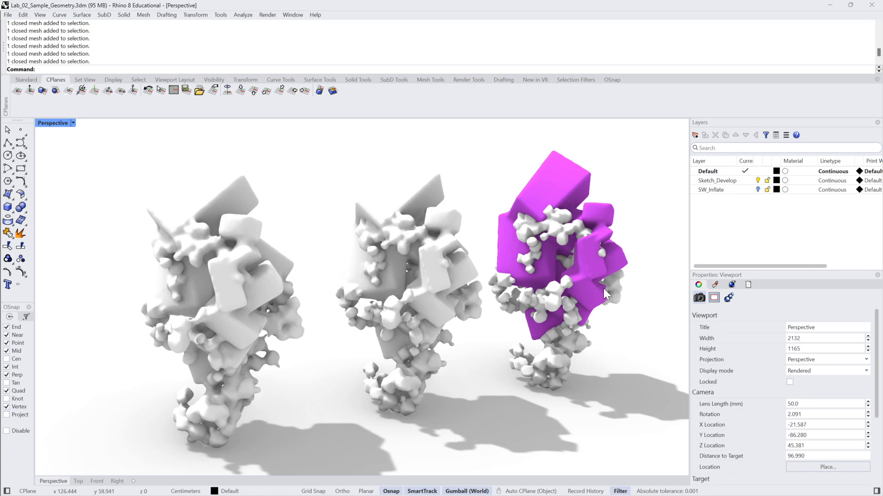
click(561, 316)
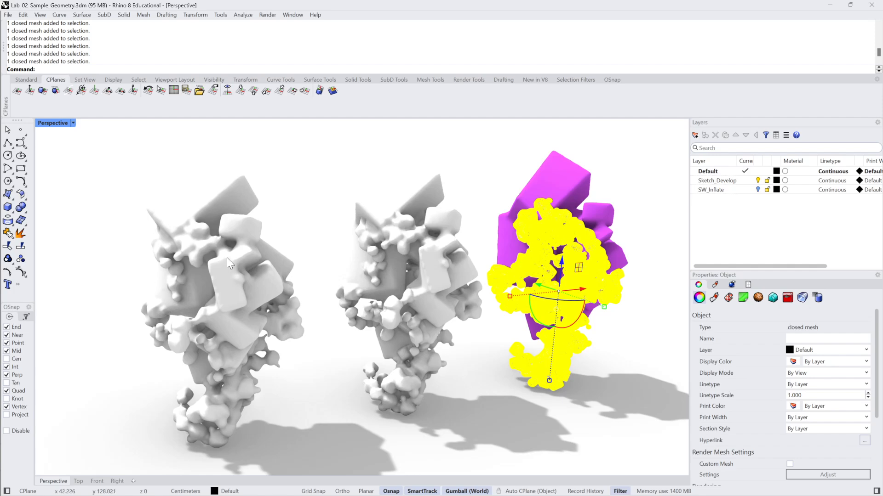
Switch the Perspective viewport to Shaded display mode
click(73, 123)
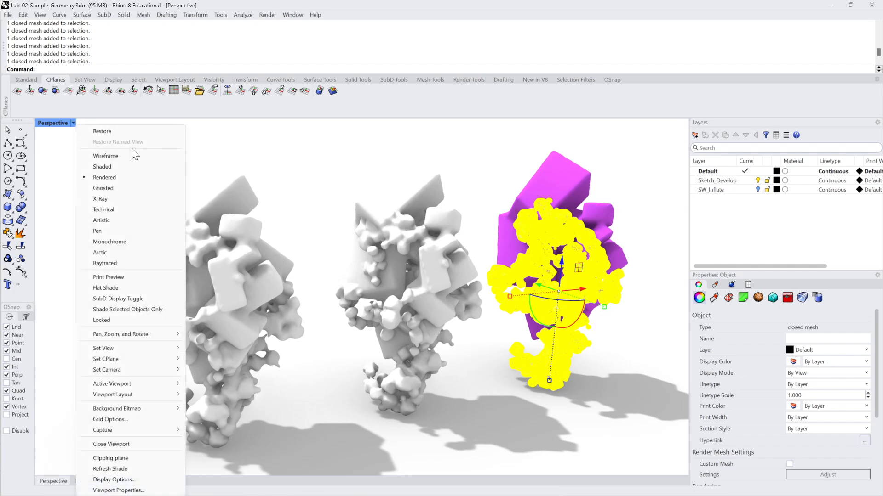
click(122, 166)
click(647, 189)
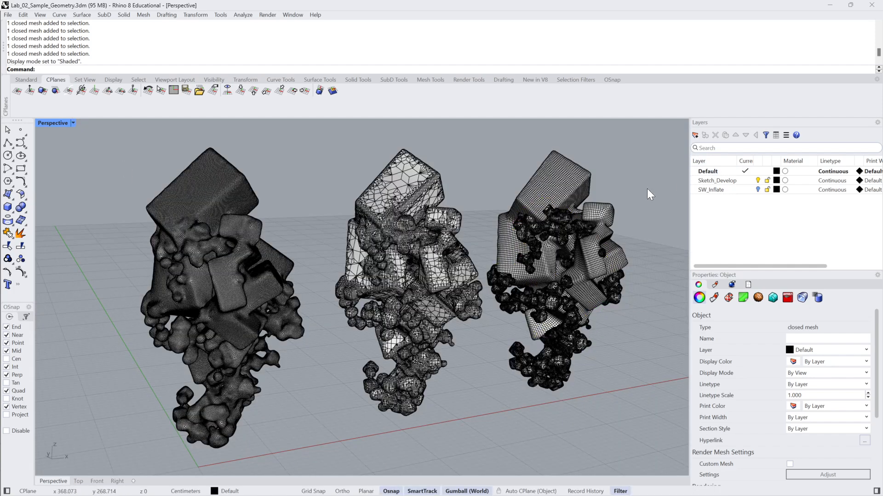
Zoom and orbit closely around the sample objects to examine their mesh wireframes
shift+right_drag(658, 218, 510, 257)
scroll(454, 302, up, 4)
scroll(455, 306, up, 2)
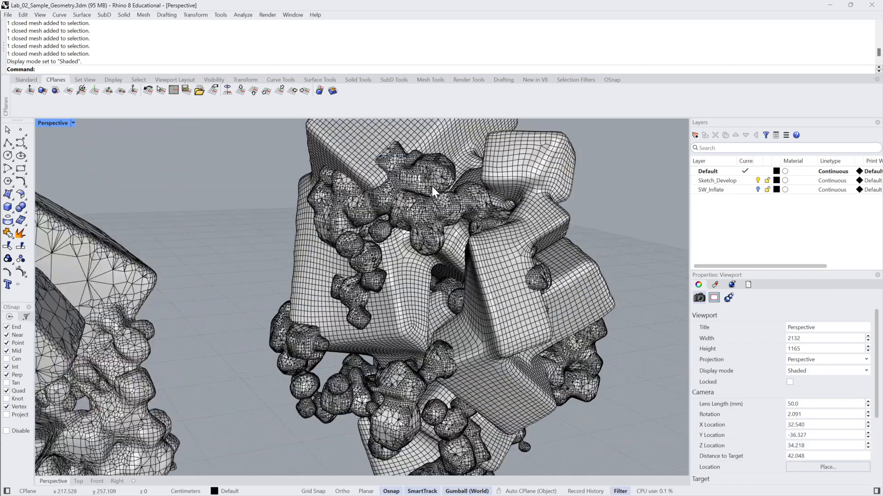
click(432, 186)
right_drag(432, 186, 392, 216)
click(539, 211)
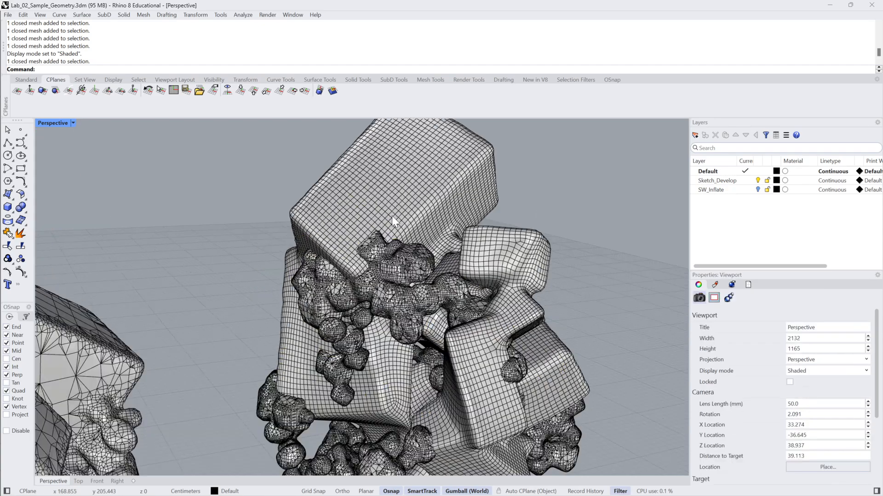
click(431, 206)
click(540, 211)
scroll(540, 212, down, 4)
shift+right_drag(416, 244, 489, 187)
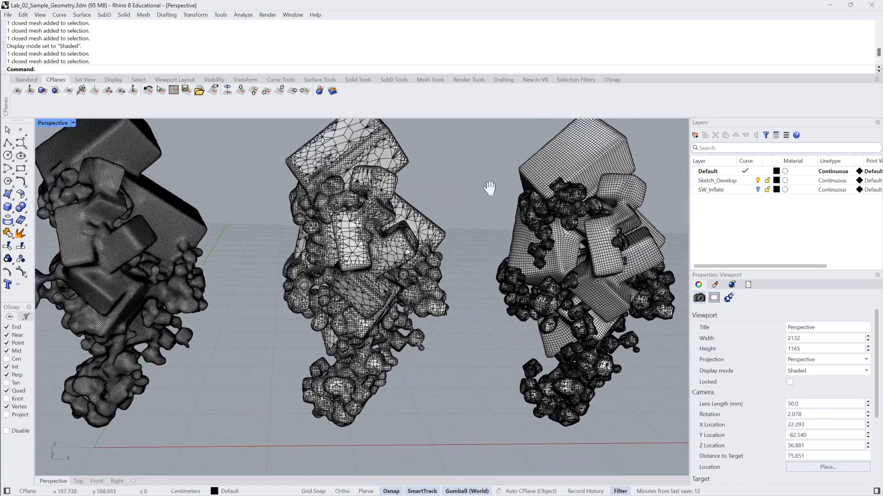
scroll(412, 231, up, 4)
Select each sample object in turn and orbit around it to compare mesh densities
click(405, 224)
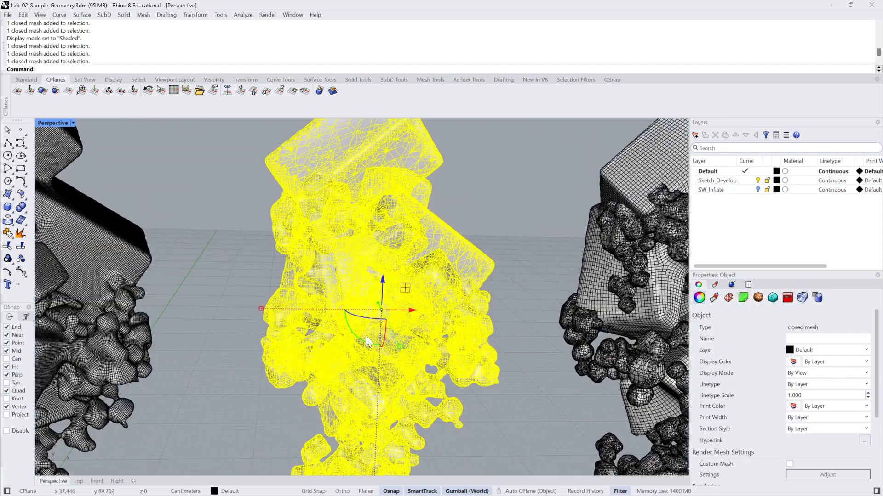
scroll(366, 335, down, 4)
click(512, 304)
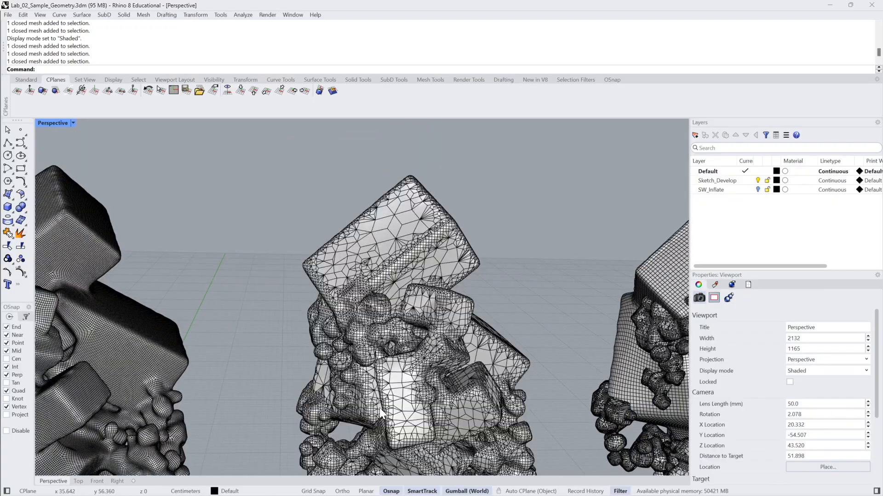
shift+right_drag(388, 357, 490, 287)
scroll(335, 308, down, 4)
shift+right_drag(333, 322, 415, 294)
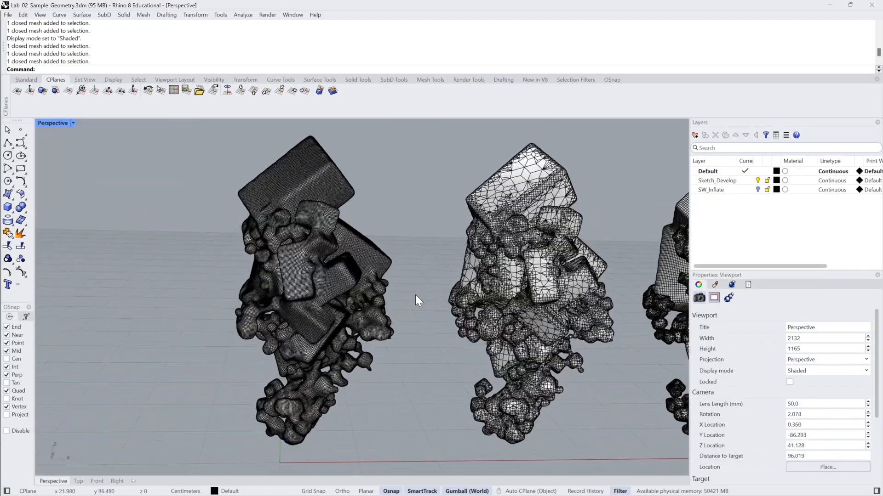
scroll(272, 262, up, 8)
right_drag(271, 262, 419, 316)
right_drag(419, 317, 375, 252)
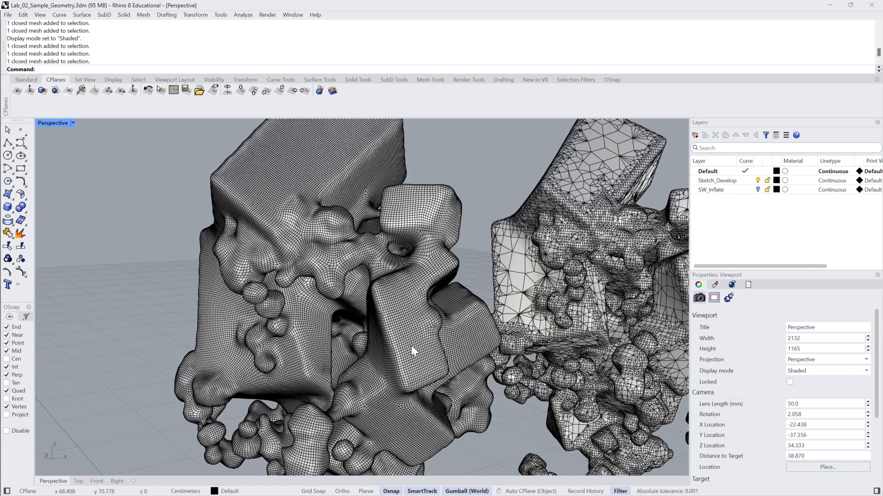
scroll(413, 307, down, 5)
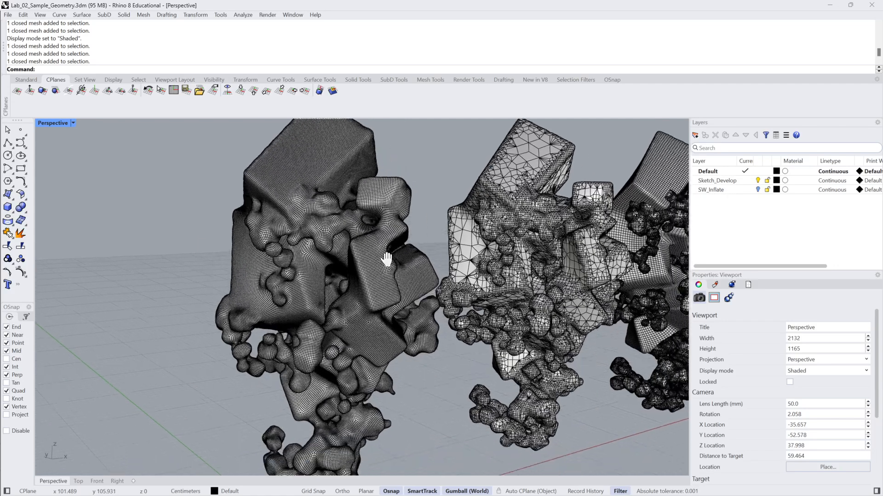
right_drag(454, 280, 564, 216)
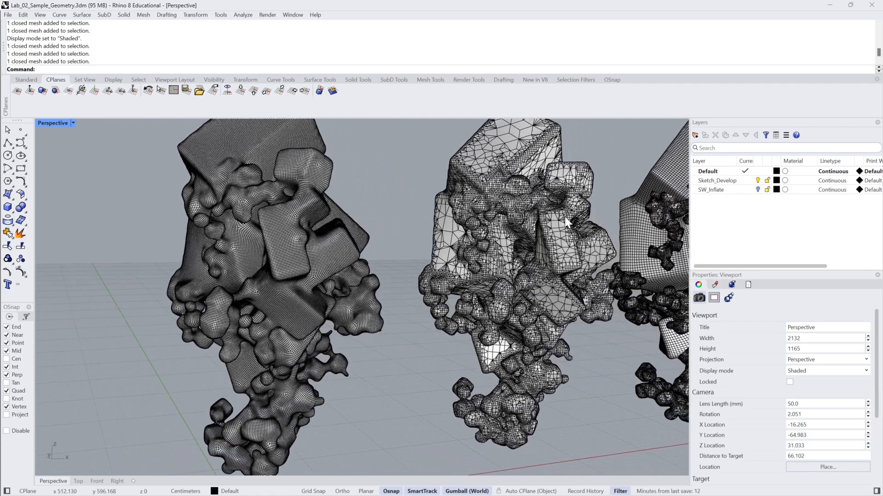
click(564, 217)
click(260, 222)
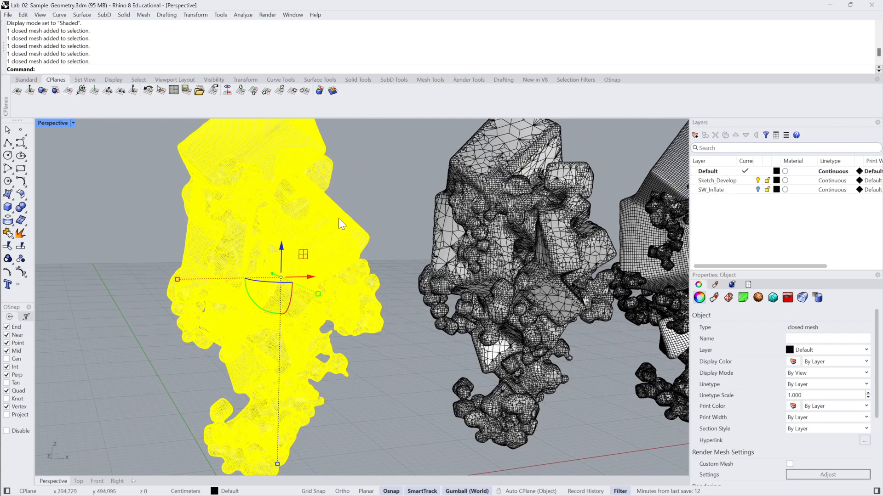
click(390, 213)
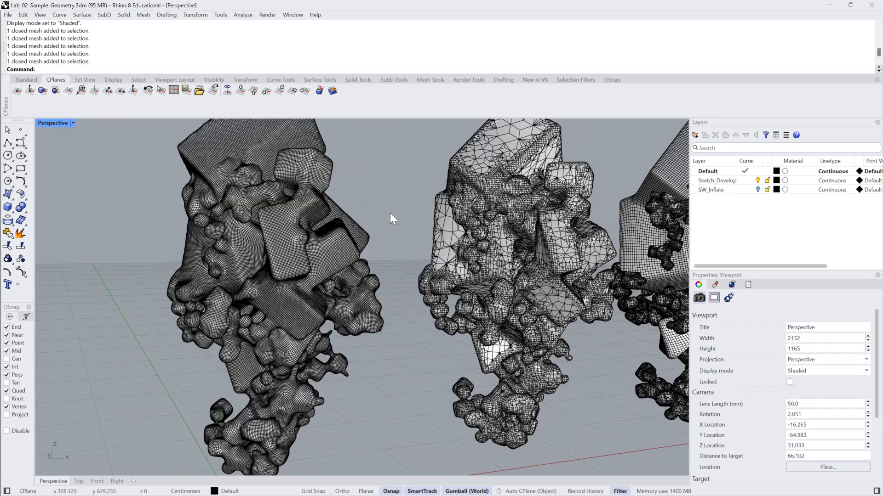
click(486, 206)
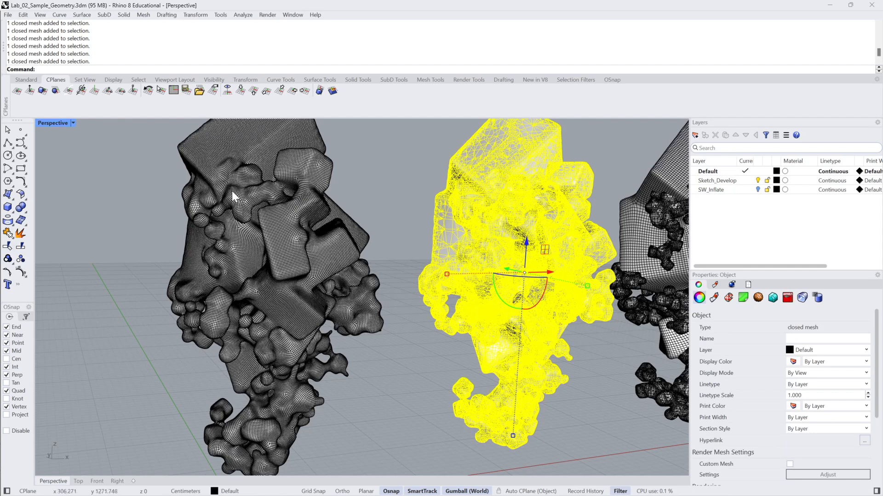
right_drag(262, 230, 338, 228)
click(358, 211)
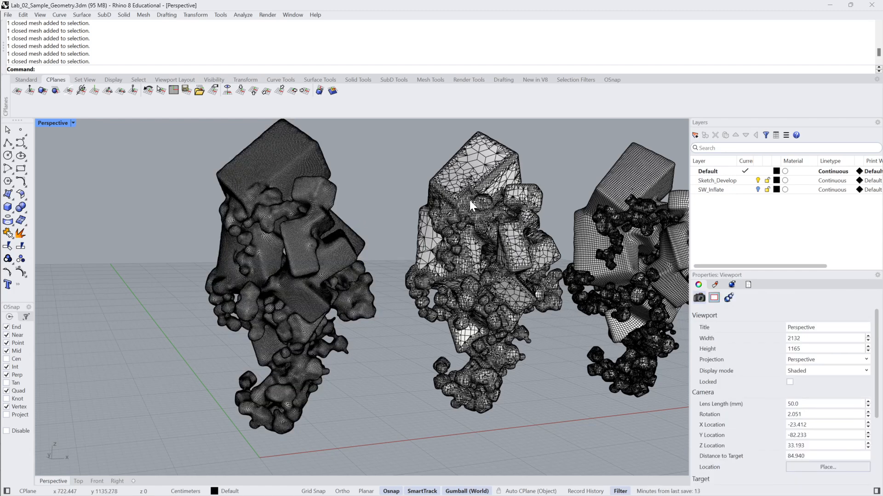
Switch to Maya and inspect the sky dome light and the display layers of the scene
click(830, 6)
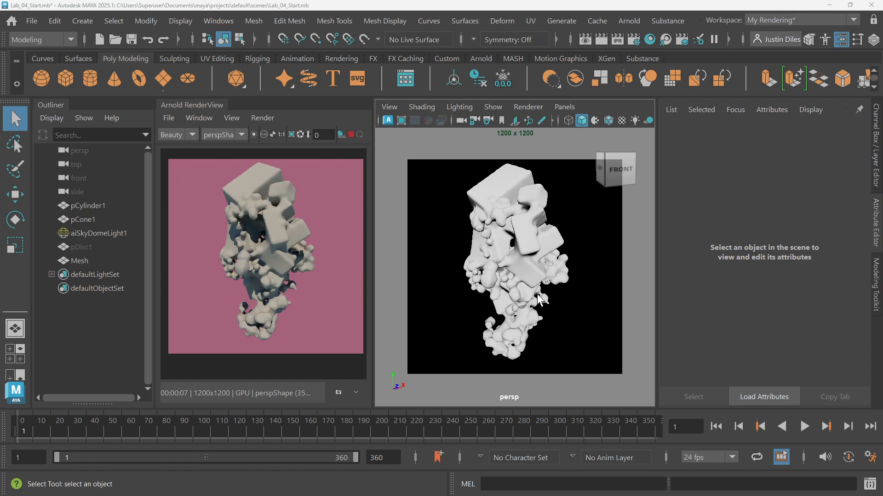
click(532, 232)
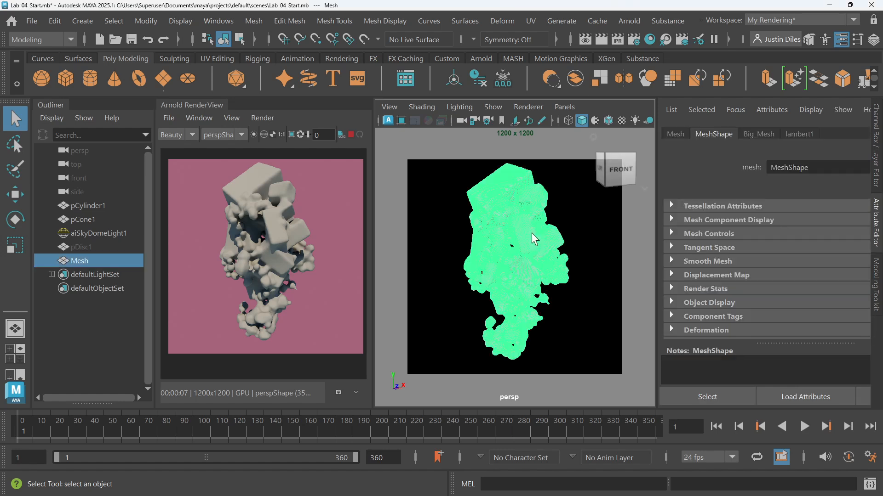
click(102, 231)
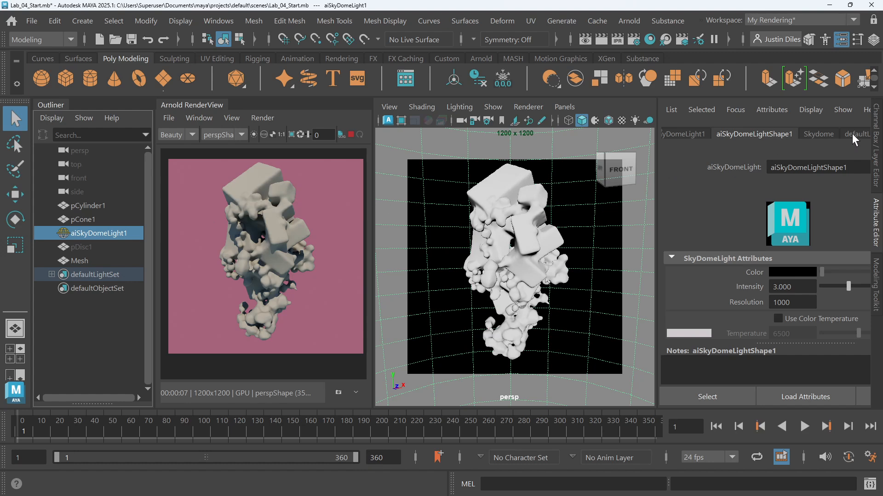
click(876, 143)
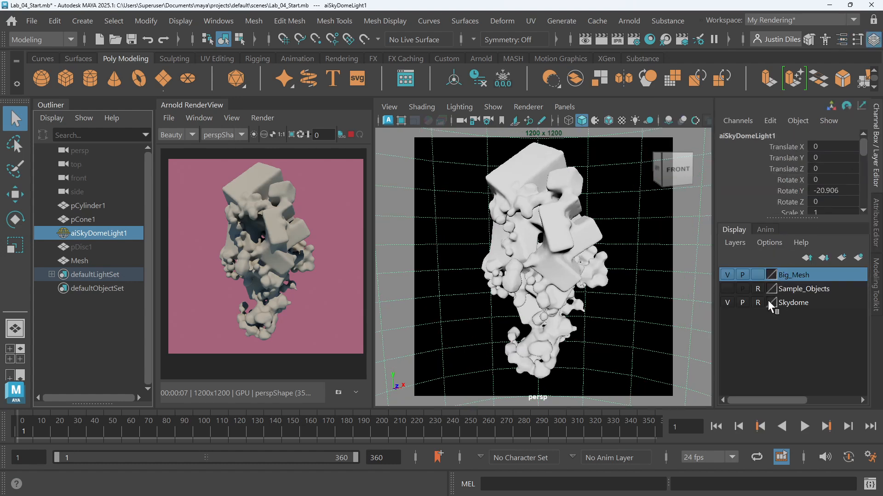
click(608, 296)
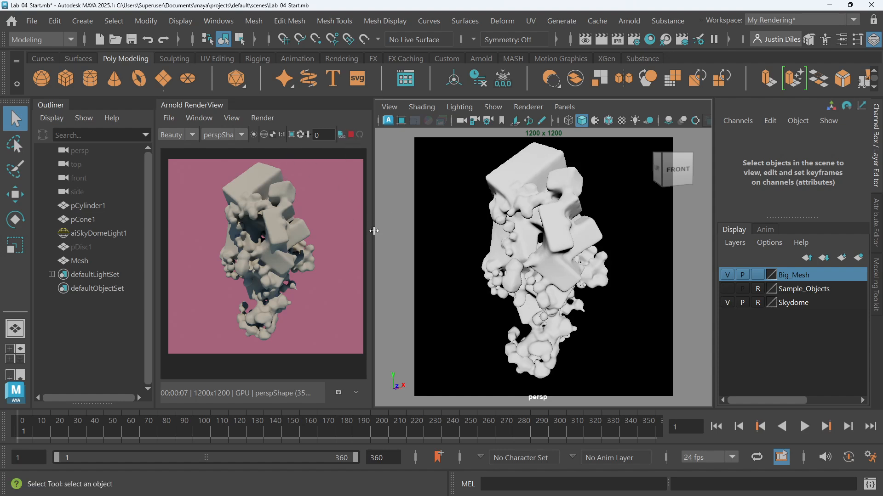
Orbit and zoom the viewport around the big mesh while the Arnold render view updates
alt+drag(463, 225, 390, 225)
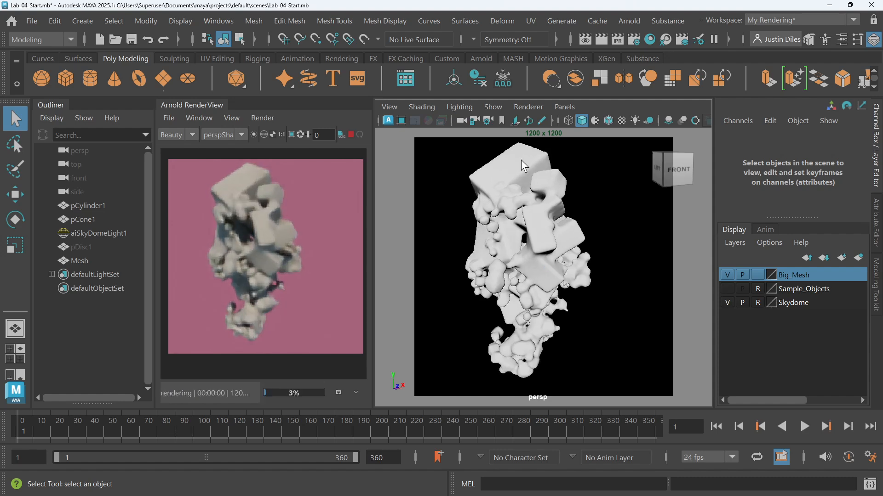
alt+drag(543, 288, 518, 253)
scroll(520, 251, up, 10)
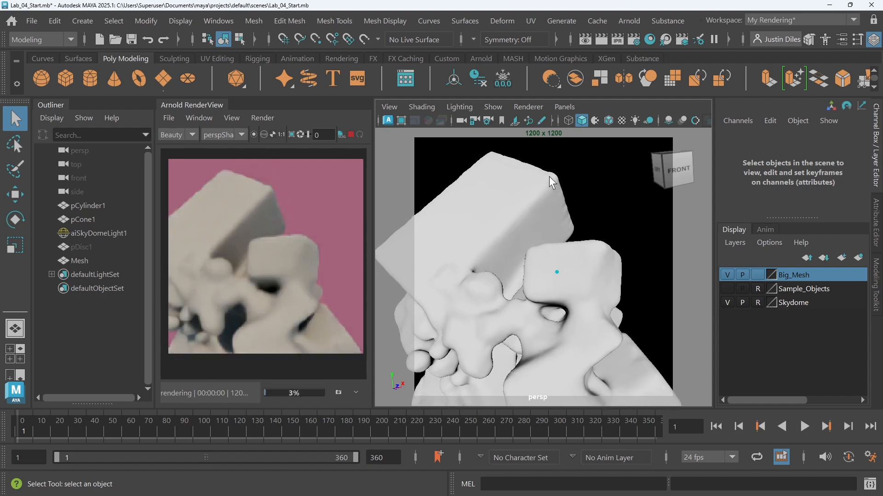
scroll(586, 183, up, 2)
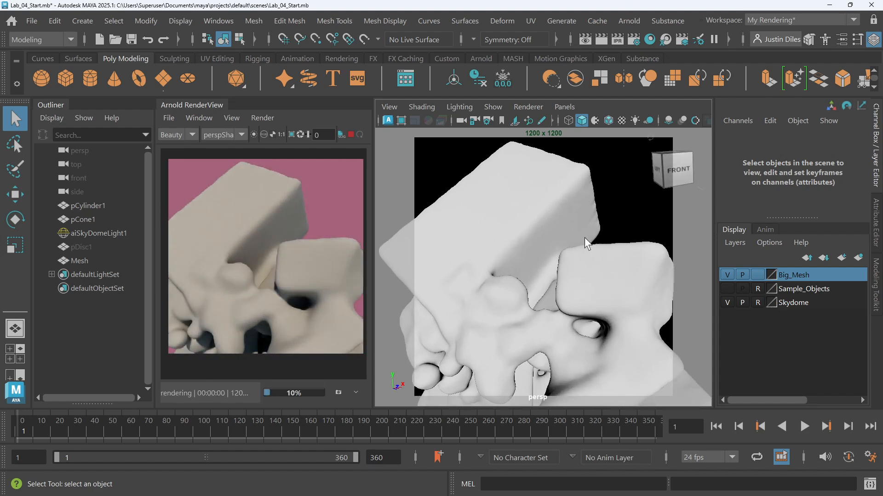
click(533, 218)
scroll(544, 194, up, 5)
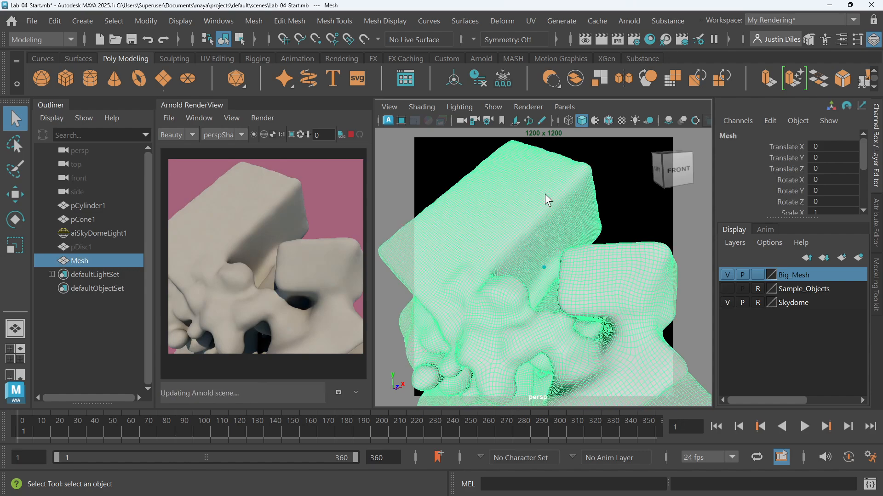
scroll(545, 194, down, 8)
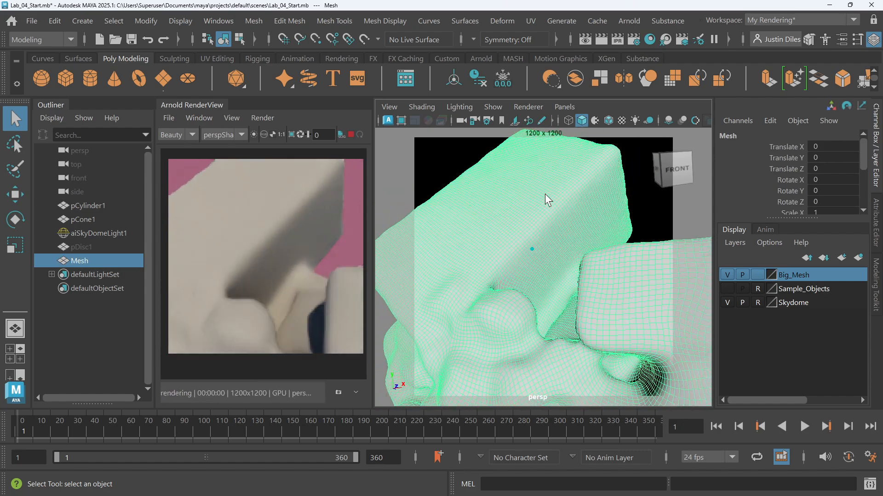
scroll(545, 194, down, 2)
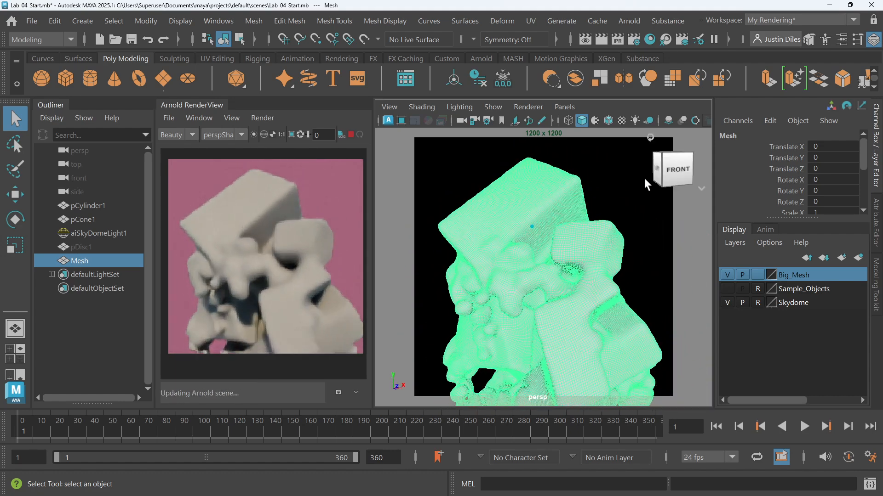
click(615, 184)
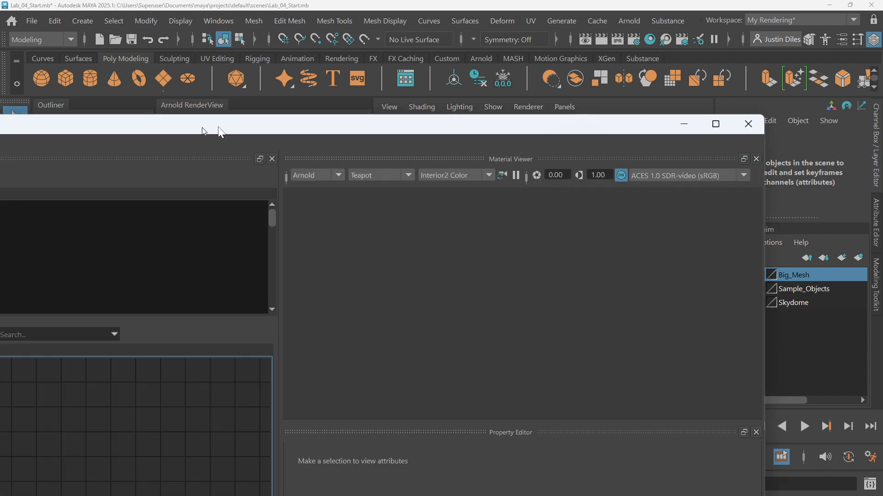
Move the Hypershade window into view
drag(213, 128, 447, 86)
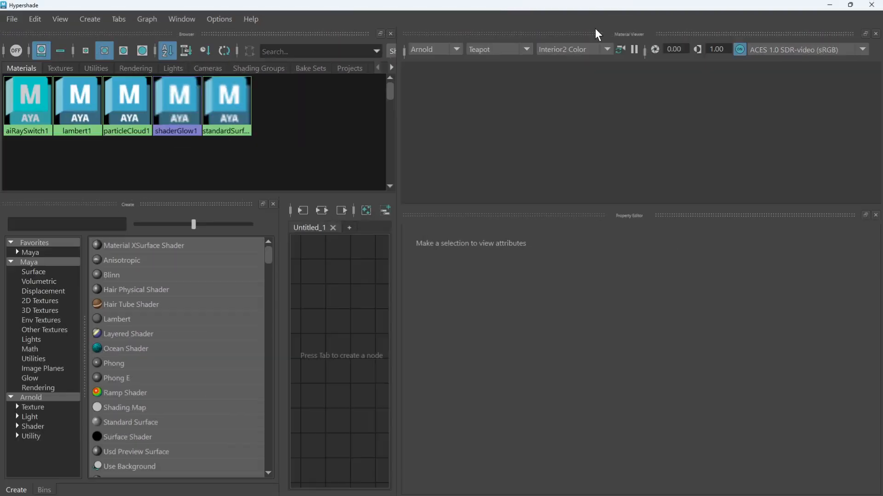
Create an aiStandardSurface material node in the Hypershade node editor
drag(398, 290, 572, 283)
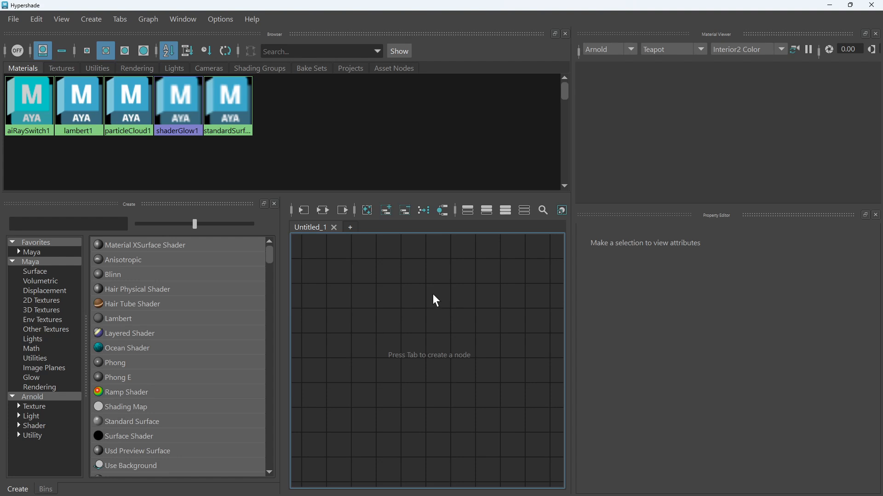
key(Tab)
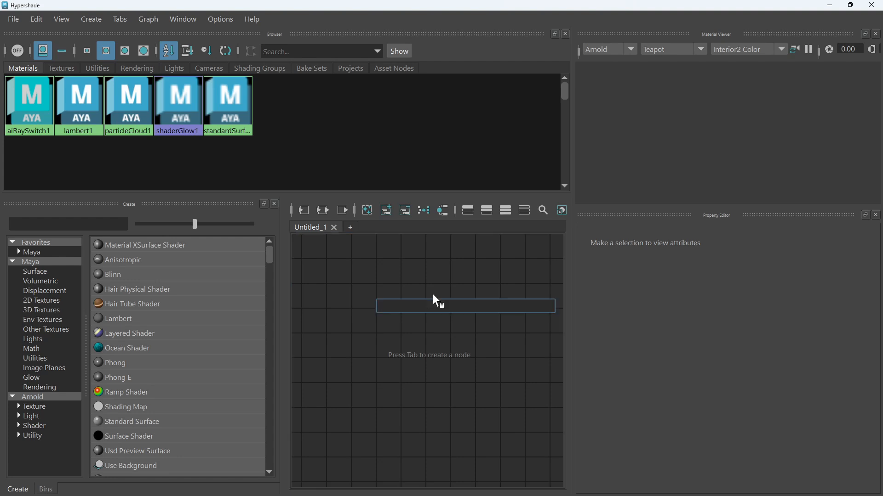
text(ais)
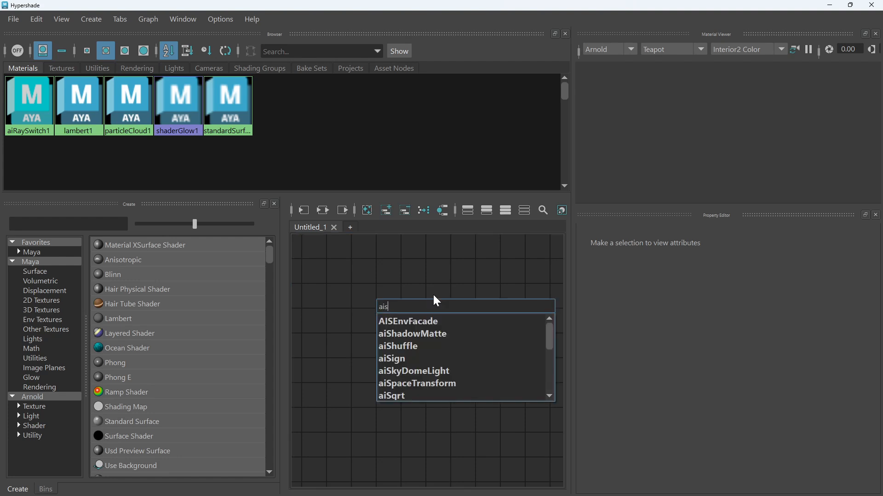
text(tand)
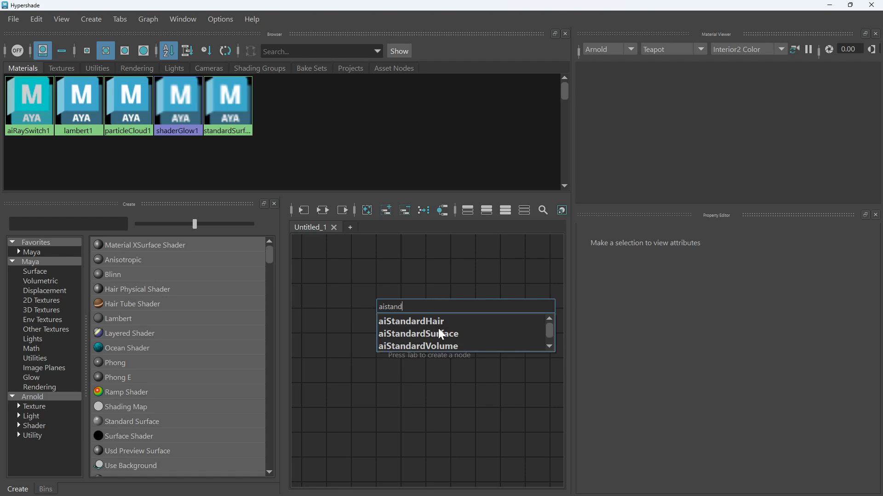
click(442, 340)
scroll(450, 319, down, 5)
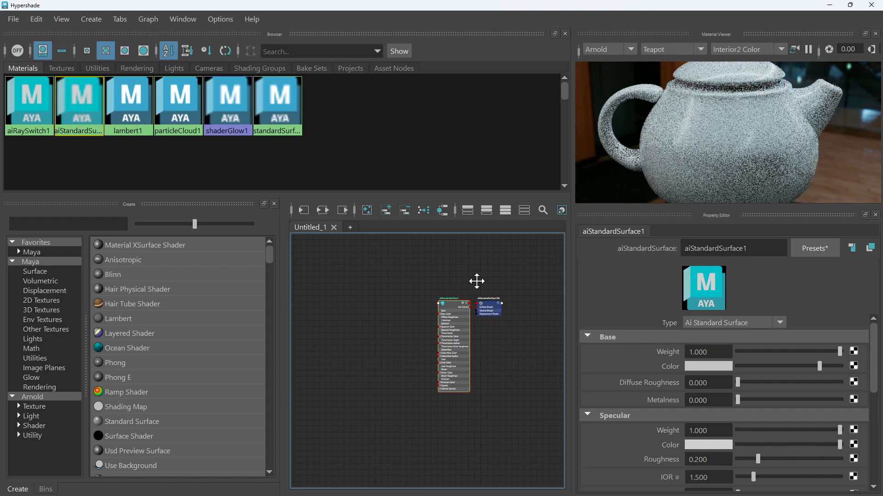
scroll(429, 303, up, 2)
scroll(423, 301, up, 3)
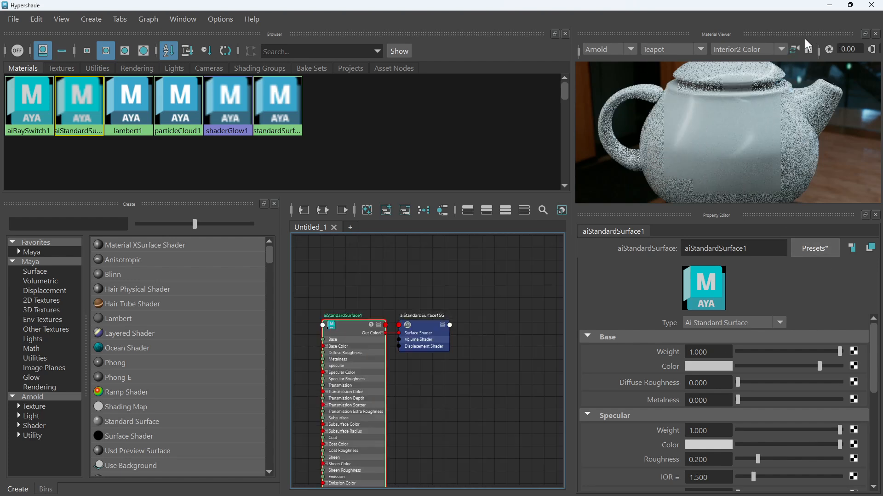
Replace the material's settings with the Plastic preset
click(810, 50)
click(814, 244)
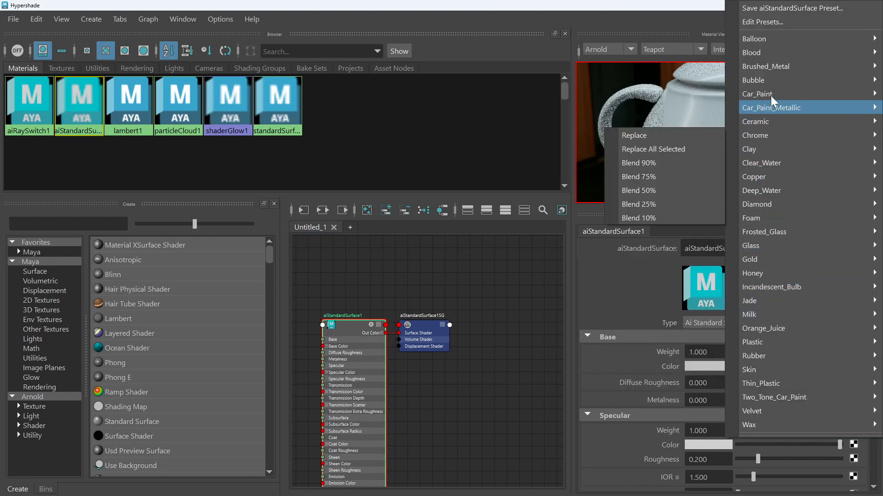
mouse_move(770, 338)
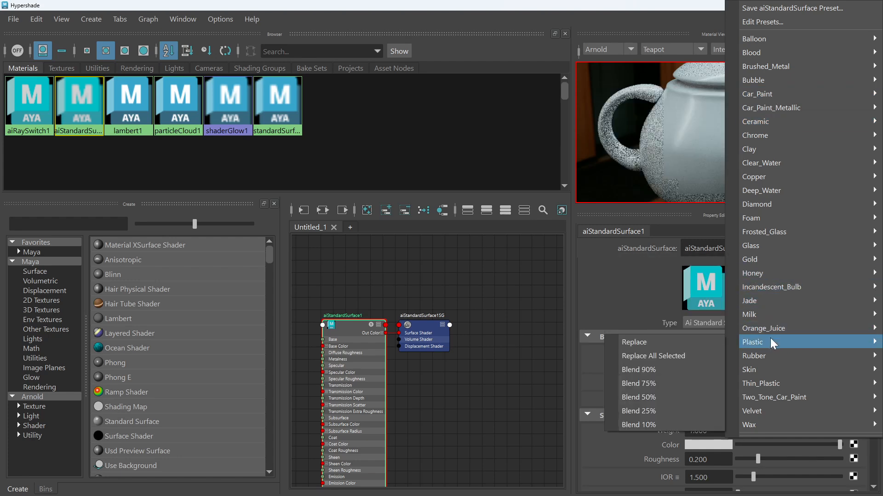
click(673, 346)
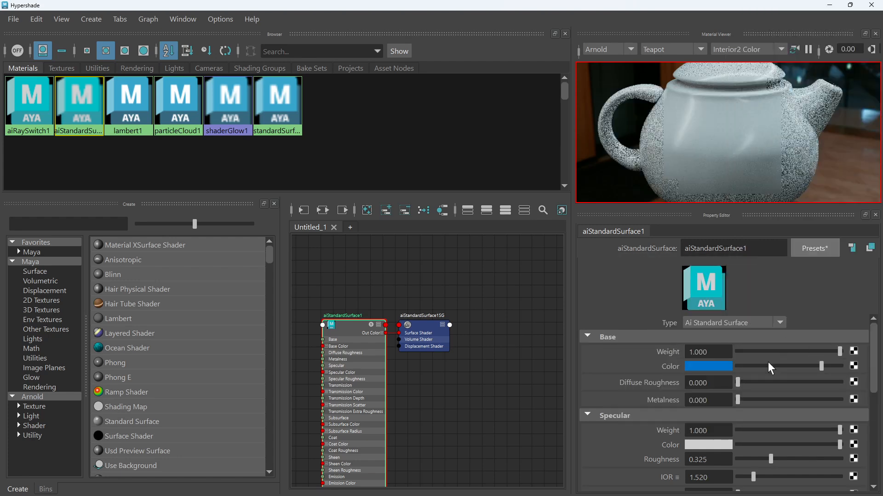
Expand the material's Subsurface section and examine its weight
scroll(767, 363, down, 6)
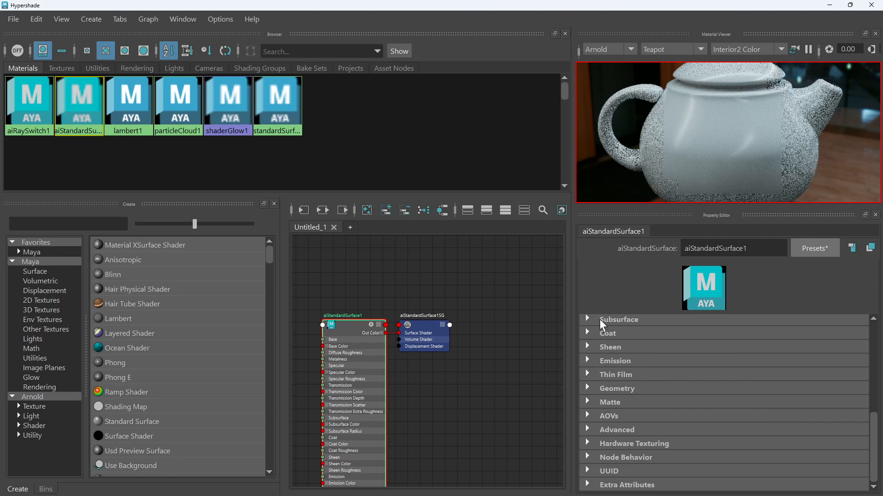
click(603, 320)
drag(758, 332, 733, 329)
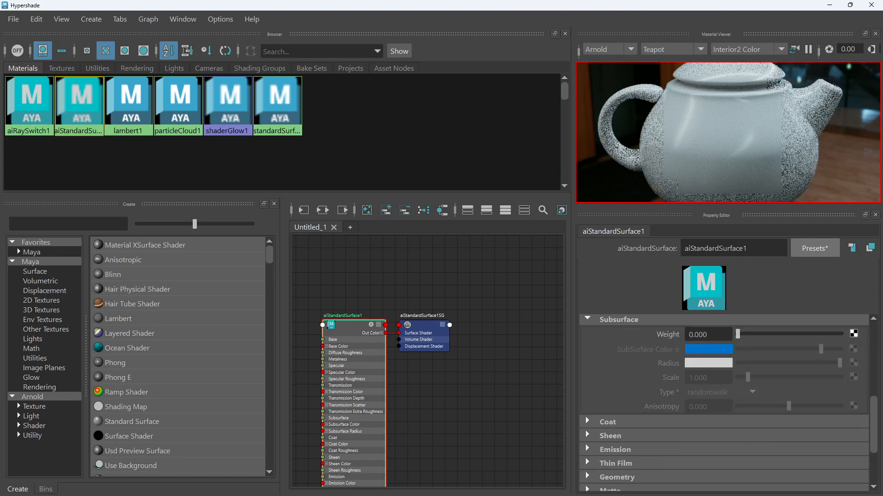
Select the material and shading group nodes and move them up in the node graph
drag(483, 286, 343, 375)
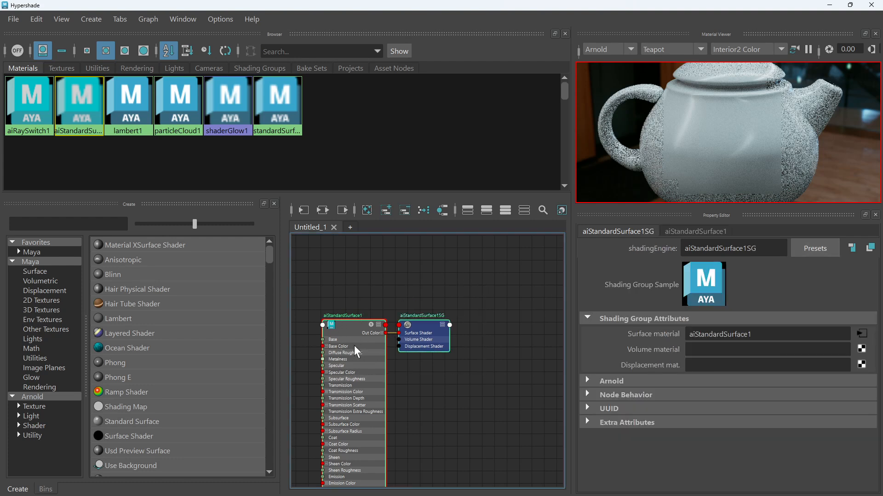
drag(360, 324, 397, 285)
click(518, 381)
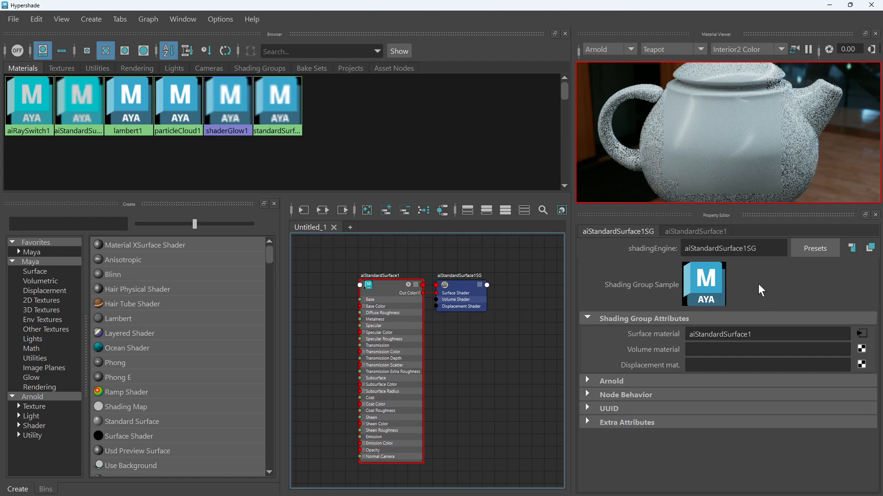
Select the material node and set its base color to a light blue
click(390, 287)
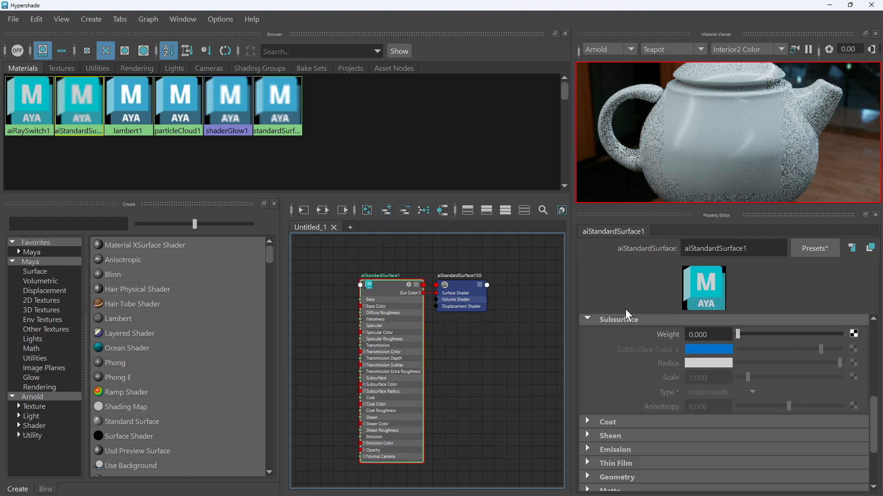
scroll(698, 365, up, 10)
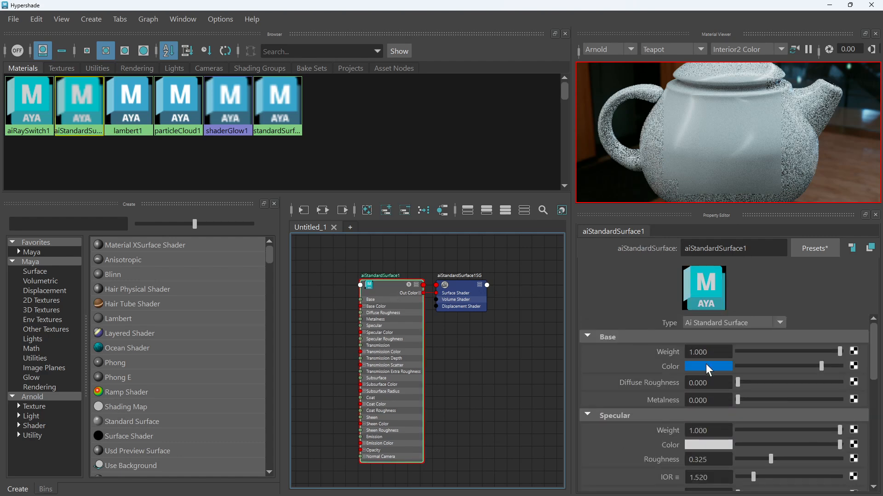
click(709, 368)
click(683, 408)
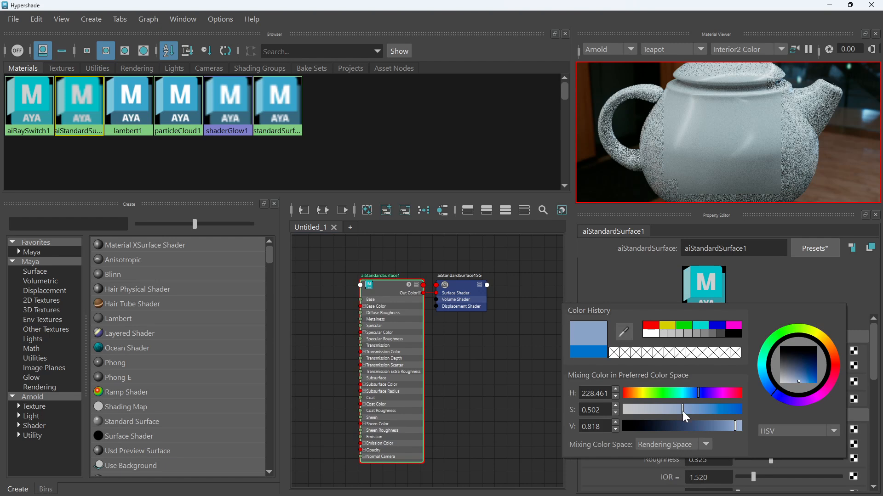
Restore the Hypershade to a smaller window and place it beside the viewport
click(850, 5)
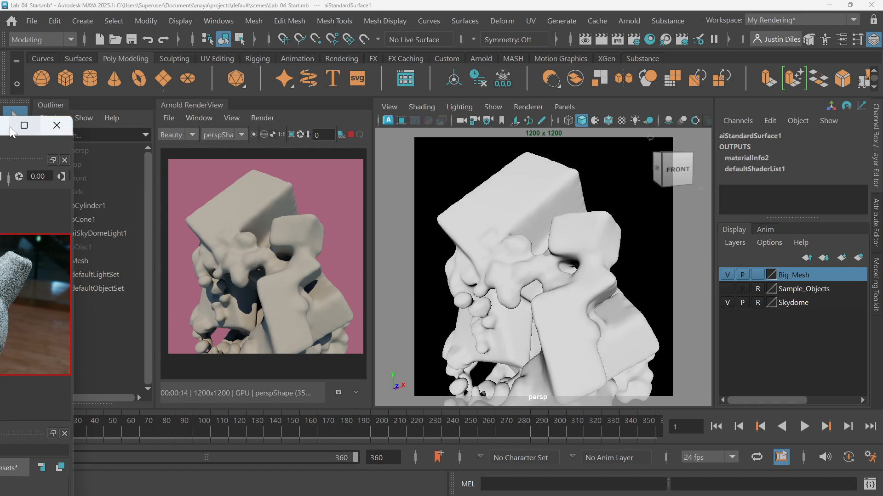
drag(5, 127, 638, 48)
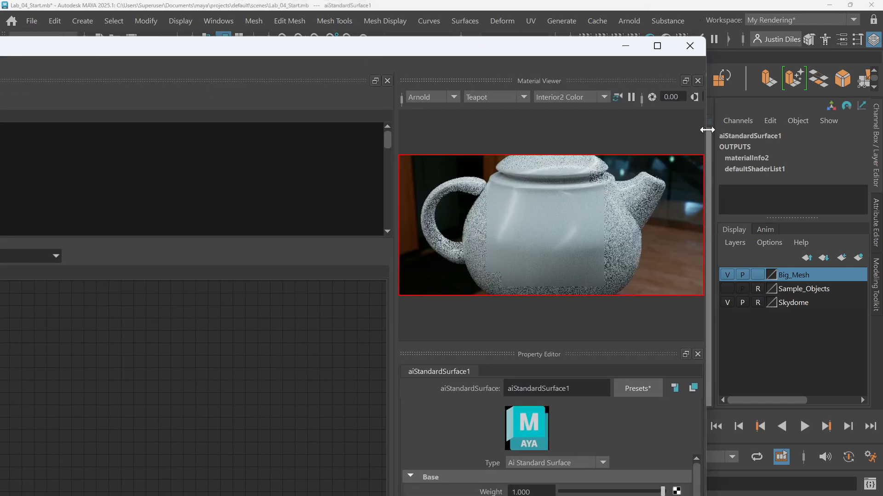
drag(707, 130, 268, 136)
drag(139, 45, 646, 25)
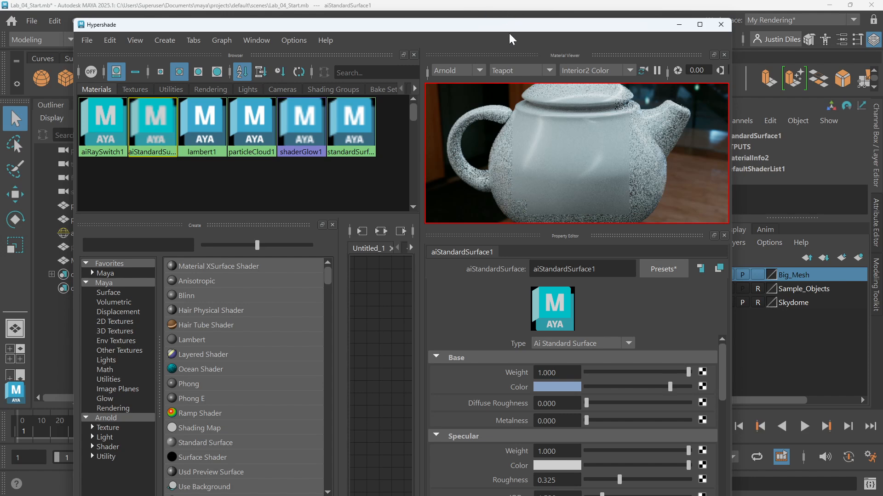
scroll(363, 346, down, 8)
drag(422, 329, 645, 332)
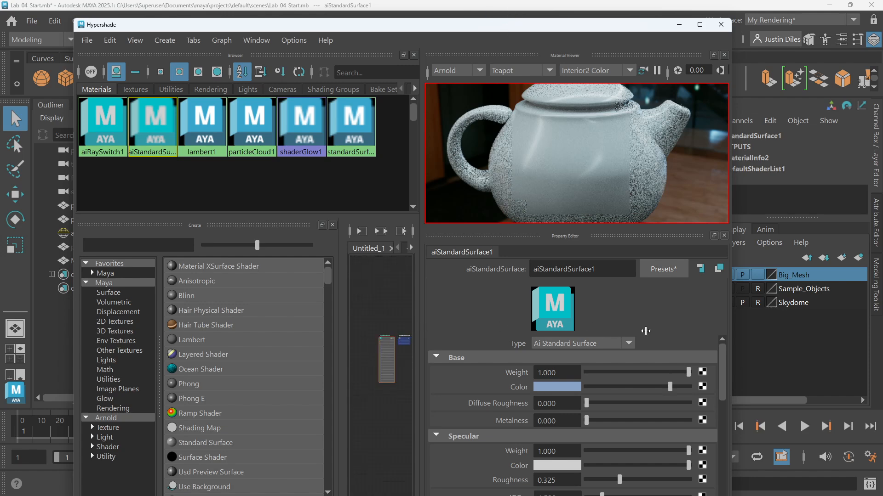
drag(526, 27, 582, 23)
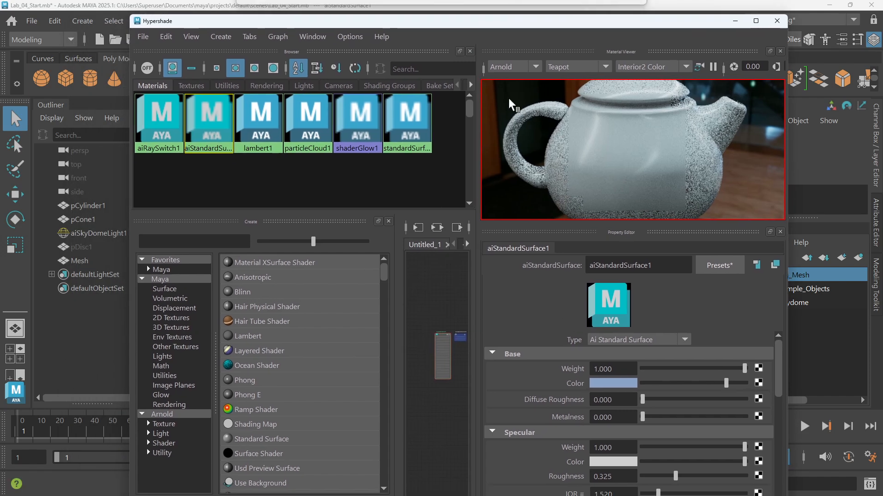
drag(397, 307, 294, 307)
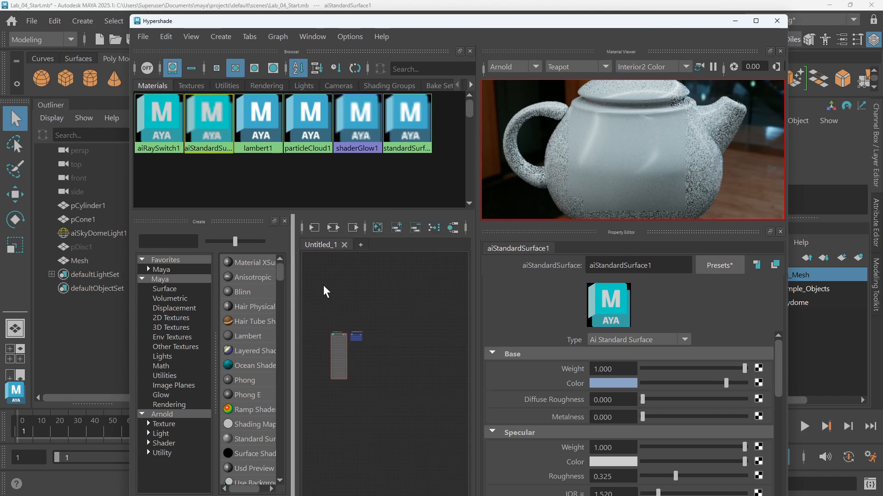
drag(541, 25, 257, 45)
Assign the aiStandardSurface1 shading group to the big mesh in the viewport
click(70, 356)
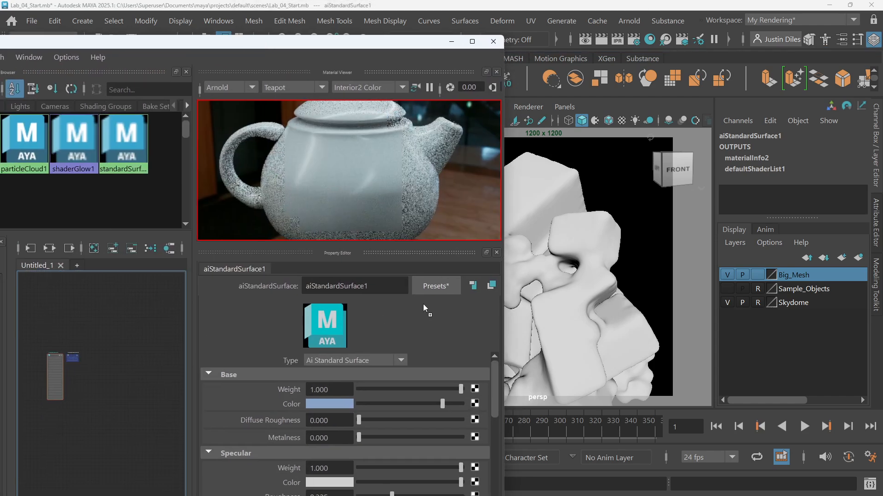
scroll(104, 357, up, 5)
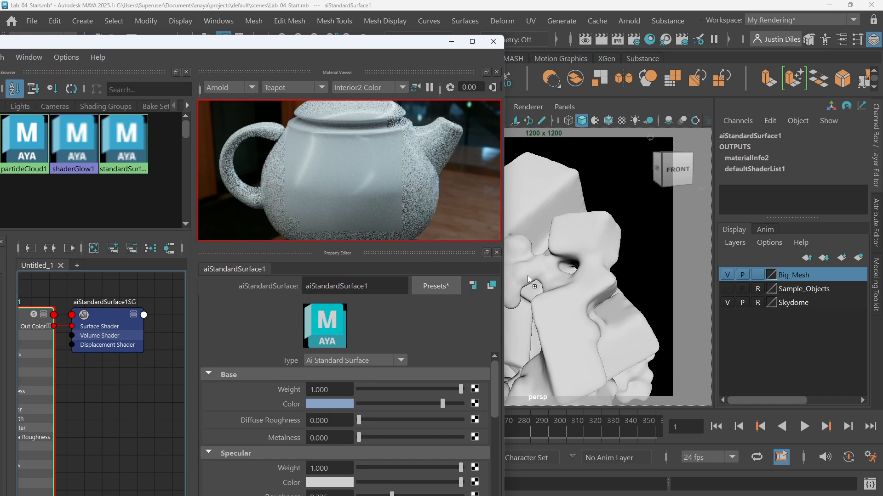
middle_drag(552, 271, 552, 269)
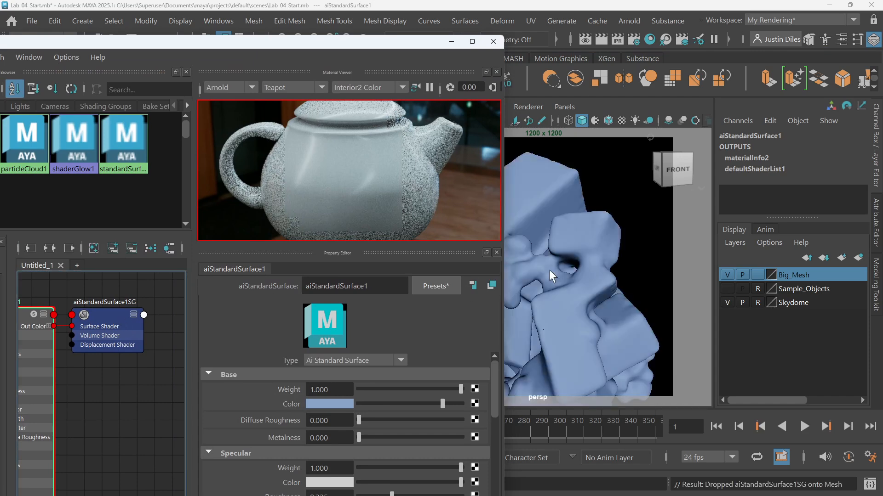
Minimize the Hypershade to view the updated render, then reopen it maximized
drag(292, 47, 585, 13)
click(746, 14)
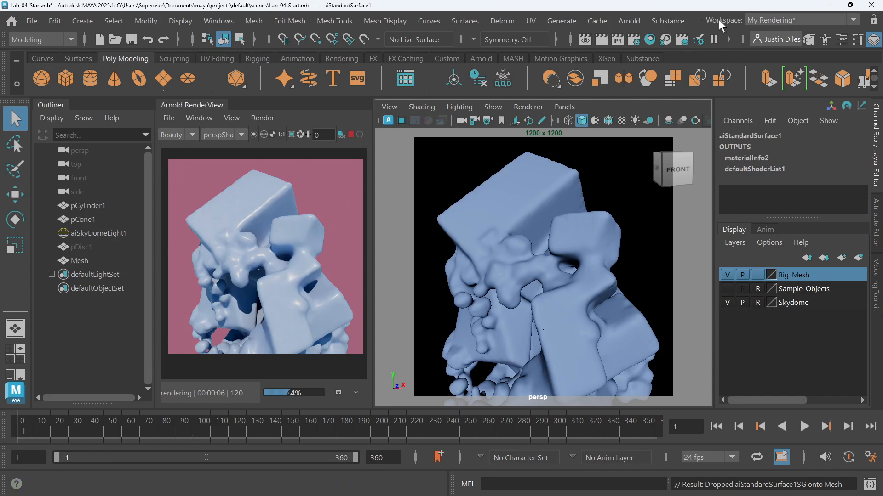
click(649, 40)
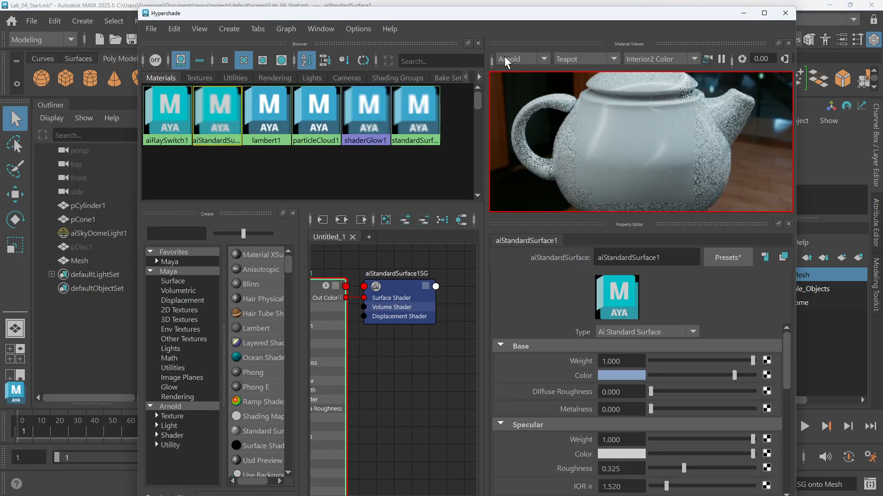
drag(458, 13, 471, 1)
Zoom into the node graph to inspect the material's connection to its shading group
scroll(372, 376, down, 3)
alt+middle_drag(375, 377, 487, 377)
scroll(433, 322, up, 3)
scroll(473, 367, down, 3)
alt+middle_drag(437, 341, 451, 304)
drag(430, 272, 469, 360)
scroll(428, 265, up, 4)
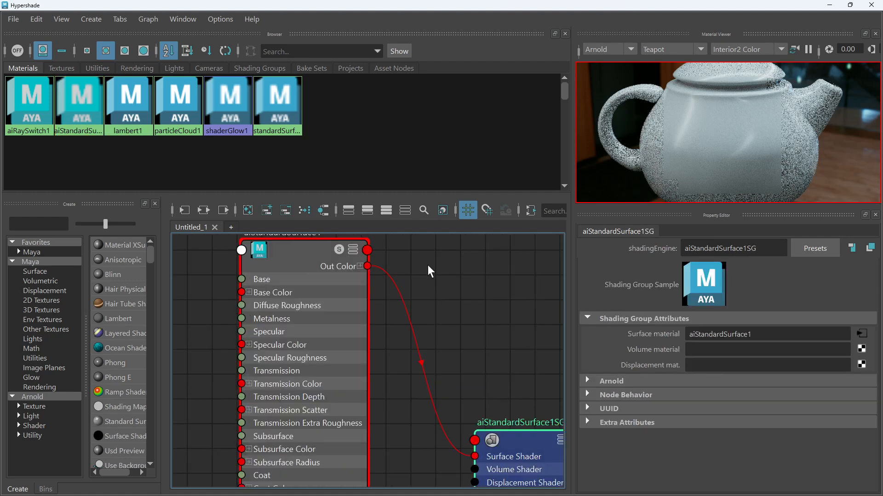
scroll(271, 281, down, 1)
click(268, 276)
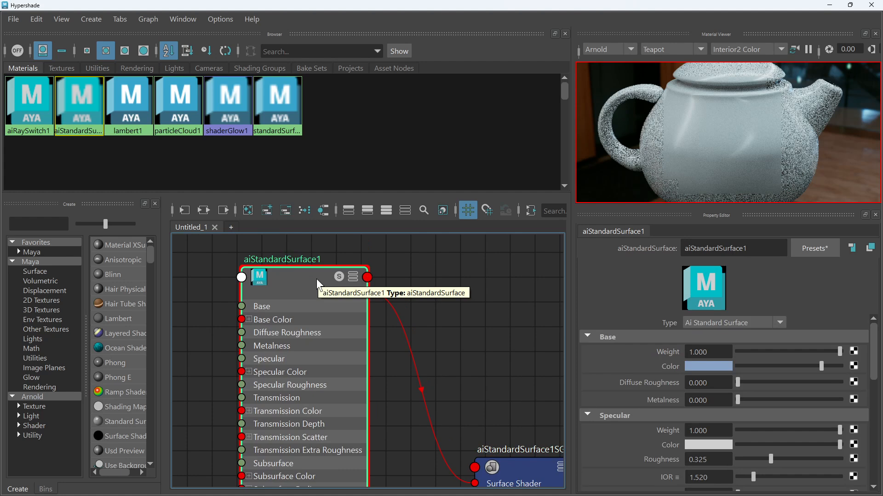
Reposition the shading group node closer to the material node in the graph
scroll(487, 350, down, 3)
alt+middle_drag(487, 351, 468, 317)
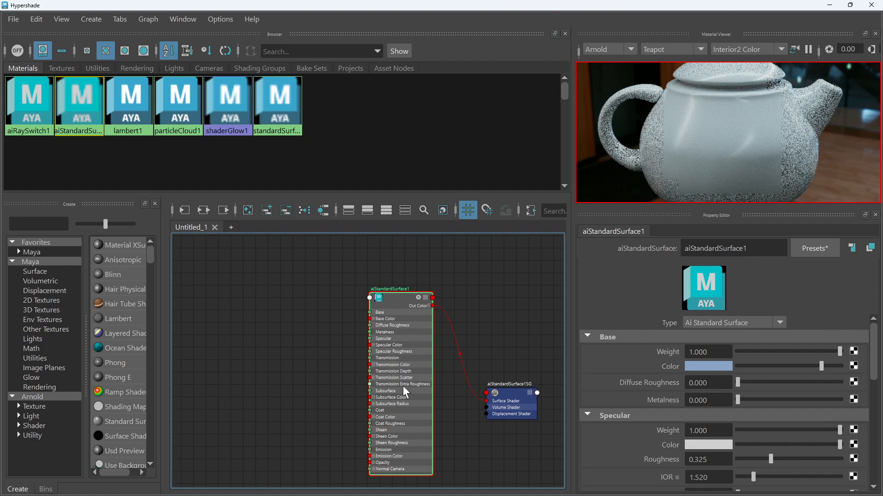
alt+middle_drag(487, 325, 469, 322)
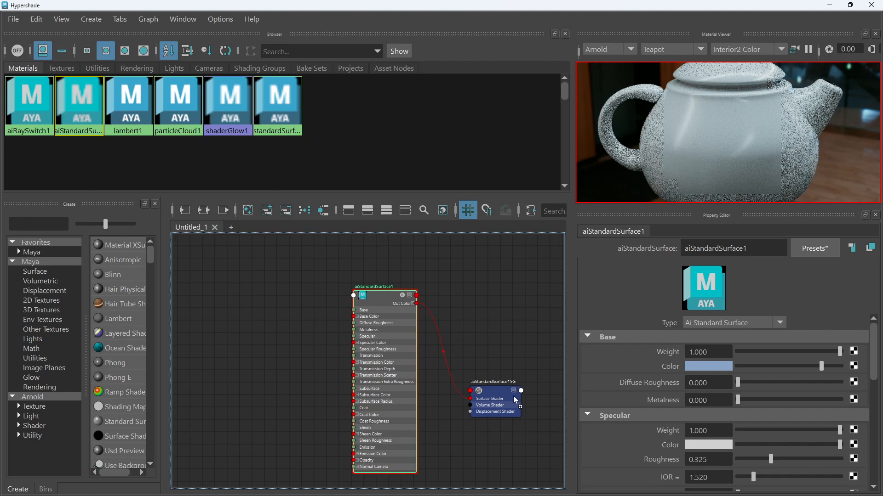
alt+middle_drag(518, 425, 499, 386)
scroll(459, 341, up, 4)
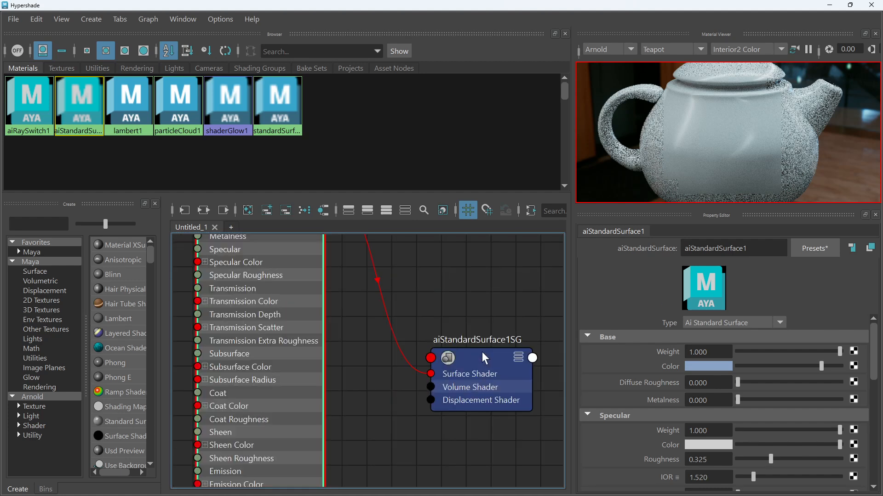
scroll(481, 352, down, 2)
drag(481, 353, 480, 368)
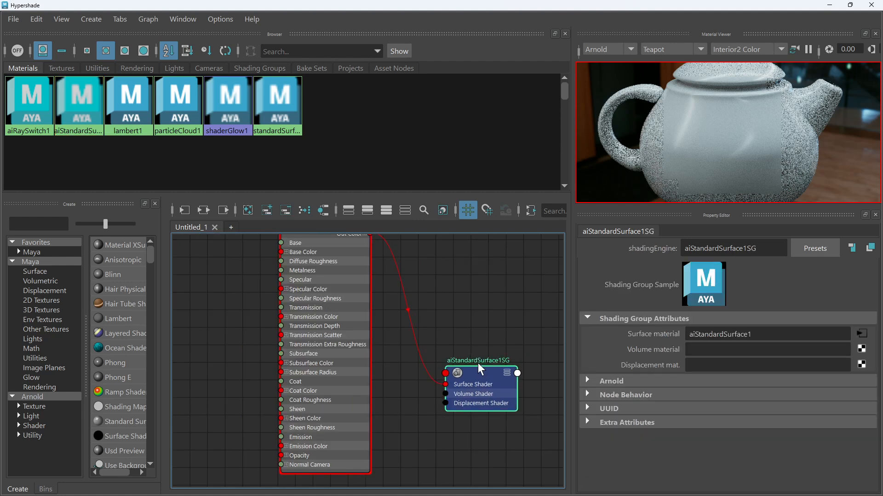
scroll(505, 362, up, 3)
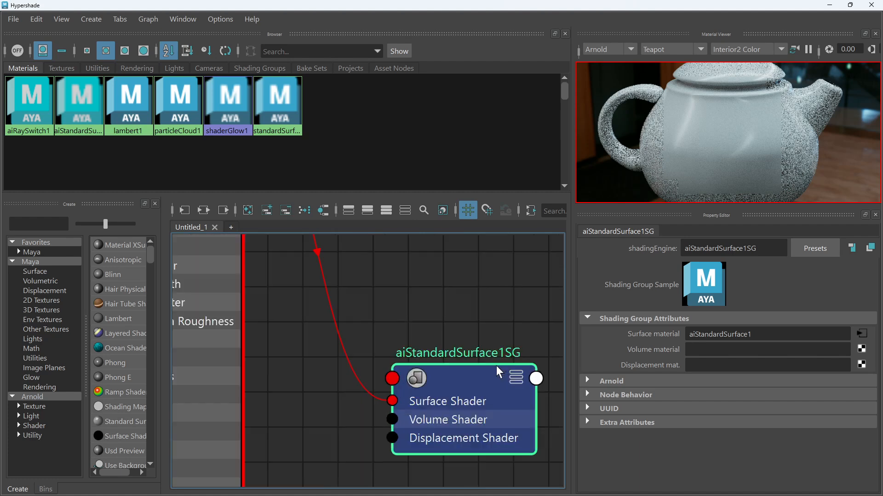
drag(487, 370, 460, 349)
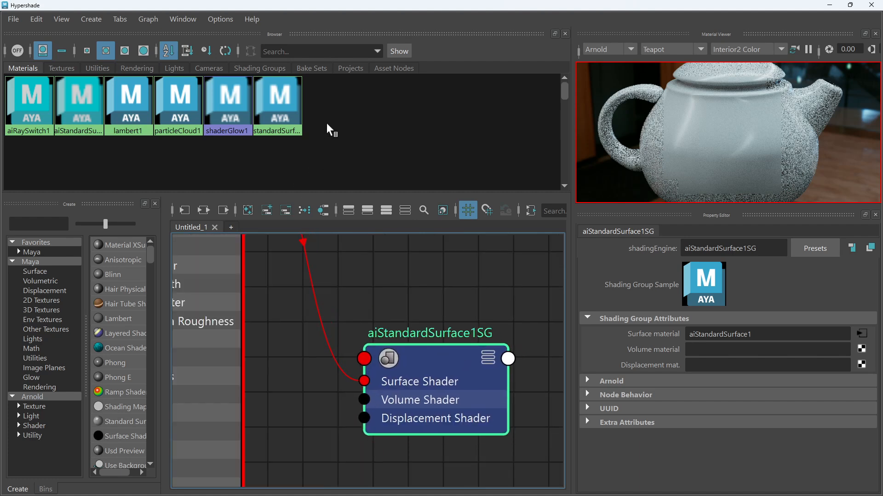
Arrange the aiStandardSurface1 material node and its shading group node side by side in the node graph
scroll(460, 341, down, 7)
scroll(446, 363, up, 3)
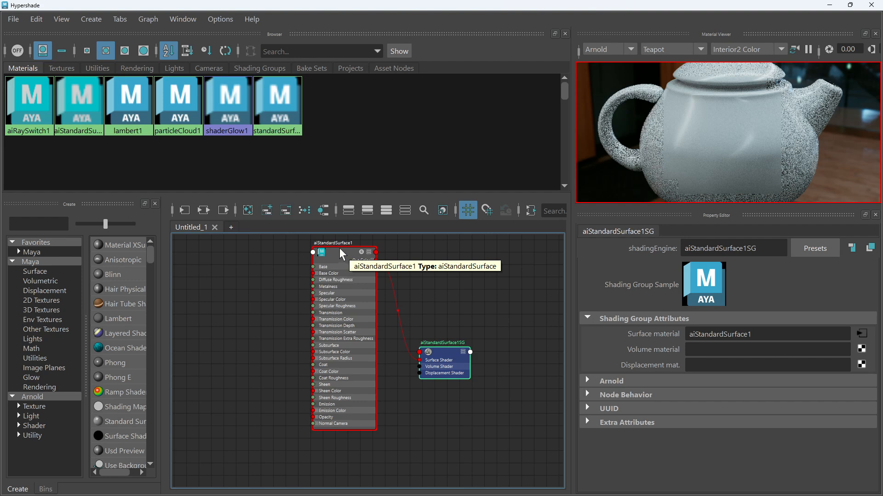
drag(339, 248, 268, 265)
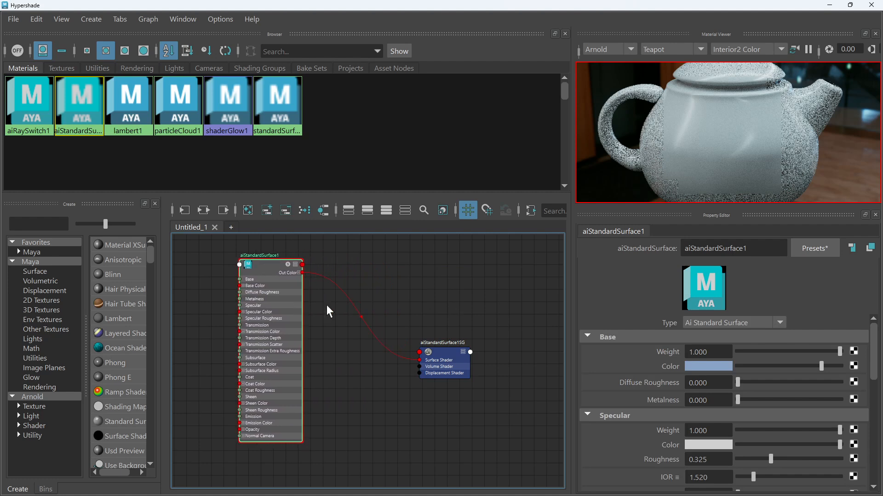
scroll(445, 354, up, 2)
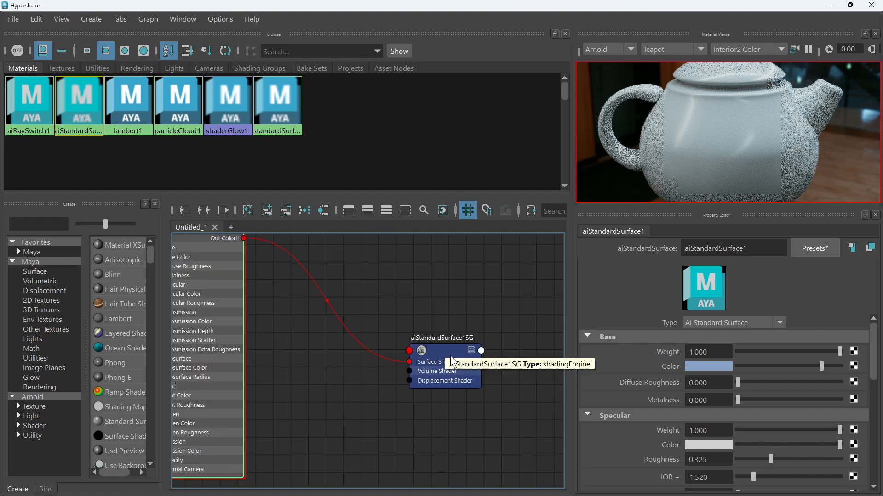
drag(475, 5, 448, 344)
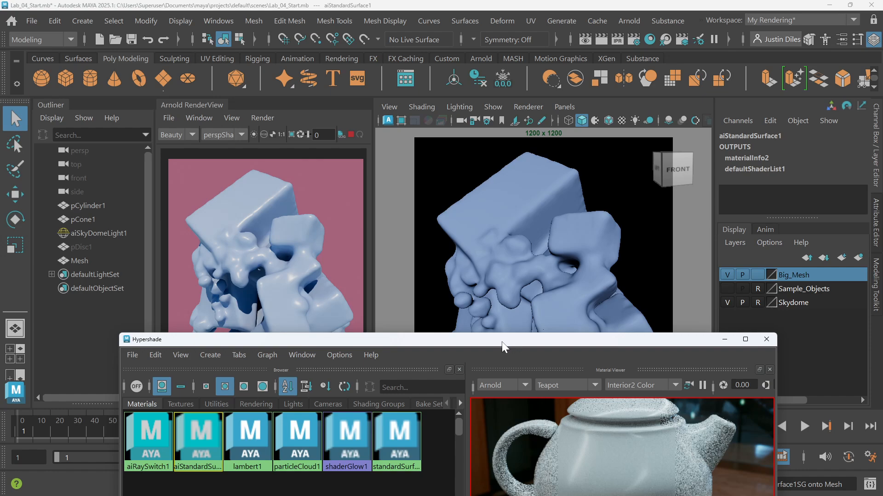
drag(501, 341, 478, 148)
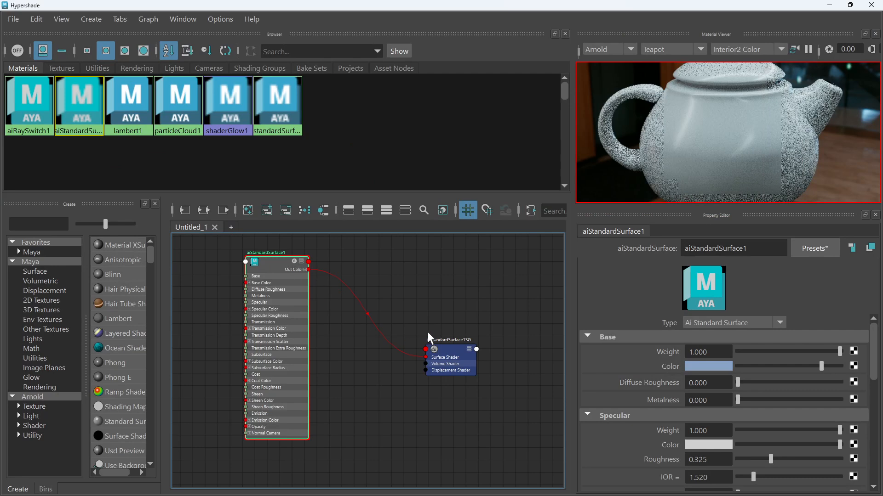
drag(451, 358, 396, 394)
alt+middle_drag(396, 393, 466, 318)
scroll(428, 345, up, 3)
alt+middle_drag(381, 376, 380, 338)
scroll(380, 348, down, 1)
scroll(395, 337, down, 2)
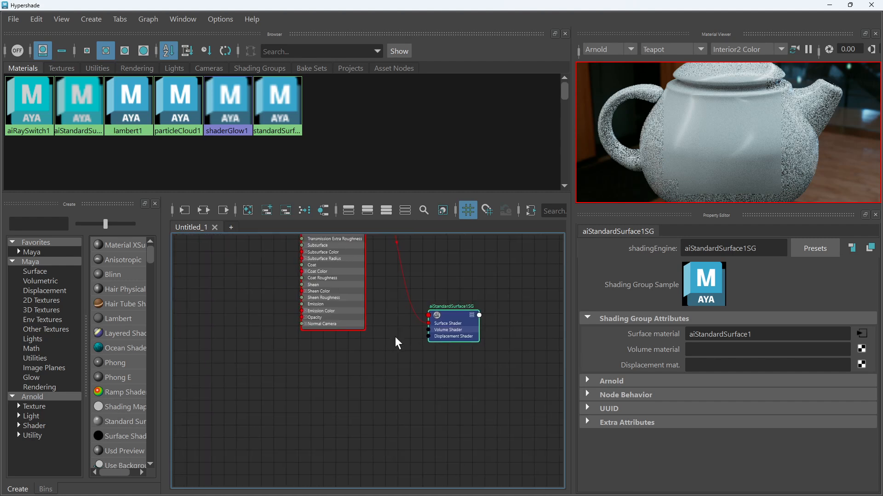
key(Tab)
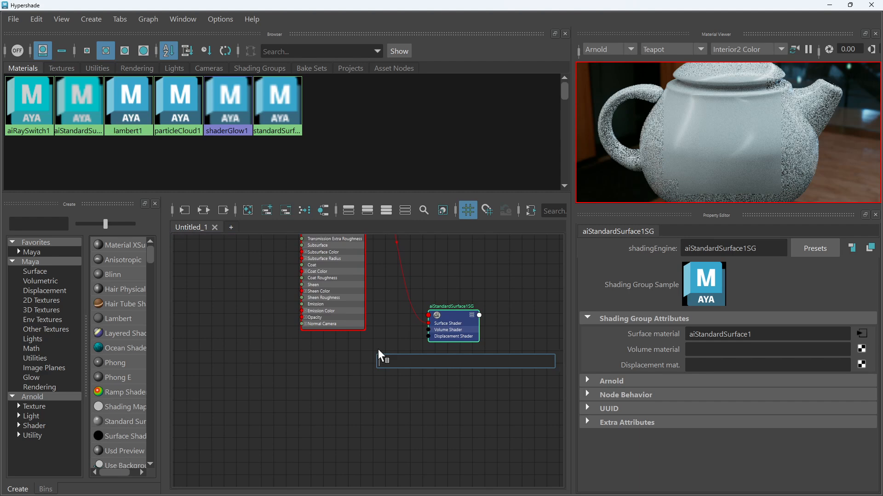
key(Escape)
scroll(419, 312, up, 4)
click(440, 322)
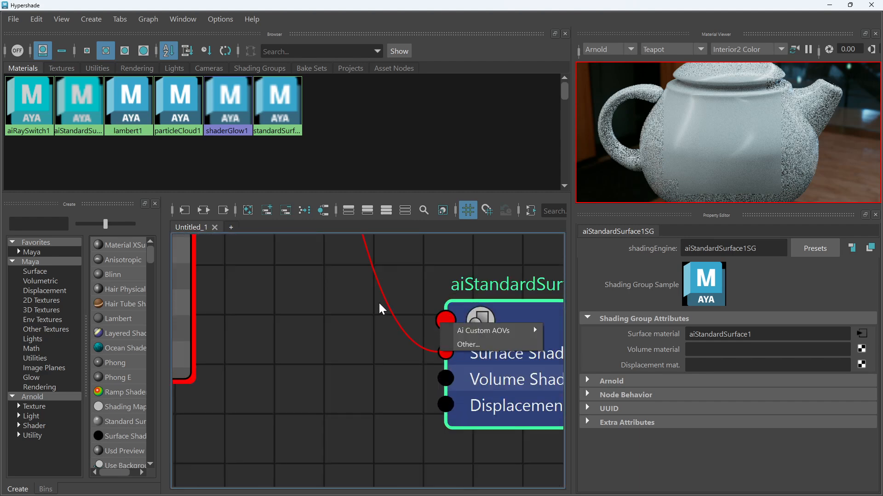
click(459, 275)
scroll(360, 297, down, 5)
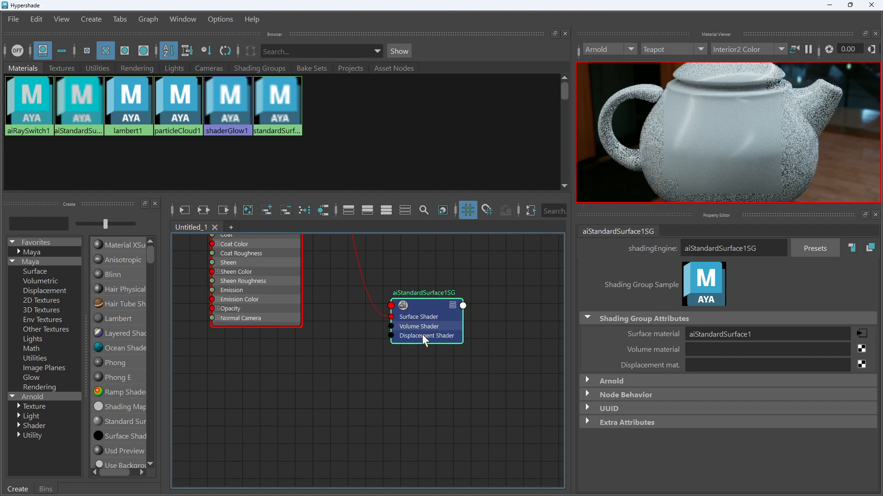
scroll(402, 347, up, 4)
Create a displacementShader node by searching for "disp" in the node graph and place it below the material
key(Tab)
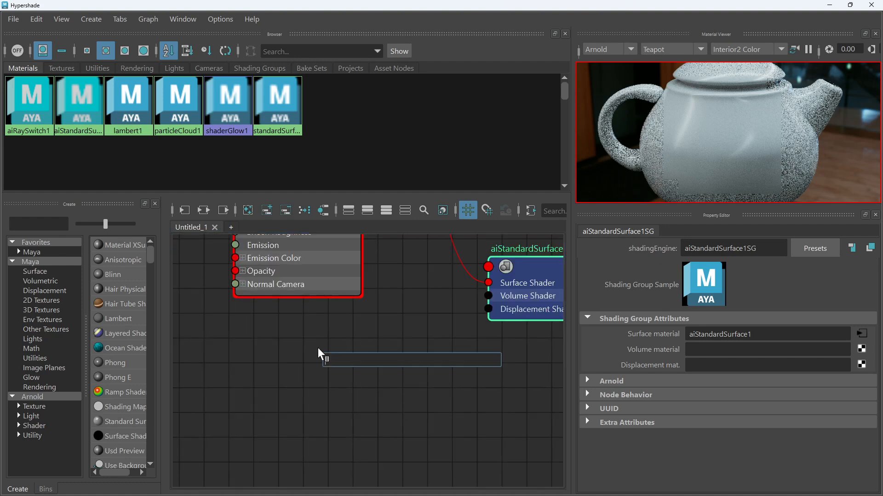
text(disp)
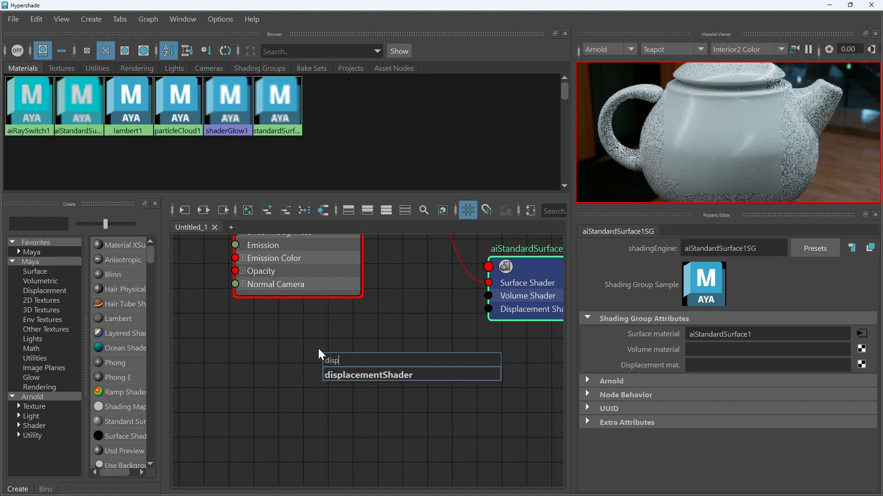
click(387, 377)
drag(382, 368, 326, 363)
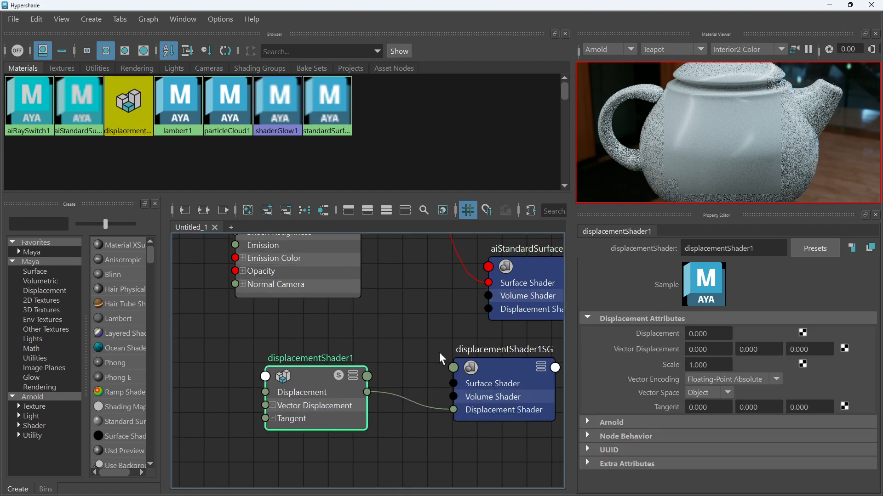
Connect displacementShader1 to aiStandardSurface1SG's Displacement Shader input and delete the extra displacementShader1SG node
alt+middle_drag(439, 336, 366, 329)
drag(400, 361, 372, 361)
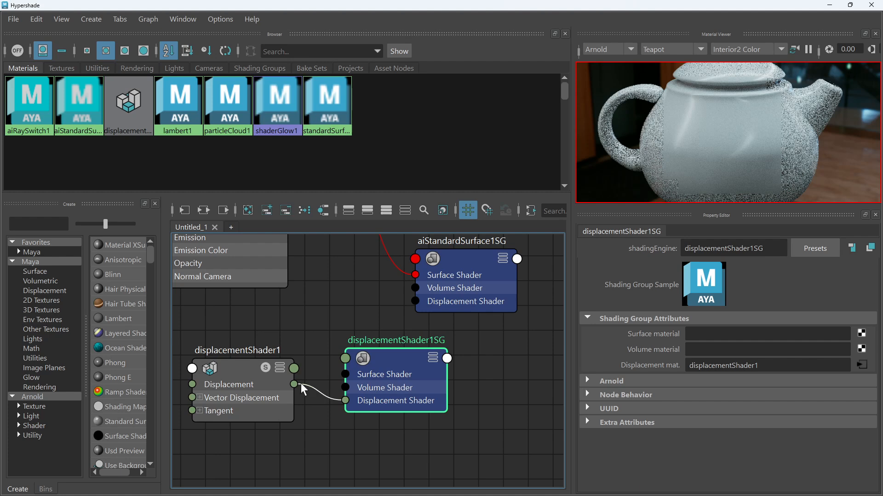
drag(294, 384, 416, 301)
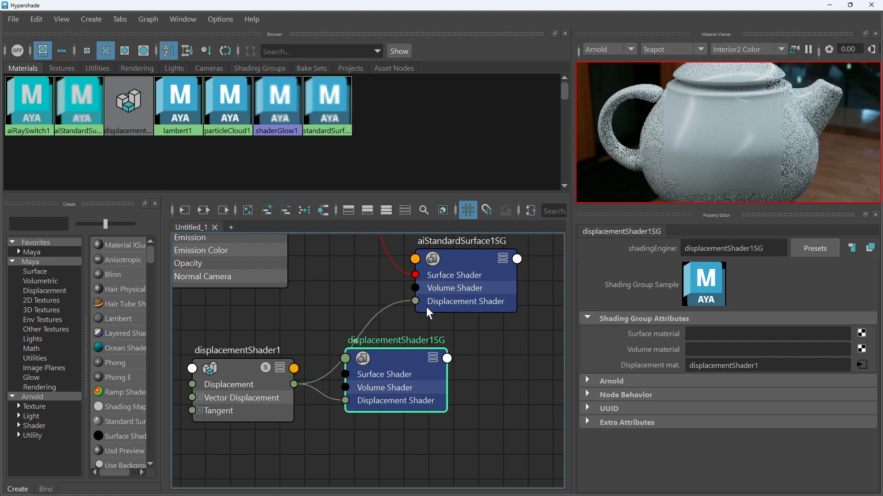
key(Delete)
Reposition the shading group node, then minimize the Hypershade to view the render and reopen it maximized
scroll(434, 328, down, 5)
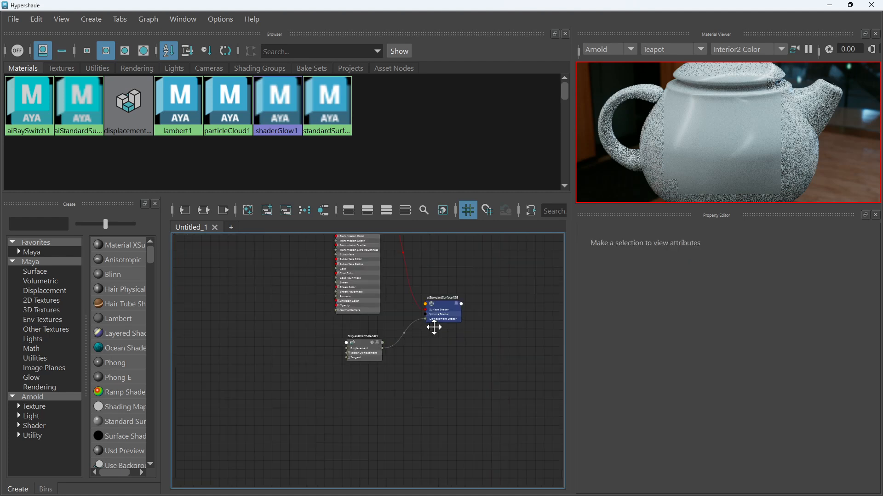
alt+middle_drag(434, 327, 451, 390)
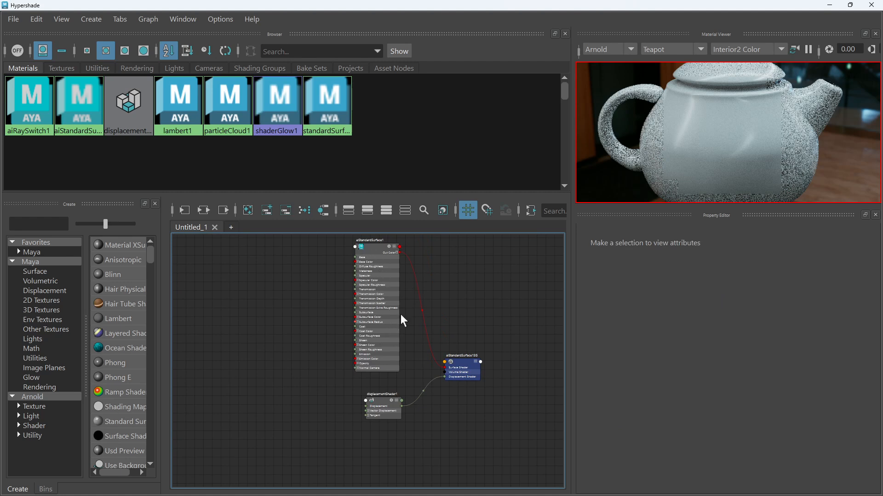
click(834, 5)
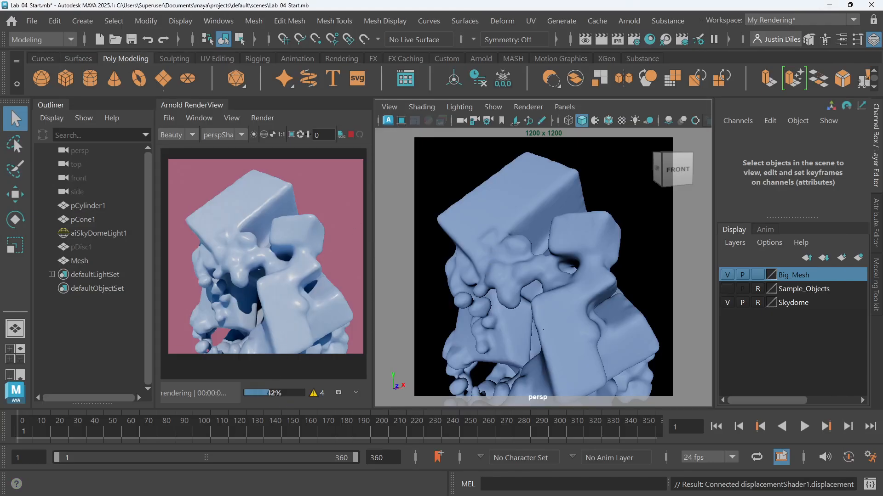
click(648, 41)
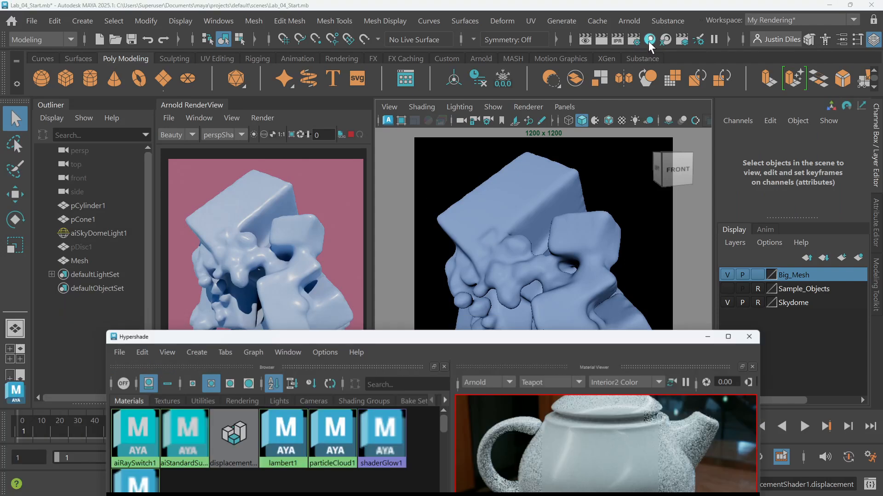
drag(479, 345, 481, 4)
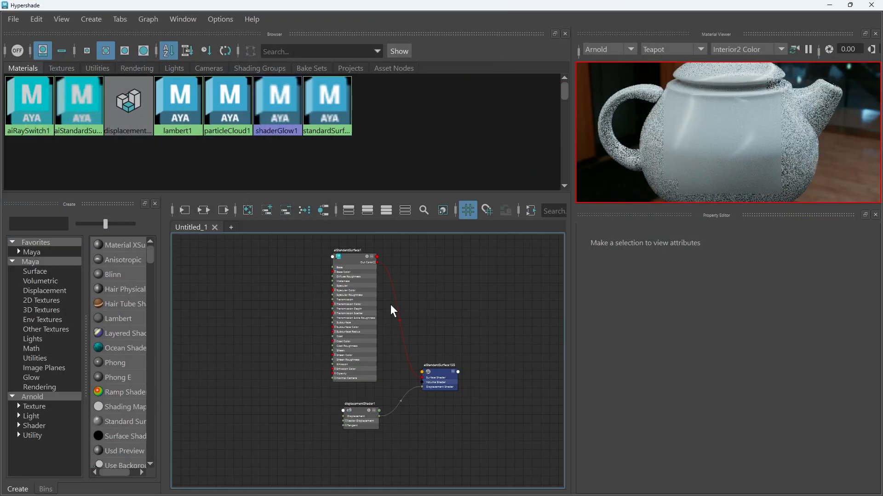
Select displacementShader1 and tidy its position beneath the material node in the graph
drag(362, 410, 357, 408)
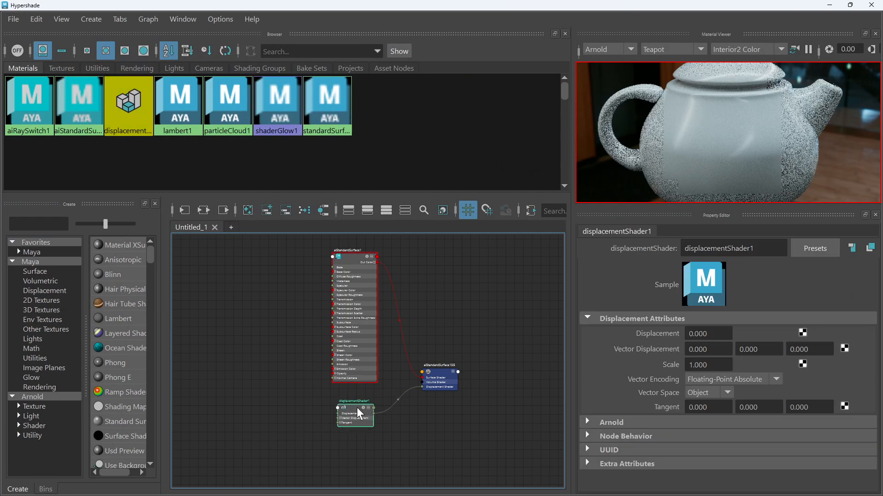
mouse_move(456, 318)
alt+middle_down()
mouse_move(442, 357)
mouse_move(466, 328)
alt+middle_up()
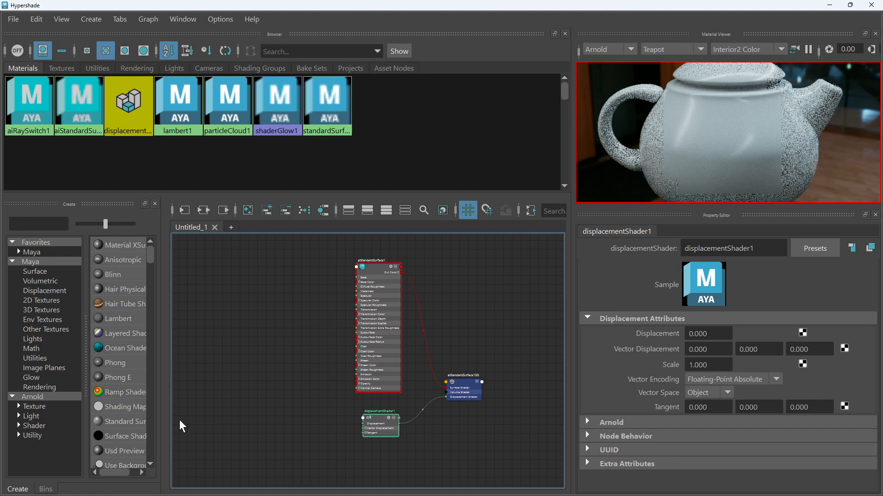
scroll(396, 406, up, 5)
scroll(365, 407, down, 2)
scroll(349, 421, down, 2)
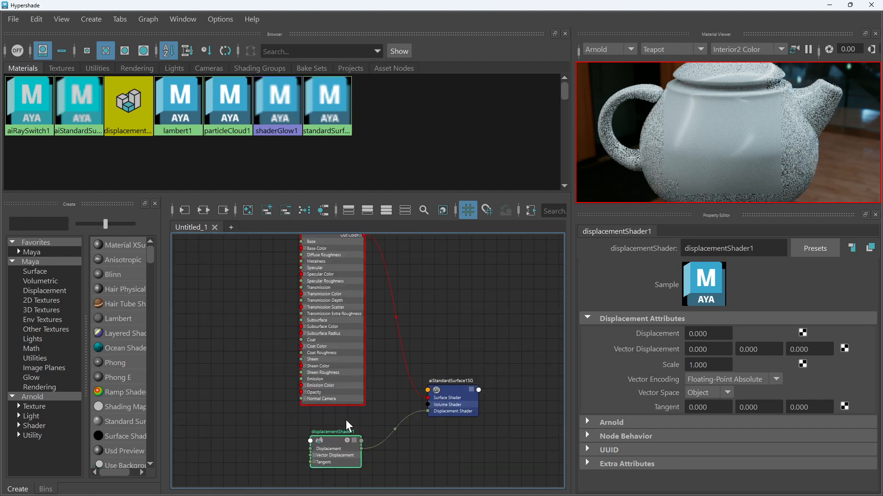
alt+middle_drag(354, 418, 418, 409)
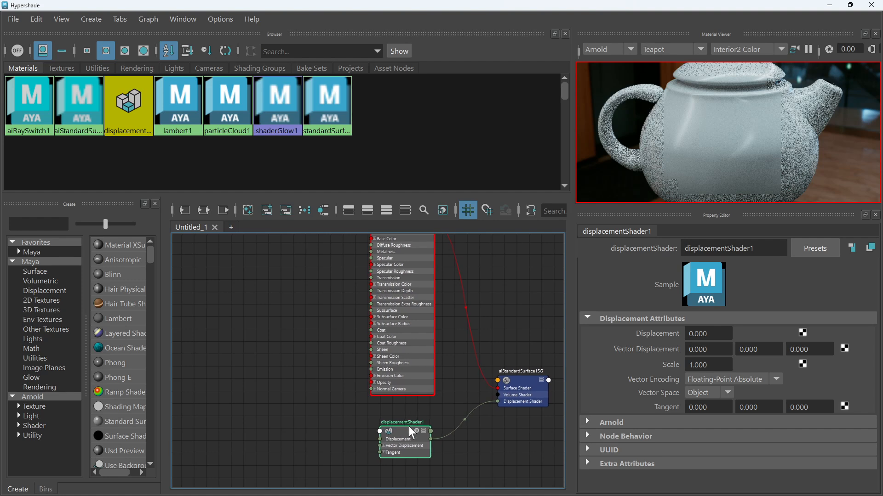
mouse_move(409, 425)
mouse_down()
mouse_move(399, 418)
mouse_move(408, 418)
mouse_up()
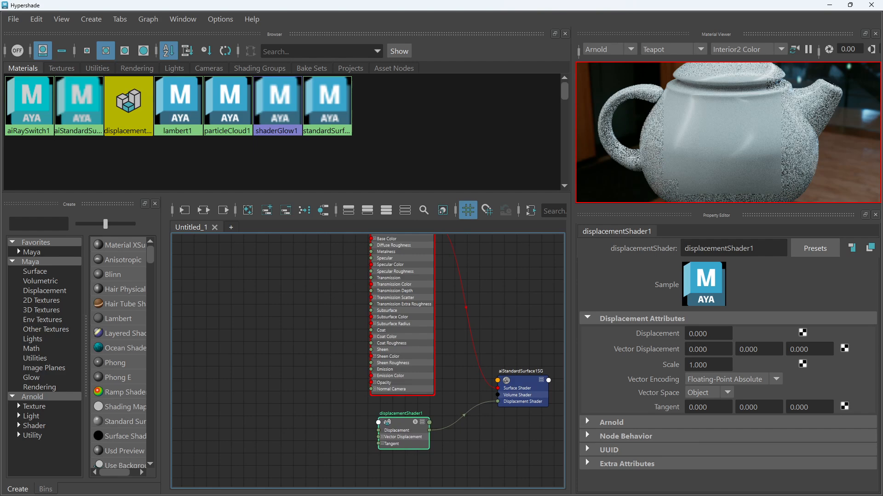
Switch to the browser and read through the Noise Patterns - Arnold for Maya help page
key(alt+Tab)
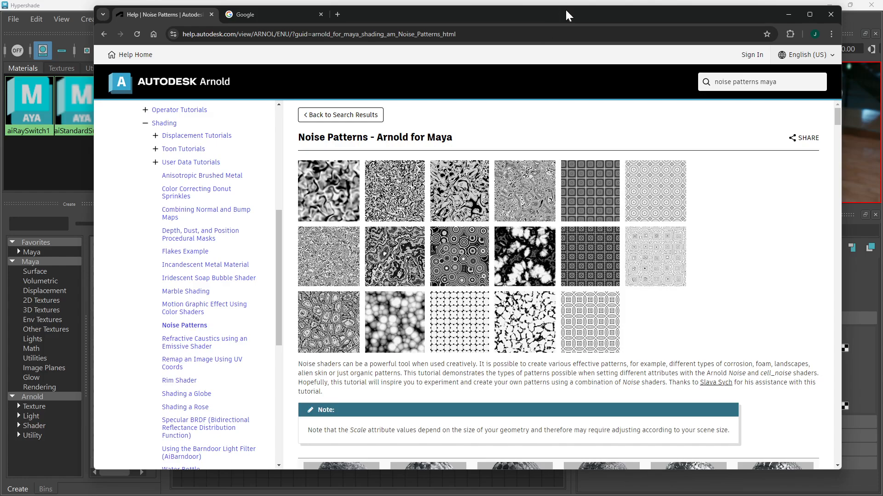
double_click(541, 21)
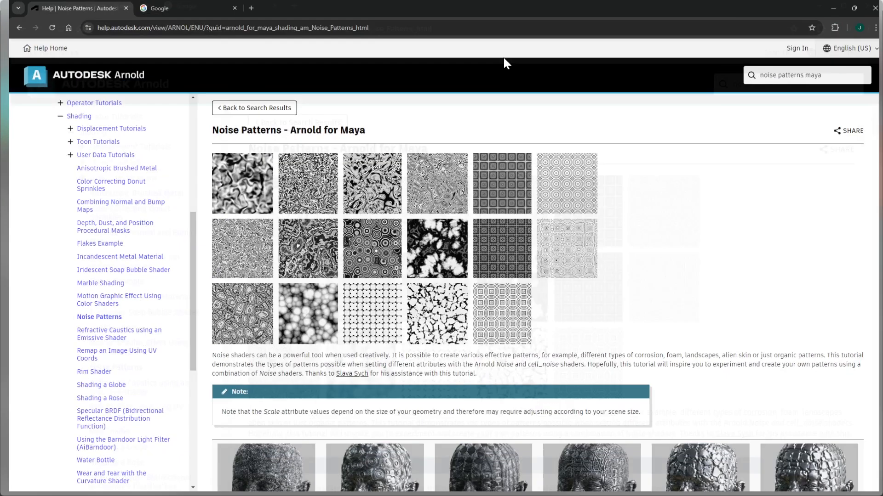
scroll(324, 167, down, 15)
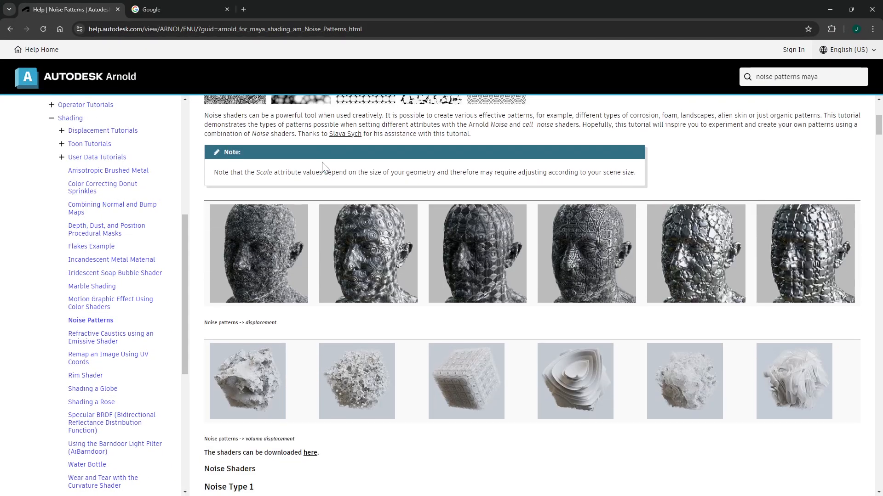
scroll(324, 162, down, 11)
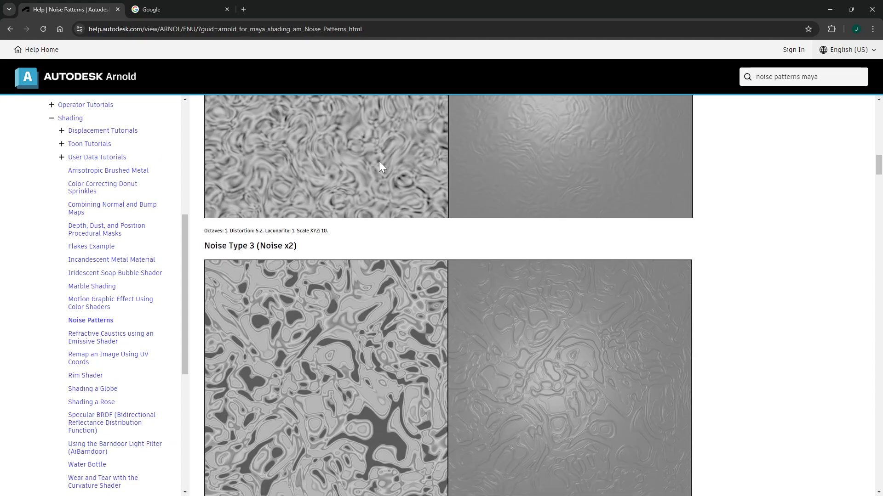
scroll(293, 266, up, 1)
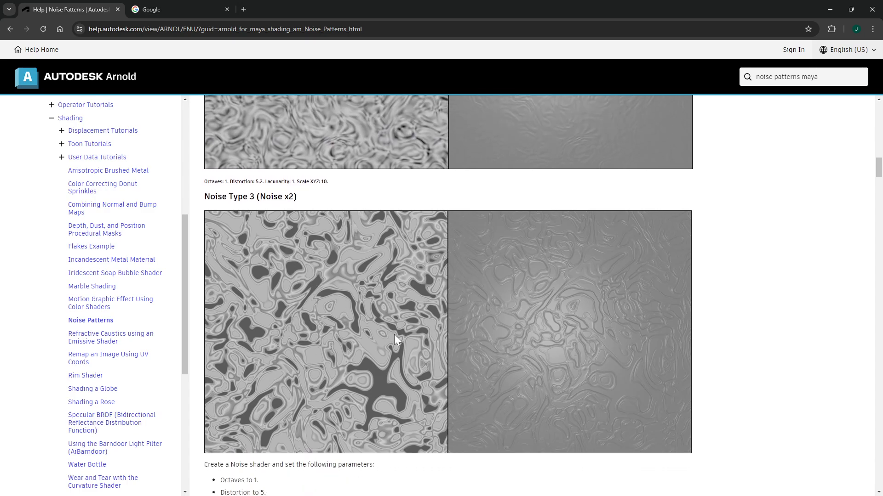
scroll(395, 339, up, 20)
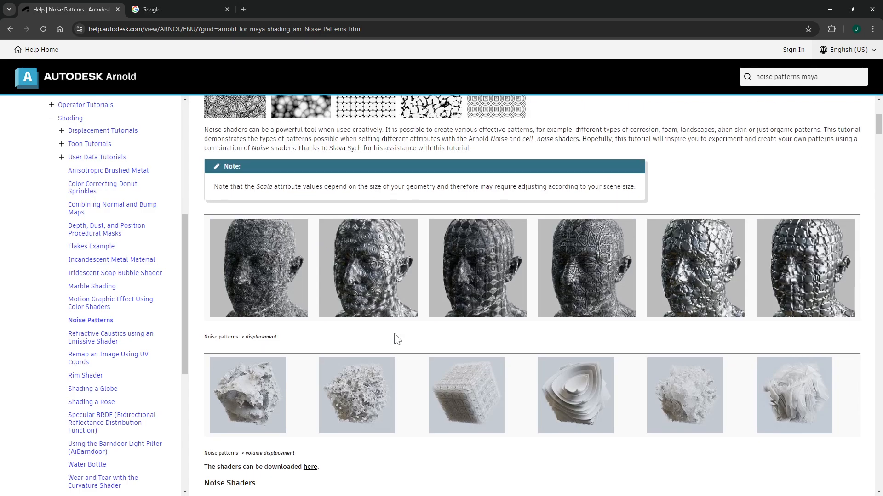
scroll(397, 338, up, 5)
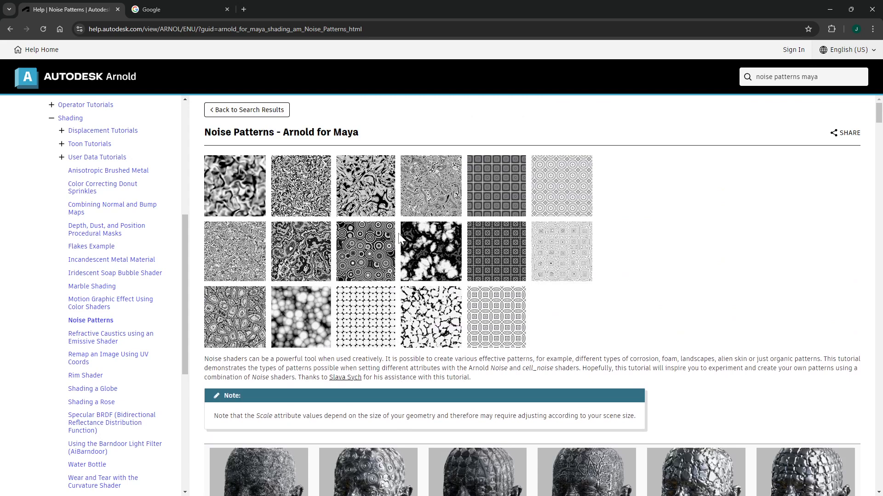
scroll(448, 220, down, 6)
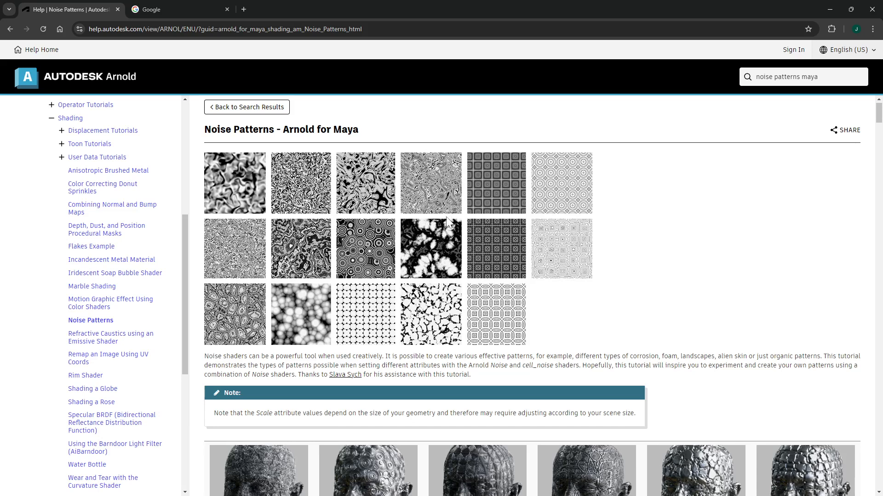
scroll(440, 221, down, 1)
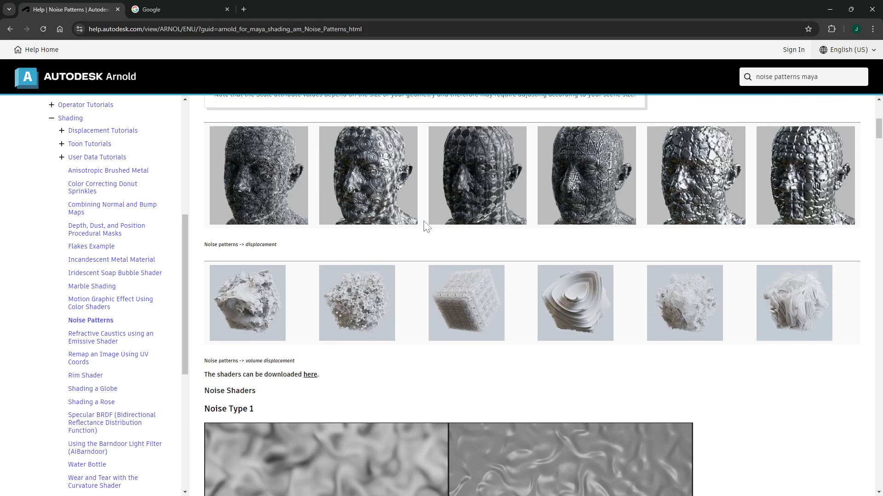
scroll(397, 221, down, 3)
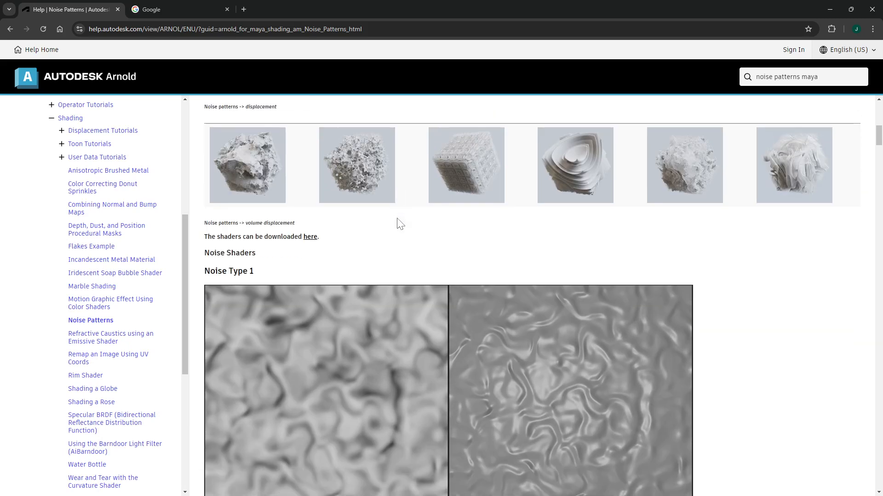
scroll(400, 225, up, 10)
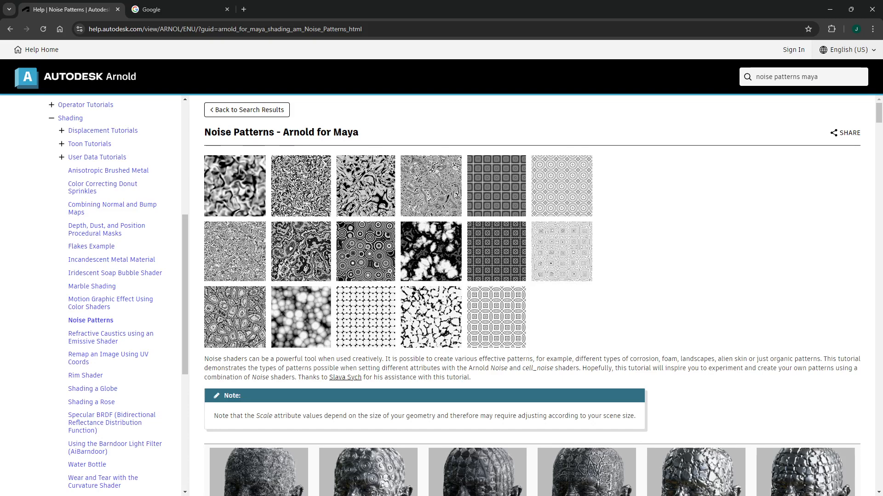
Examine the Noise Type 1 to 3 examples and the parameter settings listed on the Noise Patterns help page
scroll(402, 161, down, 2)
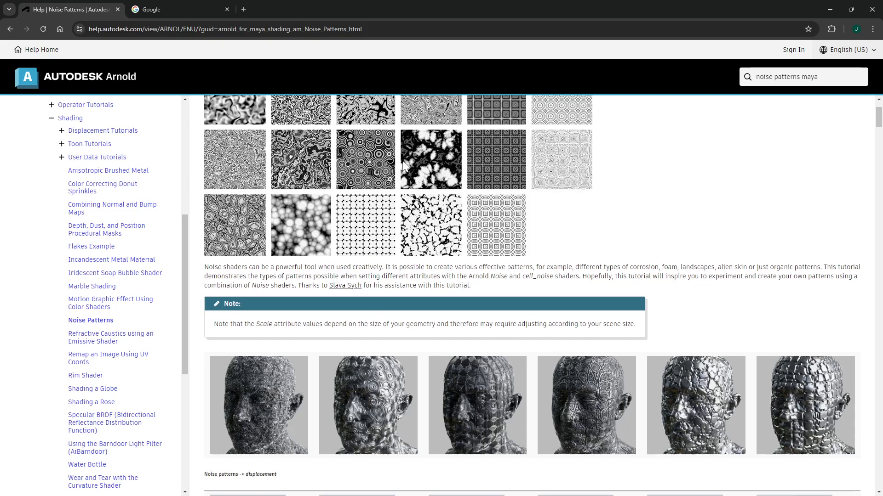
scroll(402, 165, down, 15)
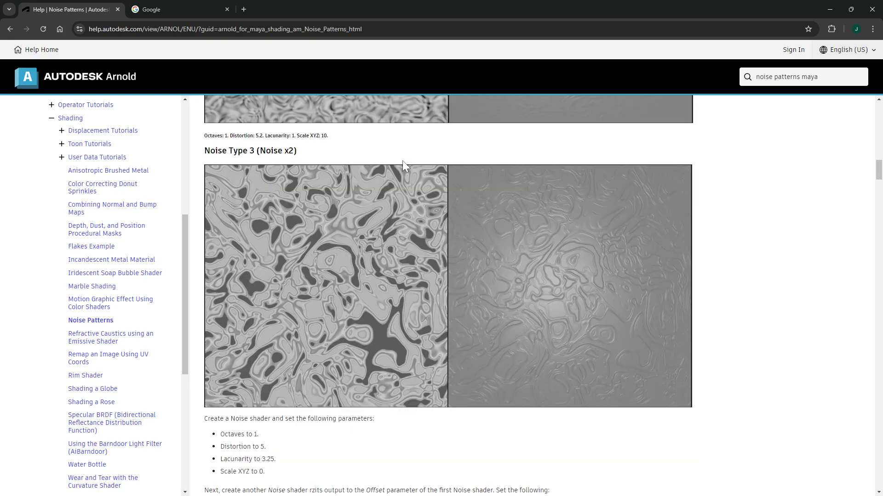
scroll(402, 161, down, 4)
scroll(387, 188, up, 18)
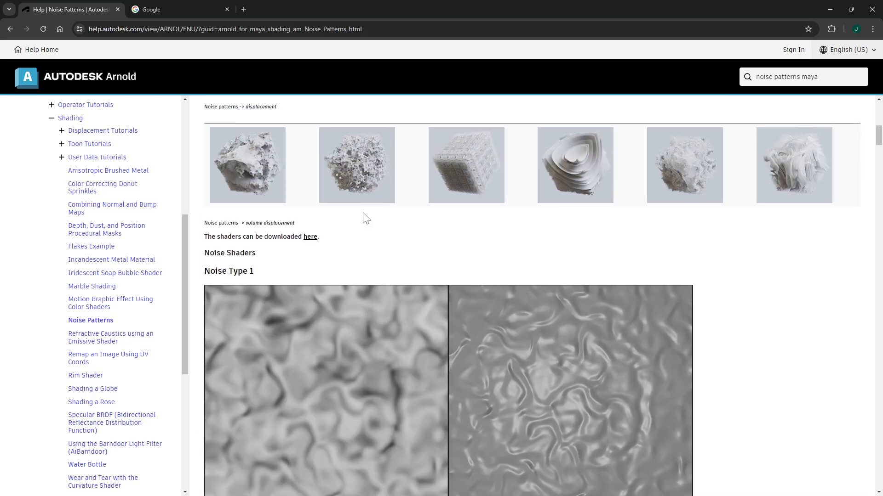
scroll(362, 212, up, 4)
scroll(326, 219, down, 12)
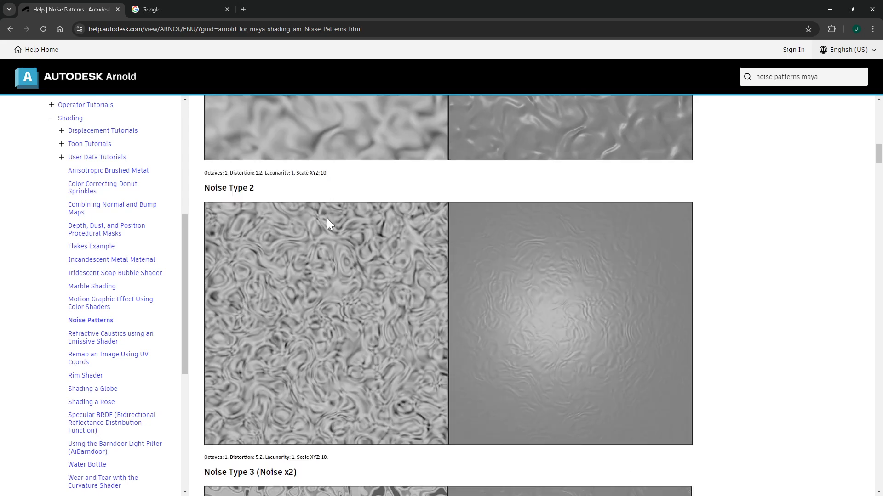
scroll(331, 263, down, 2)
scroll(327, 325, down, 6)
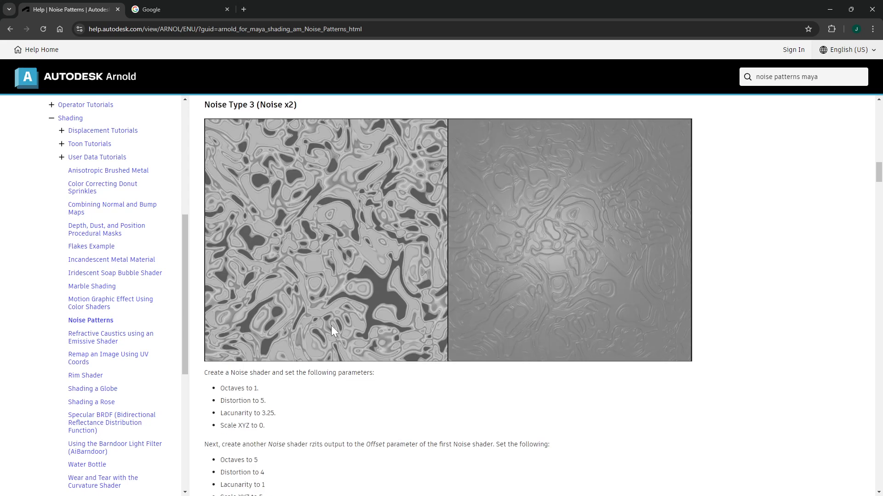
scroll(331, 326, down, 3)
scroll(331, 325, up, 2)
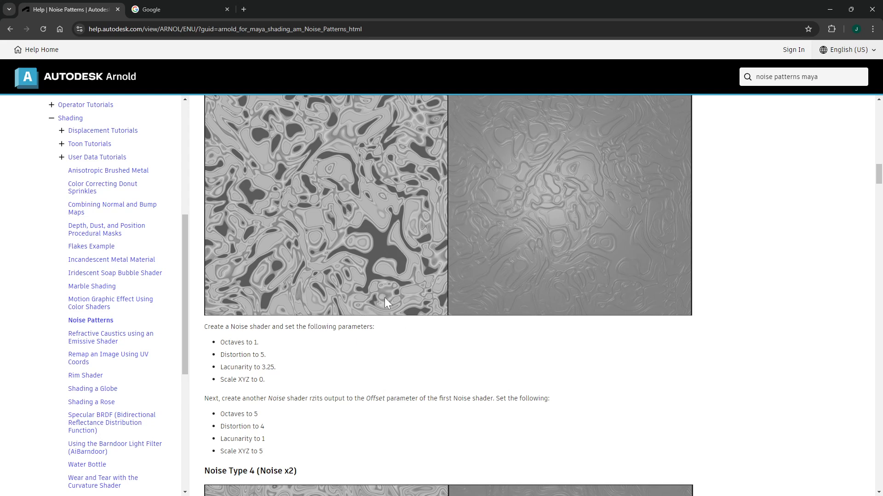
Return to the Hypershade and create an aiNoise node in the graph beside displacementShader1
click(828, 11)
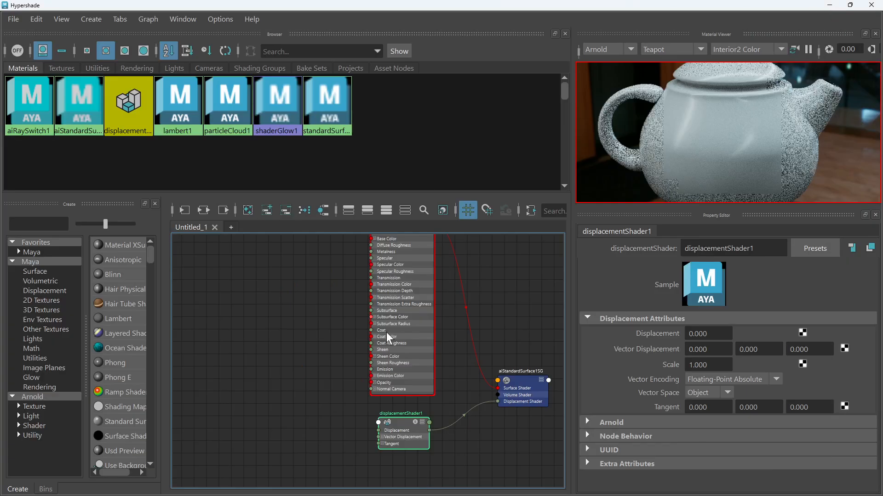
alt+middle_drag(444, 367, 437, 303)
scroll(335, 361, up, 2)
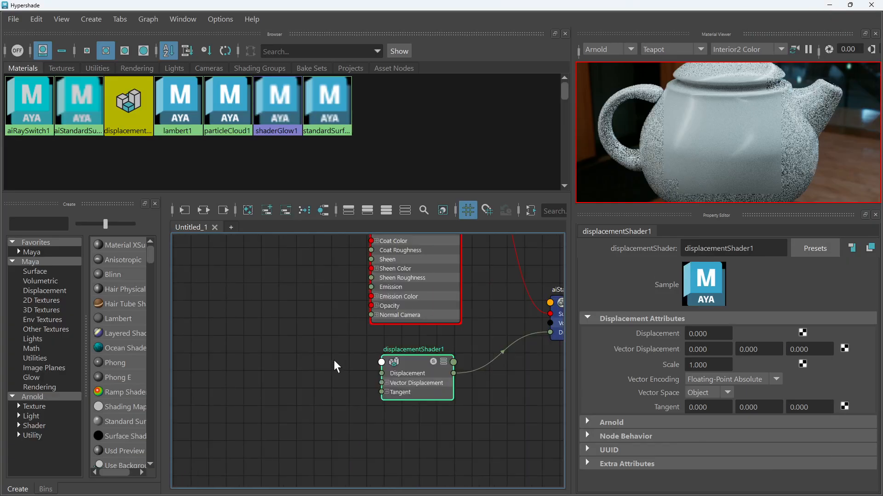
alt+middle_drag(334, 362, 334, 332)
click(273, 321)
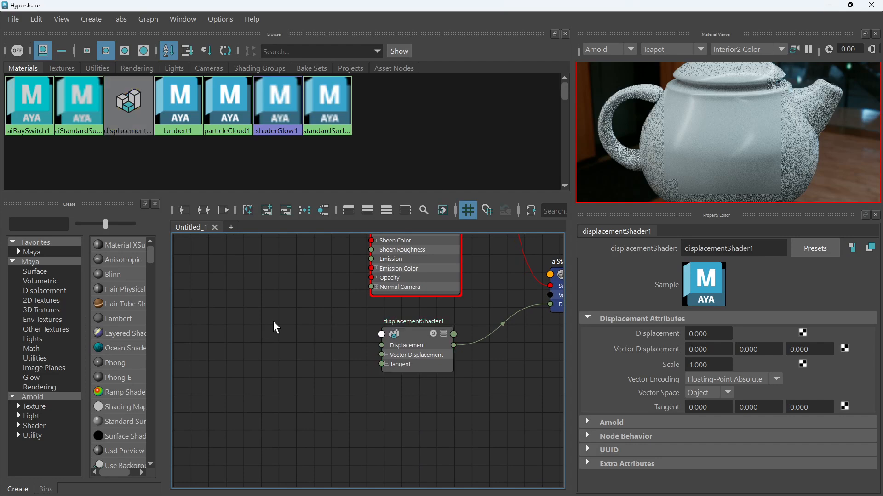
click(384, 338)
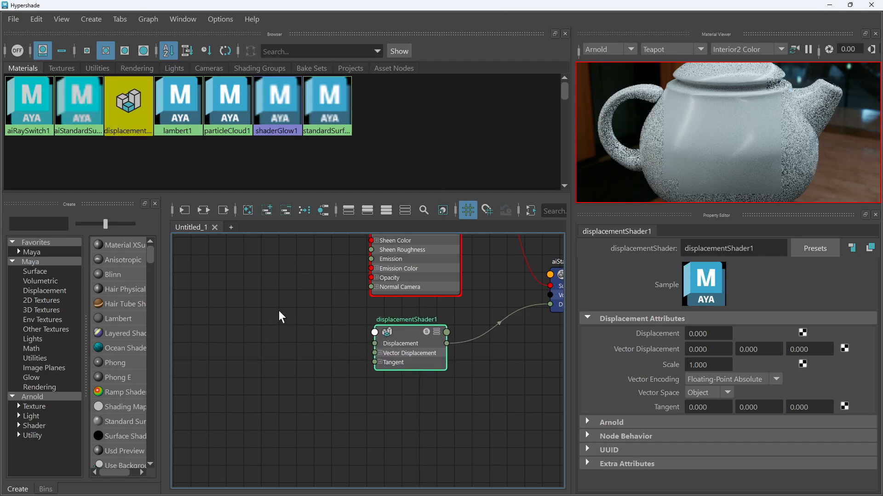
click(261, 326)
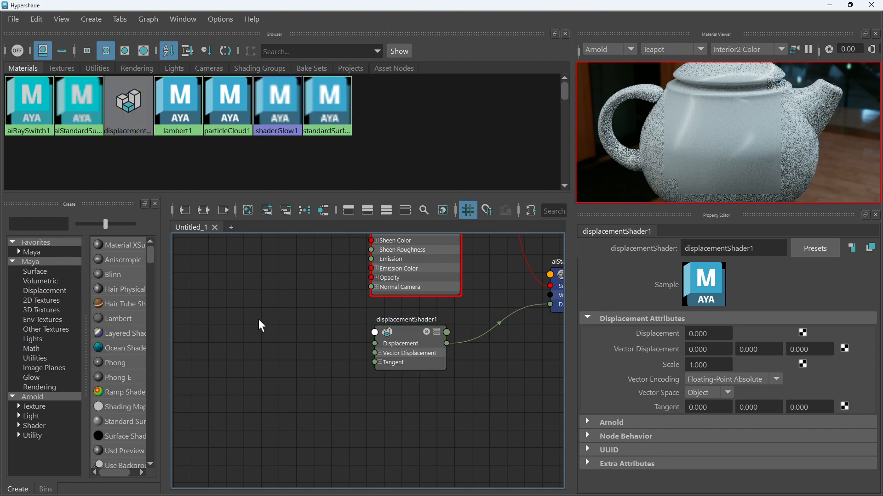
key(Tab)
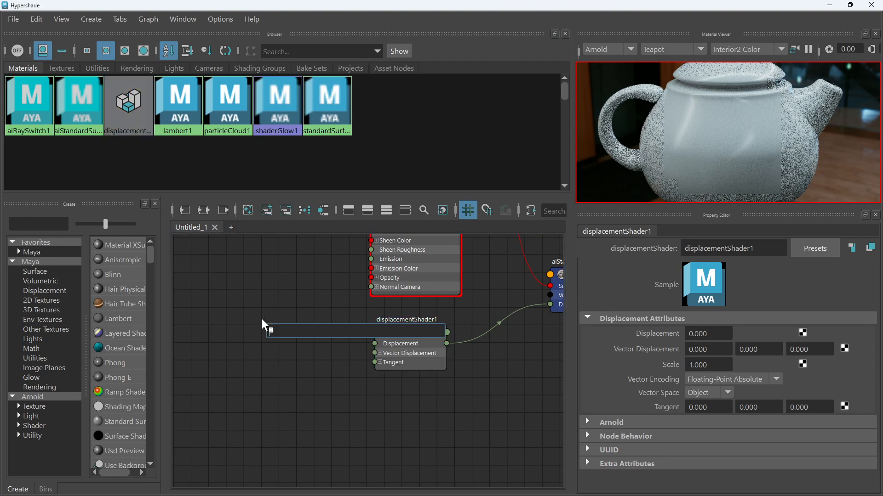
text(inose)
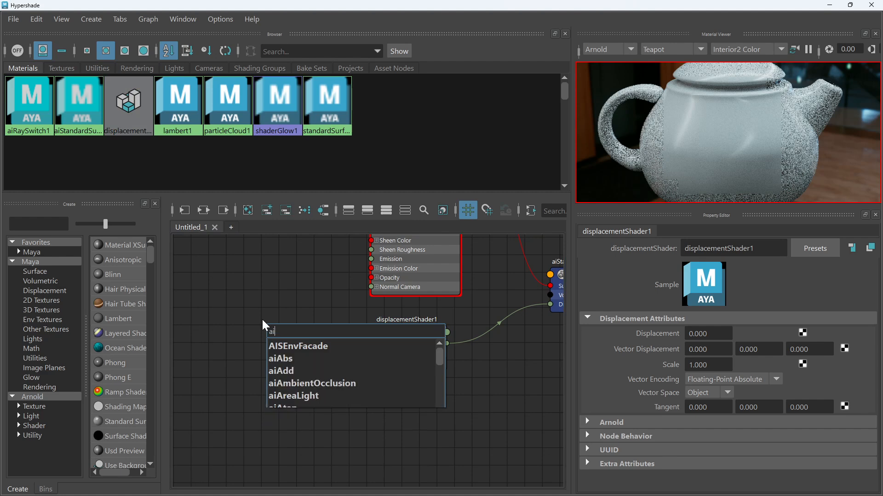
key(BackSpace)
key(BackSpace)
key(BackSpace)
key(BackSpace)
key(BackSpace)
text(ainois)
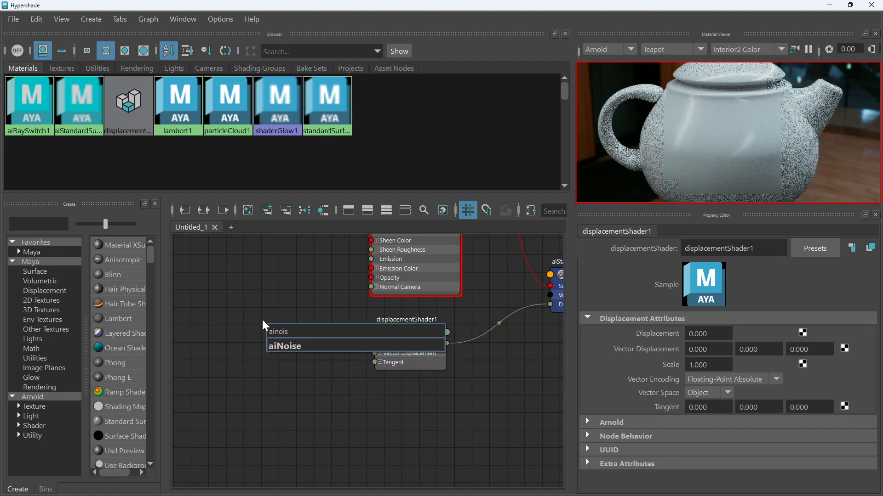
click(286, 347)
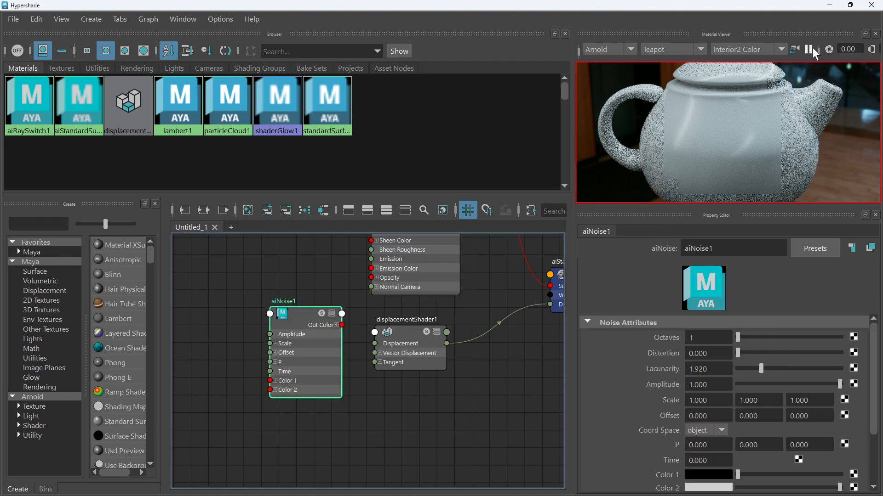
Preview the aiNoise1 texture in the material viewer and enlarge the material viewer panel
click(808, 47)
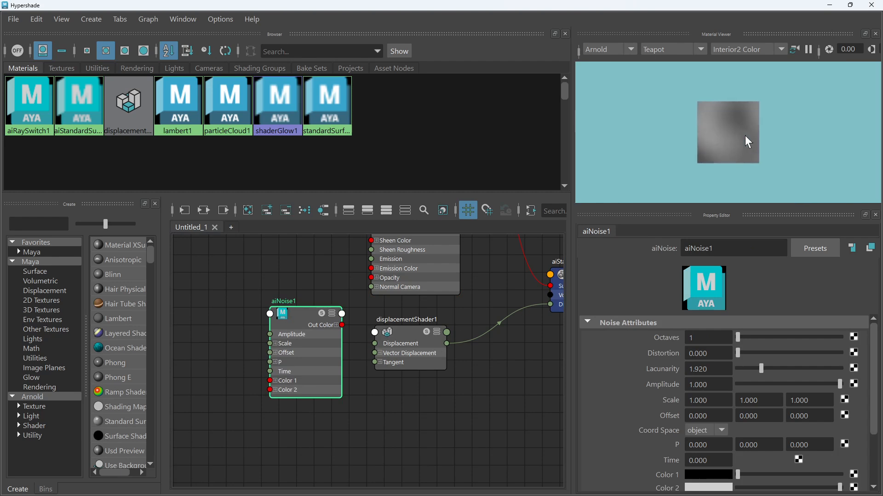
scroll(745, 135, up, 4)
scroll(744, 135, down, 8)
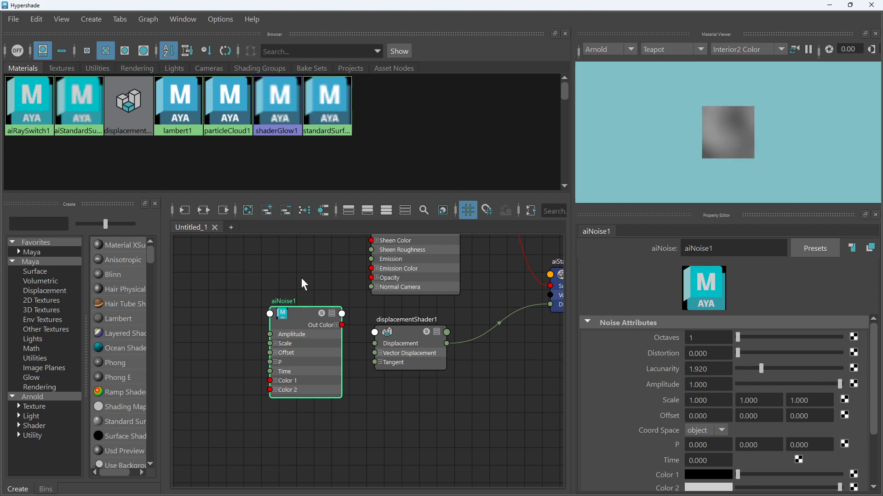
click(323, 313)
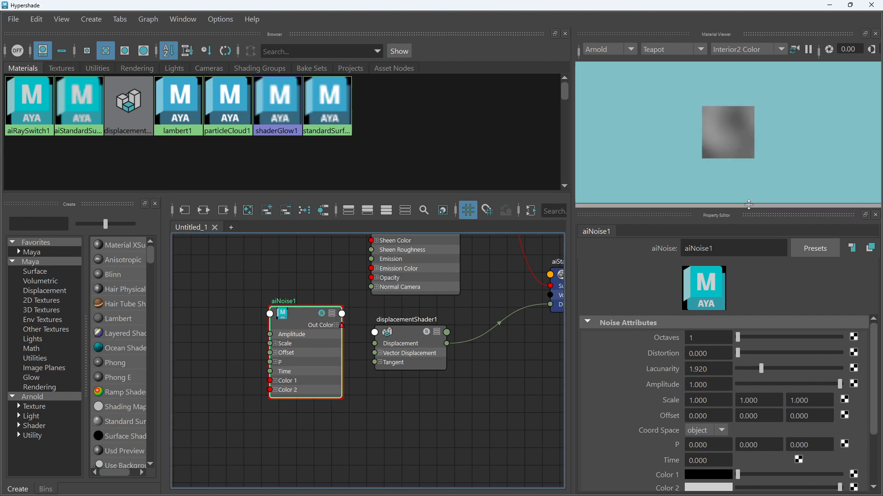
drag(749, 206, 749, 290)
scroll(748, 194, up, 3)
scroll(748, 193, up, 3)
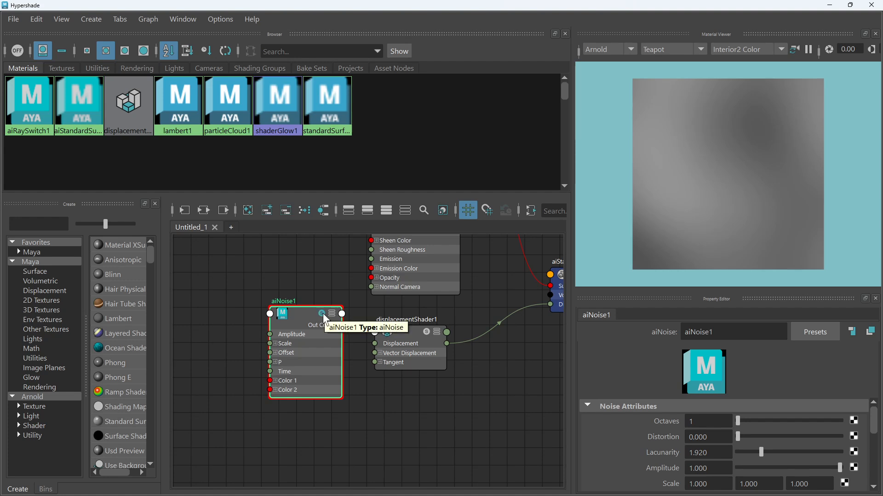
Connect aiNoise1's Out Color R to displacementShader1's Displacement input and arrange both nodes
drag(304, 315, 262, 316)
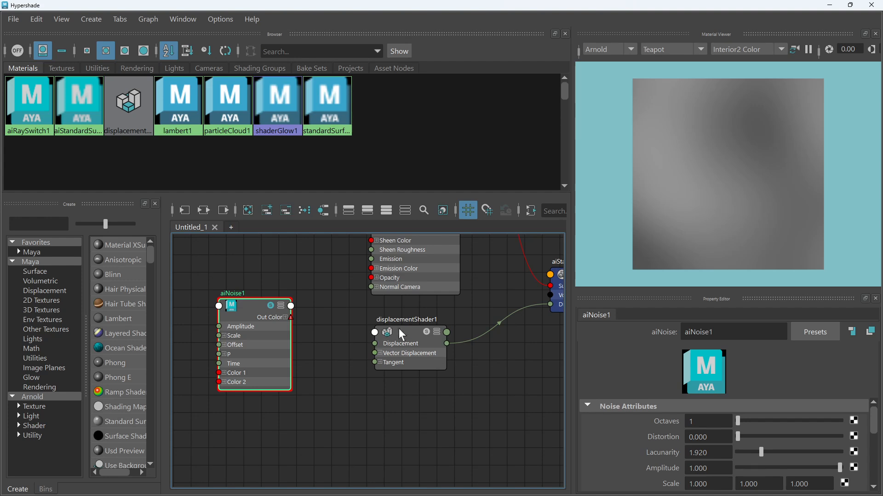
drag(396, 326, 395, 317)
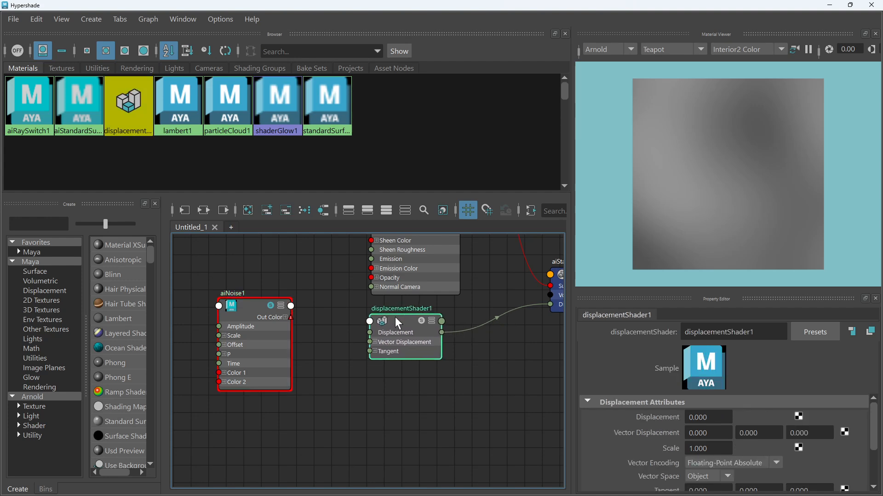
click(285, 317)
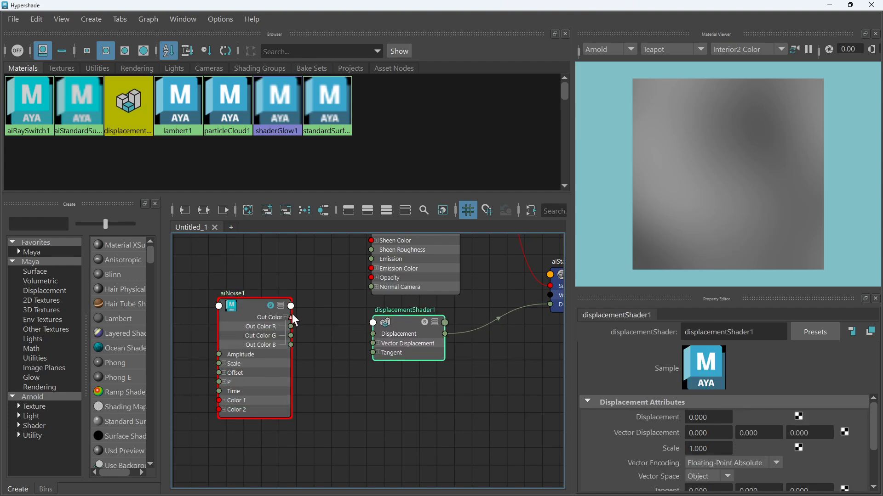
drag(291, 317, 372, 332)
click(330, 322)
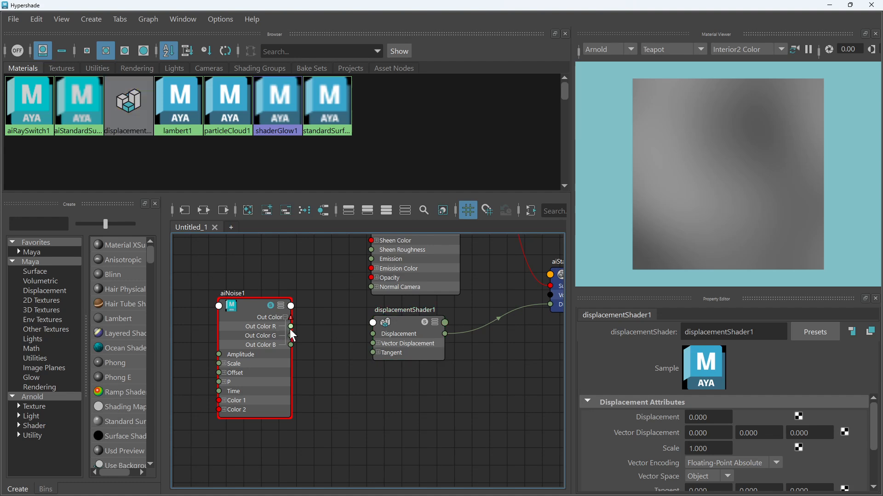
drag(291, 326, 373, 333)
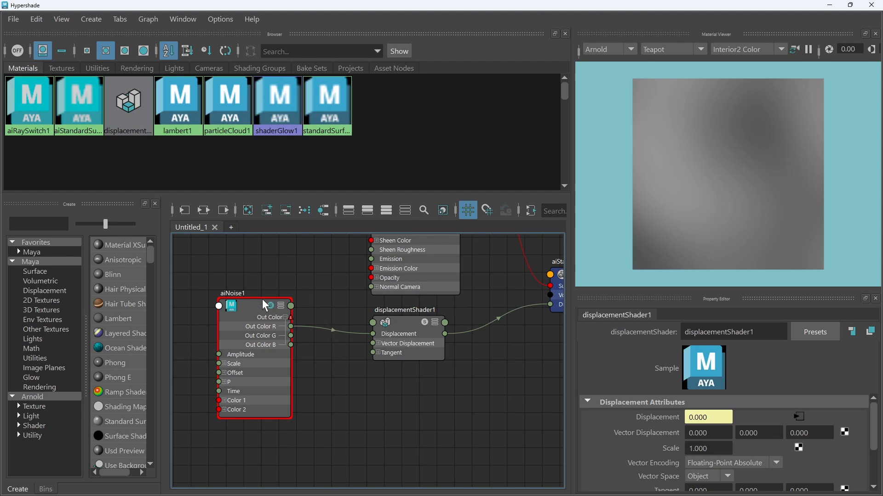
drag(254, 303, 300, 311)
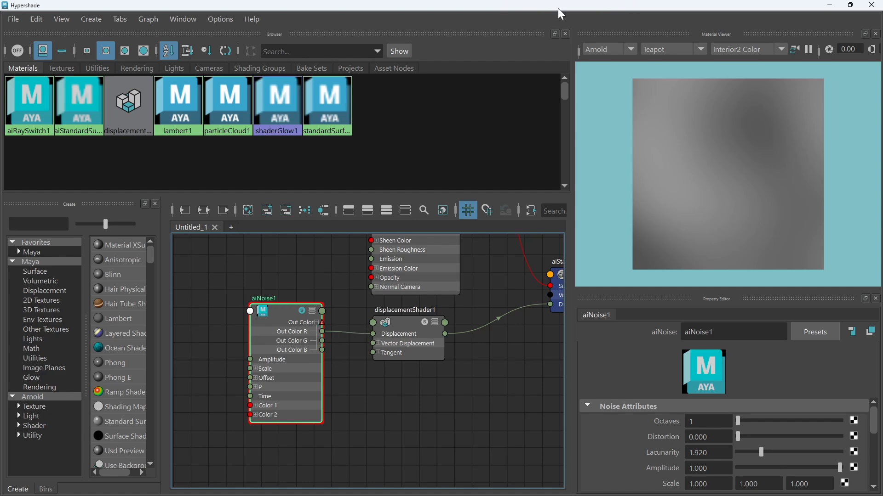
Move the Hypershade window down and select the big mesh in the perspective viewport
drag(560, 6, 460, 322)
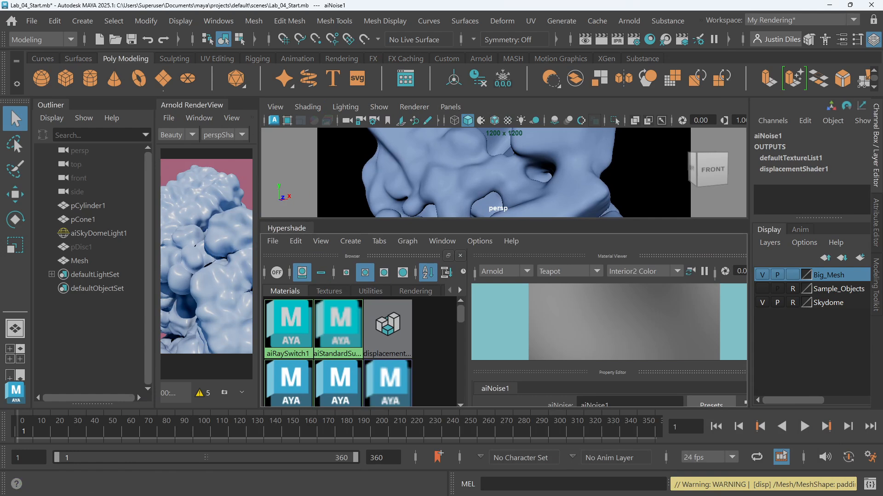
drag(287, 228, 459, 426)
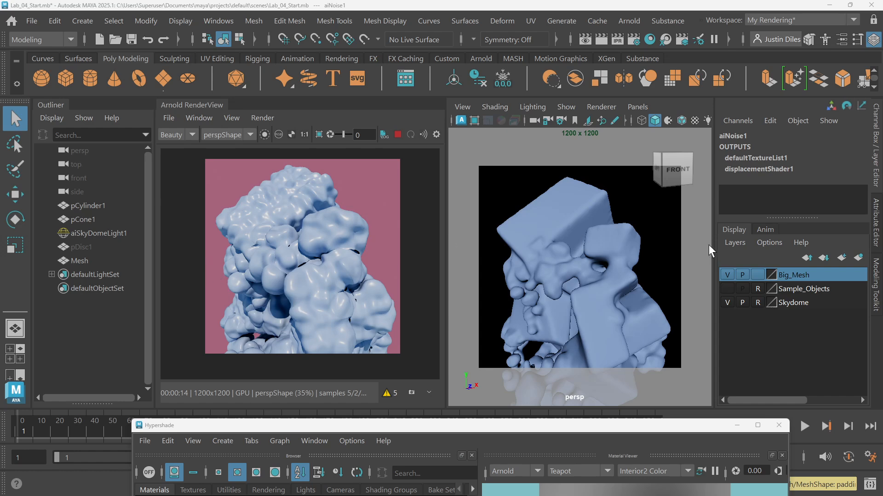
click(593, 206)
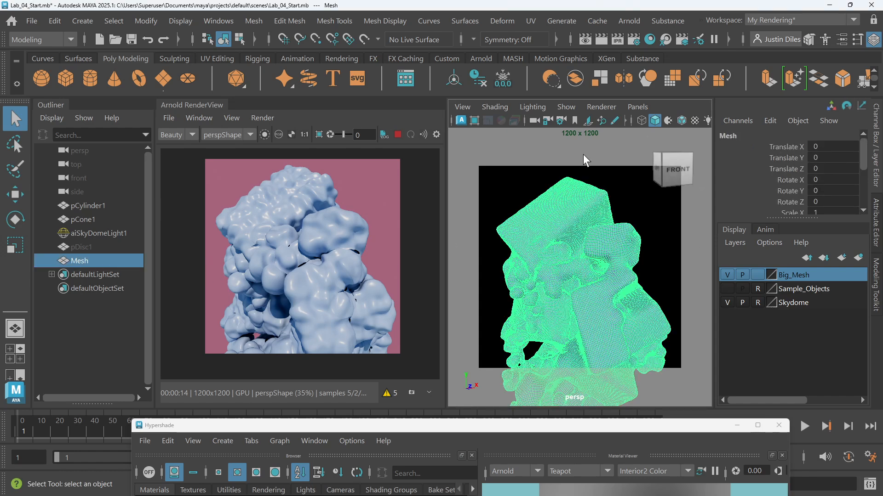
click(667, 216)
scroll(608, 199, up, 5)
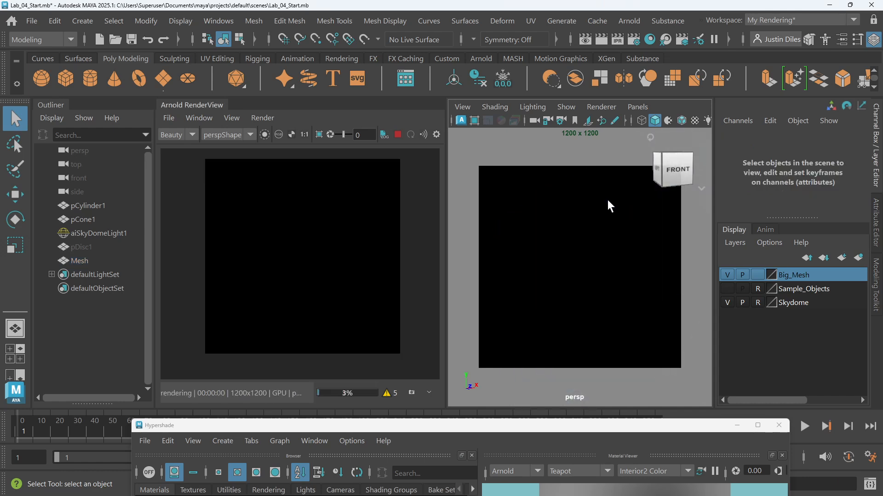
scroll(605, 211, down, 5)
click(583, 216)
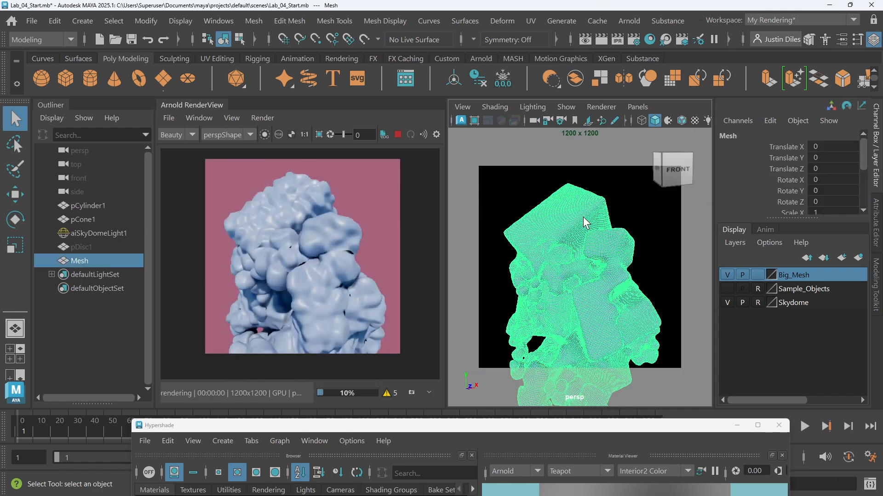
scroll(613, 216, up, 2)
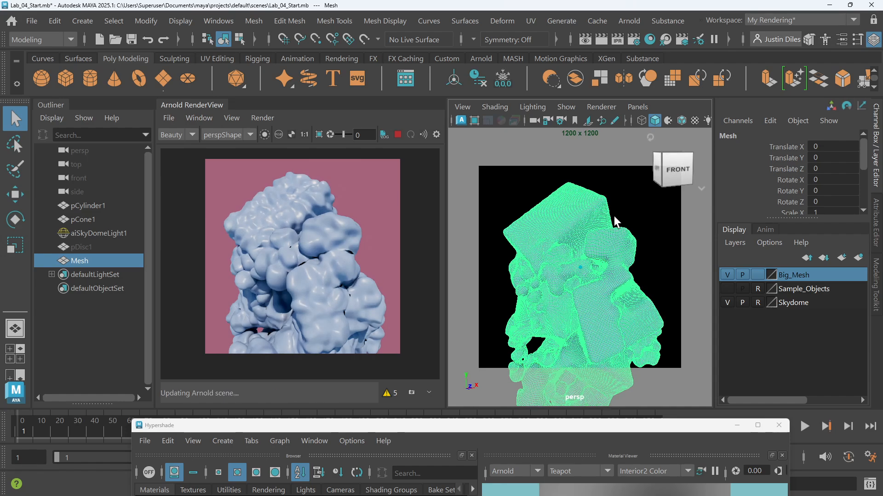
scroll(614, 216, up, 2)
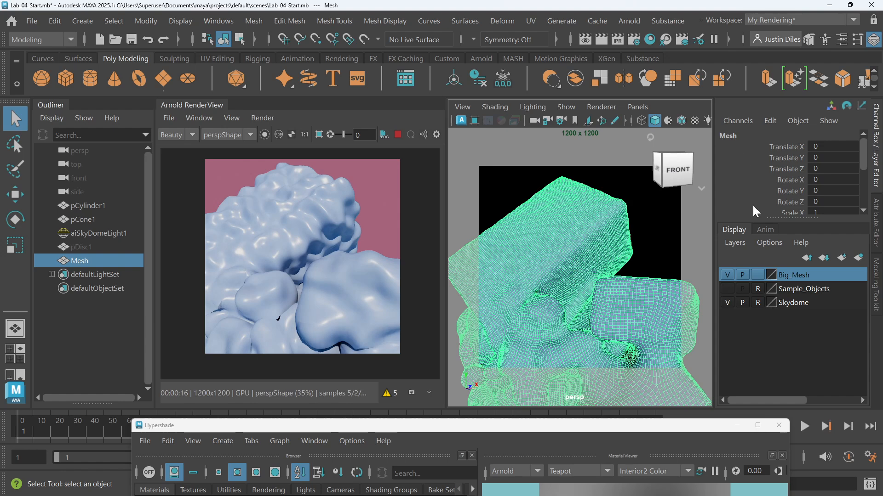
Open the Modeling Toolkit panel with the big mesh still selected
click(875, 281)
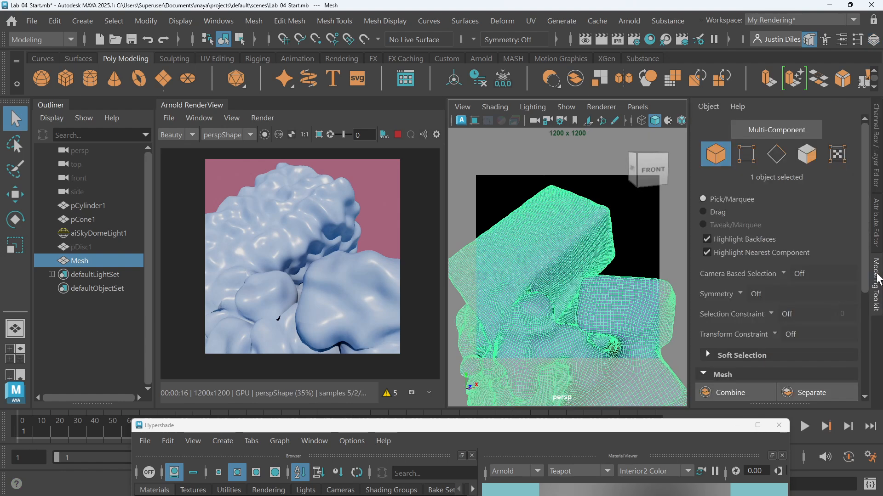
scroll(767, 269, down, 4)
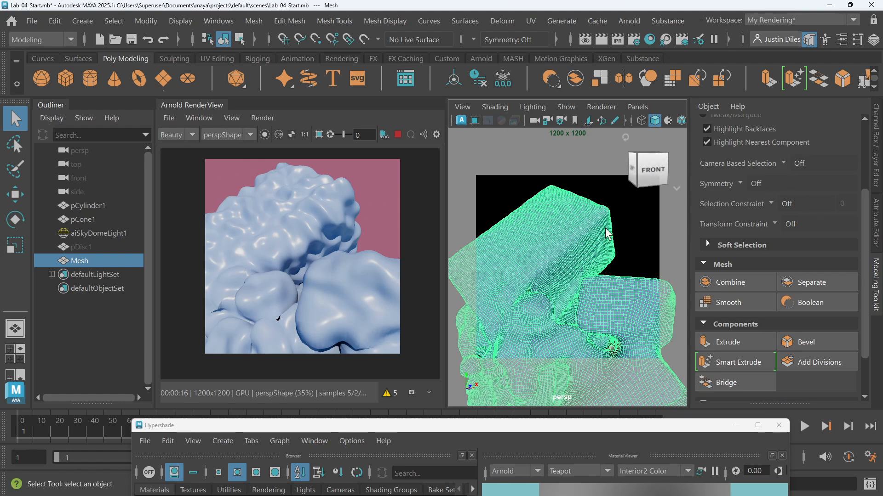
click(615, 205)
click(556, 242)
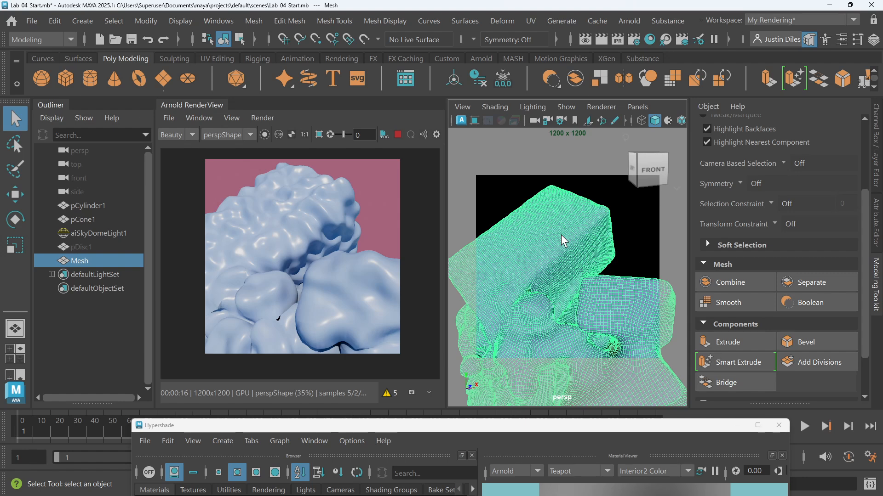
In the mesh's Arnold attributes, set the Subdivision Type to catclark
click(876, 216)
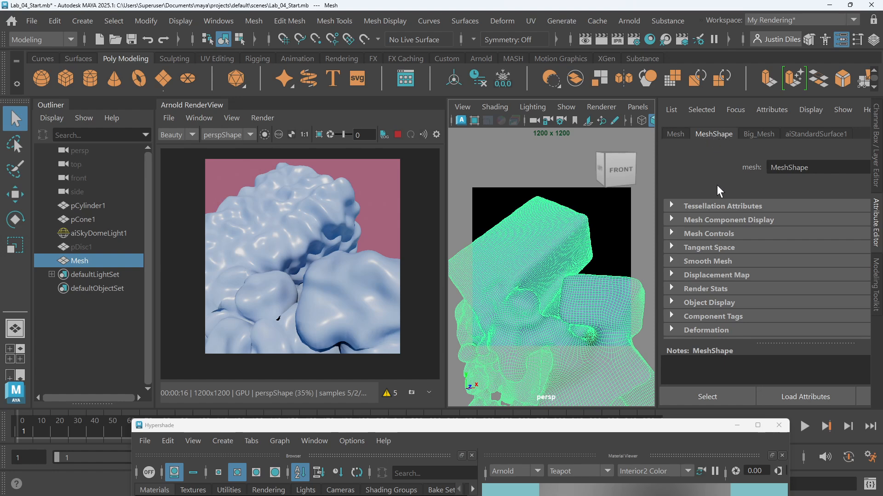
scroll(719, 235, down, 4)
click(685, 288)
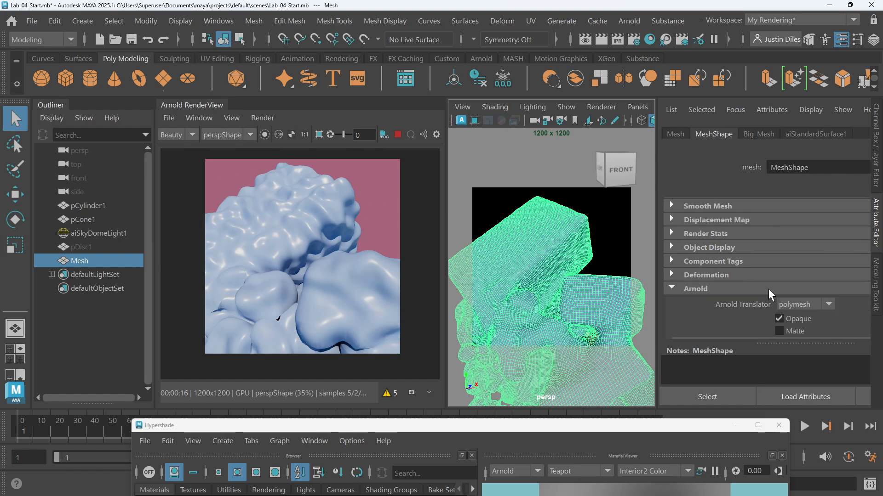
scroll(774, 274, down, 3)
scroll(731, 242, down, 8)
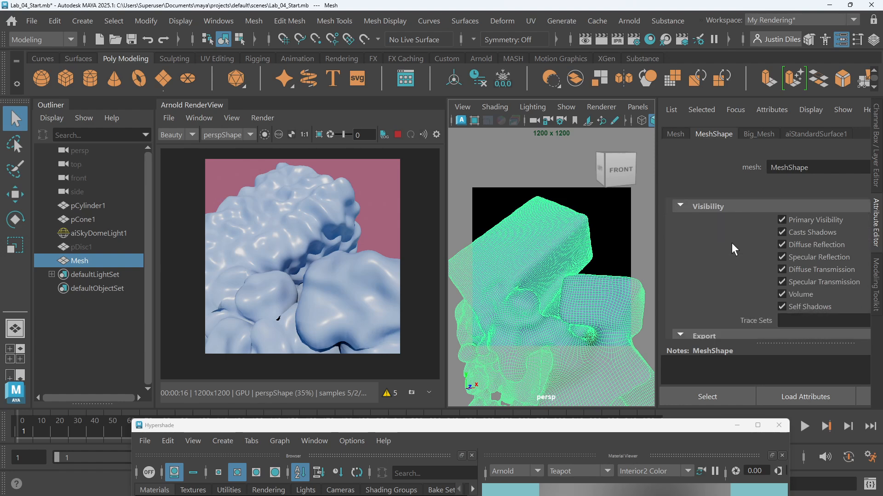
scroll(732, 243, down, 4)
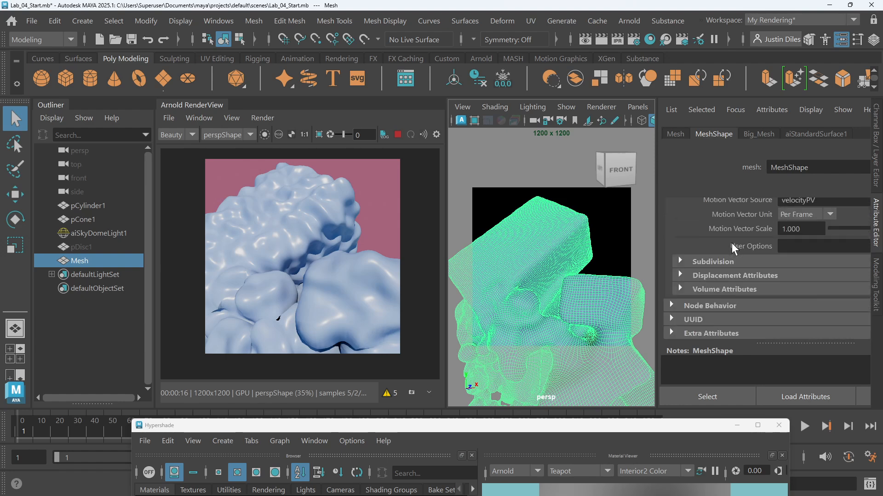
click(703, 261)
scroll(703, 260, down, 2)
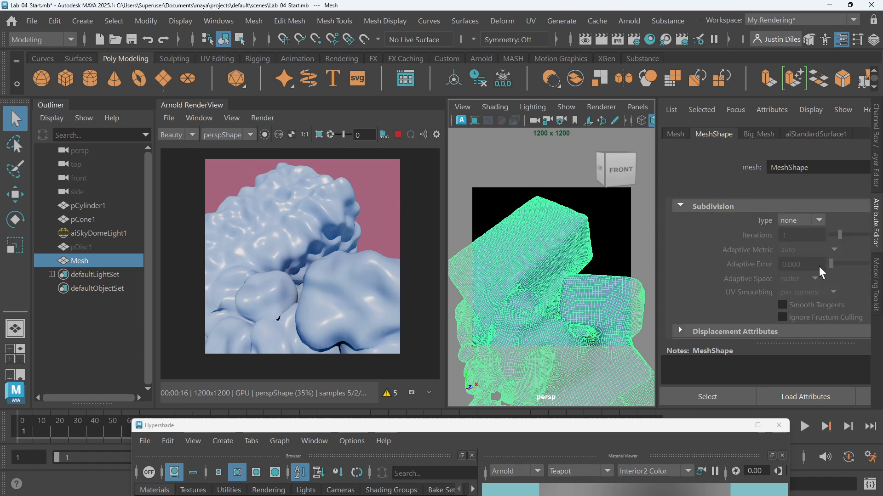
click(819, 220)
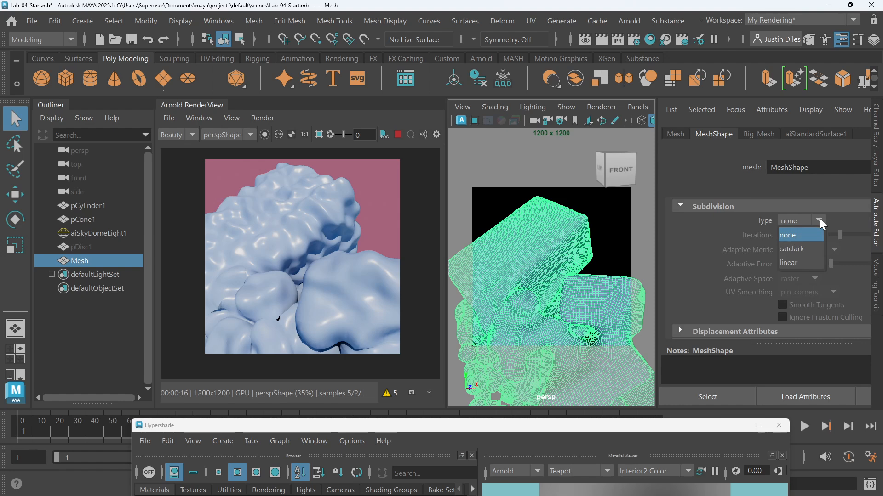
click(805, 250)
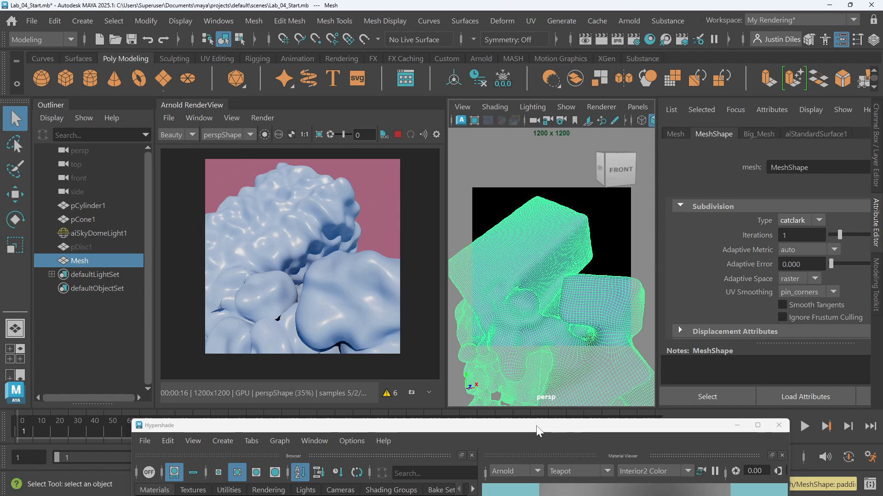
Raise the Hypershade window and select the displacementShader1 node in the graph
drag(537, 431, 555, 46)
drag(404, 352, 385, 328)
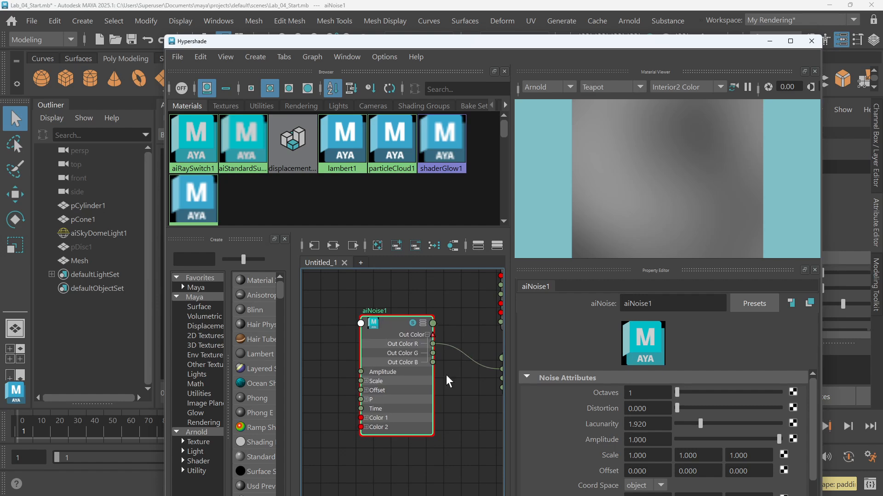
scroll(447, 378, down, 6)
alt+middle_drag(449, 382, 419, 371)
scroll(398, 354, up, 4)
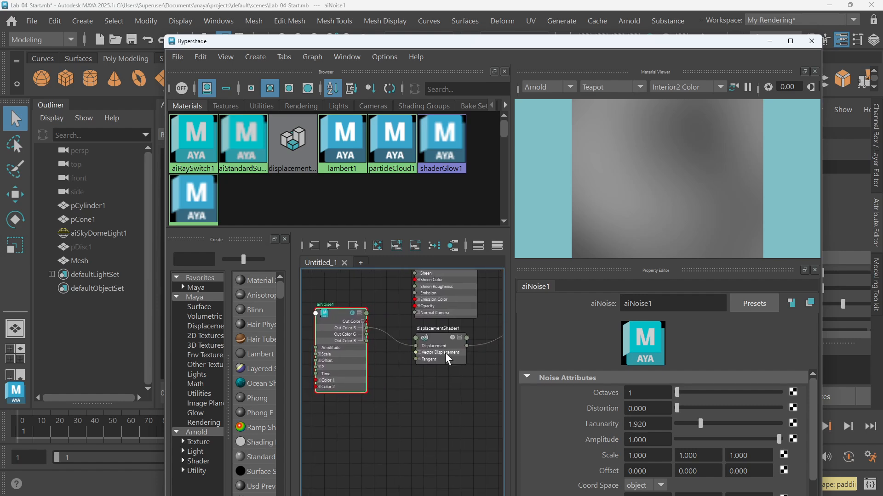
scroll(365, 343, down, 5)
scroll(437, 360, up, 7)
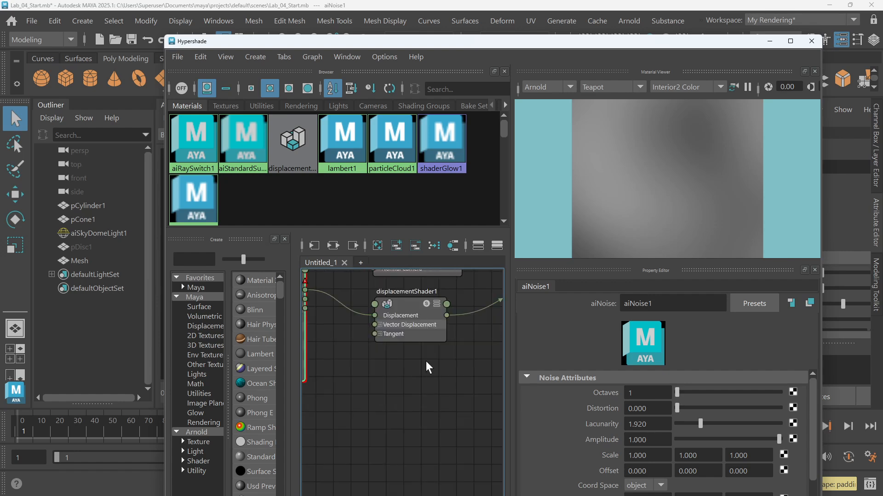
click(407, 311)
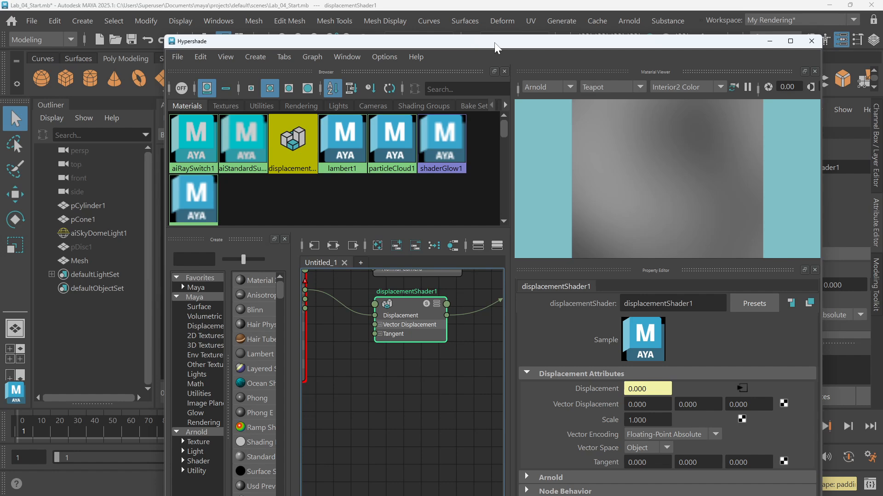
drag(495, 44, 488, 75)
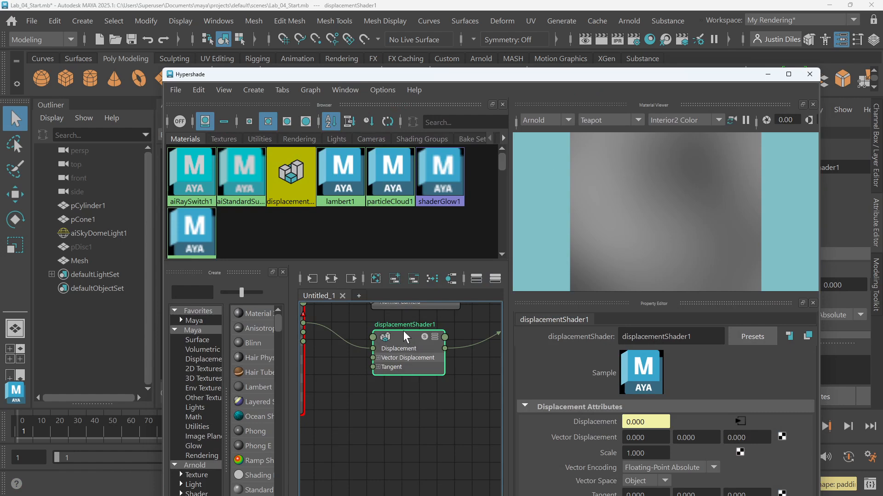
drag(404, 330, 401, 337)
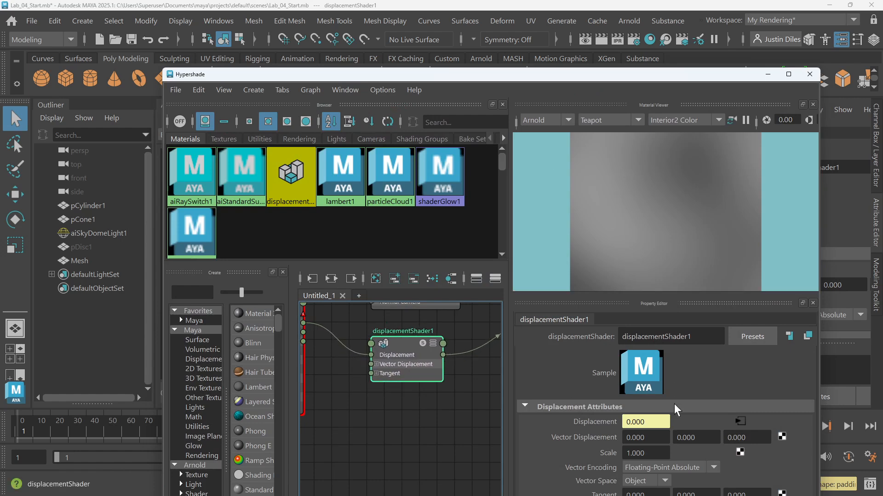
Set displacementShader1's Scale to 0
drag(572, 71, 566, 15)
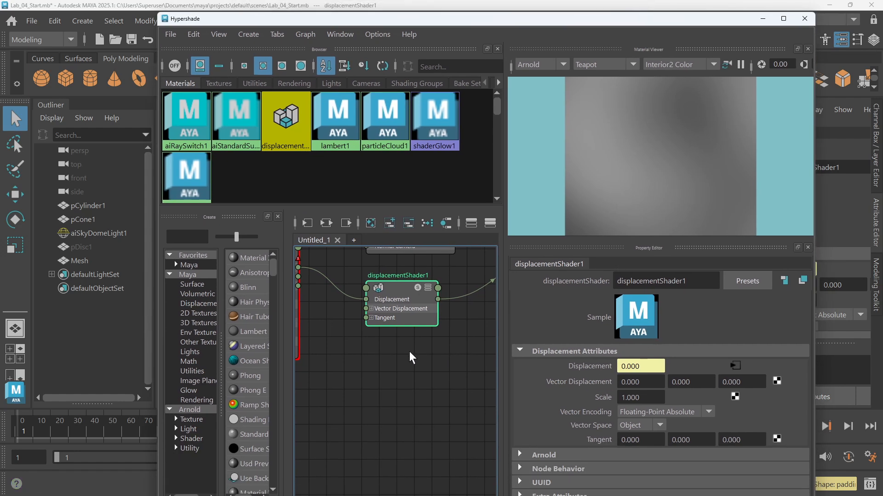
scroll(409, 351, down, 2)
alt+middle_drag(412, 350, 367, 344)
scroll(367, 344, up, 2)
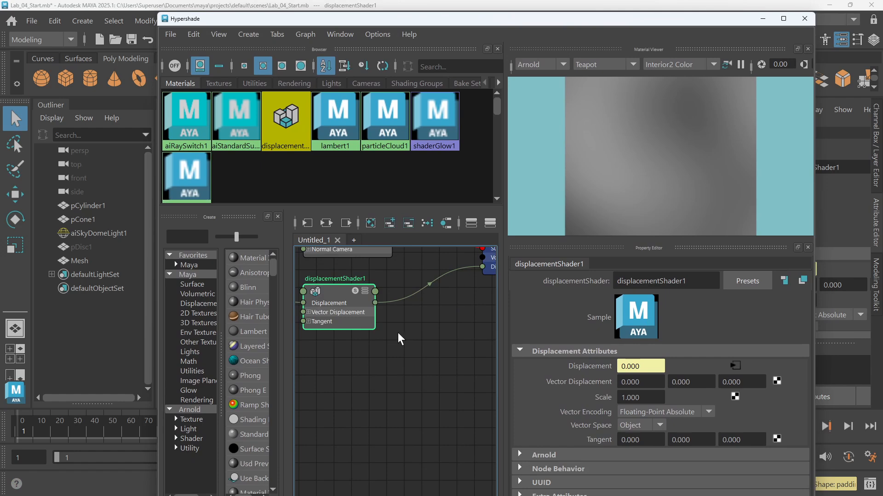
double_click(640, 398)
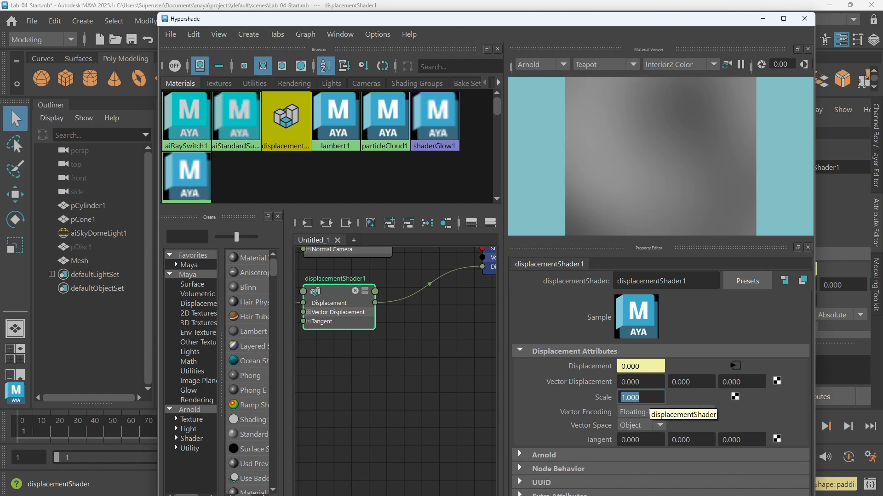
text(0)
key(Return)
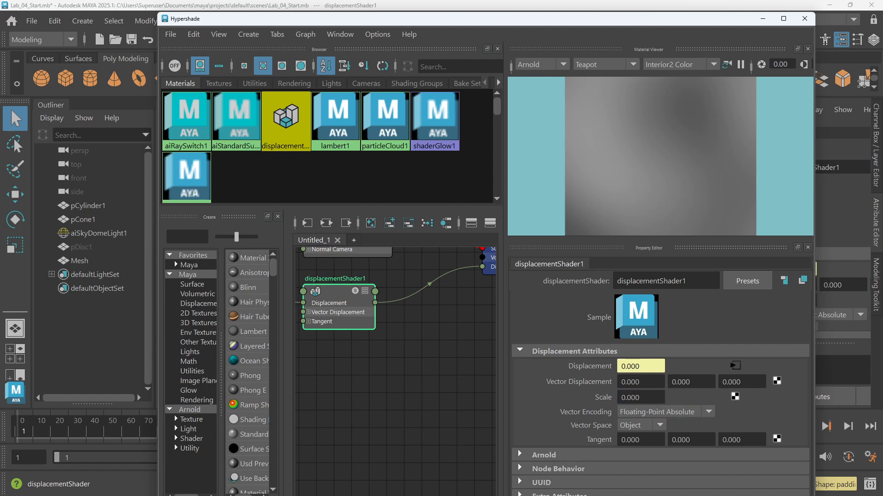
Set the displacement Scale to 0.5
drag(564, 22, 521, 76)
click(593, 455)
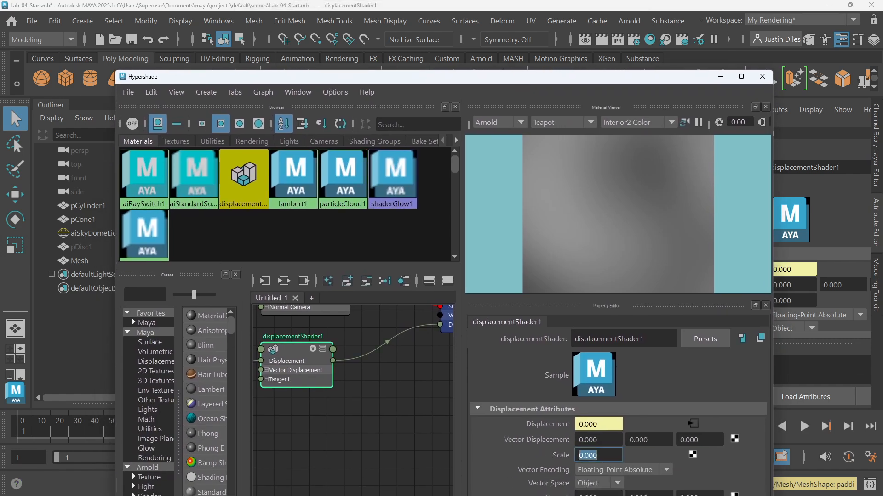
text(0.5)
key(Return)
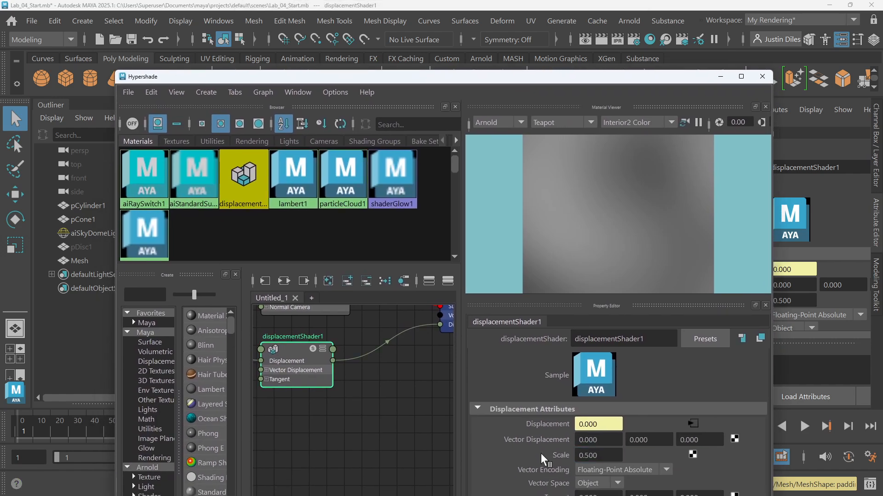
Set the displacement Scale to 3 and check the Arnold render of the displaced mesh
drag(561, 80, 587, 40)
click(624, 417)
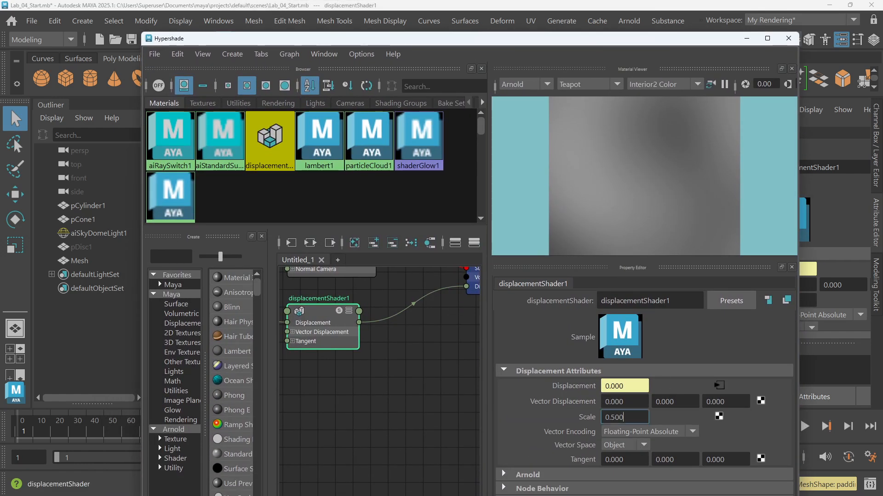
text(3)
key(Return)
drag(537, 41, 556, 355)
scroll(551, 251, down, 5)
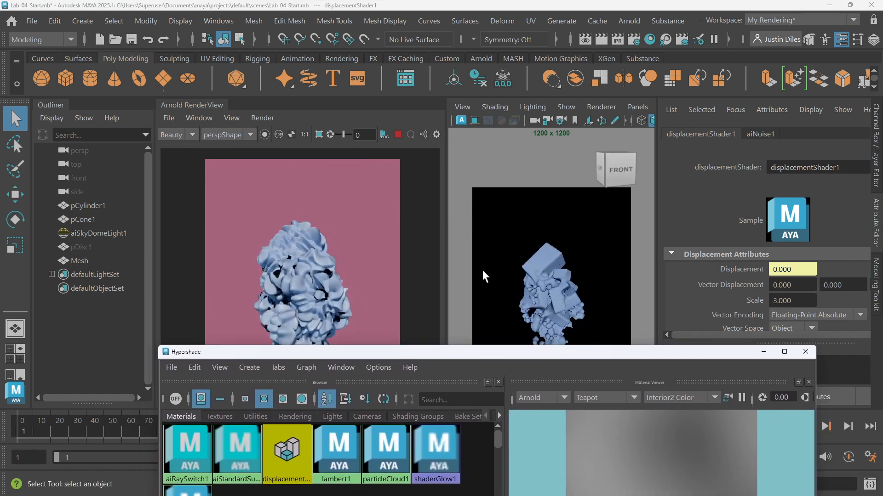
scroll(321, 283, up, 3)
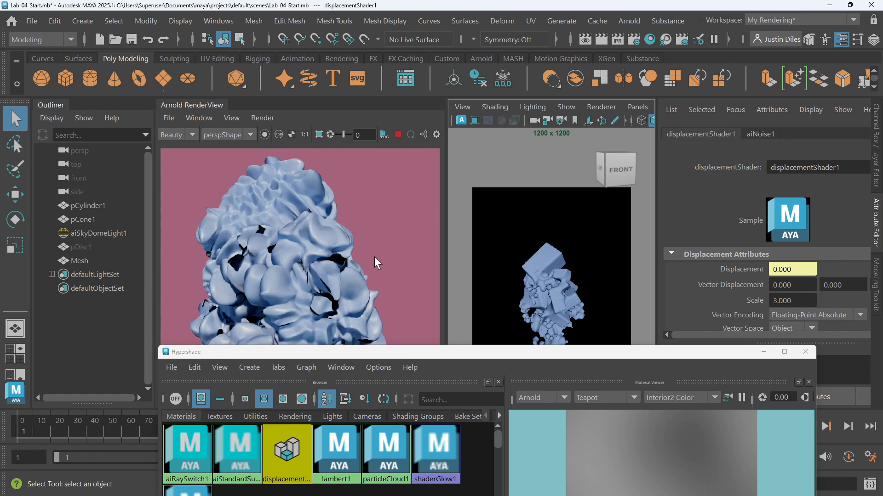
Set the displacement Scale back to 0.5
drag(513, 356, 524, 26)
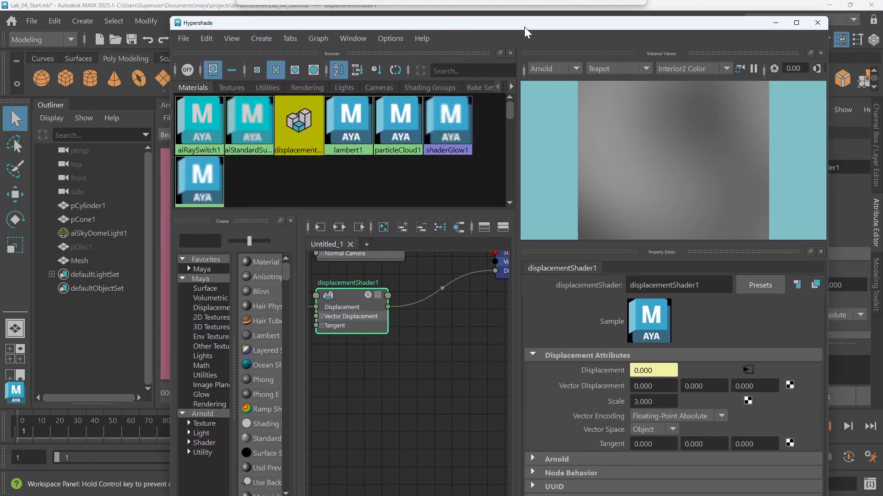
click(635, 402)
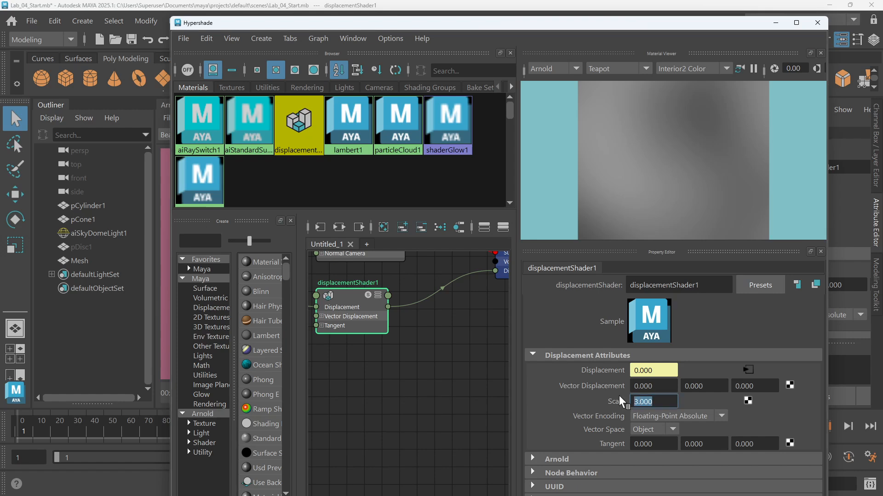
text(0.5)
key(Return)
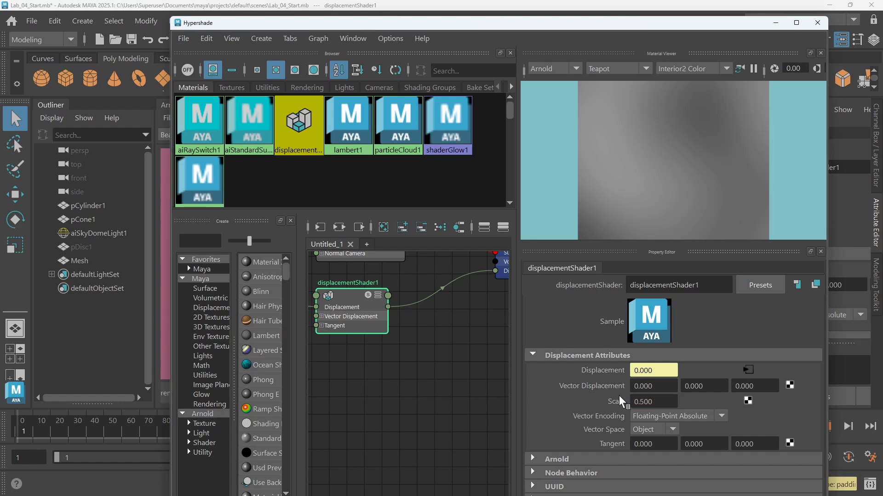
Rearrange the aiNoise1 and displacementShader1 nodes in the graph
scroll(338, 414, down, 2)
alt+middle_drag(344, 384, 426, 372)
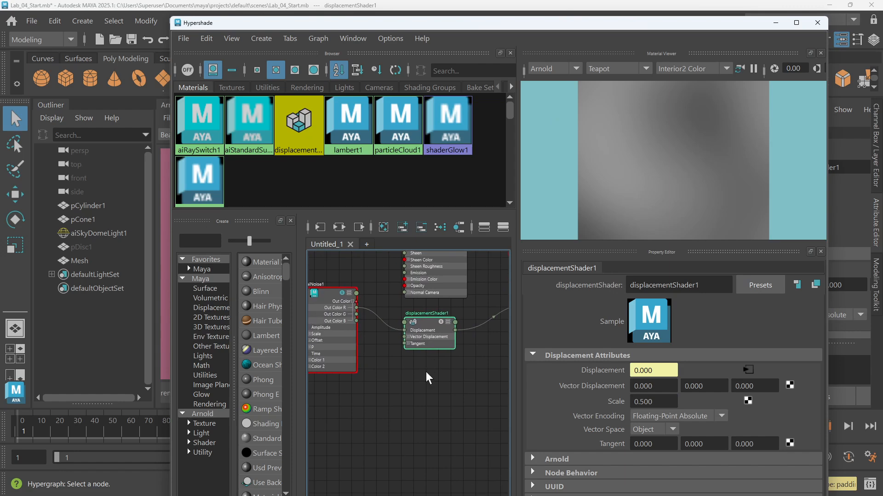
scroll(425, 358, up, 4)
scroll(434, 331, down, 5)
drag(357, 324, 334, 337)
scroll(367, 340, up, 2)
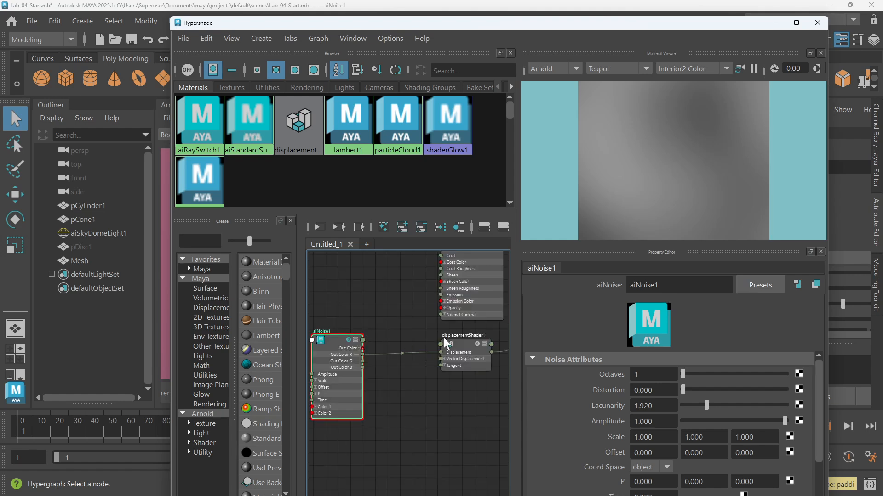
click(470, 346)
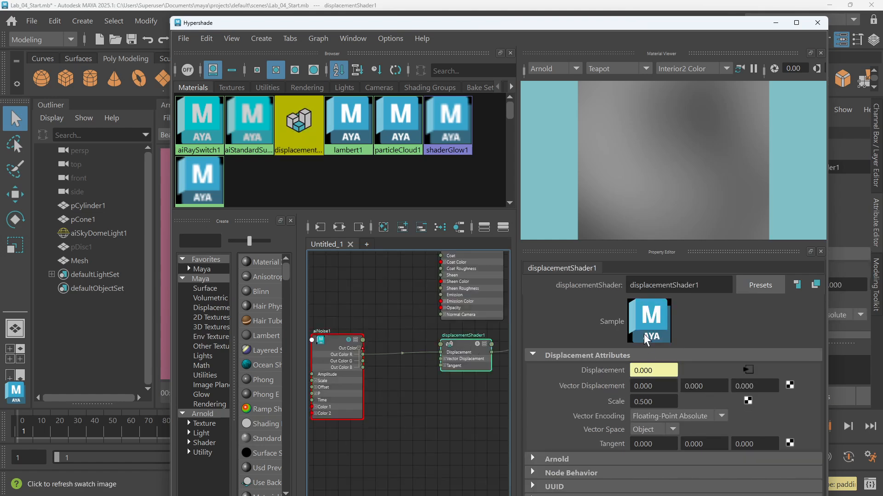
Create a floatConstant node in the graph and place it above displacementShader1
click(388, 313)
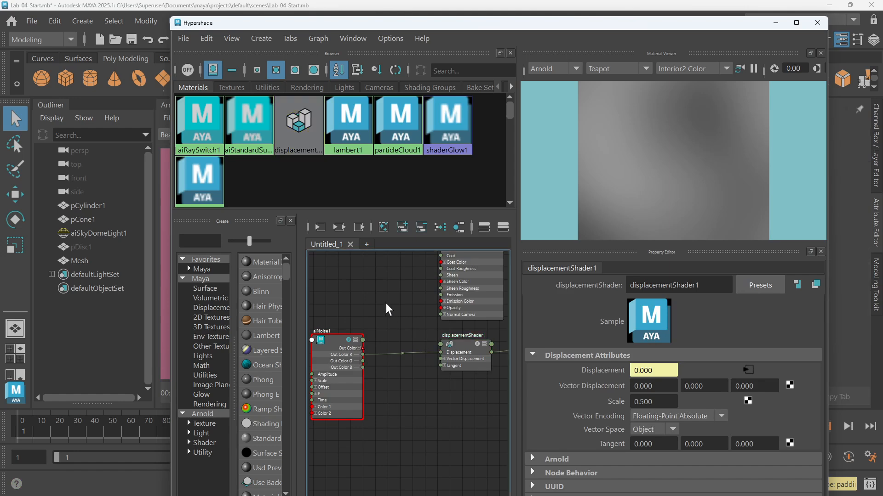
key(Tab)
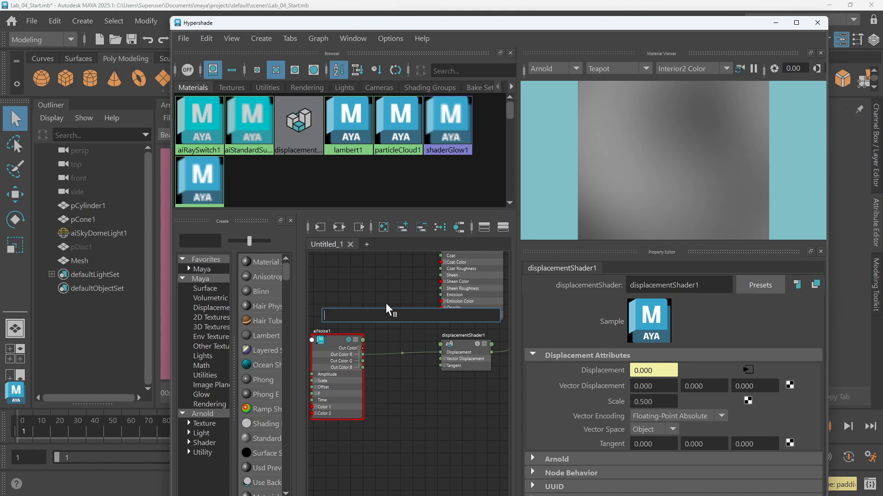
text(consta)
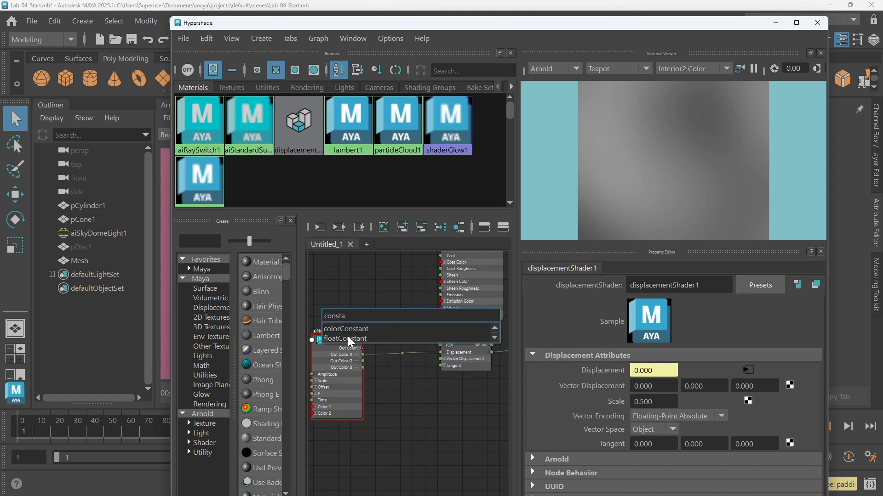
click(350, 339)
drag(349, 313, 398, 325)
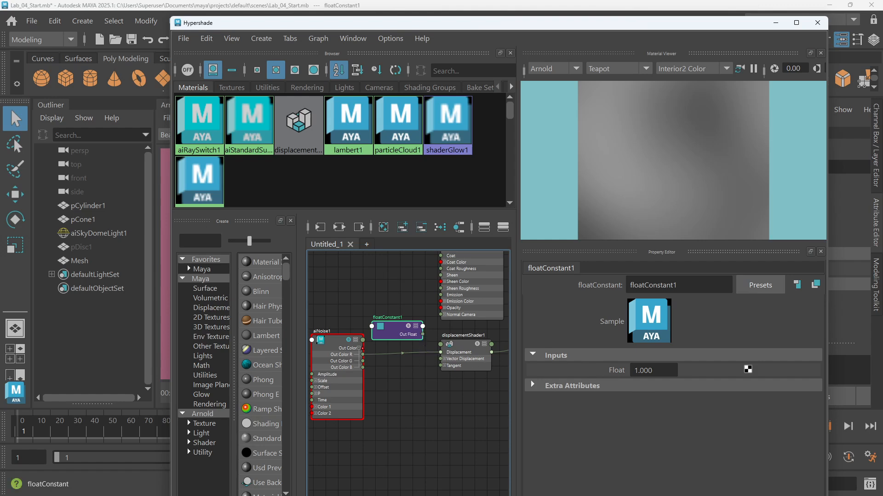
scroll(478, 365, up, 2)
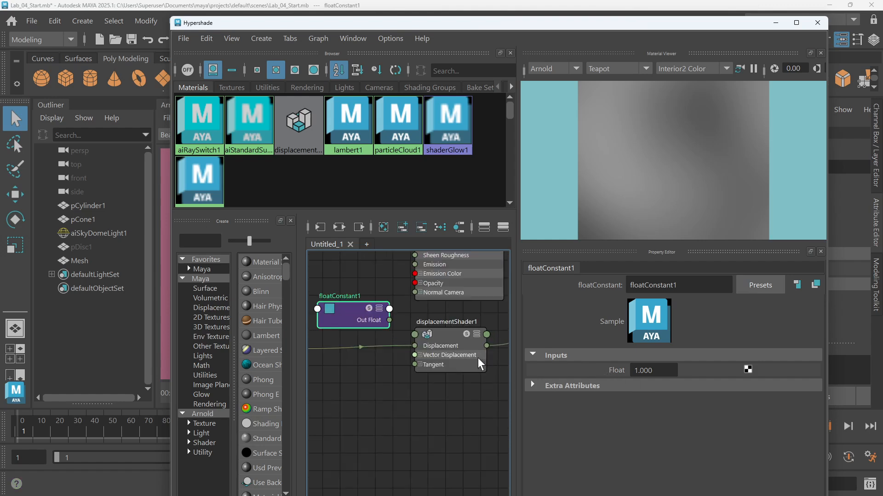
Show all of displacementShader1's attributes and connect floatConstant1's Out Float to its Scale input
click(449, 334)
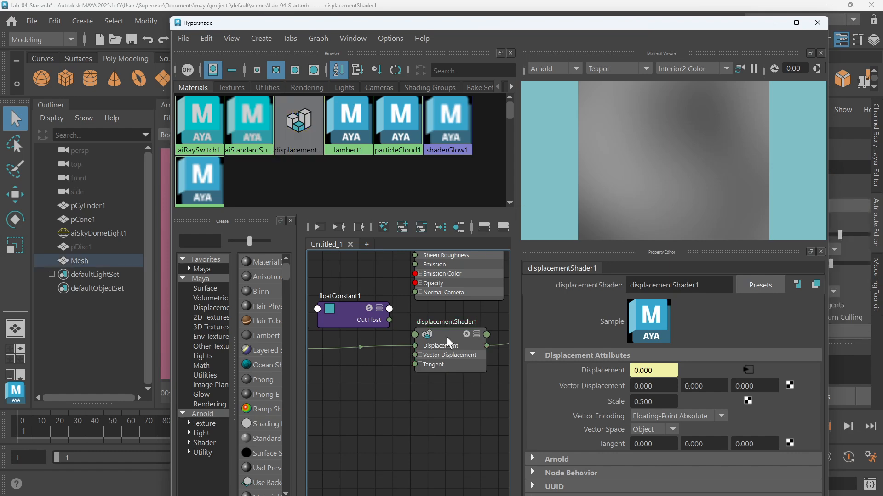
right_click(446, 338)
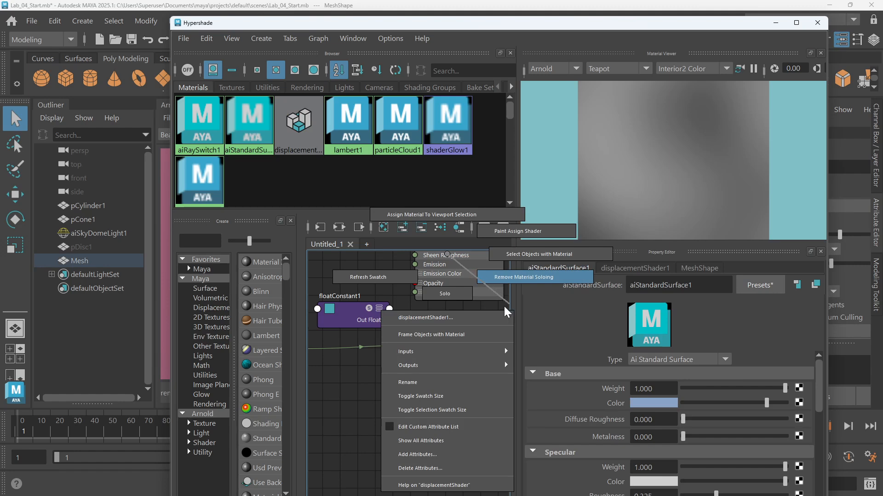
click(438, 441)
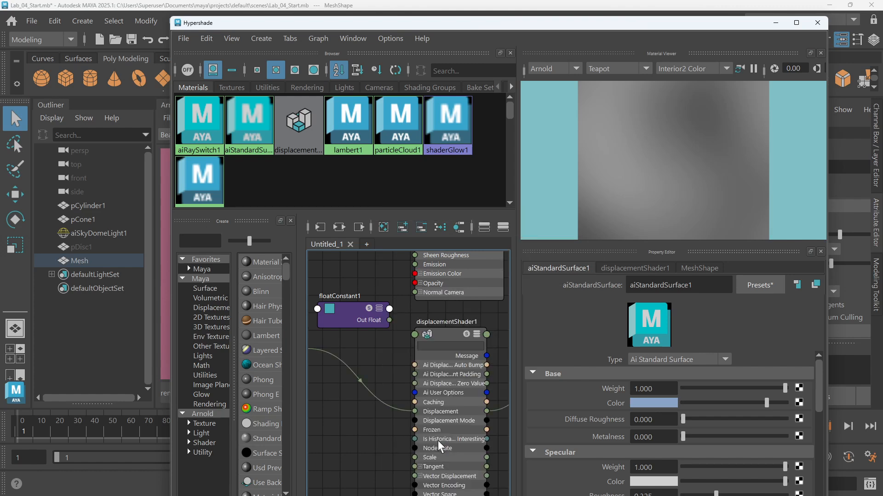
alt+middle_drag(361, 430, 368, 389)
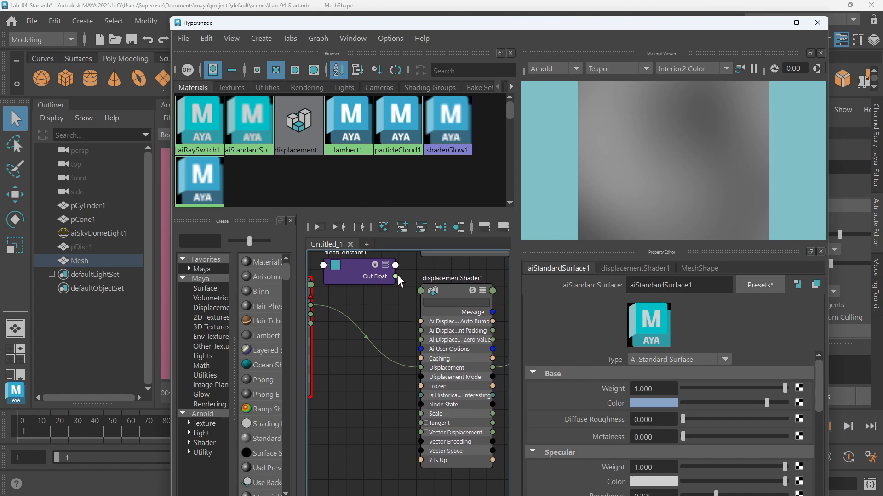
drag(395, 276, 421, 415)
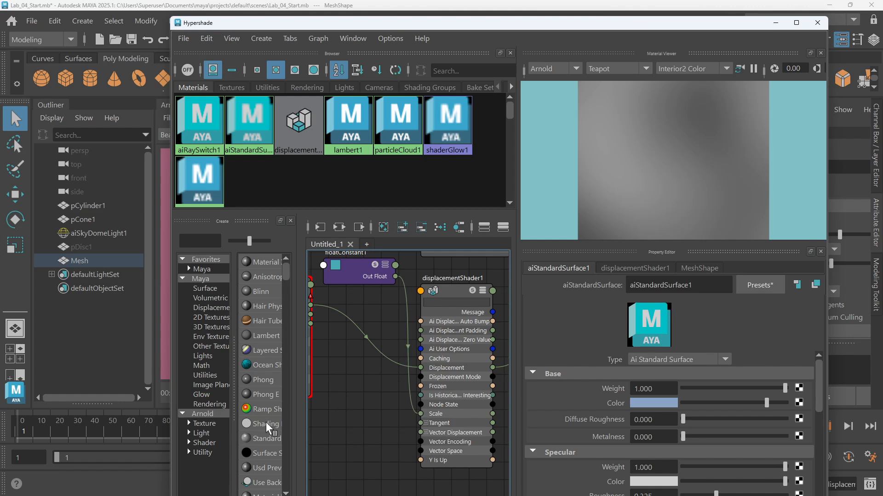
click(483, 291)
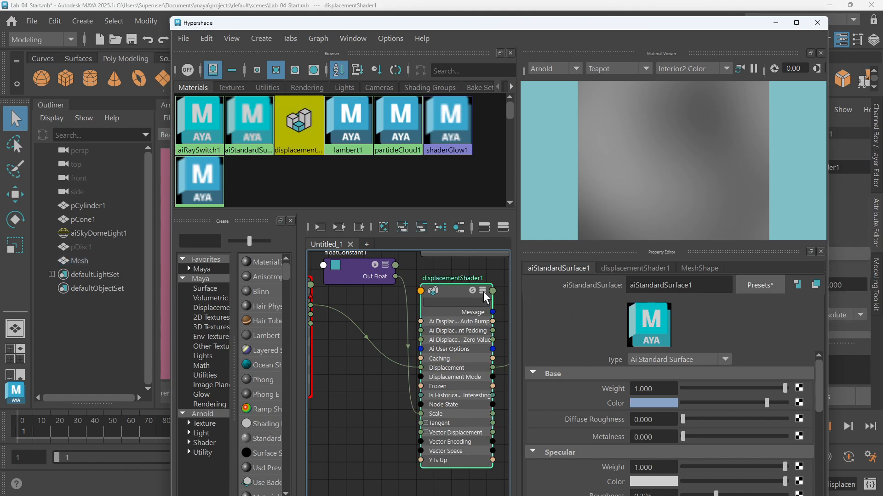
click(484, 292)
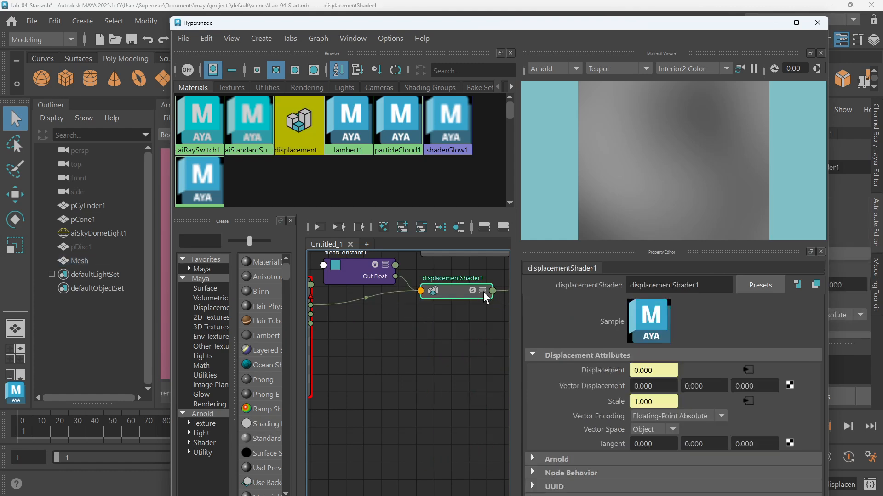
click(484, 292)
click(483, 291)
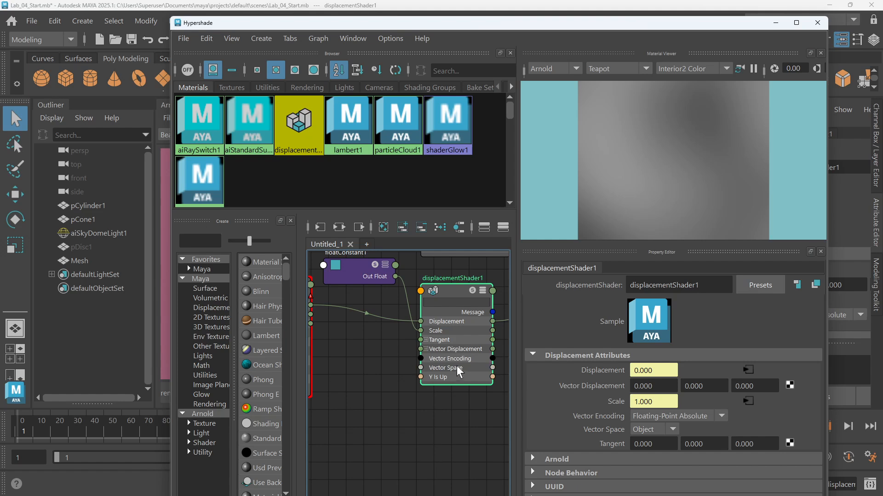
Rearrange the floatConstant1 and aiNoise1 nodes in the graph
mouse_move(363, 276)
mouse_down()
mouse_move(367, 362)
mouse_move(369, 286)
mouse_up()
scroll(367, 282, down, 5)
alt+middle_drag(376, 304, 418, 359)
scroll(412, 359, up, 3)
drag(408, 324, 399, 297)
Rename the floatConstant1 node to disp_scale_1
double_click(398, 288)
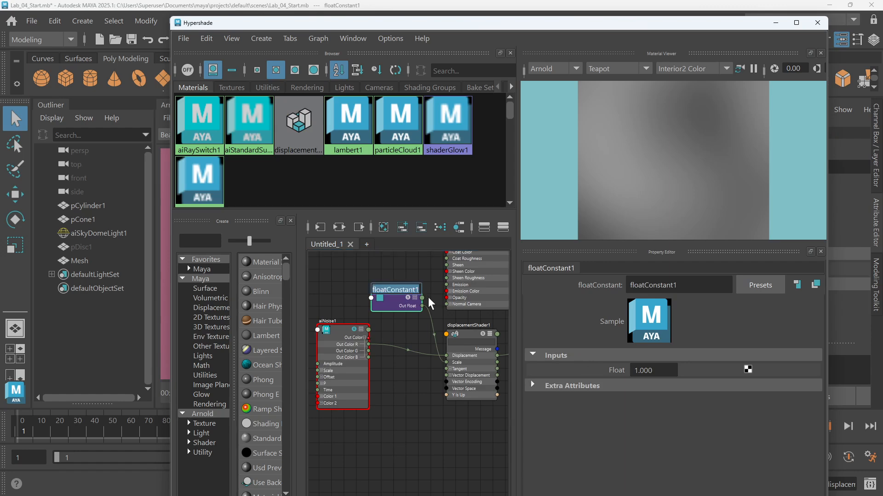
text(D)
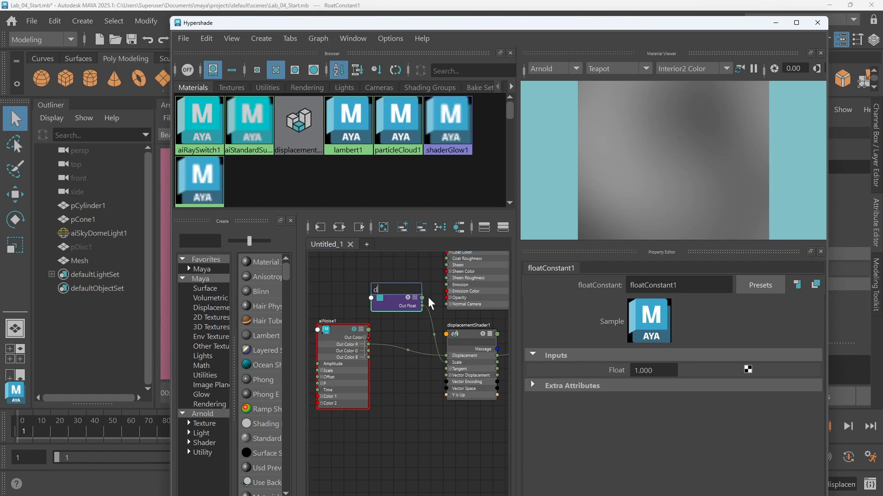
text(isp_scale_1)
key(Return)
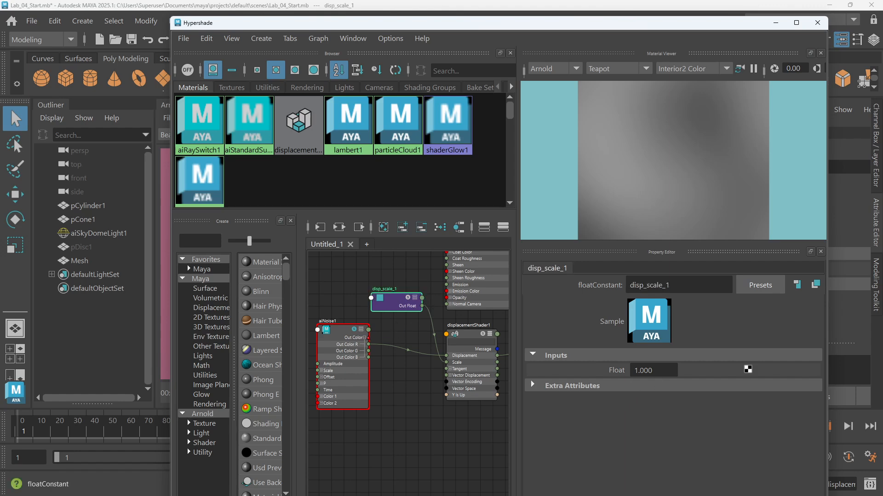
Set disp_scale_1's Float value to 0.5
drag(482, 22, 454, 57)
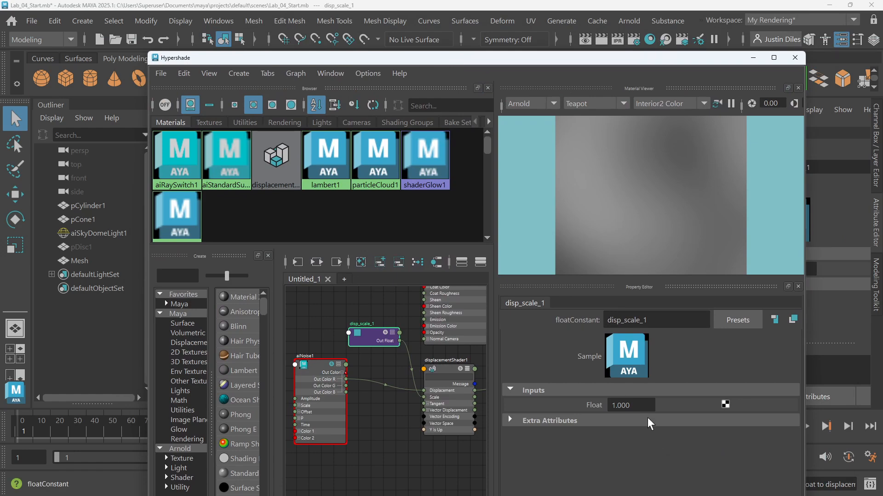
click(616, 405)
drag(617, 406, 606, 407)
text(0.5)
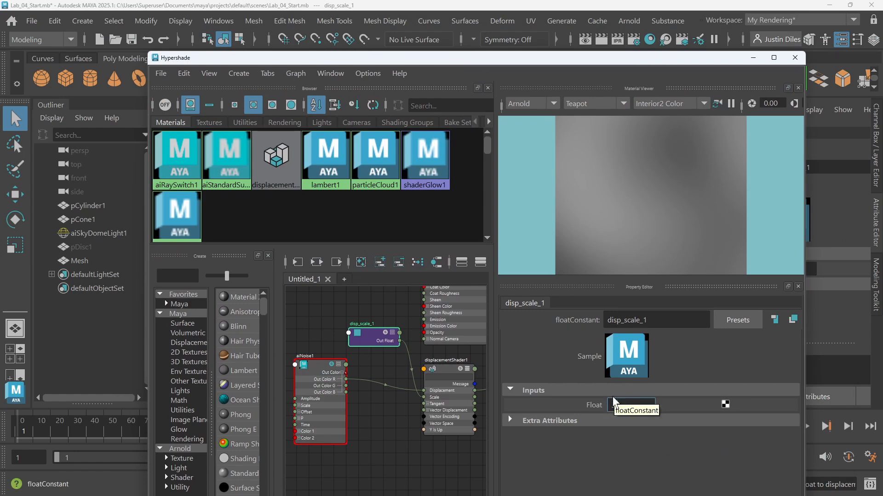
key(Return)
Set aiNoise1's Scale to 20 on all three axes
drag(476, 62, 524, 26)
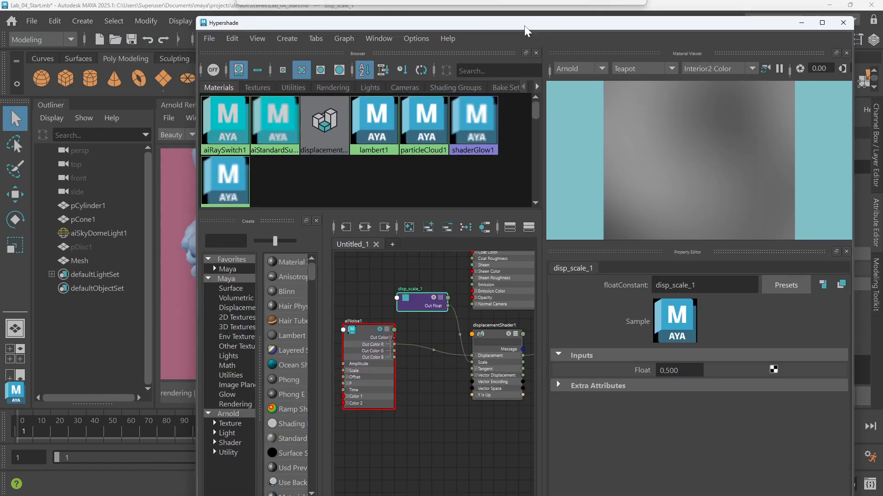
click(375, 344)
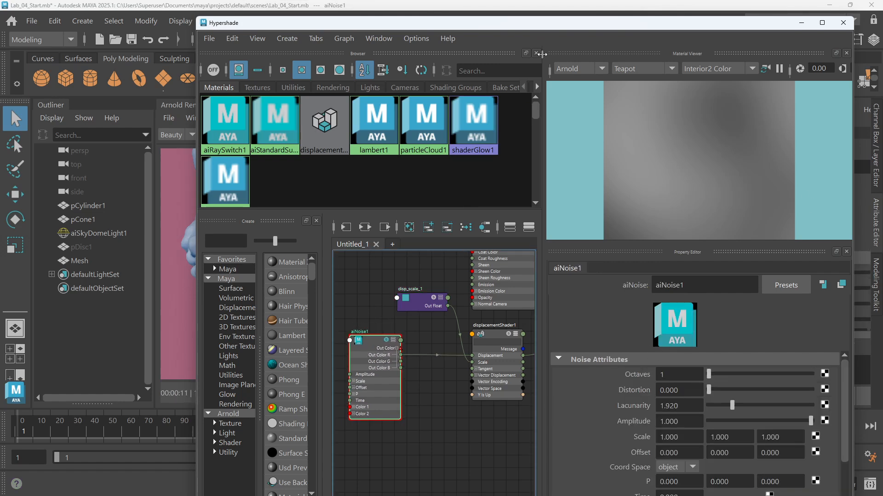
drag(546, 29, 520, 22)
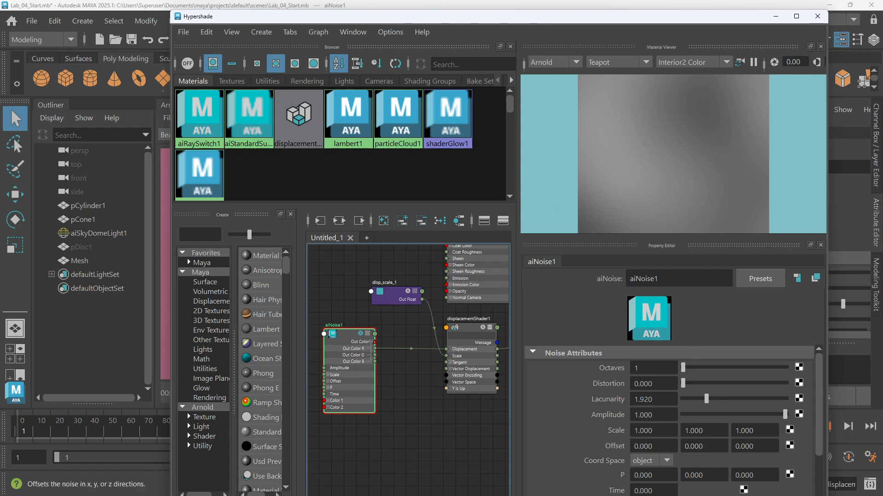
click(657, 432)
drag(657, 431, 618, 431)
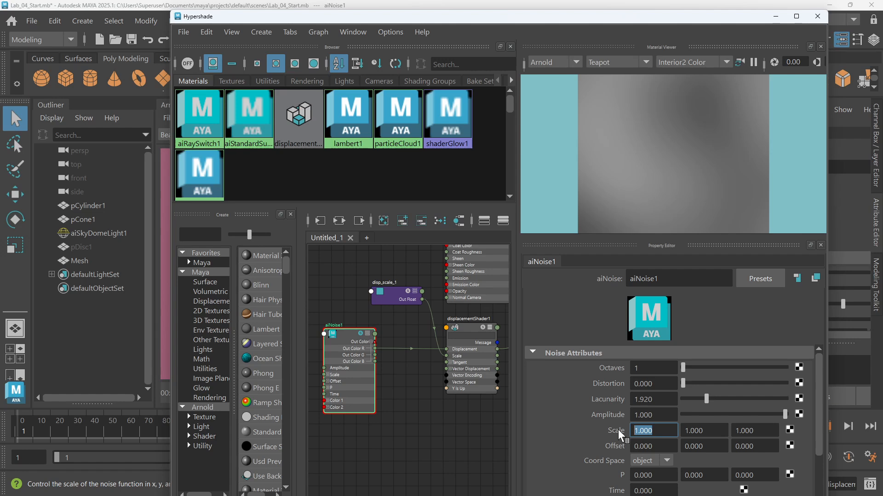
text(20)
key(Return)
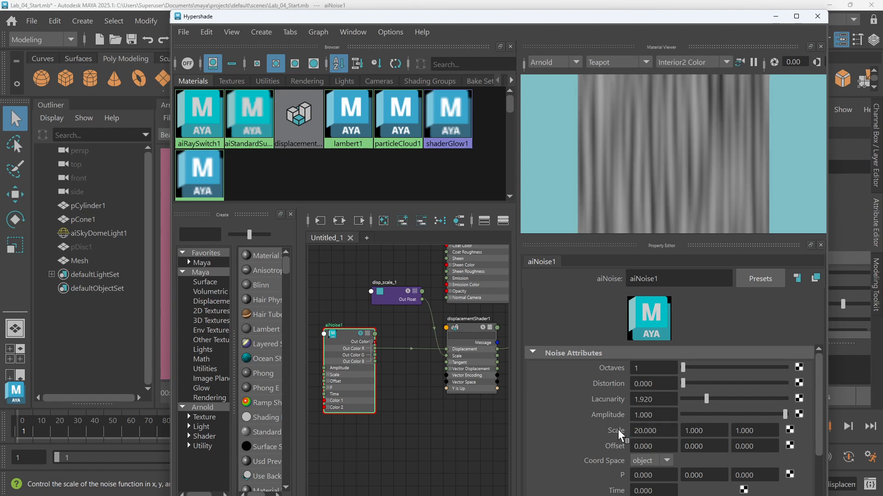
drag(661, 431, 621, 432)
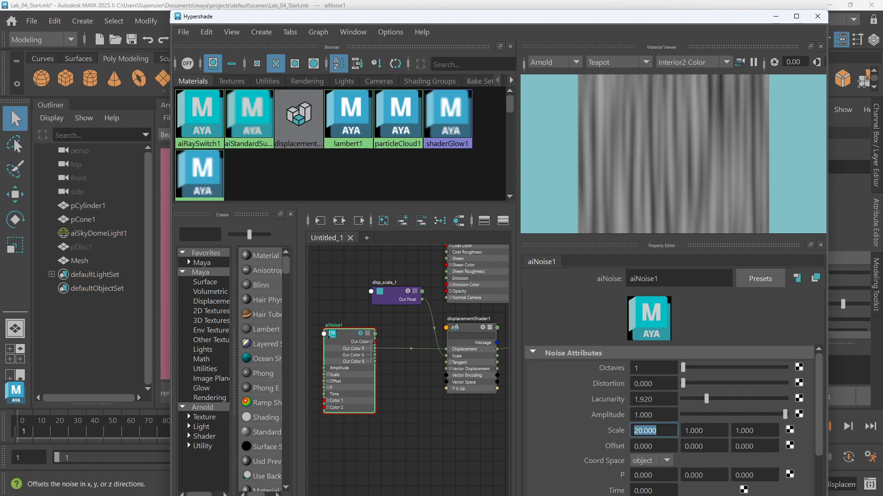
key(ctrl+c)
drag(708, 431, 676, 431)
key(ctrl+v)
click(758, 432)
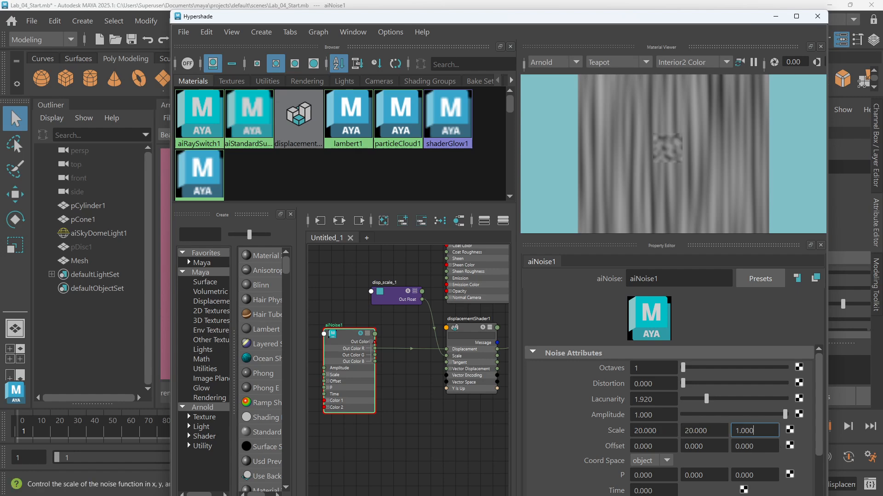
key(ctrl+a)
key(ctrl+v)
click(711, 431)
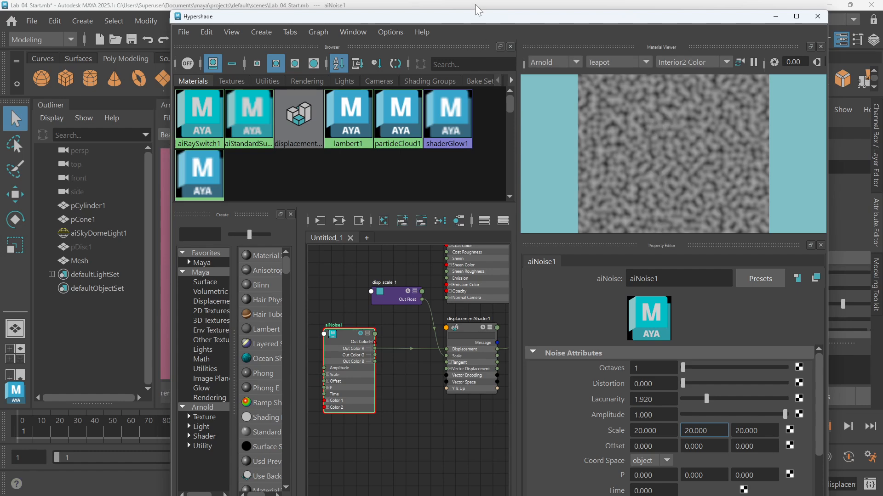
Inspect the Arnold render and viewport of the noise-displaced mesh up close
drag(481, 18, 484, 367)
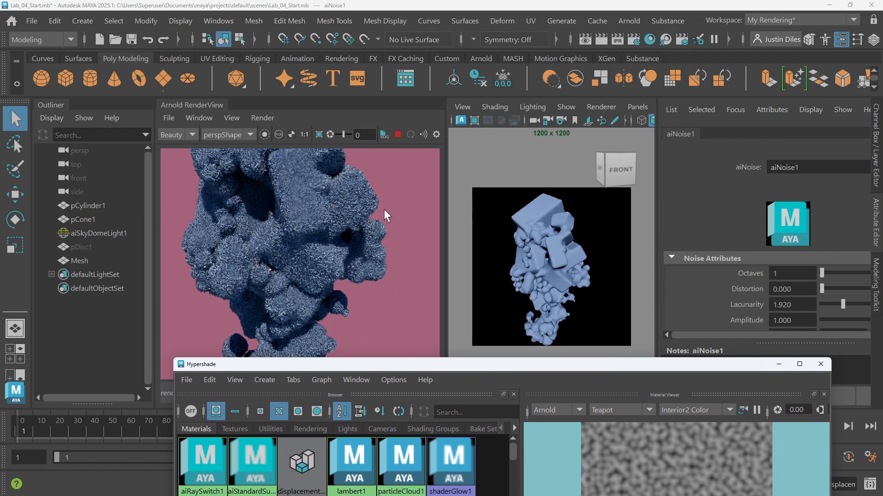
key(f)
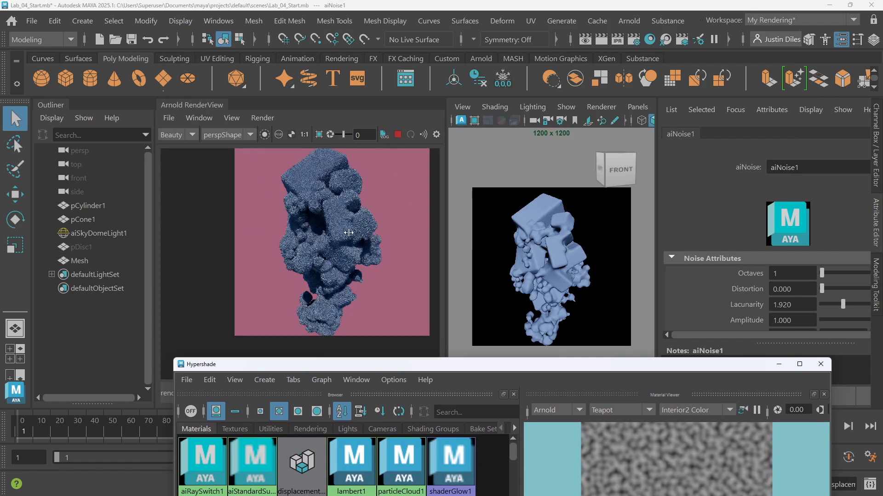
scroll(363, 191, up, 1)
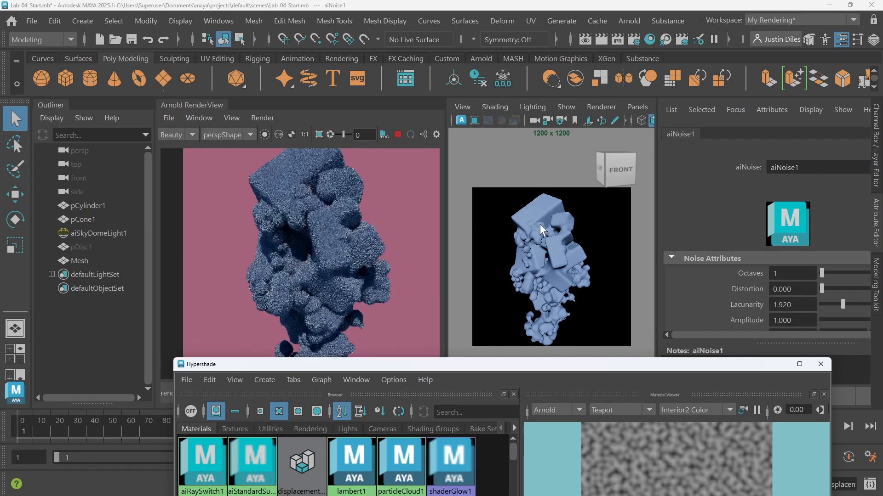
scroll(556, 224, up, 1)
scroll(556, 225, down, 1)
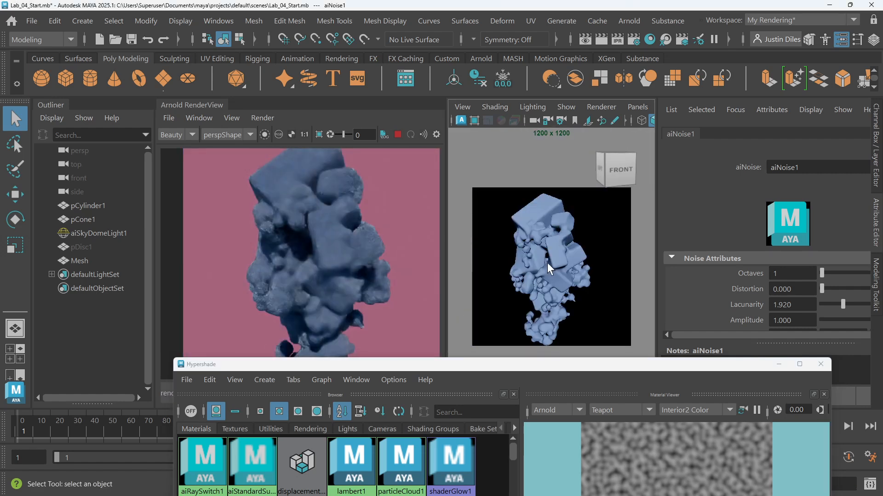
scroll(573, 235, up, 5)
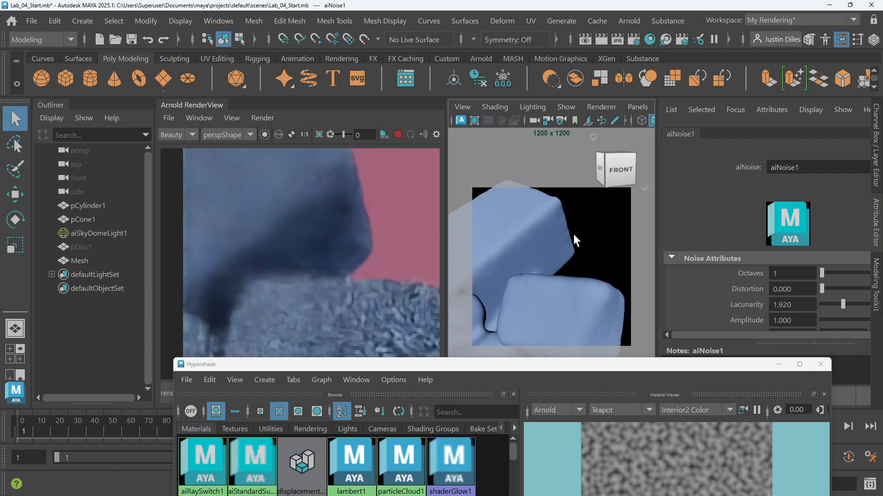
scroll(573, 233, down, 2)
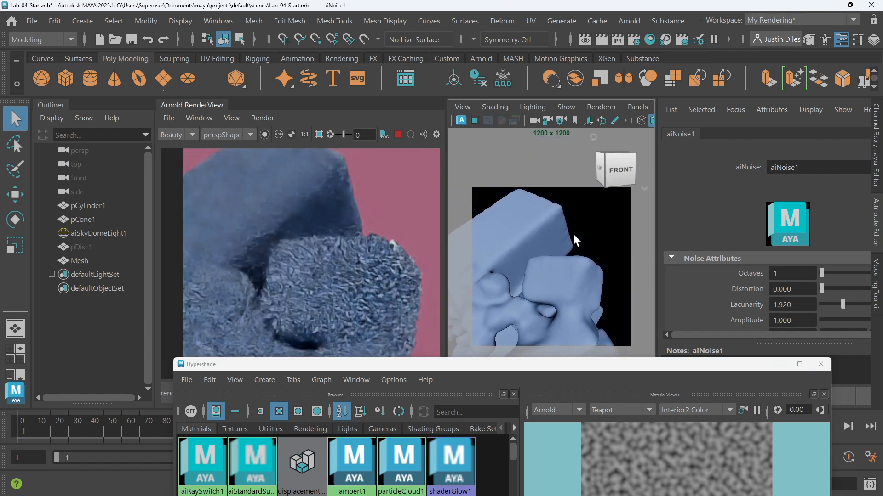
scroll(572, 234, down, 1)
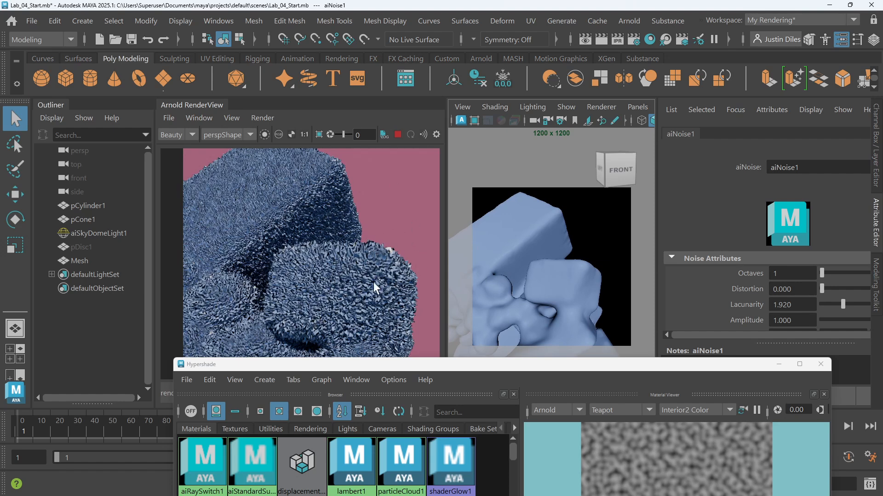
Set disp_scale_1's Float value to 0.1 and check the updated render of the displaced mesh
drag(506, 368, 464, 2)
click(308, 314)
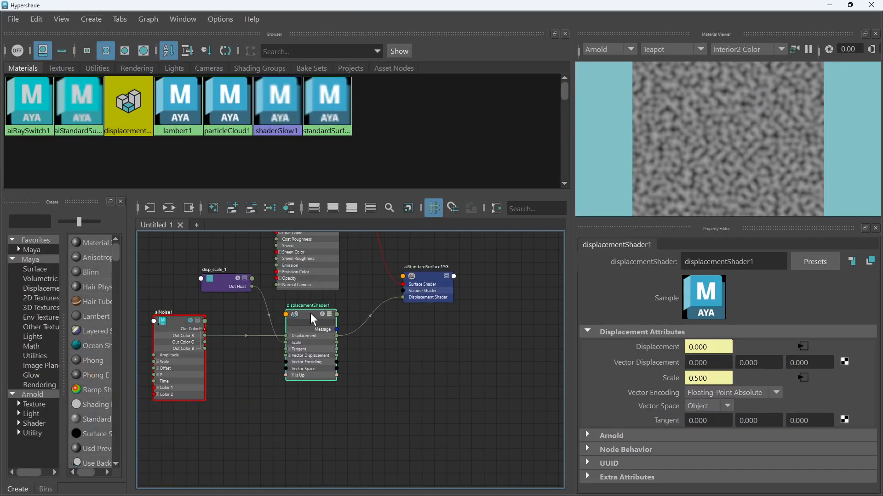
drag(311, 314, 311, 314)
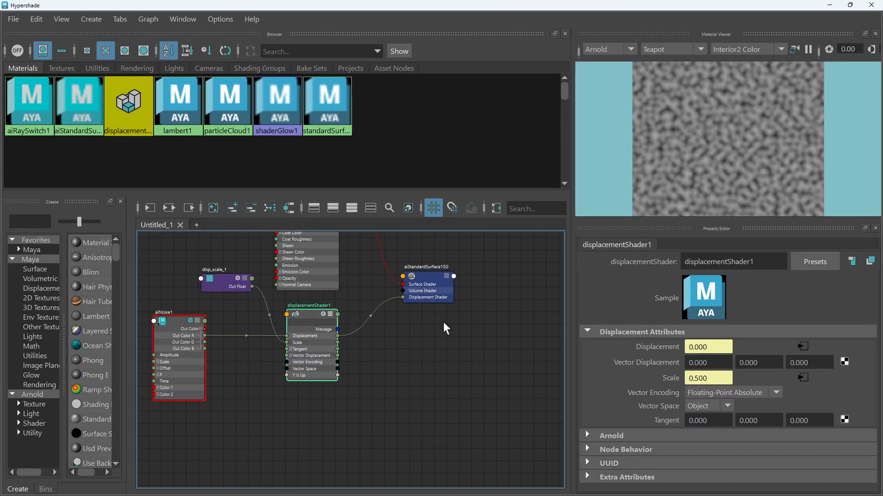
click(235, 280)
double_click(701, 347)
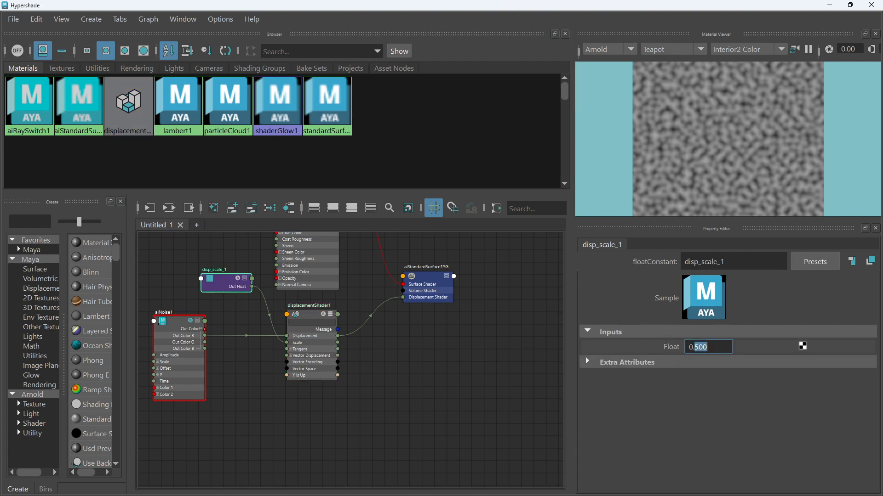
text(1)
key(Return)
drag(756, 3, 610, 480)
drag(636, 310, 560, 334)
scroll(337, 279, up, 3)
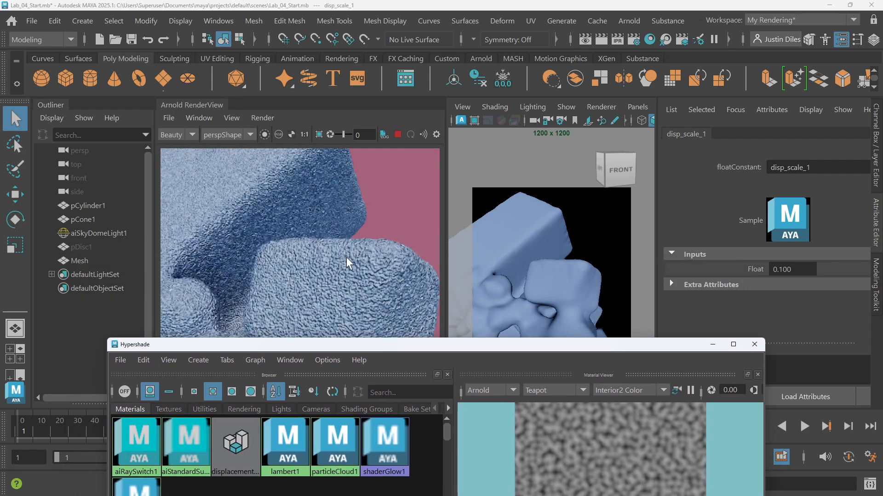
scroll(360, 274, down, 4)
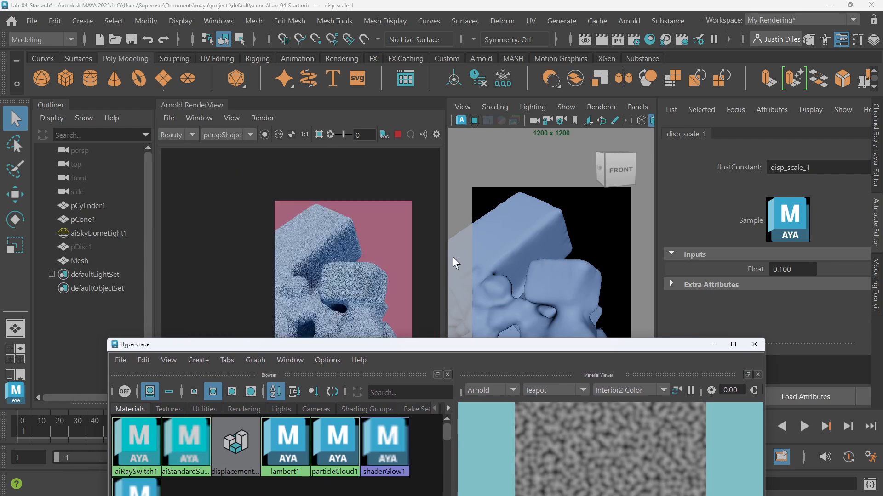
scroll(454, 263, down, 5)
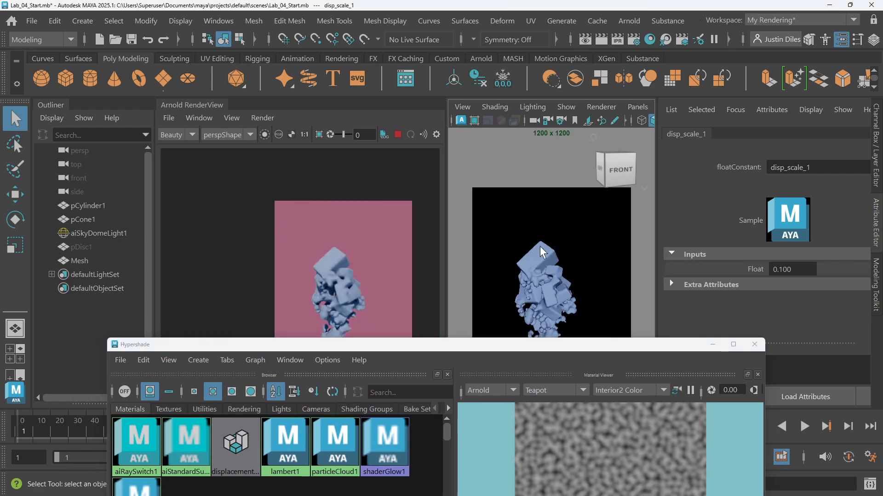
scroll(534, 256, up, 3)
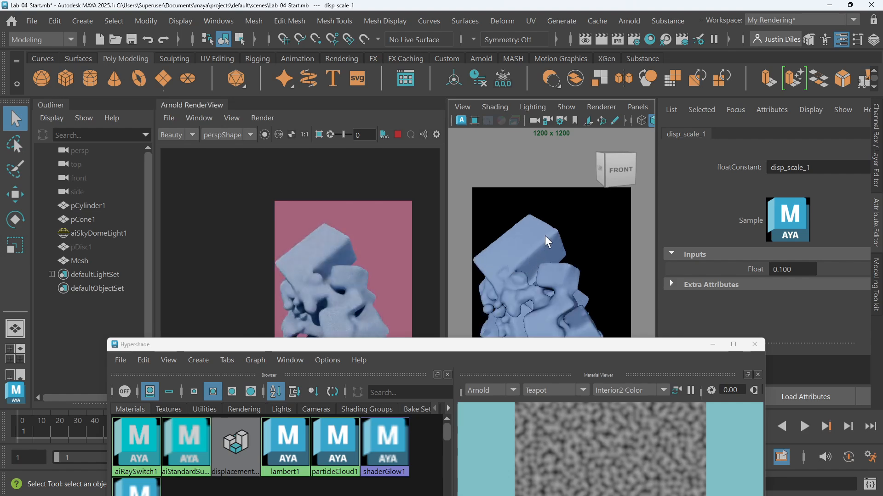
Orbit and zoom to compare the displaced mesh, then set disp_scale_1's Float value to 0.05
alt+drag(545, 235, 580, 252)
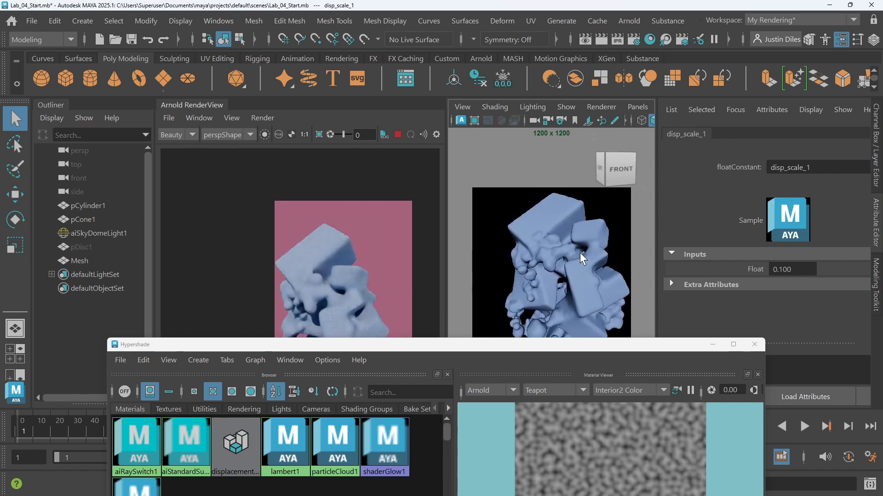
scroll(349, 258, up, 2)
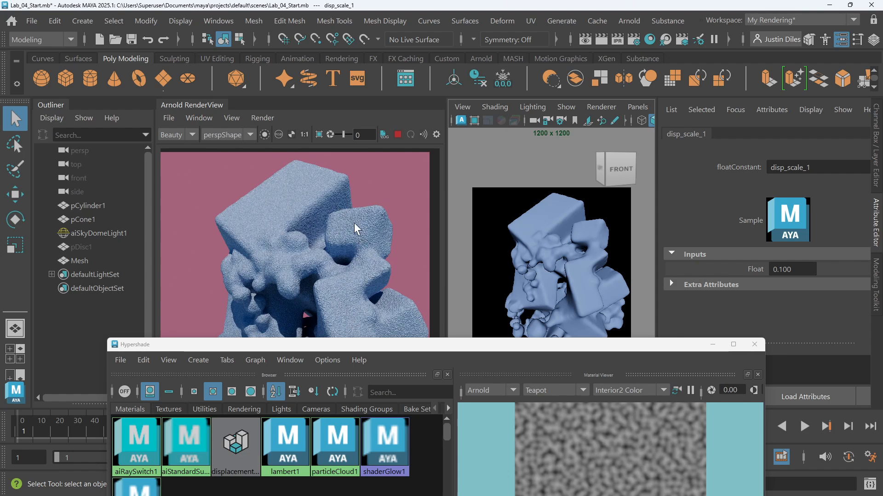
drag(358, 347, 418, 130)
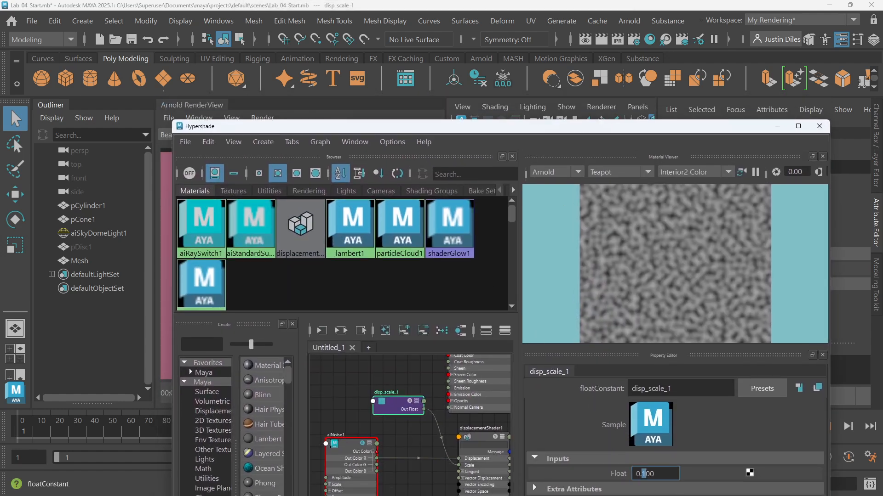
double_click(647, 474)
text(5)
key(Return)
double_click(648, 474)
text(05)
key(Return)
Set disp_scale_1's Float value back to 0.1
drag(449, 131, 429, 331)
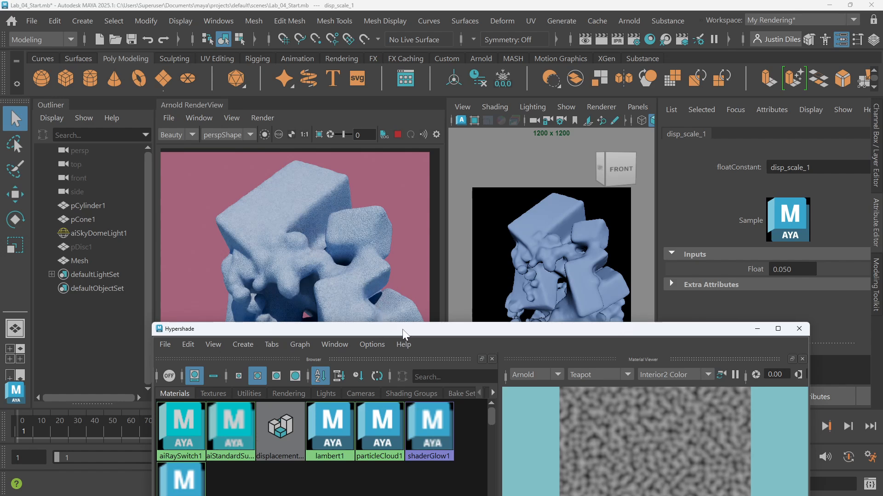
drag(402, 330, 436, 132)
click(662, 475)
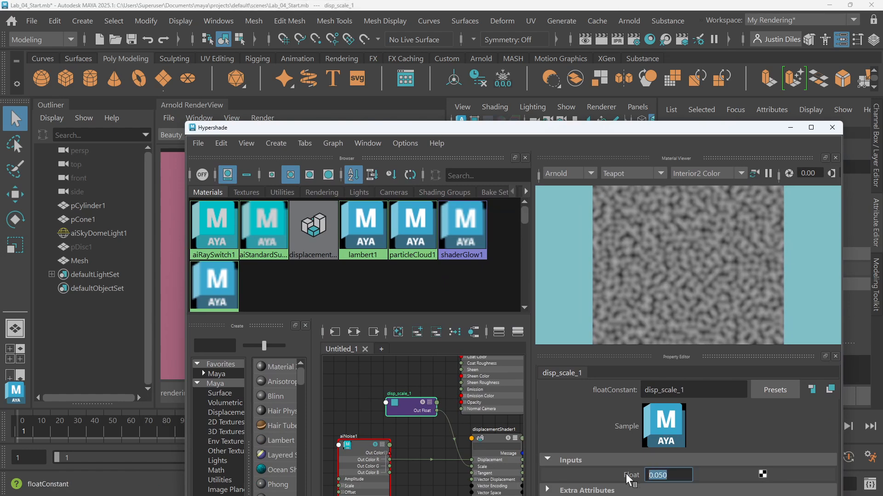
text(0.1)
key(Return)
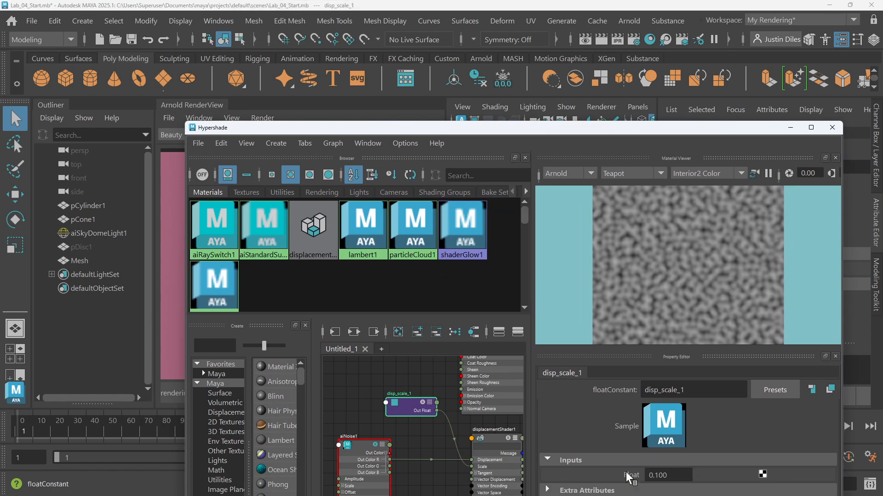
Maximize the Hypershade and create a floatConstant node beside aiNoise1 in the graph
double_click(462, 127)
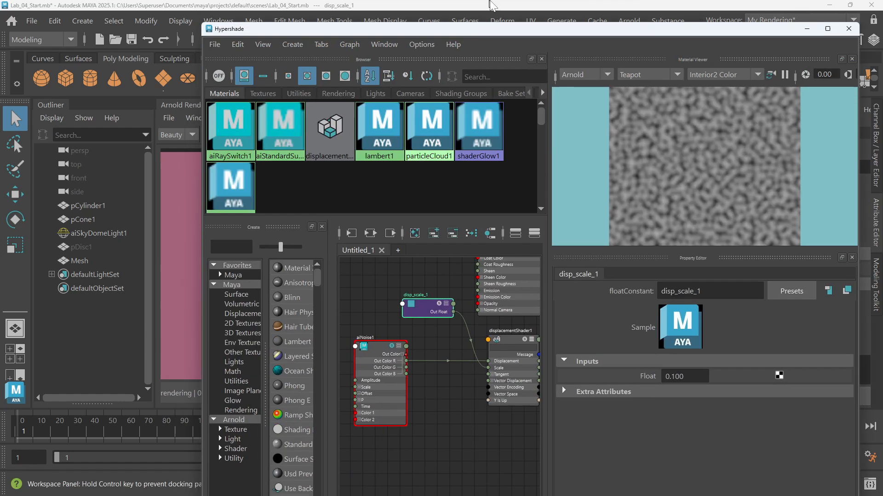
alt+middle_drag(344, 399, 523, 387)
scroll(358, 350, up, 2)
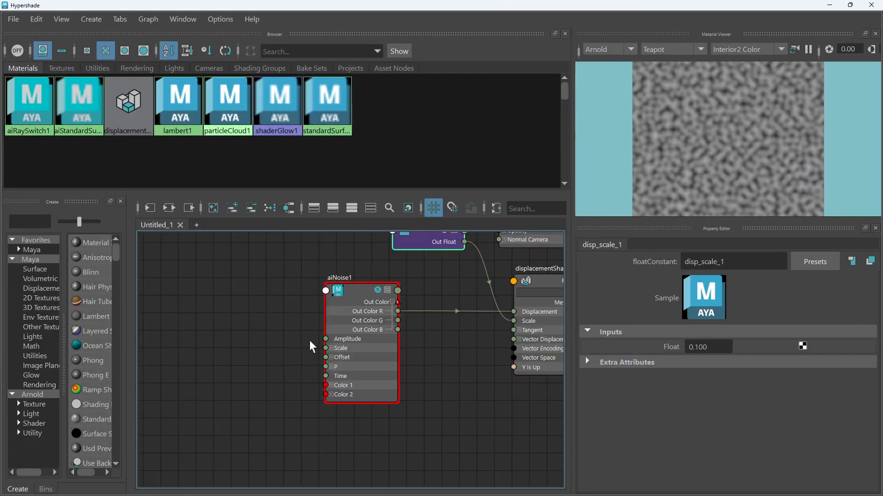
alt+middle_drag(314, 336, 331, 332)
scroll(327, 333, down, 2)
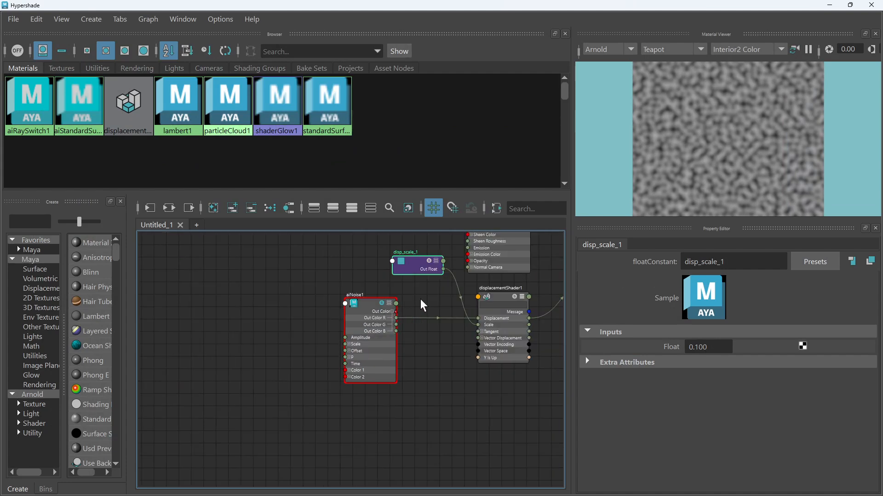
drag(416, 260, 396, 261)
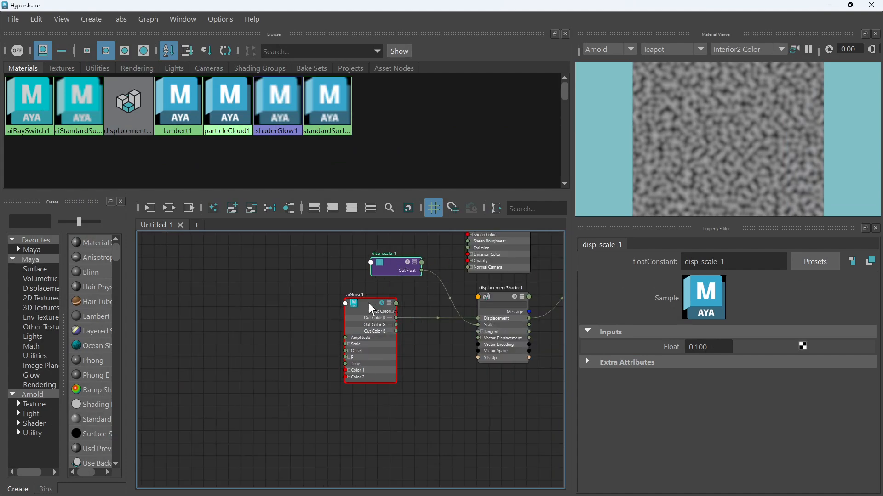
click(368, 304)
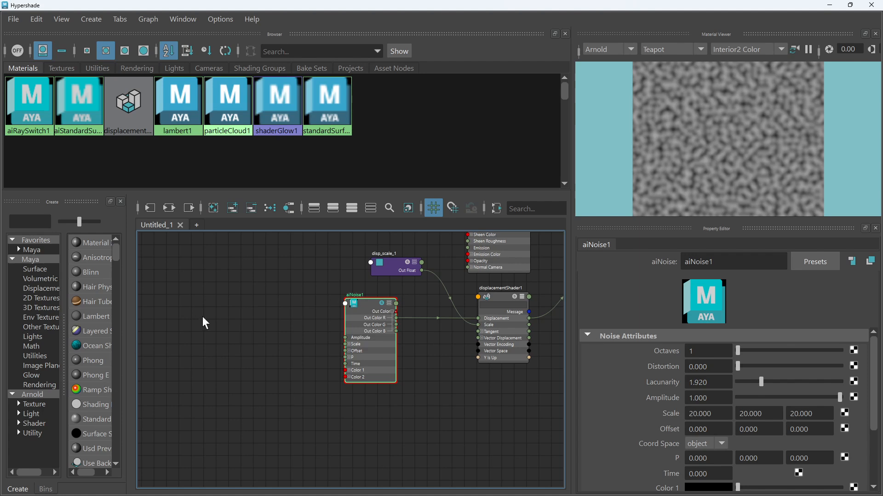
key(Tab)
text(c)
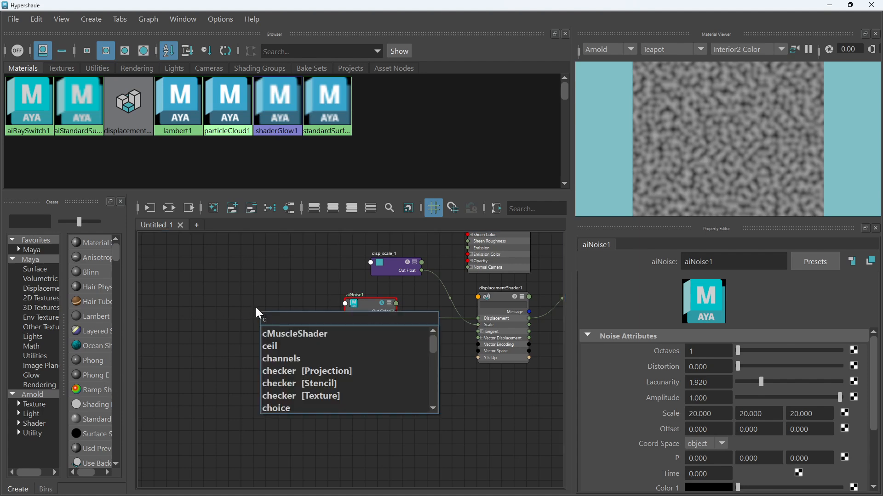
text(onst)
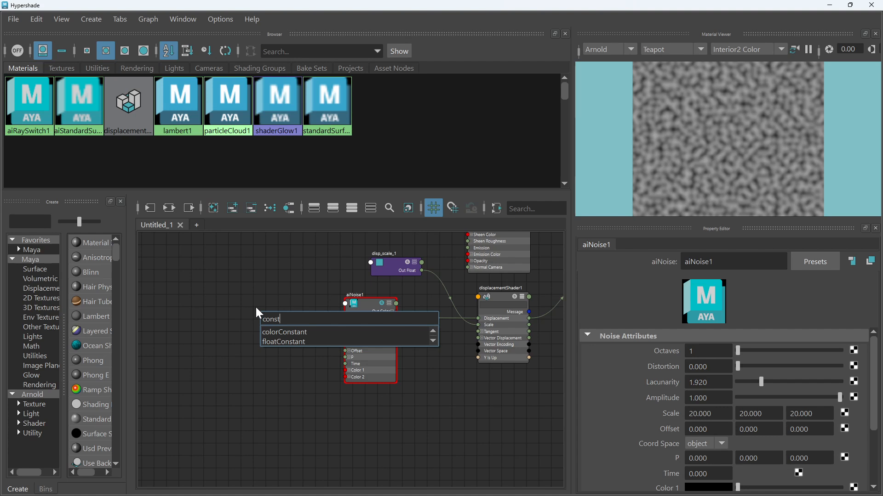
click(288, 342)
scroll(300, 337, up, 4)
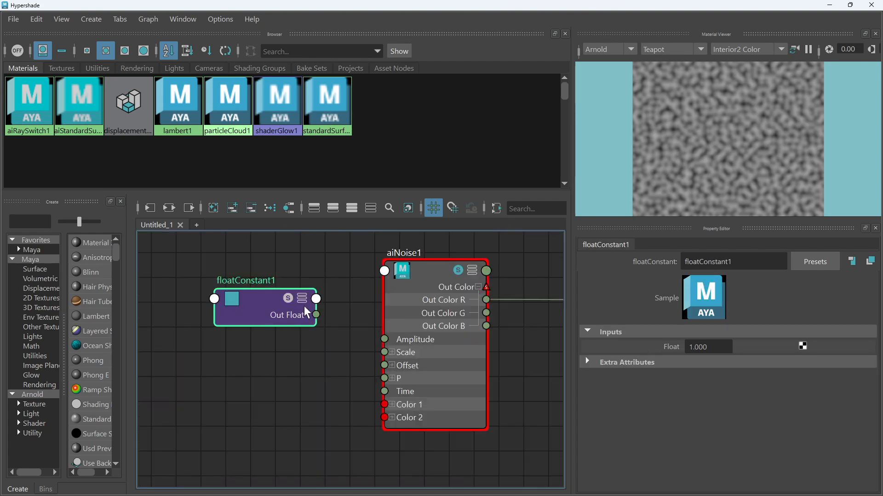
drag(278, 309, 288, 277)
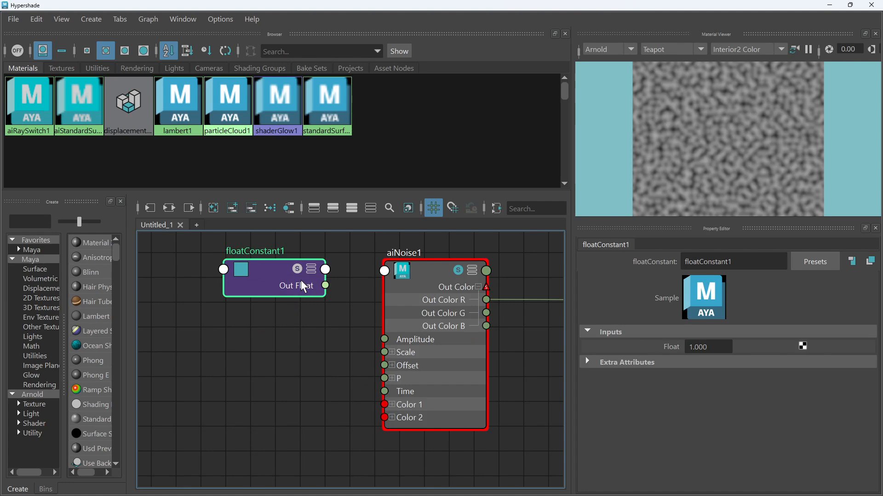
Set floatConstant1's Float value to 20
click(699, 348)
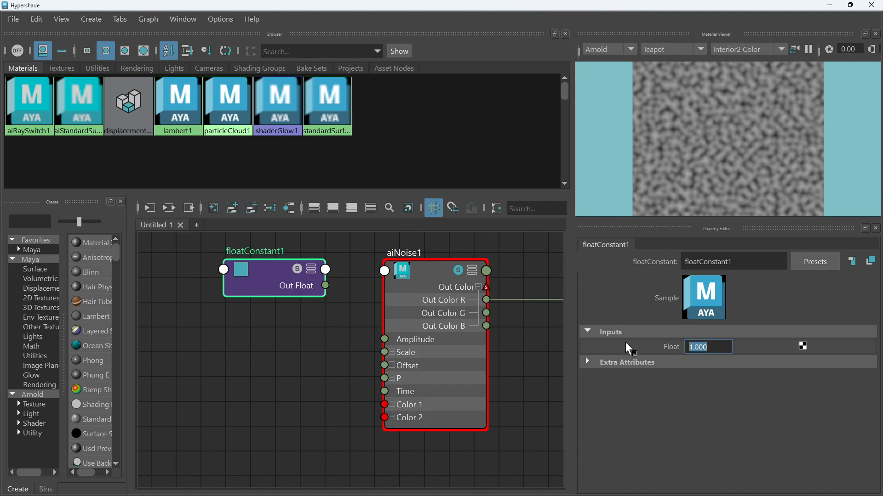
text(20)
key(Return)
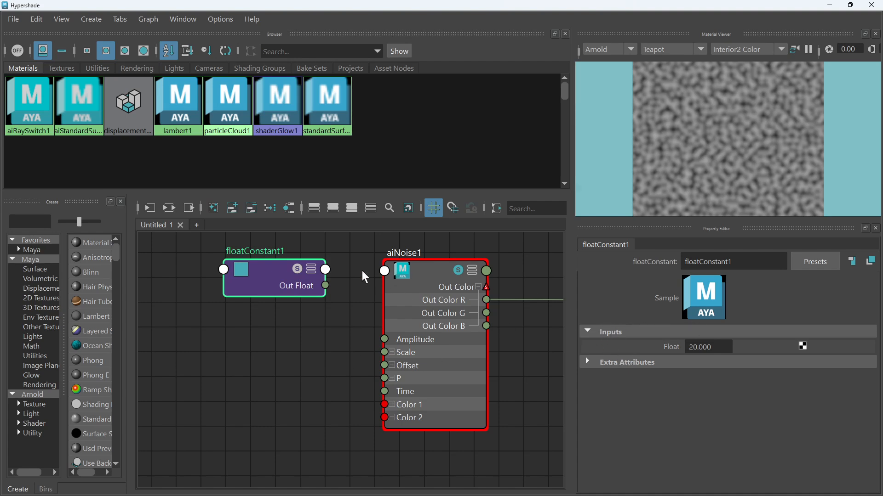
Show all attributes on the aiNoise1 node and expand its Scale input
right_click(430, 273)
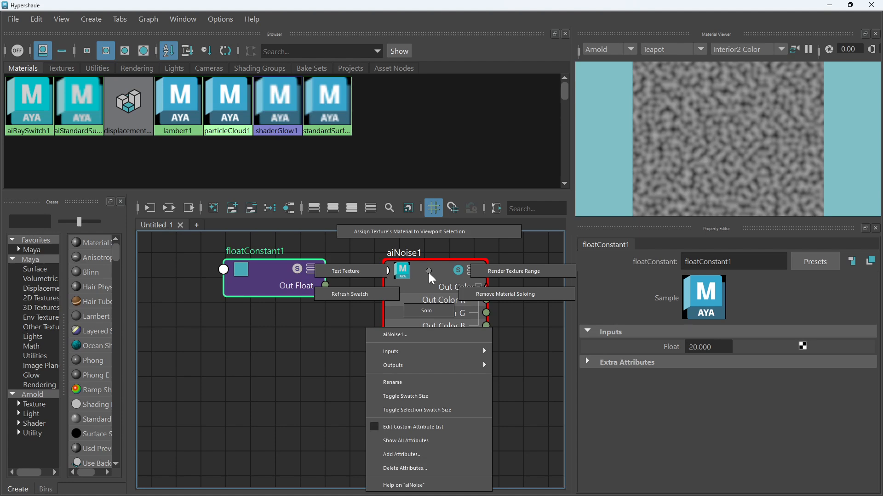
click(432, 442)
scroll(550, 384, down, 3)
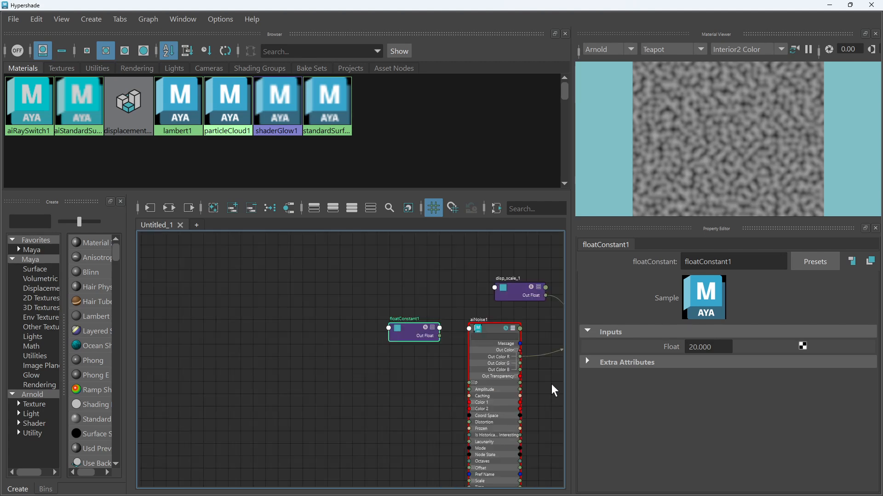
alt+middle_drag(551, 384, 485, 317)
scroll(412, 395, up, 4)
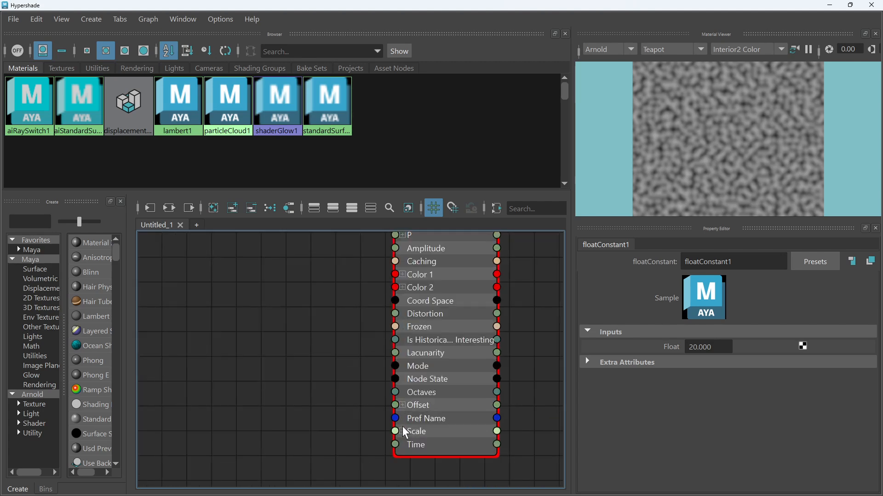
mouse_move(395, 431)
mouse_down()
mouse_move(349, 420)
mouse_move(403, 429)
mouse_up()
scroll(403, 428, up, 5)
click(398, 434)
scroll(398, 434, down, 10)
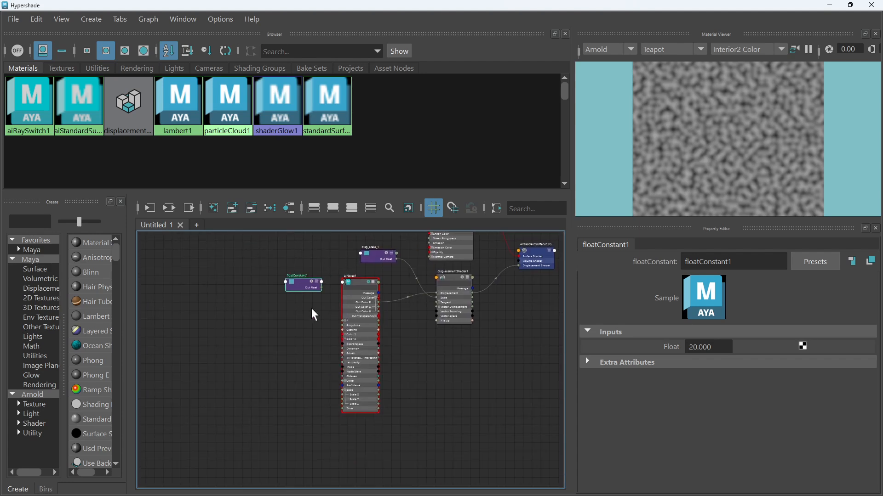
scroll(312, 405, up, 5)
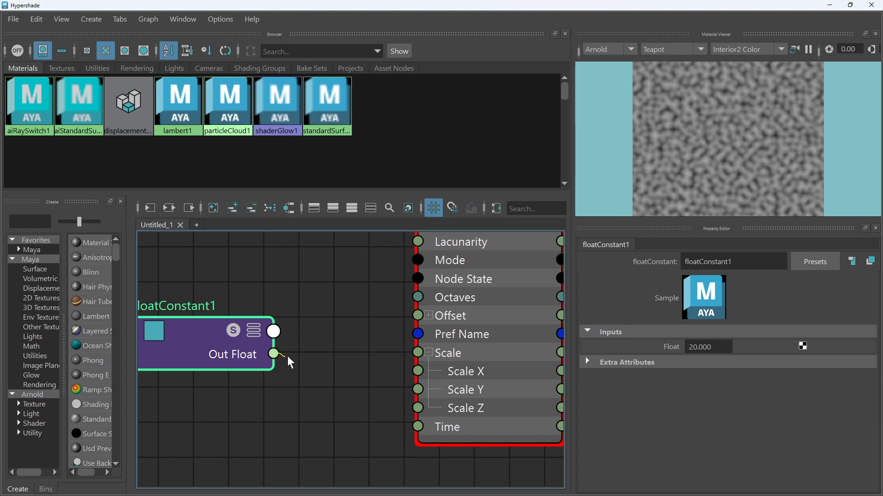
Connect floatConstant1's Out Float to aiNoise1's Scale X, Scale Y and Scale Z inputs
drag(275, 354, 424, 374)
mouse_move(275, 355)
mouse_down()
mouse_move(407, 389)
mouse_move(275, 355)
mouse_up()
scroll(393, 316, down, 5)
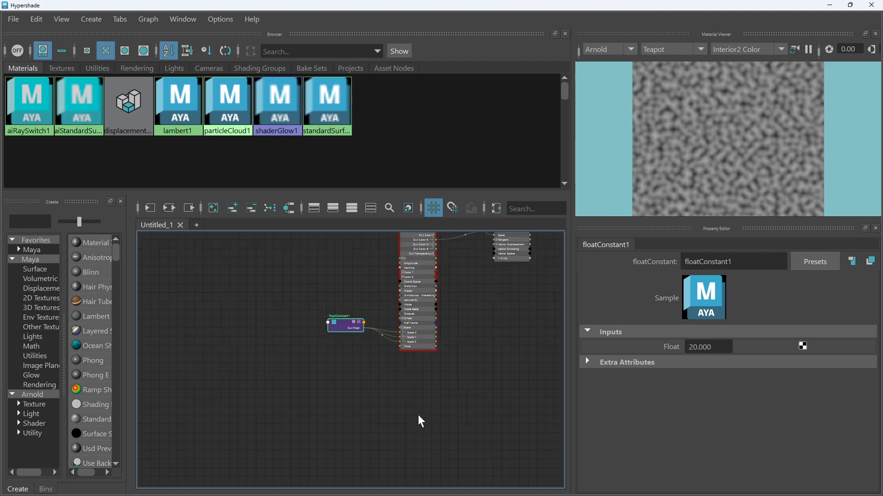
scroll(365, 306, up, 8)
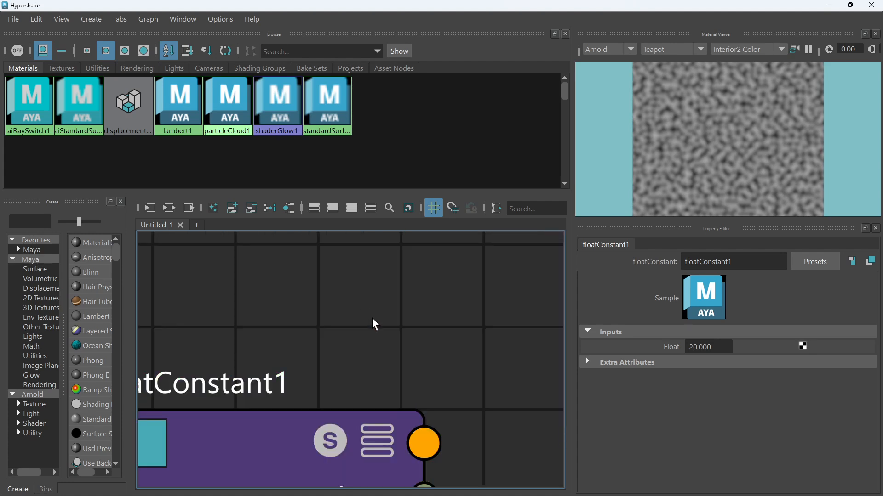
scroll(372, 319, down, 6)
scroll(385, 346, up, 6)
click(337, 323)
scroll(340, 325, down, 4)
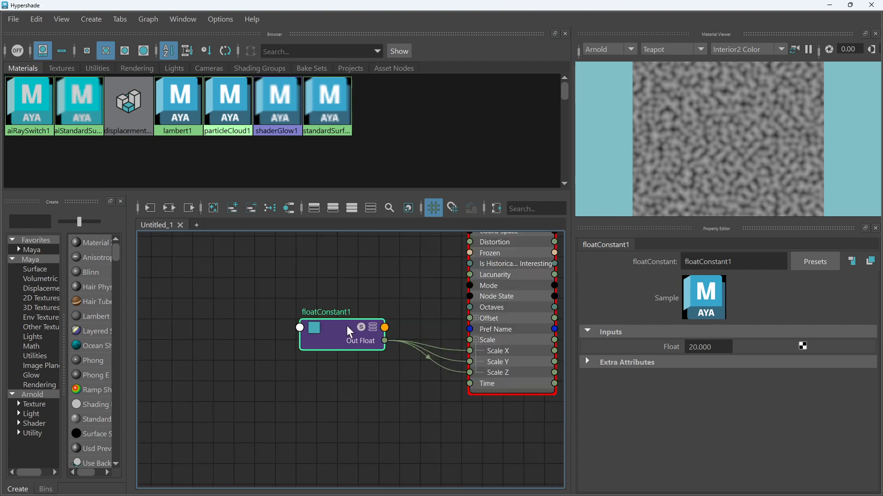
middle_drag(346, 325, 332, 316)
click(349, 334)
scroll(380, 357, down, 4)
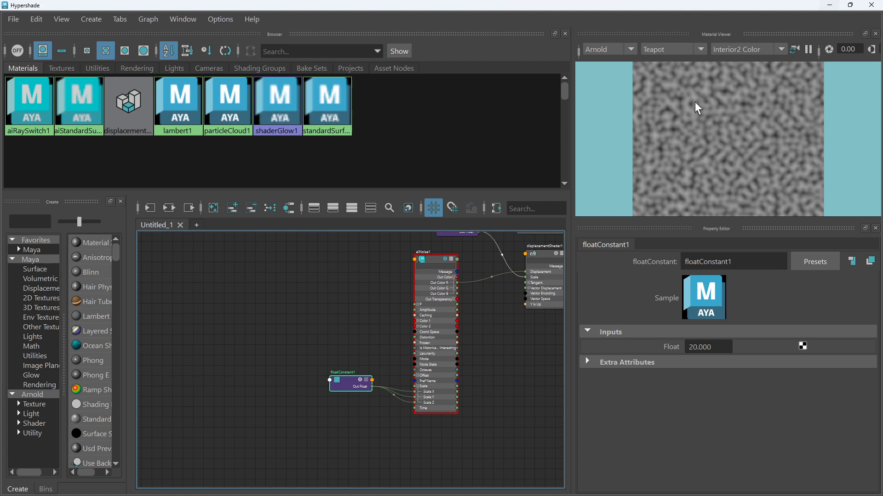
drag(363, 384, 382, 334)
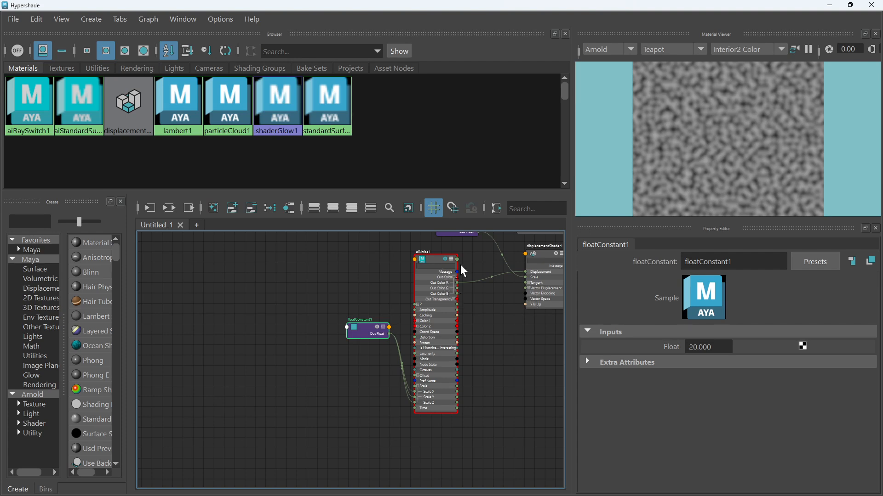
Toggle the aiNoise1 node's swatch preview and inspect its connected Scale attributes
click(443, 259)
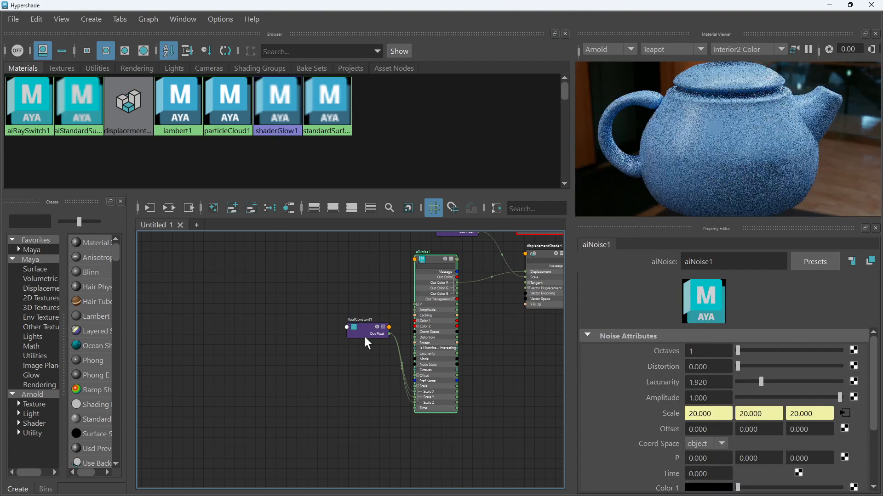
click(371, 333)
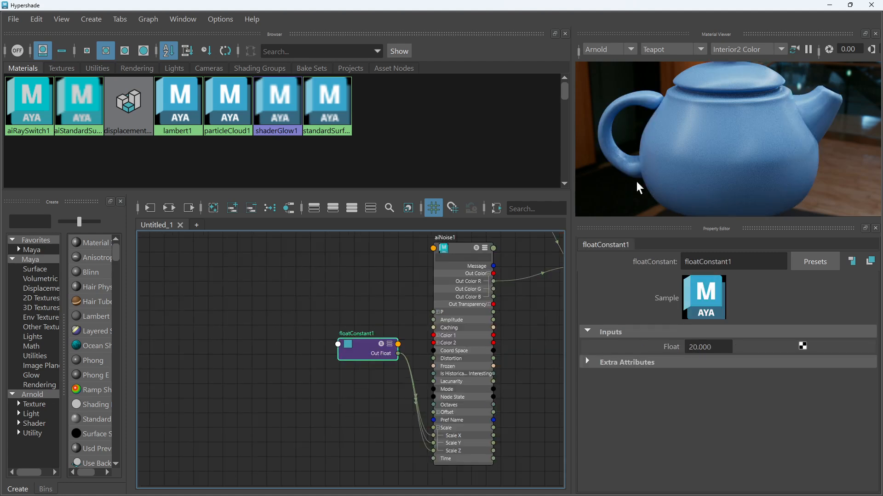
scroll(417, 328, up, 2)
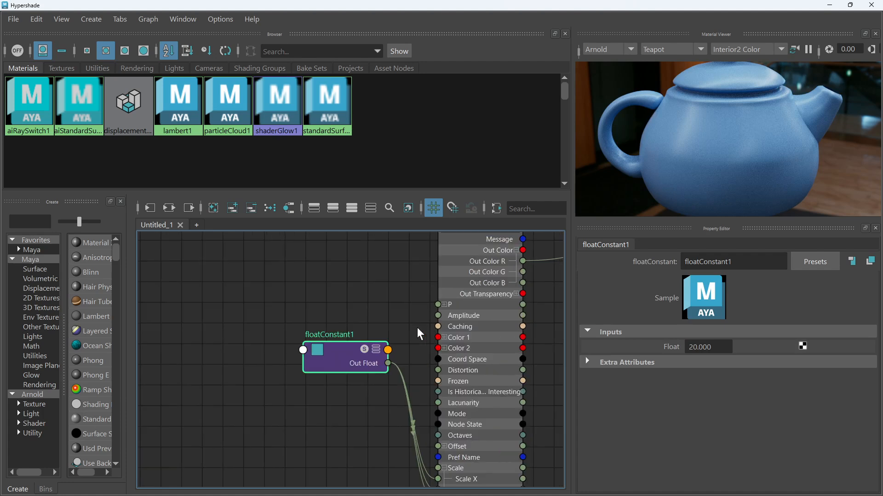
scroll(417, 328, down, 2)
alt+middle_drag(416, 328, 407, 342)
scroll(483, 293, up, 2)
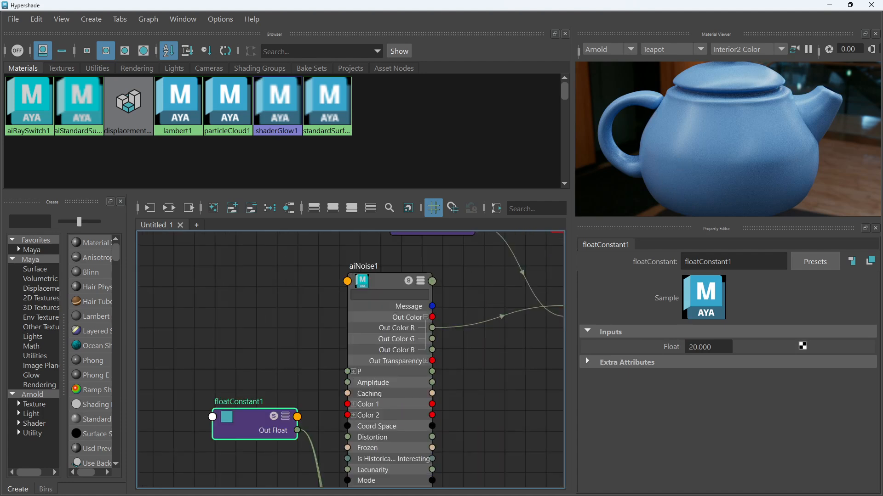
click(407, 279)
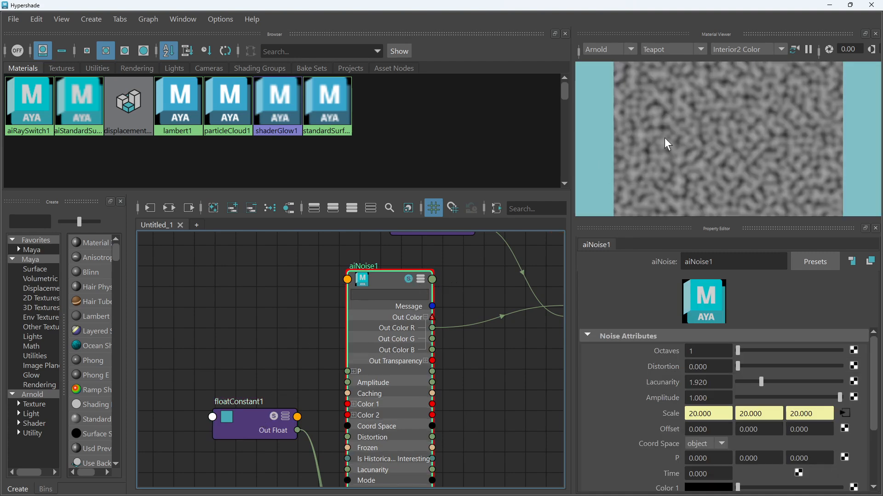
Set floatConstant1's Float value to 5
click(275, 410)
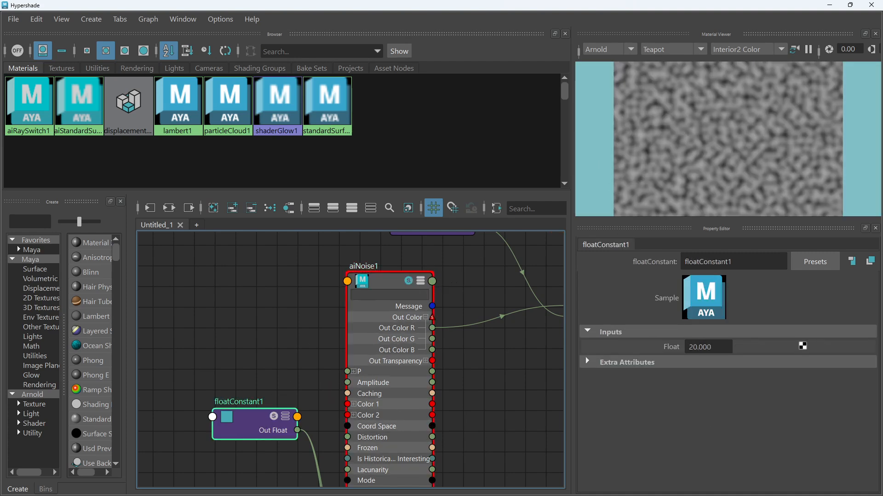
drag(717, 348, 652, 343)
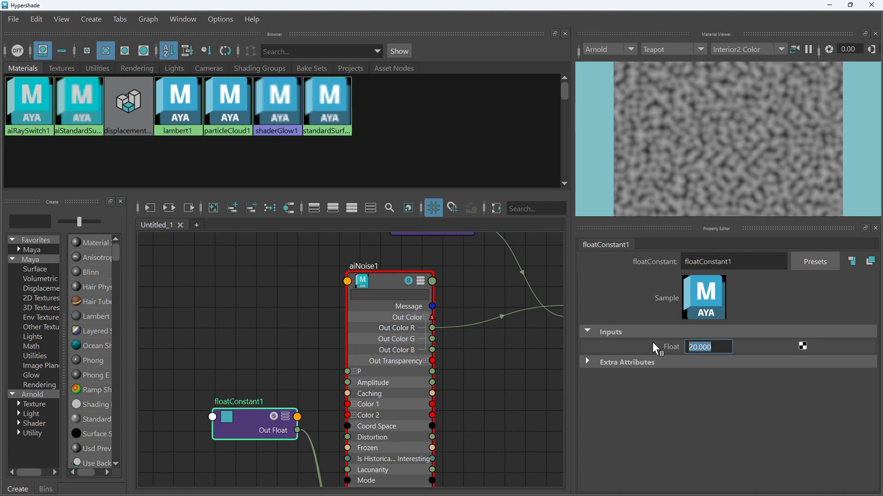
text(5)
key(Return)
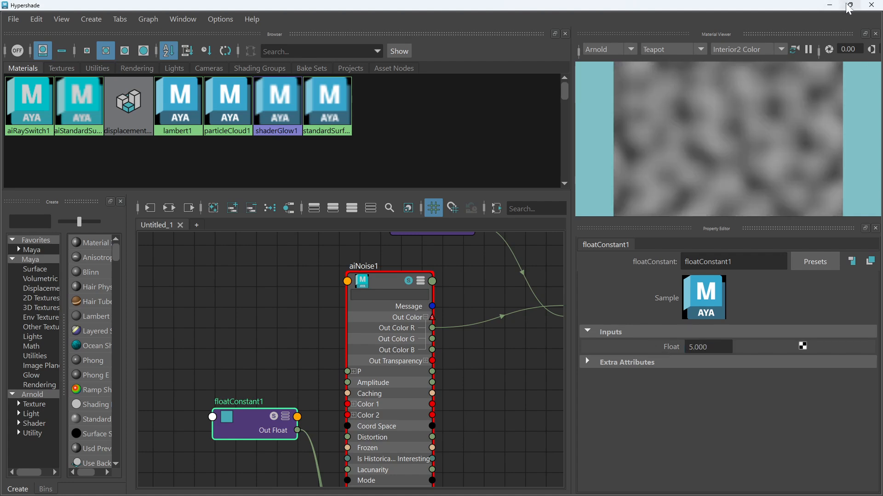
Open the Arnold render log and read the displacement padding warnings for the mesh
click(830, 5)
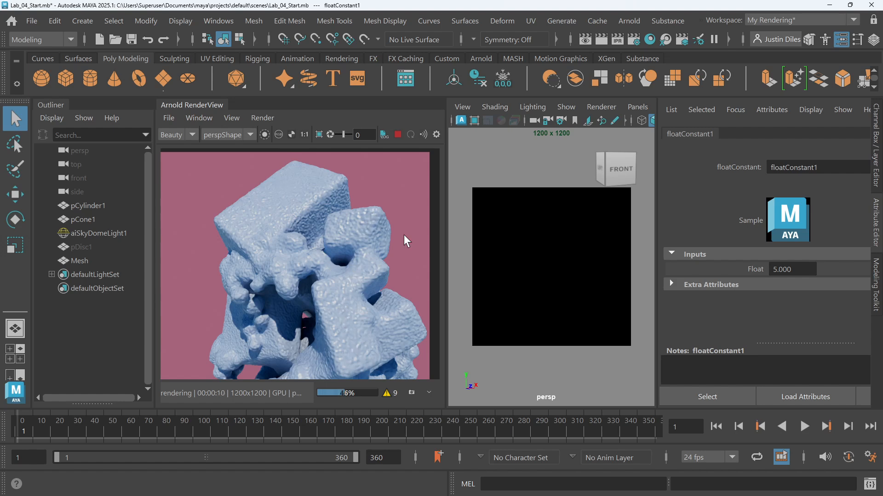
click(389, 395)
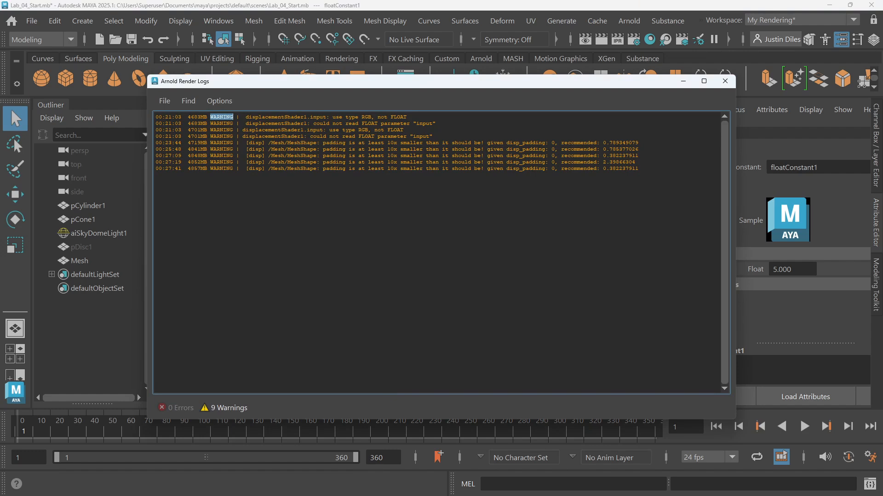
drag(323, 168, 638, 168)
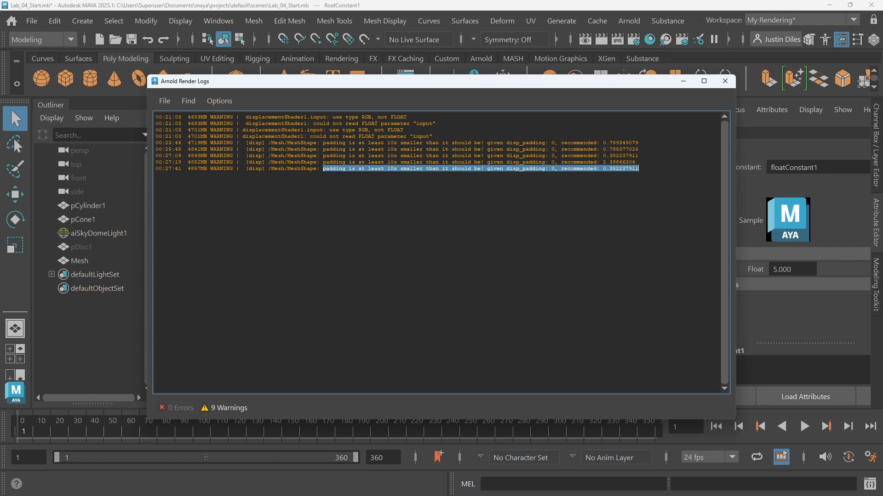
click(637, 169)
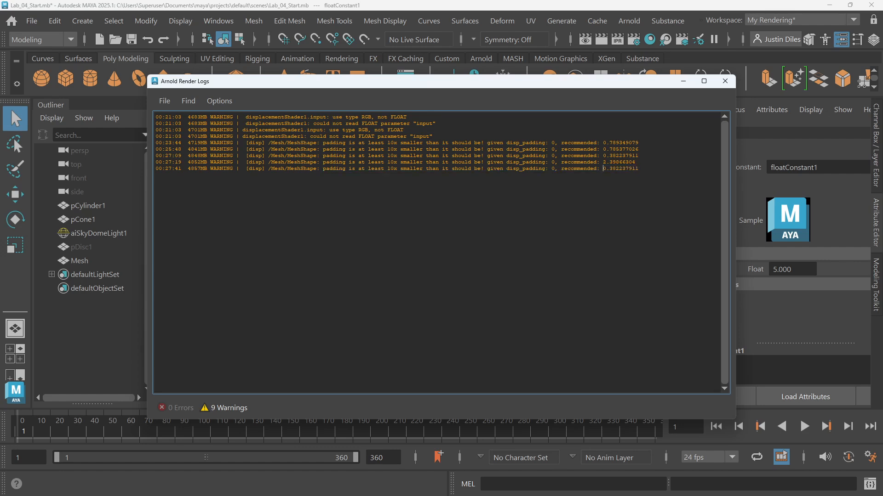
drag(603, 168, 639, 169)
click(725, 81)
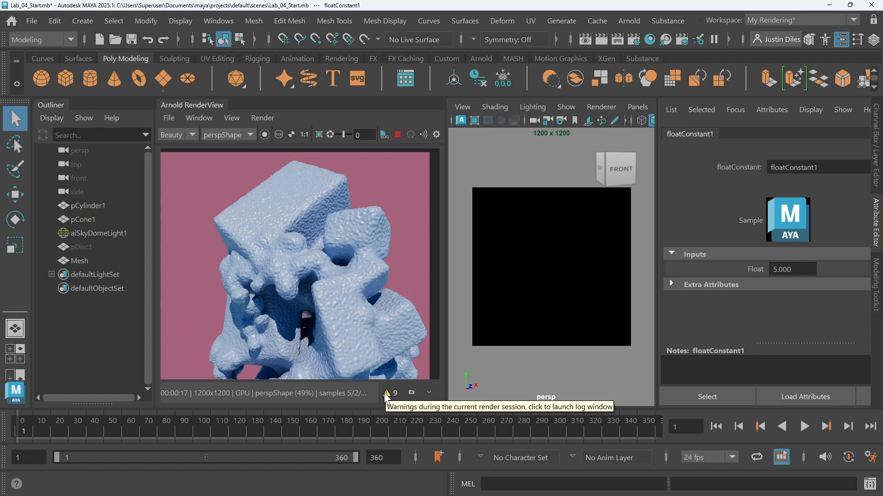
Open the Hypershade and set displacementShader1's Arnold Bounds Padding to 1
click(649, 40)
drag(583, 131, 538, 0)
scroll(416, 341, down, 5)
scroll(406, 345, up, 2)
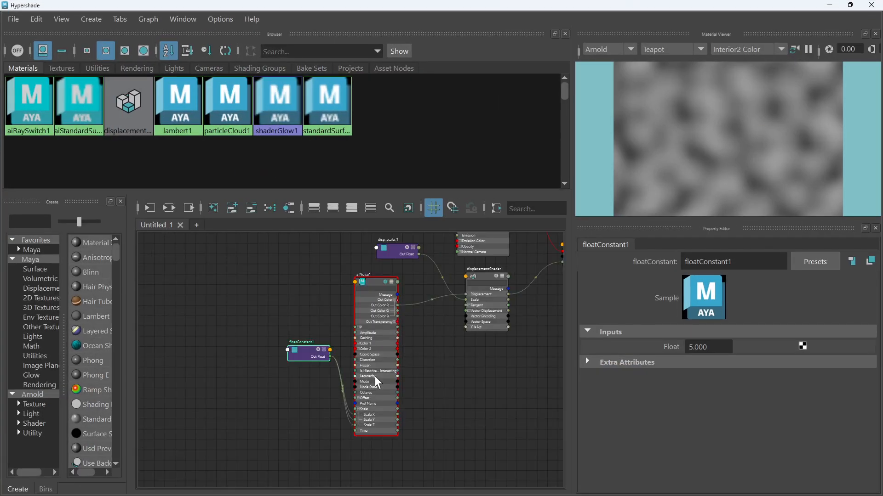
scroll(380, 376, up, 3)
scroll(434, 338, down, 3)
alt+middle_drag(436, 338, 292, 370)
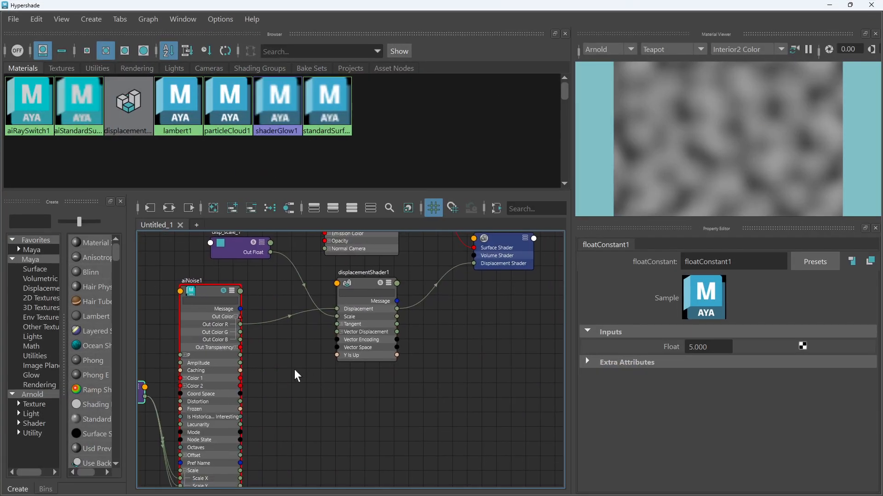
click(368, 290)
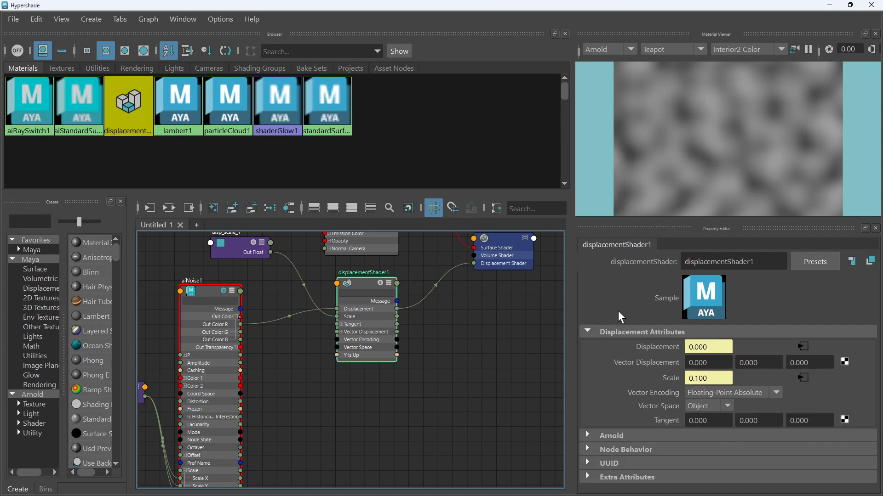
click(594, 435)
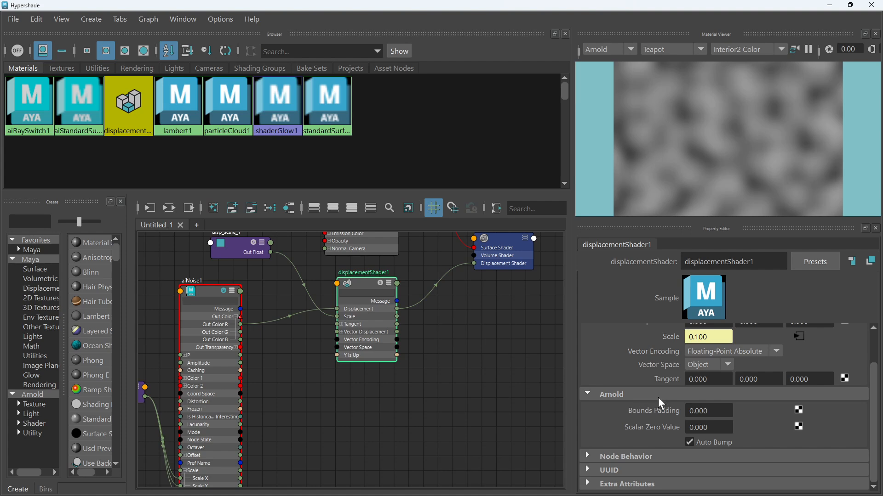
drag(713, 411, 581, 401)
text(1)
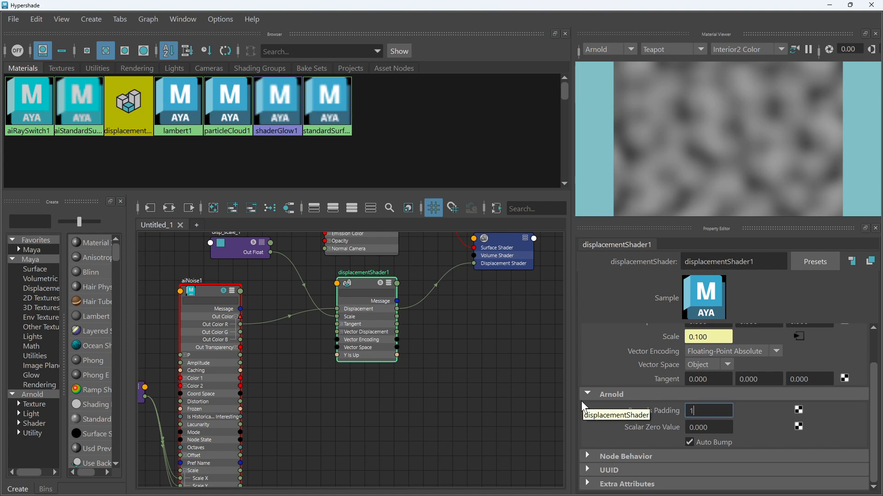
key(Return)
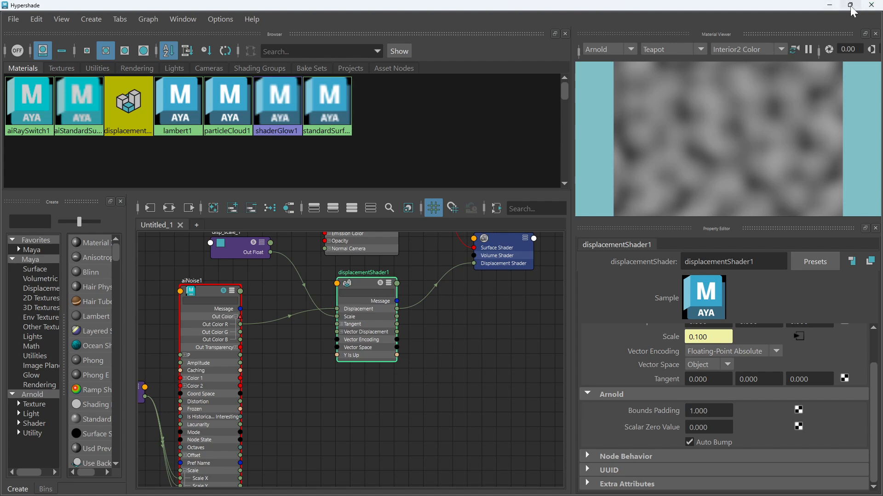
Return to the main window and restart the IPR render to preview the updated displacement
click(830, 4)
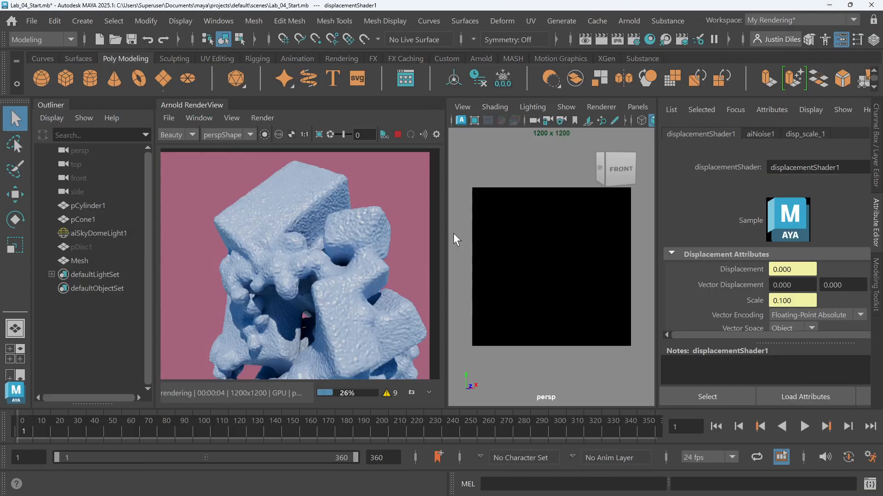
click(397, 135)
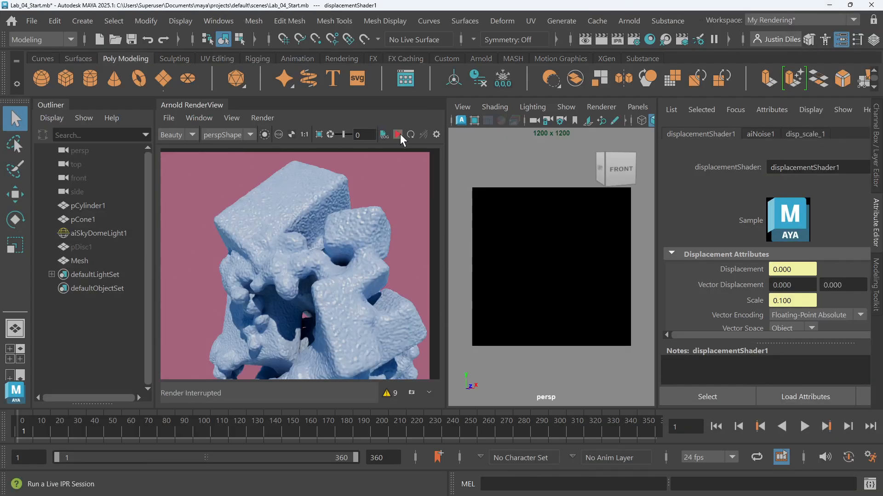
click(397, 135)
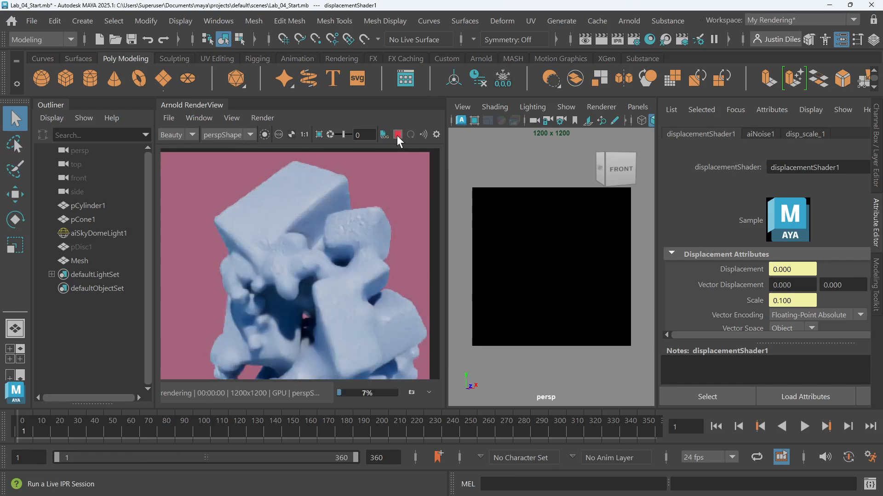
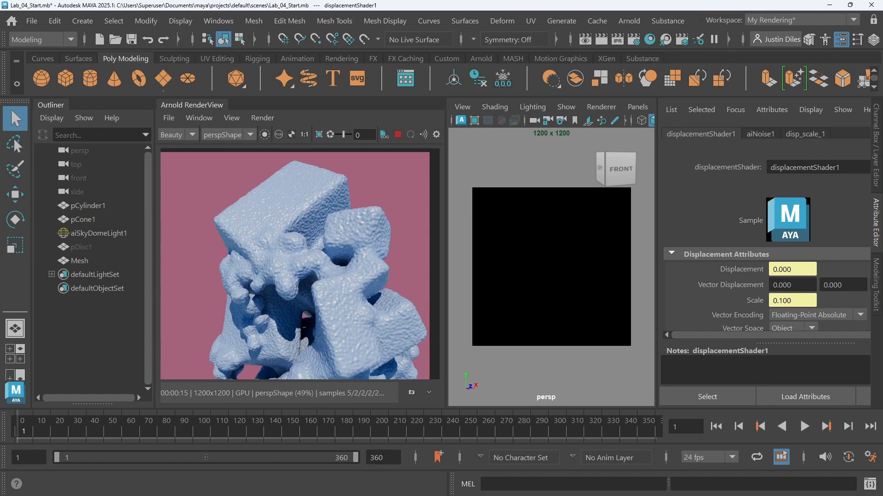
Open the Hypershade full-size and rearrange the floatConstant1 and aiNoise1 nodes in the graph
click(648, 40)
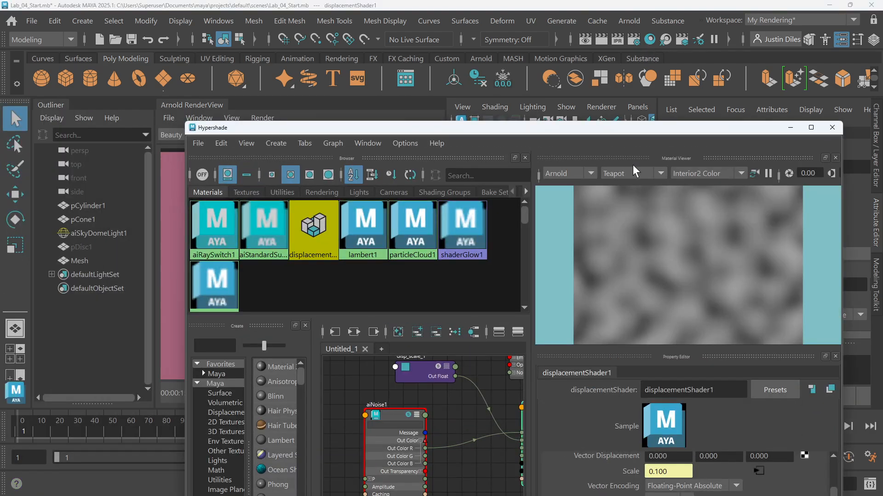
double_click(647, 124)
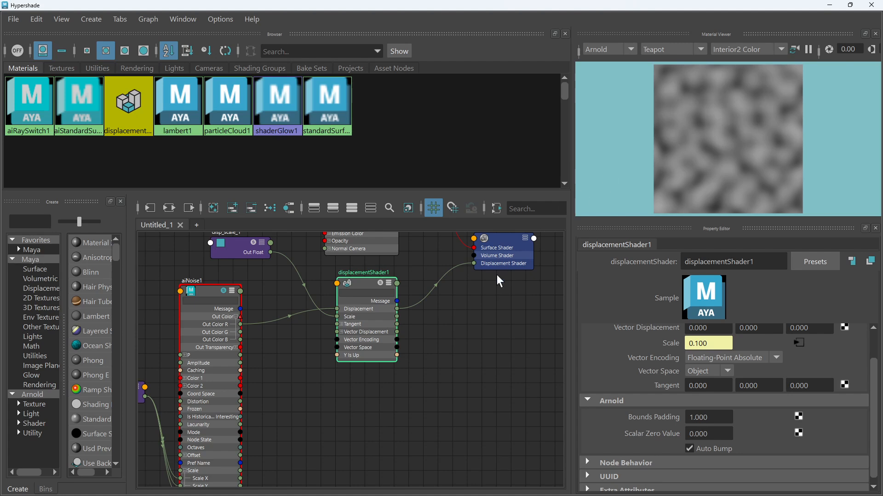
alt+middle_drag(478, 319, 577, 331)
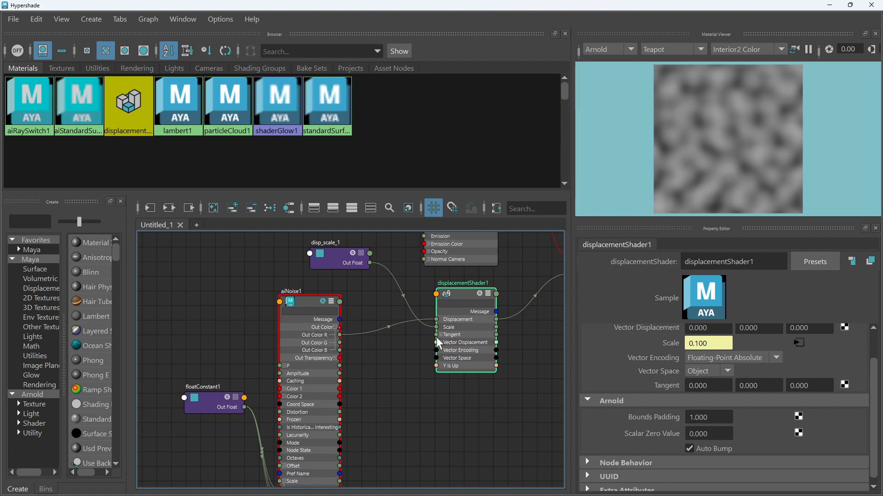
drag(200, 399, 152, 341)
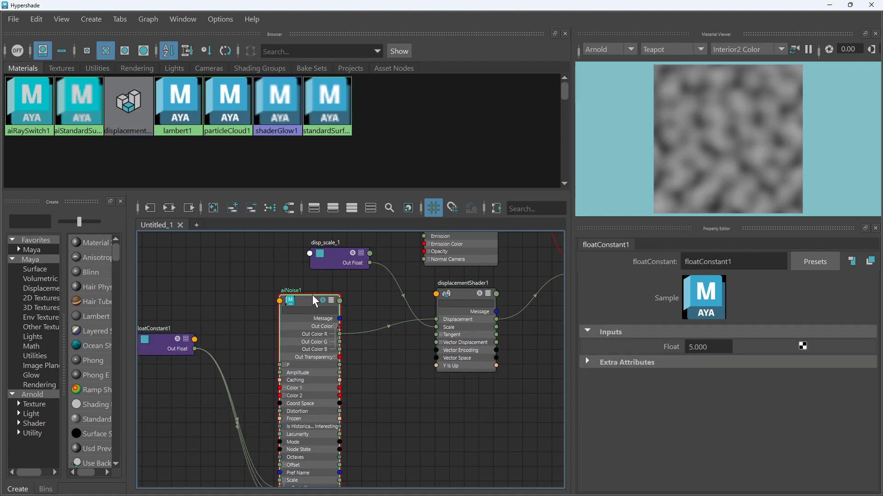
drag(312, 302, 286, 282)
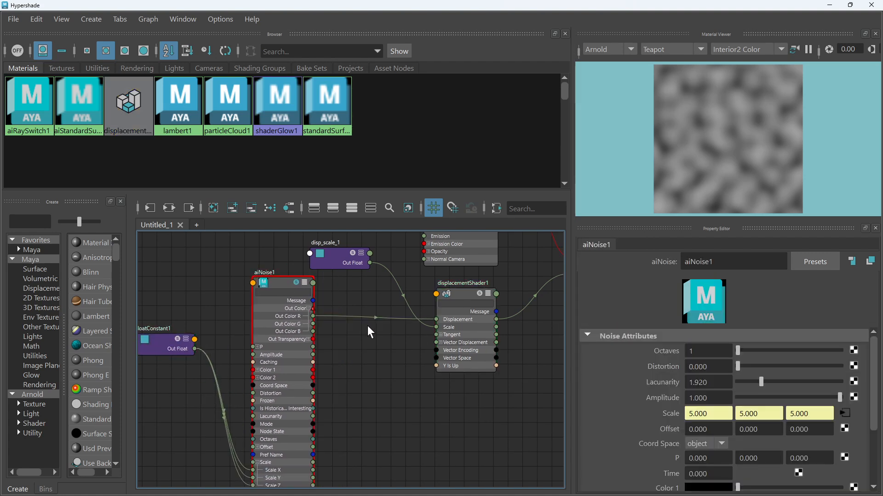
Create an aiRange node and connect aiNoise1's Out Color into its Input
key(Tab)
text(airang)
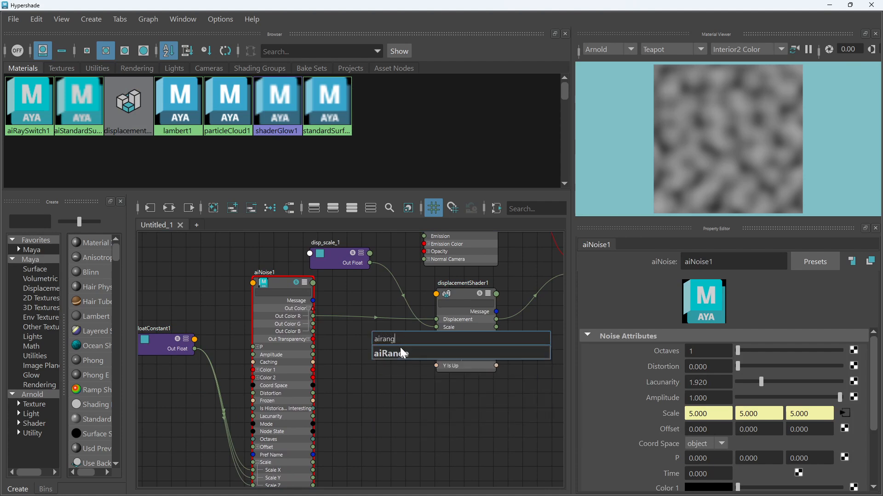
click(399, 352)
drag(393, 343, 363, 340)
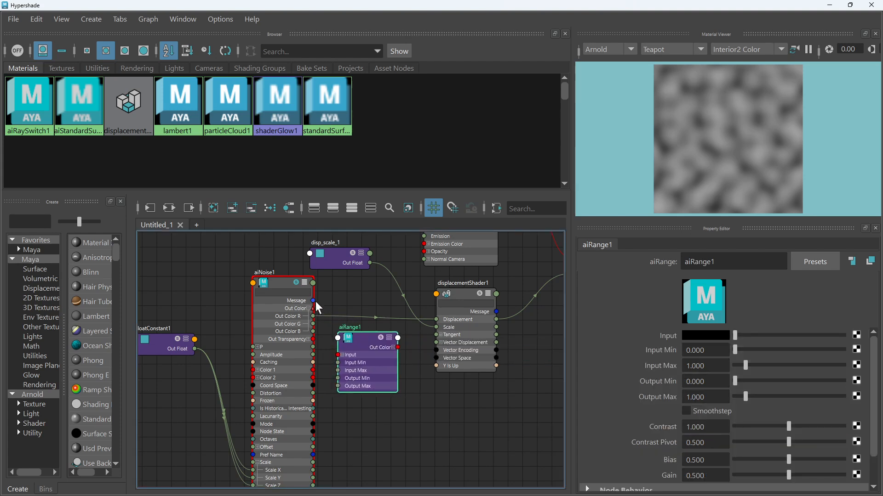
drag(314, 309, 363, 341)
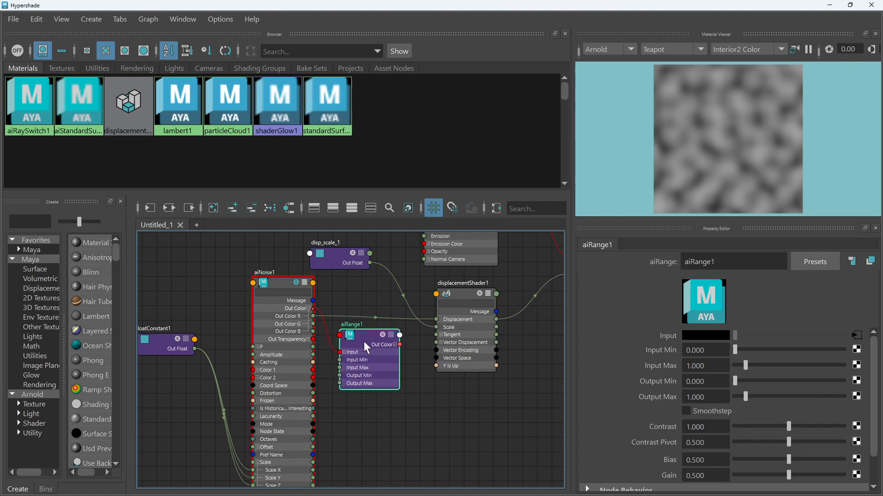
Reposition aiRange1 and turn on its Smoothstep option
click(382, 335)
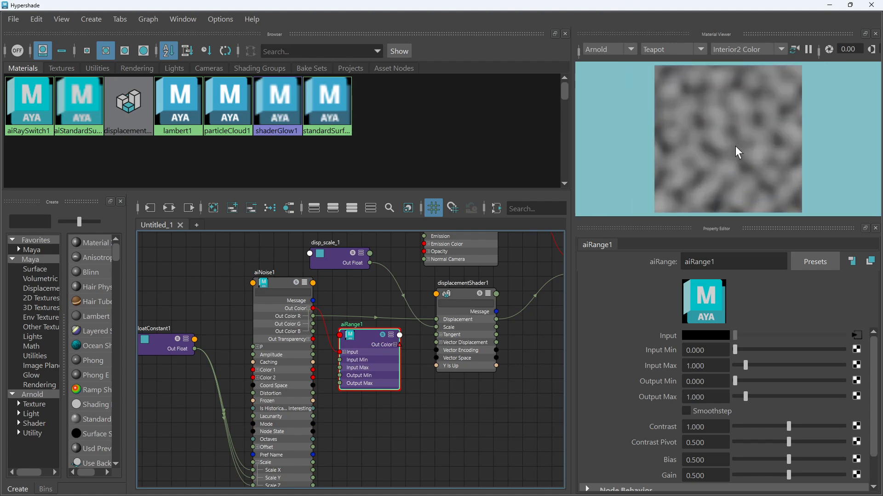
drag(373, 348, 379, 340)
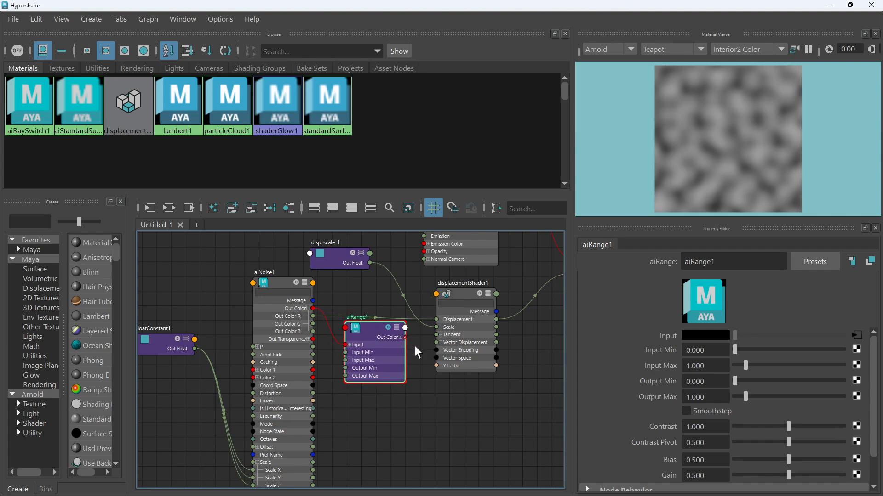
click(687, 412)
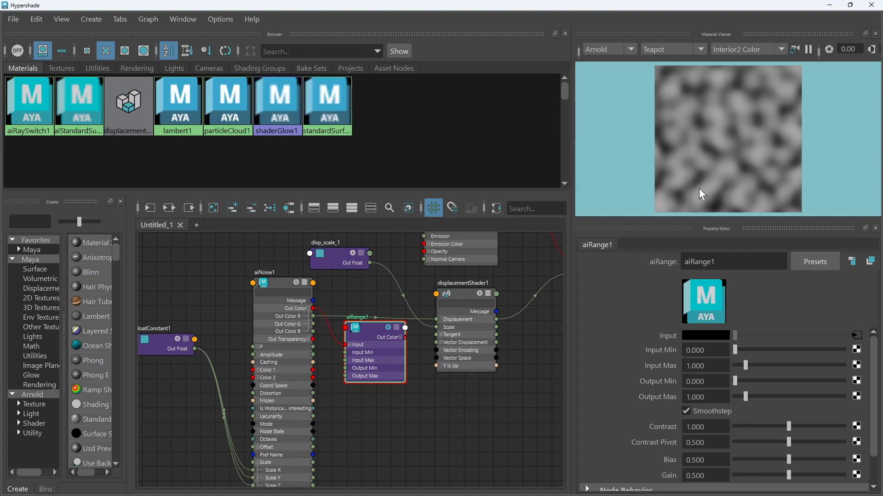
click(687, 411)
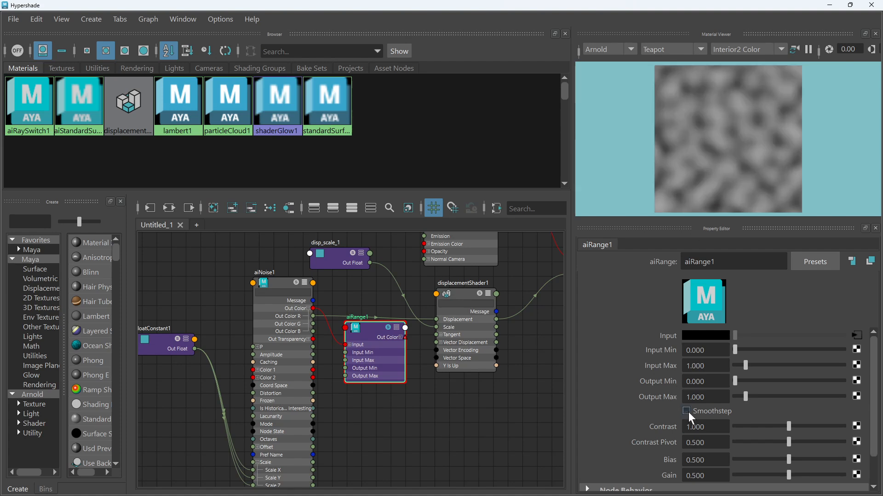
click(687, 412)
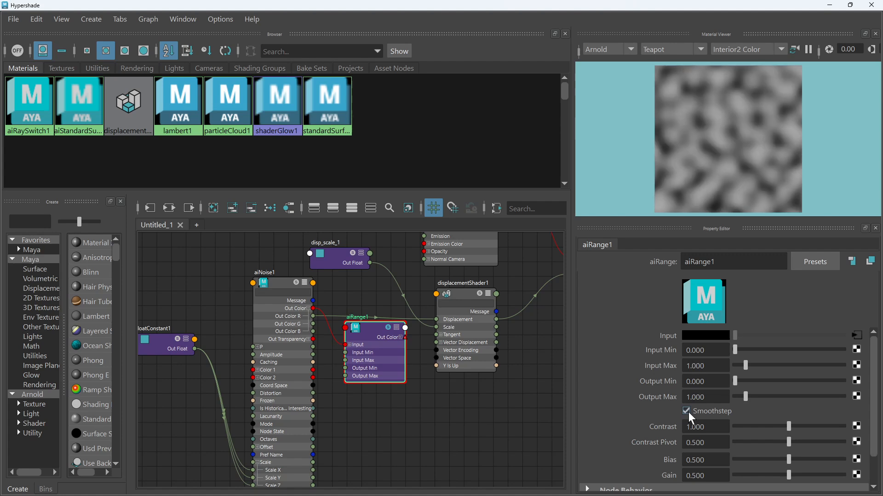
Zoom into the Arnold RenderView and render a crop region over the mesh's upper edge to inspect the displacement
click(831, 7)
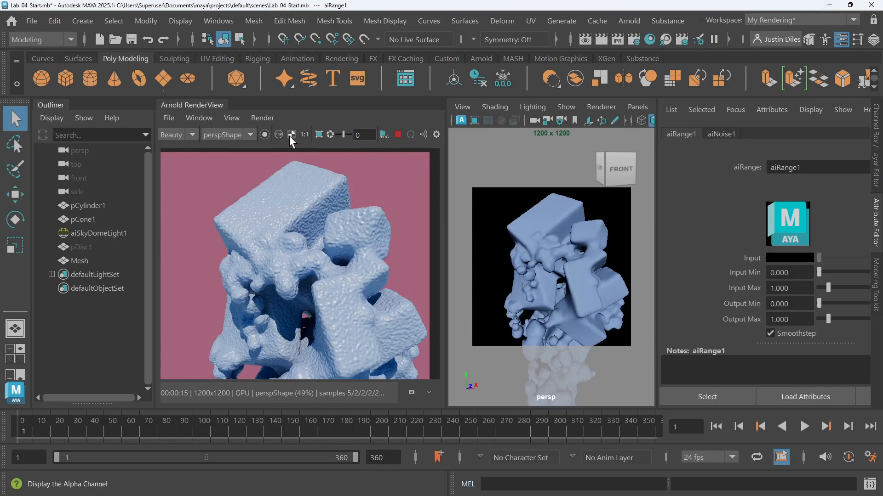
click(318, 134)
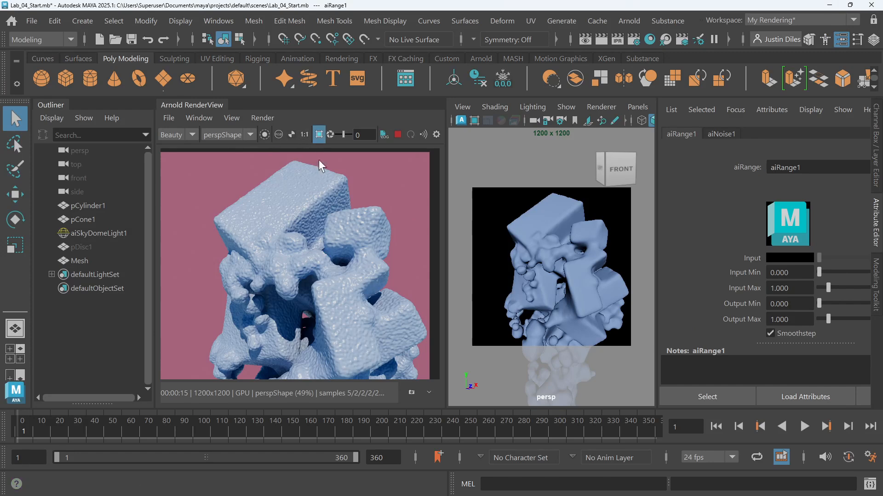
drag(301, 163, 408, 260)
scroll(368, 203, up, 2)
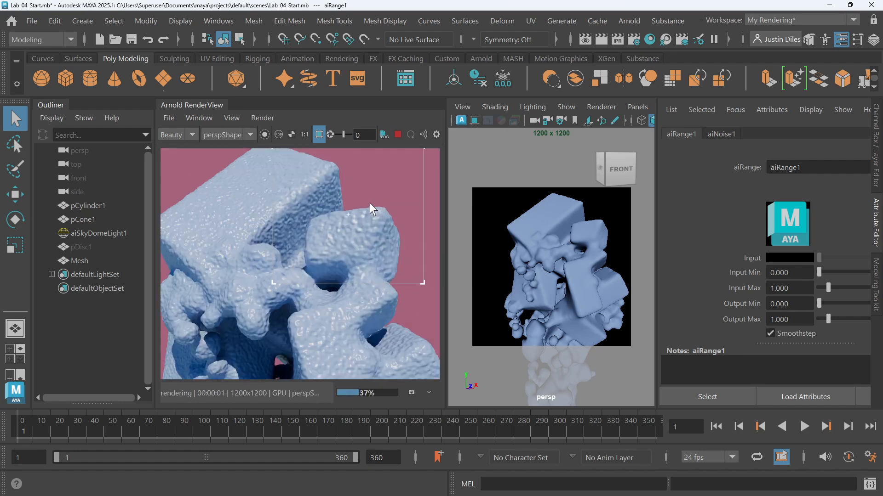
middle_drag(370, 202, 354, 228)
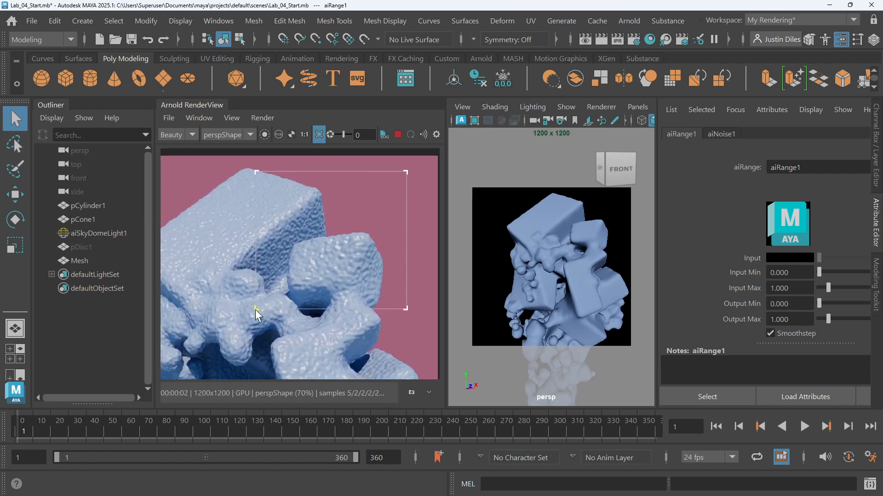
drag(256, 308, 270, 267)
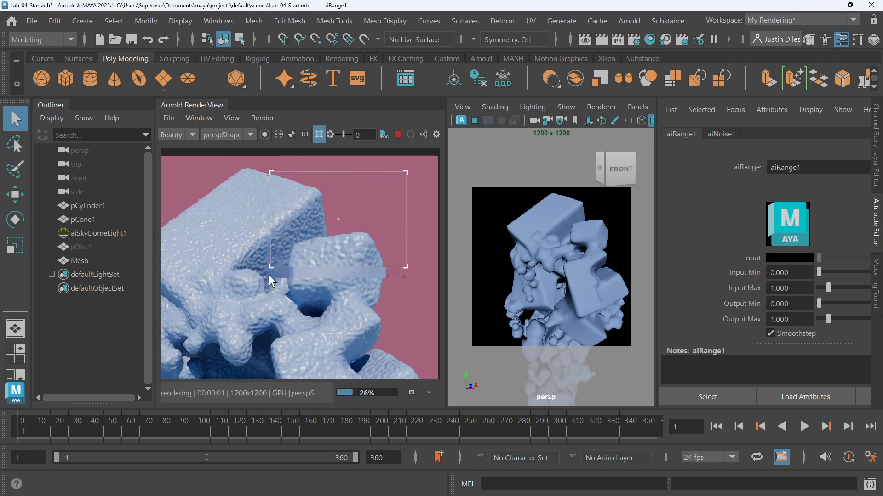
click(397, 134)
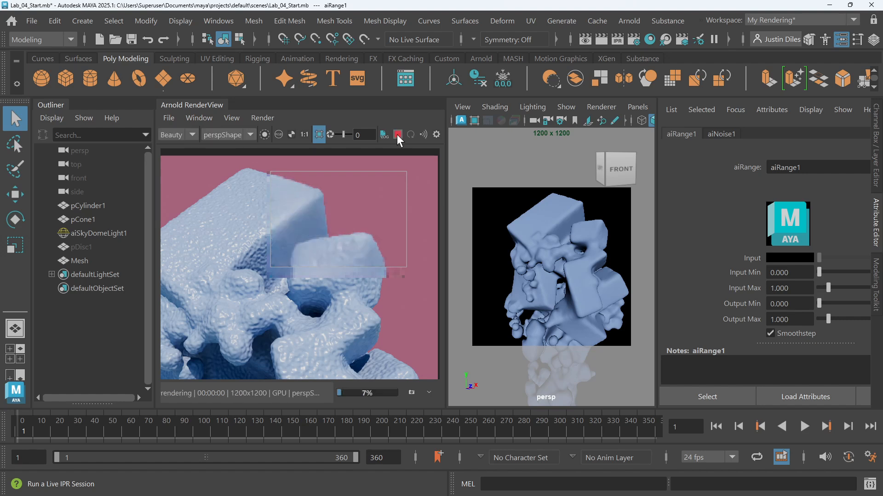
click(318, 134)
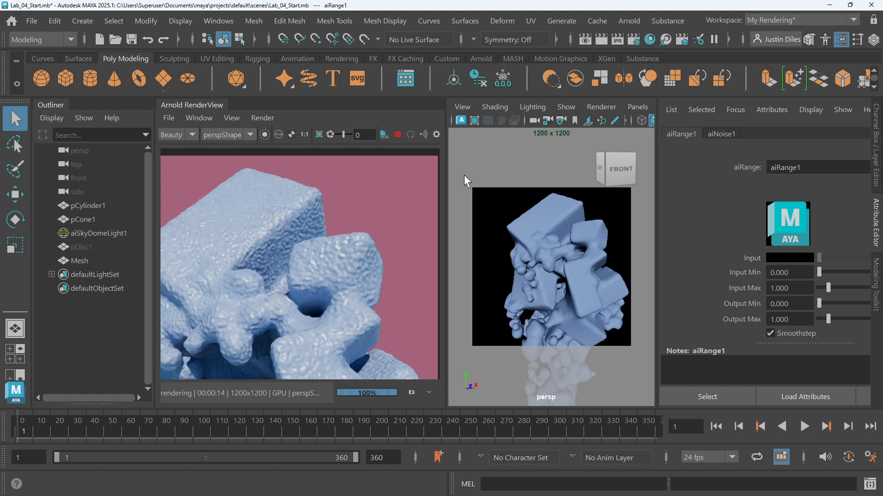
click(319, 134)
drag(368, 164, 286, 268)
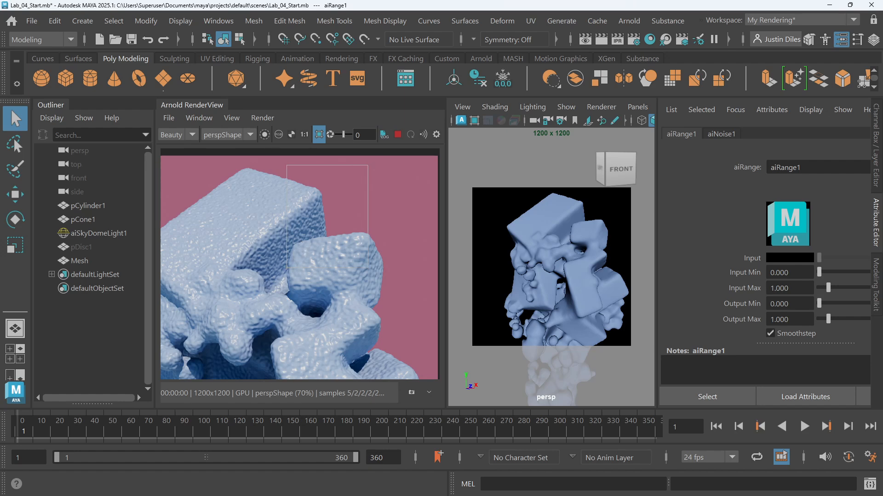
Turn off the crop render region in the Arnold RenderView
key(alt+Tab)
key(alt+Tab)
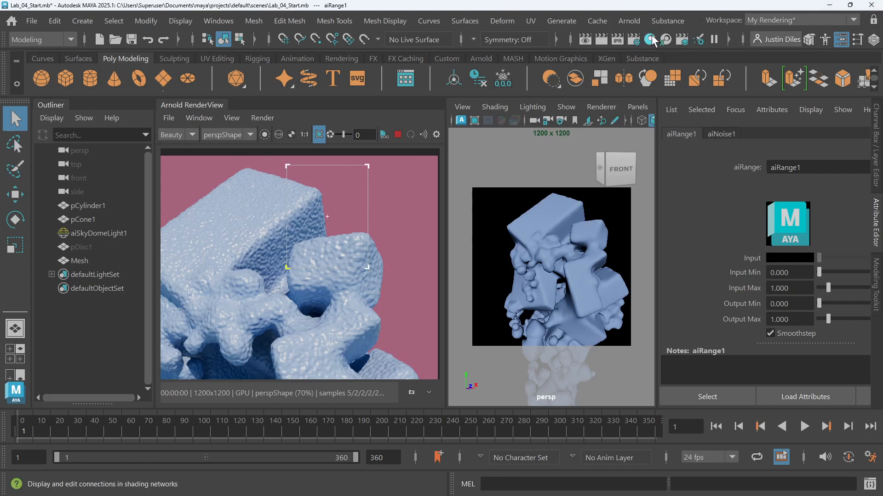
key(alt+Tab)
drag(613, 124, 616, 48)
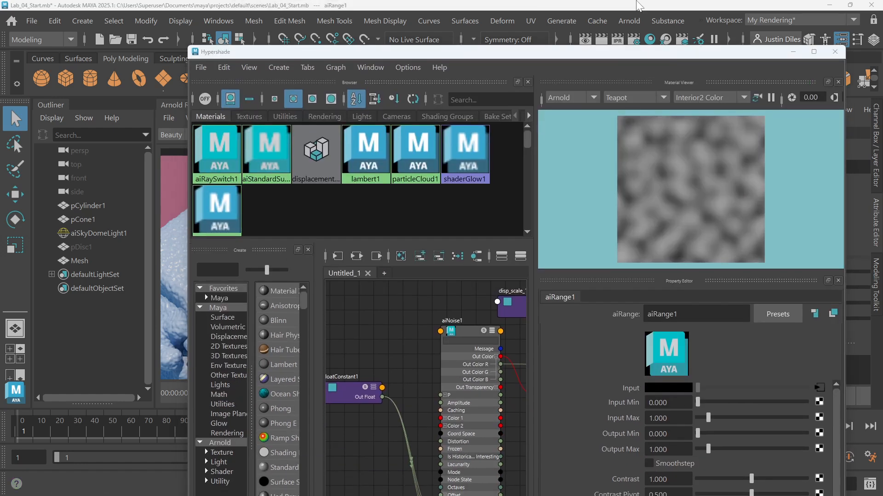
click(792, 51)
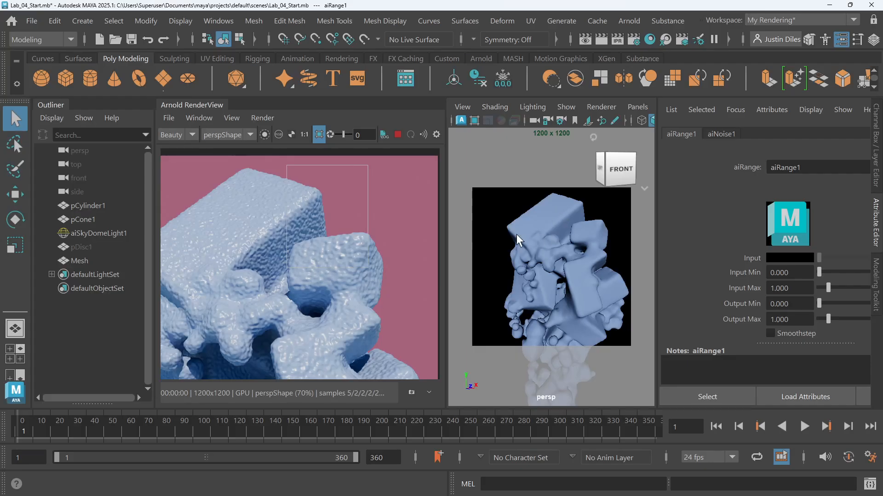
click(319, 135)
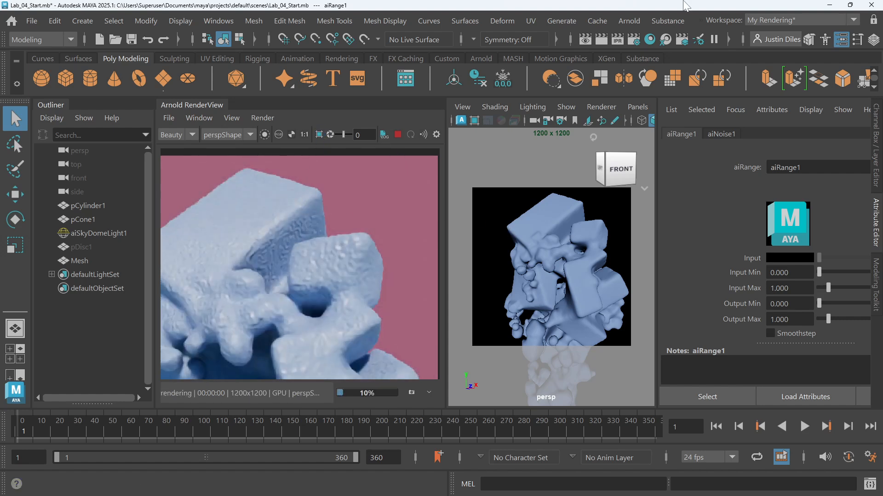
Reopen the Hypershade full-size and enable Smoothstep on aiRange1
click(650, 38)
drag(491, 65, 492, 1)
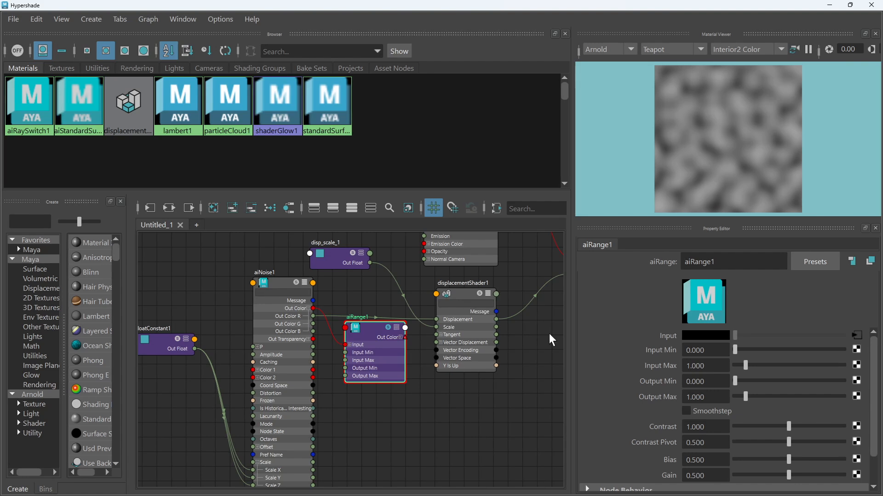
click(690, 410)
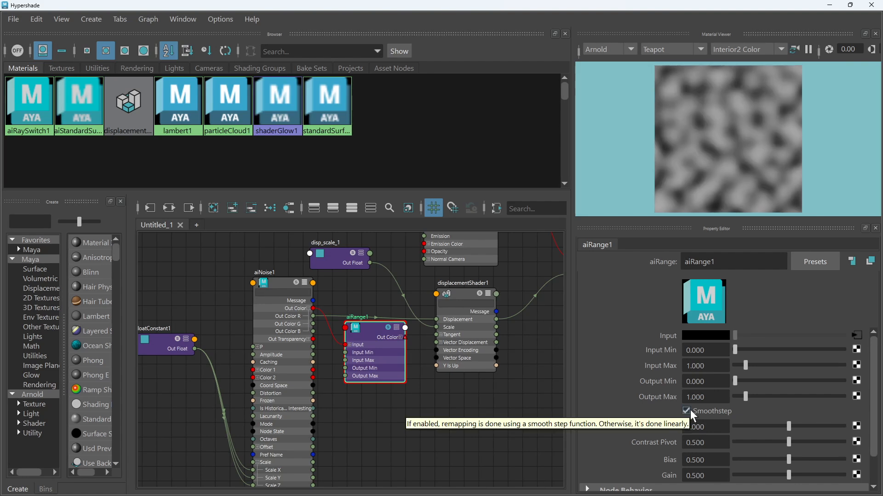
Set aiRange1's Input Max to 0.5 and restart the IPR render to preview the result
drag(369, 334, 369, 360)
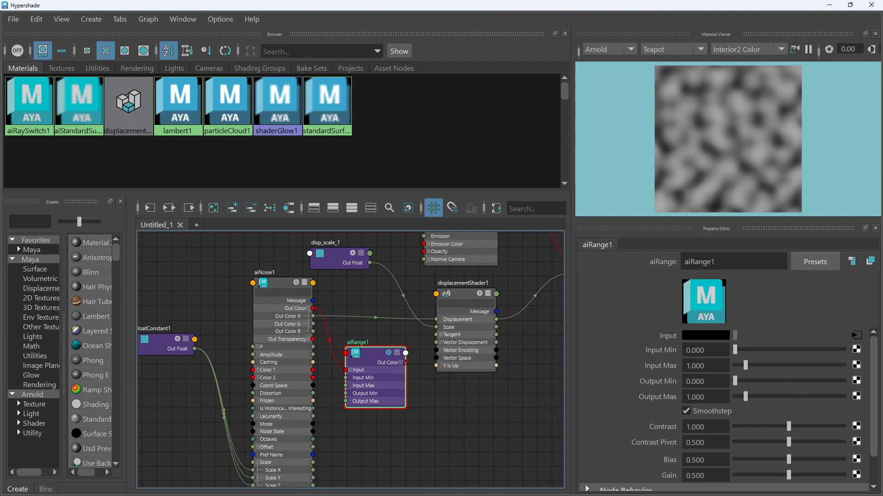
click(696, 350)
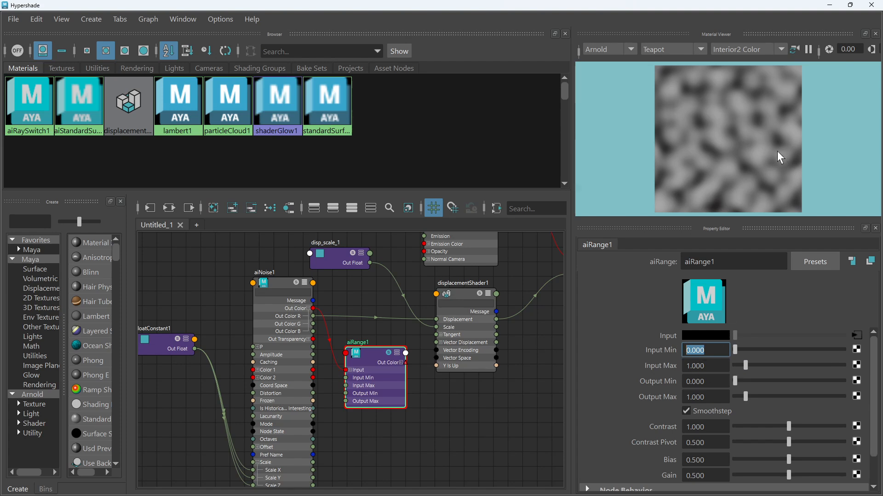
click(728, 371)
drag(709, 367, 657, 366)
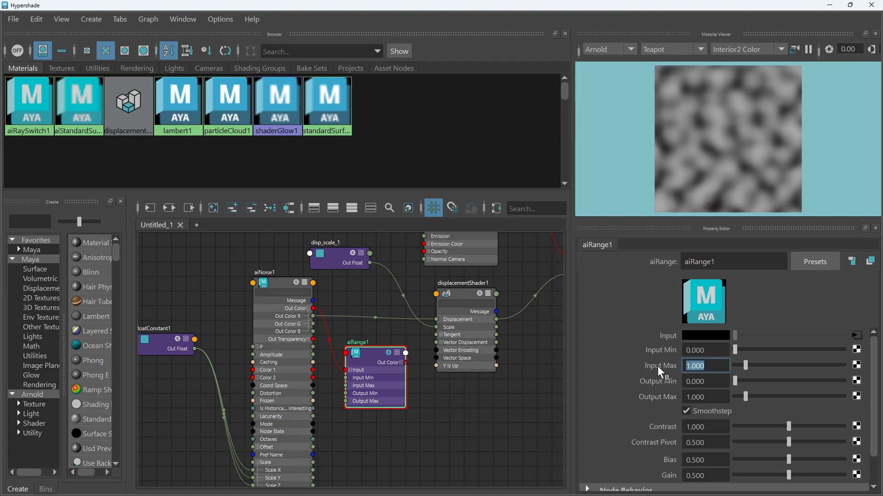
text(.5)
key(Return)
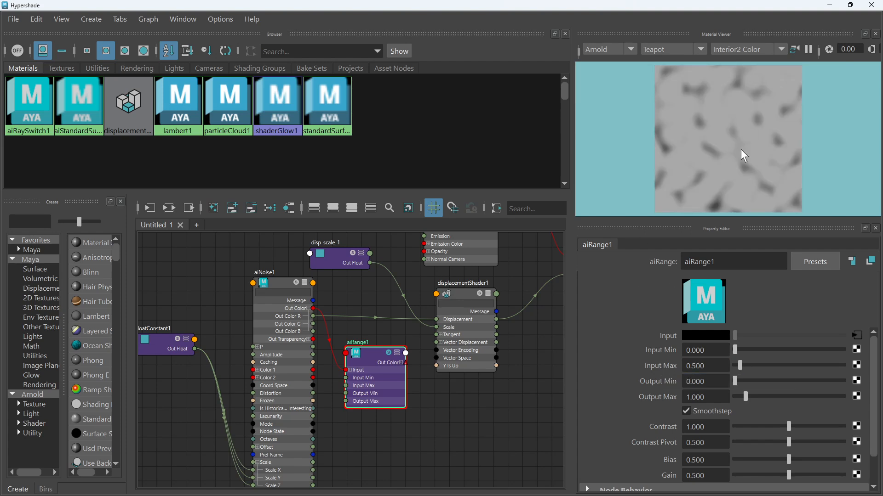
click(830, 5)
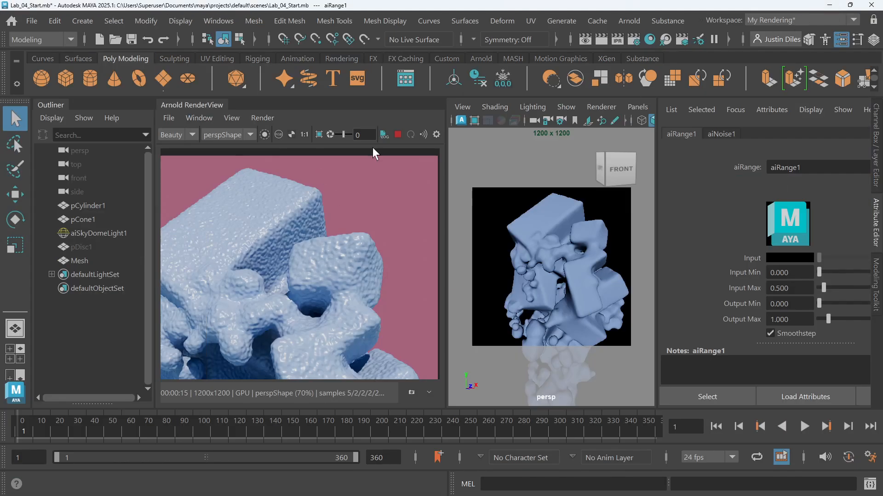
click(397, 134)
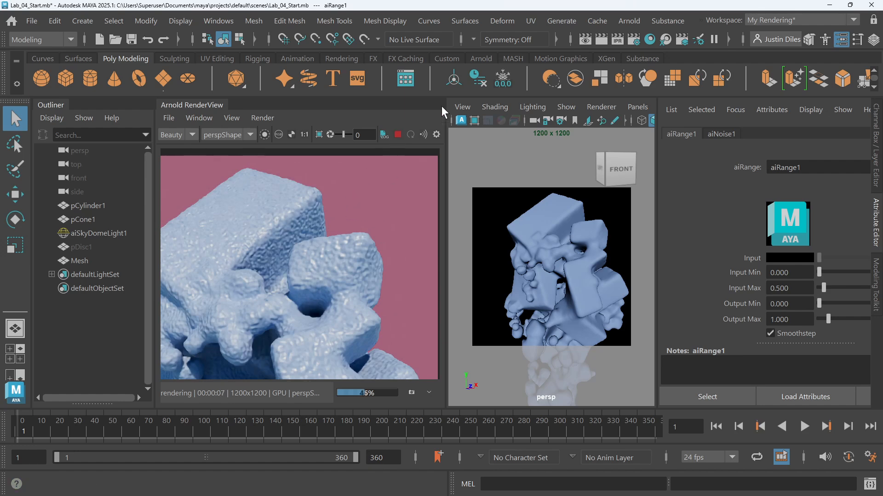
Reopen the Hypershade and expand aiRange1's Out Color into its R, G and B components
click(648, 38)
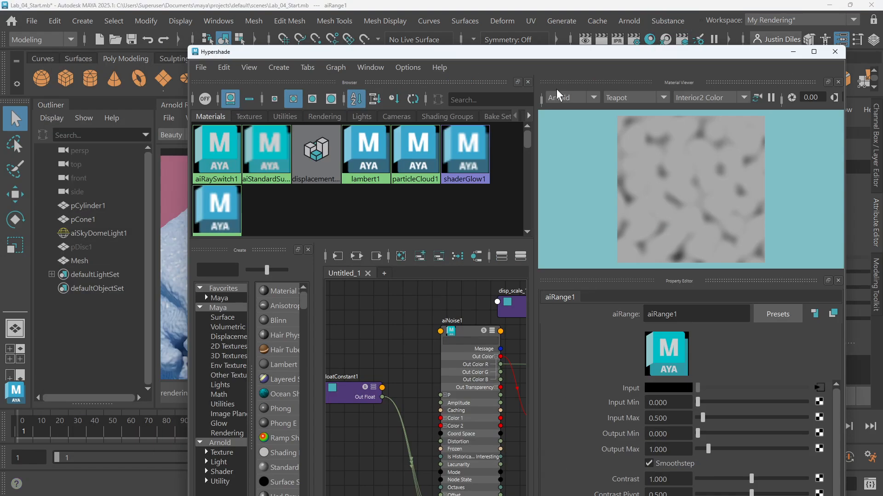
drag(567, 54, 544, 11)
scroll(414, 382, up, 2)
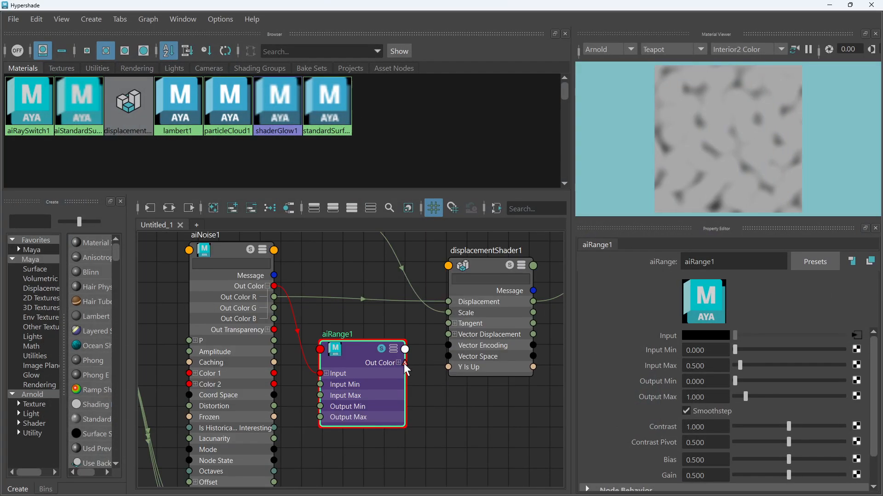
click(399, 363)
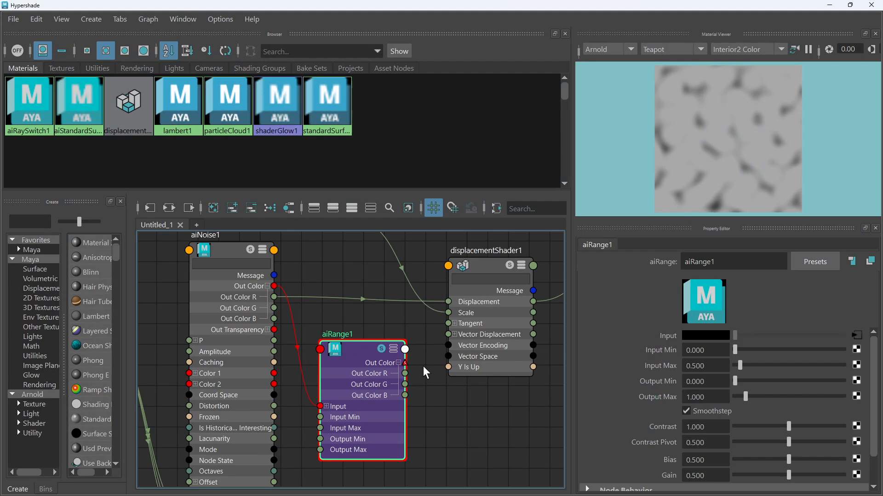
Connect aiRange1's Out Color R to displacementShader1's Displacement input and minimize the Hypershade
drag(409, 380, 449, 301)
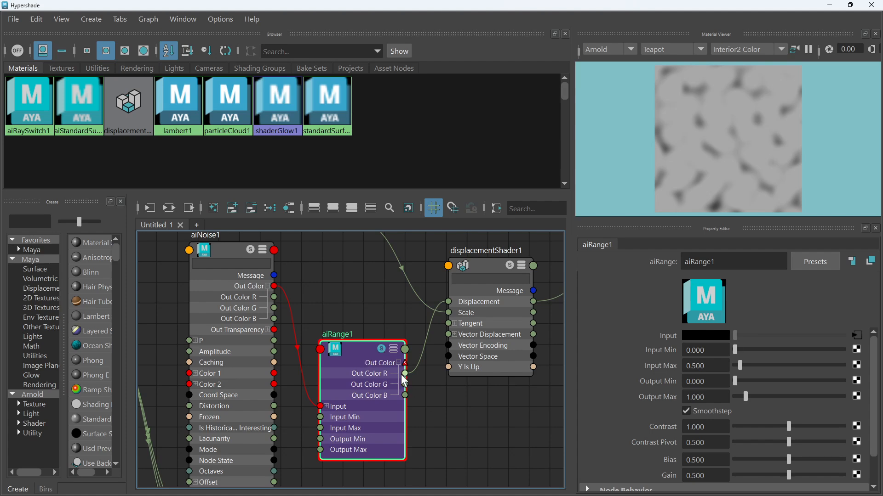
click(830, 6)
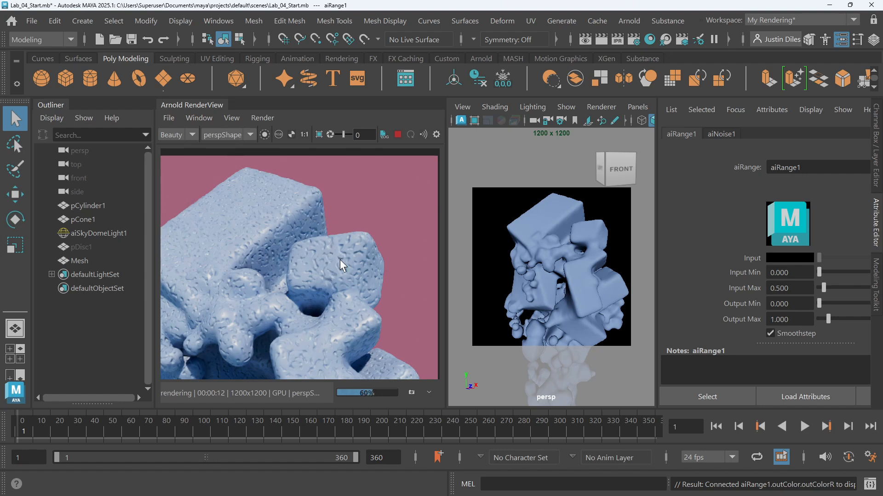
Zoom and pan the Arnold render to inspect the displacement result
scroll(576, 268, down, 3)
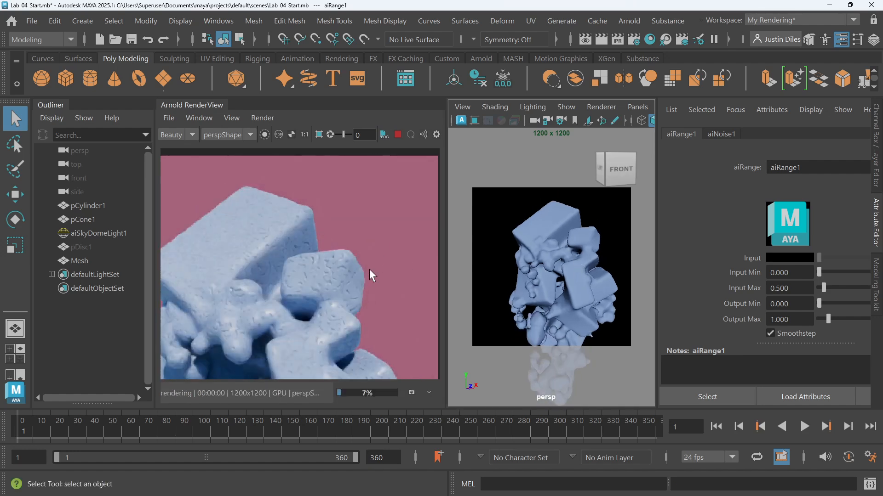
scroll(369, 269, down, 3)
alt+middle_drag(293, 262, 301, 225)
scroll(301, 225, up, 5)
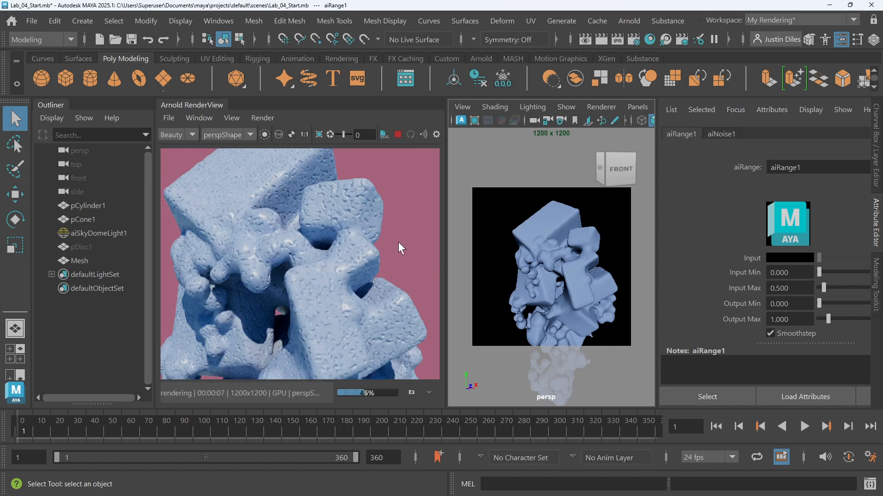
Set aiRange1's Input Min to 0.4 and inspect the updated render
click(650, 38)
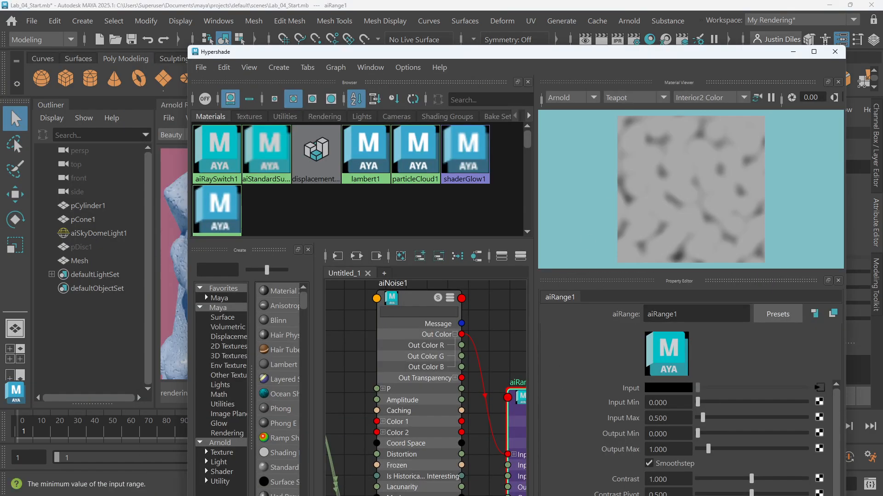
click(668, 403)
mouse_move(495, 56)
mouse_down()
mouse_move(432, 355)
mouse_move(488, 257)
mouse_move(535, 99)
mouse_move(508, 98)
mouse_move(502, 53)
mouse_up()
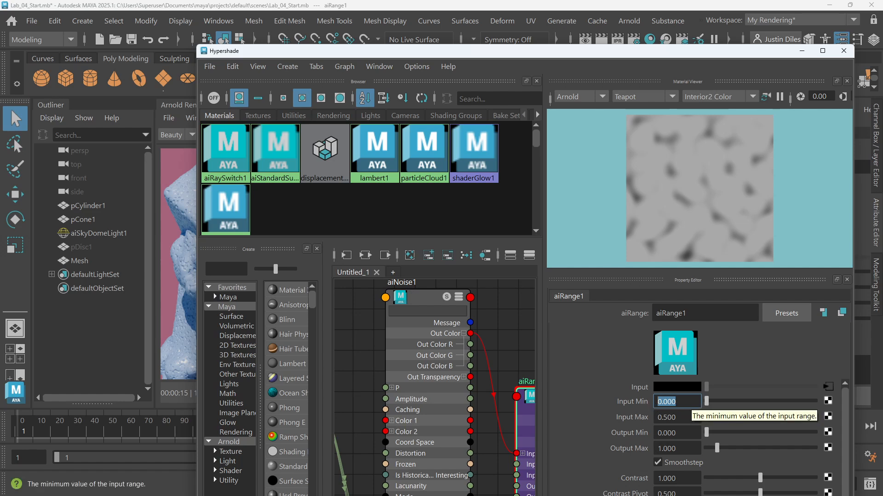
text(.4)
key(Return)
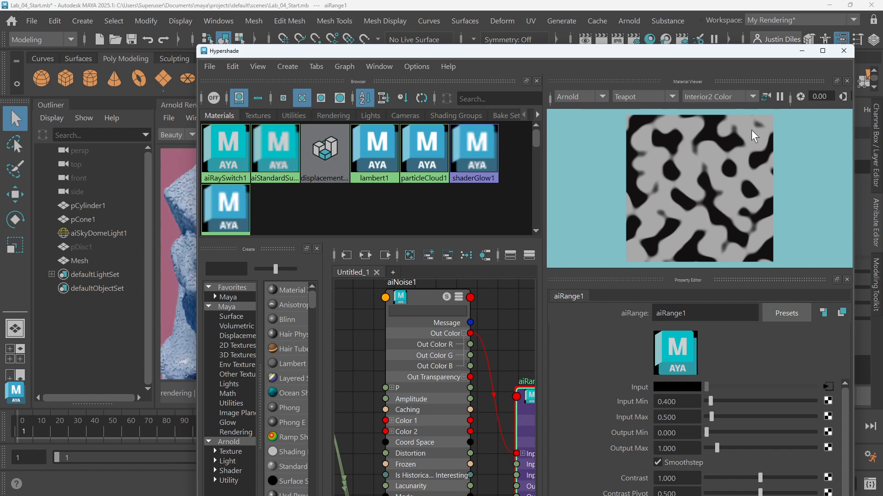
click(670, 3)
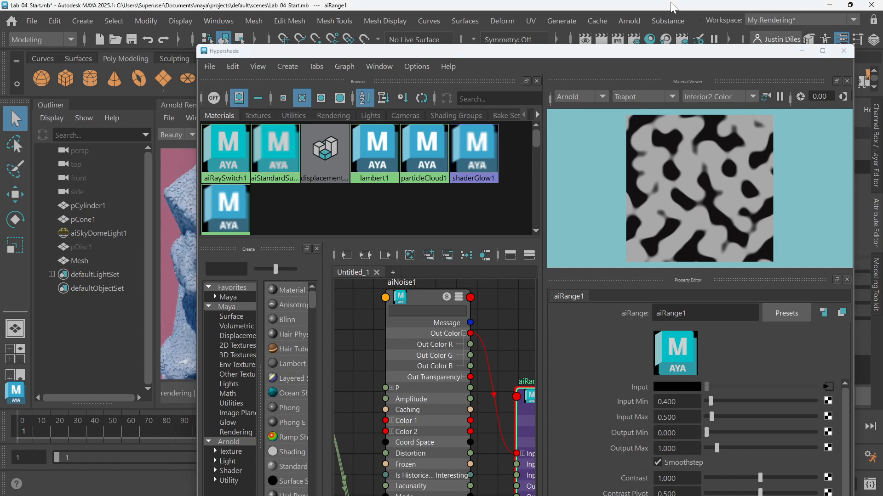
click(803, 51)
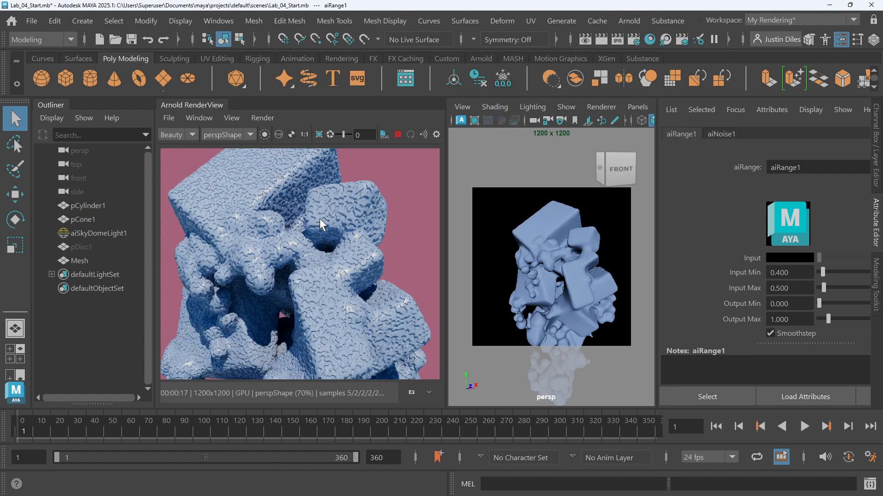
scroll(344, 262, down, 3)
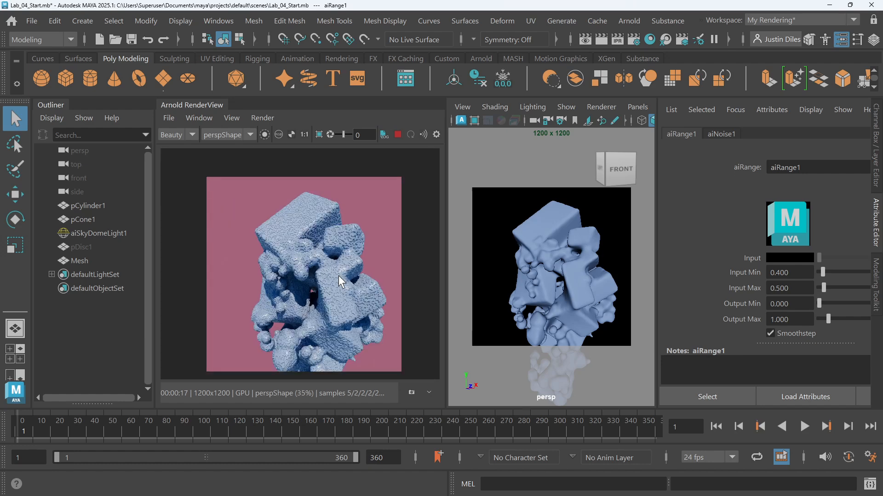
scroll(339, 275, up, 1)
scroll(340, 259, up, 4)
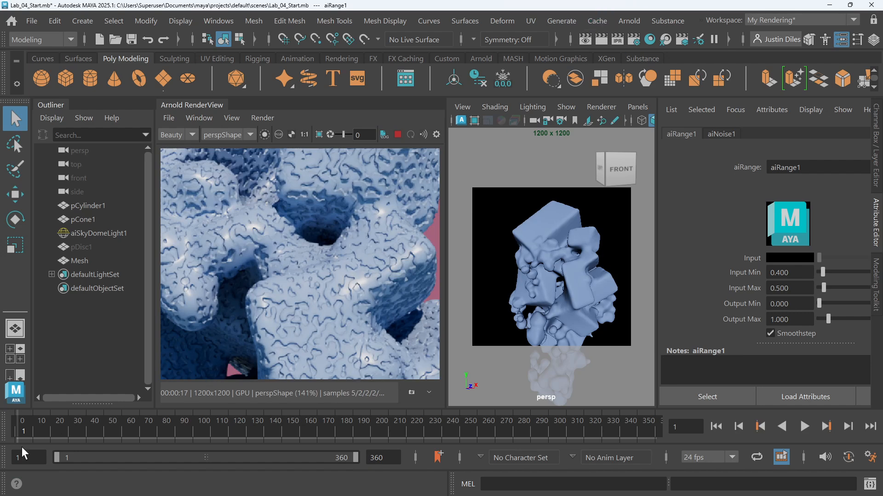
Select aiNoise1 in the Hypershade graph and set its Octaves to 3
click(650, 40)
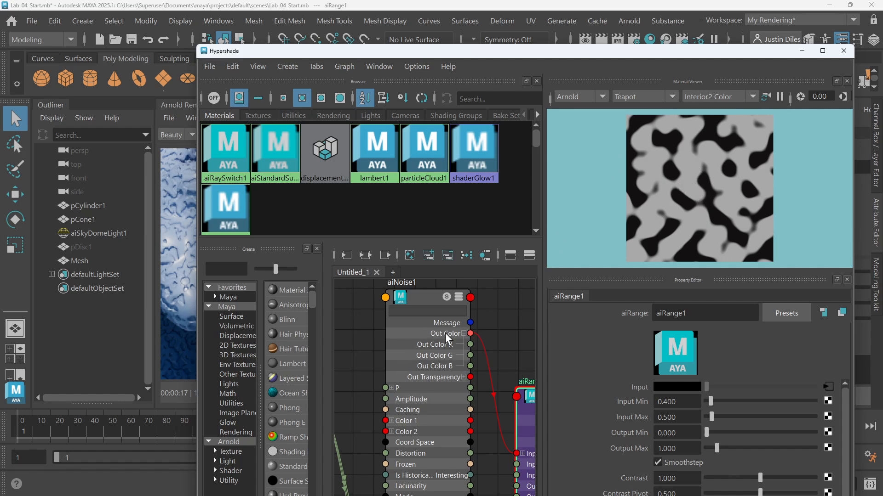
scroll(377, 347, down, 3)
alt+middle_drag(359, 345, 385, 342)
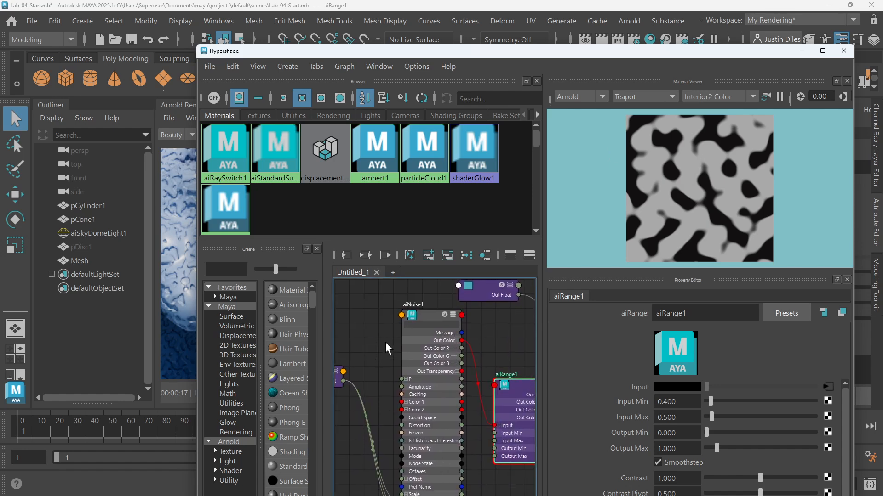
click(438, 315)
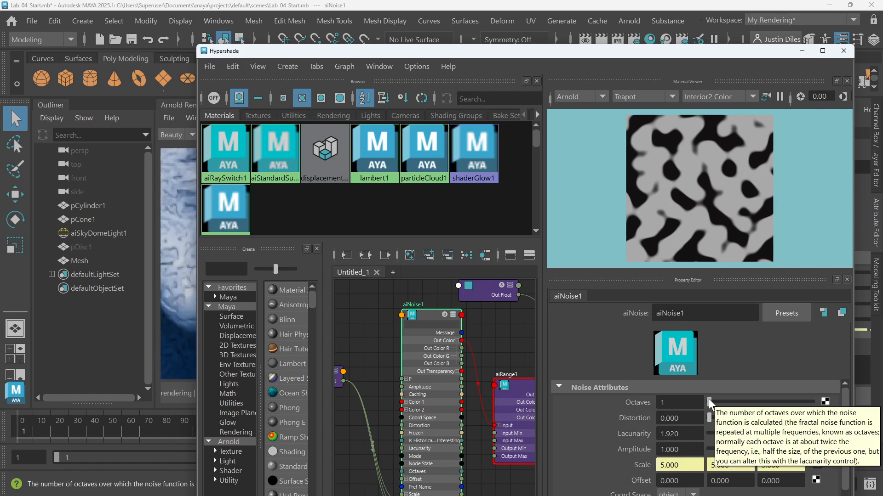
drag(708, 398, 735, 400)
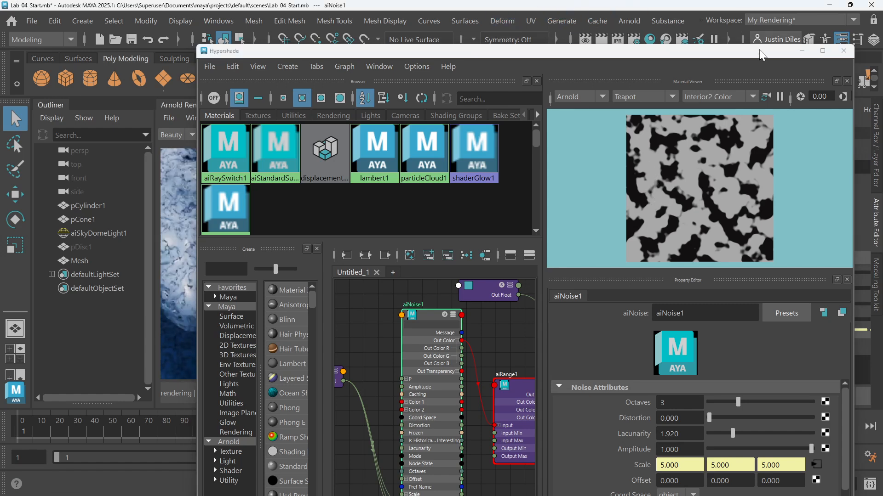
double_click(792, 51)
Zoom around the Arnold render to inspect the finer noise detail
click(535, 155)
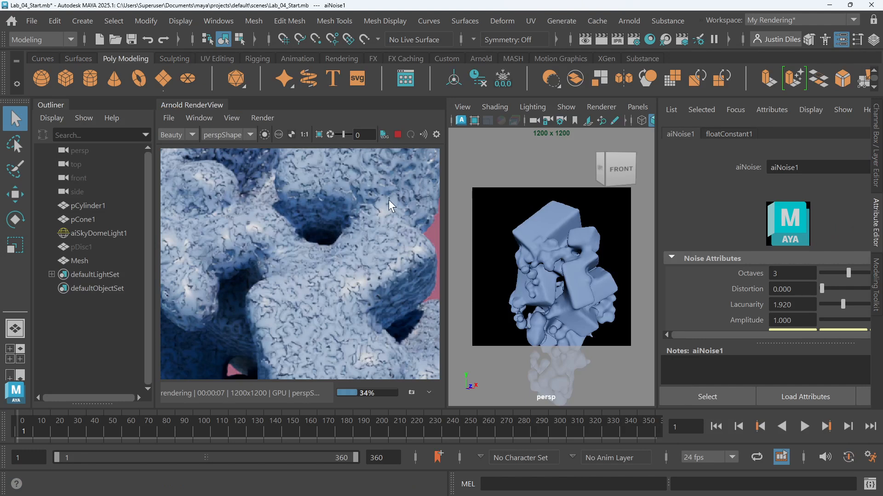
scroll(332, 251, down, 5)
scroll(333, 251, up, 4)
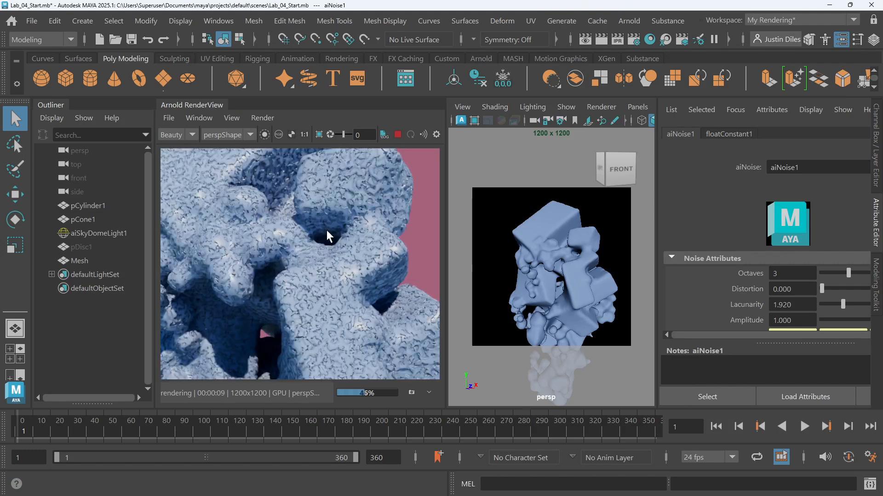
scroll(285, 227, down, 2)
scroll(328, 301, up, 3)
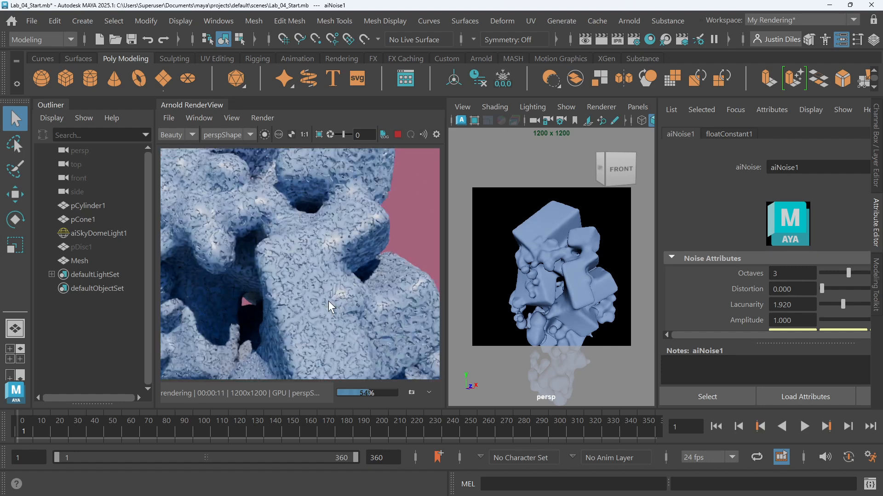
scroll(332, 258, down, 4)
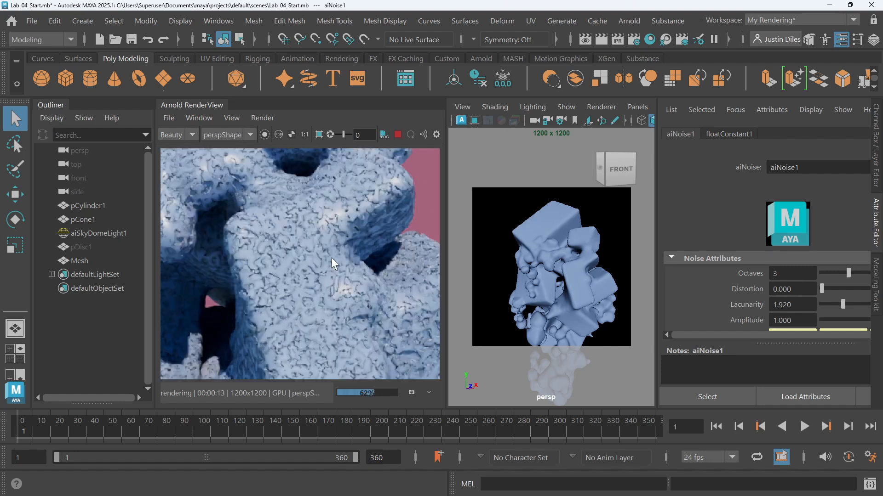
scroll(318, 250, up, 2)
scroll(318, 250, up, 2)
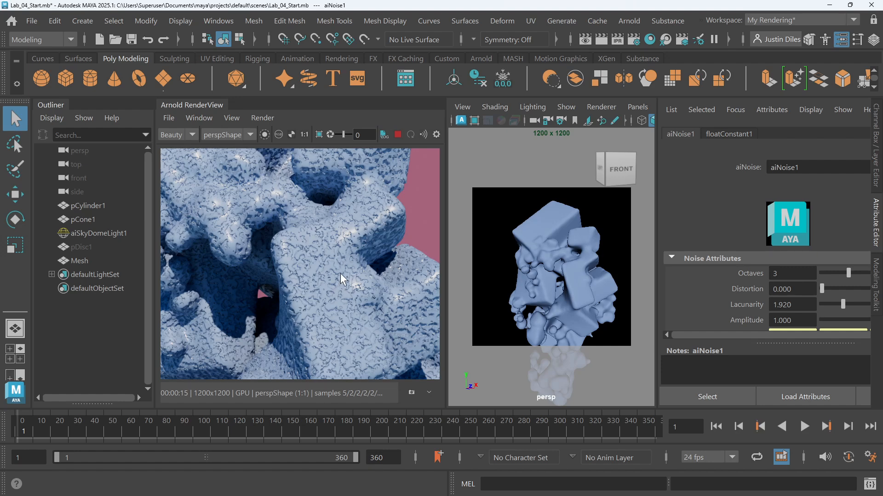
Rename the float constant driving aiNoise1's scale as noise_scale_1
click(649, 39)
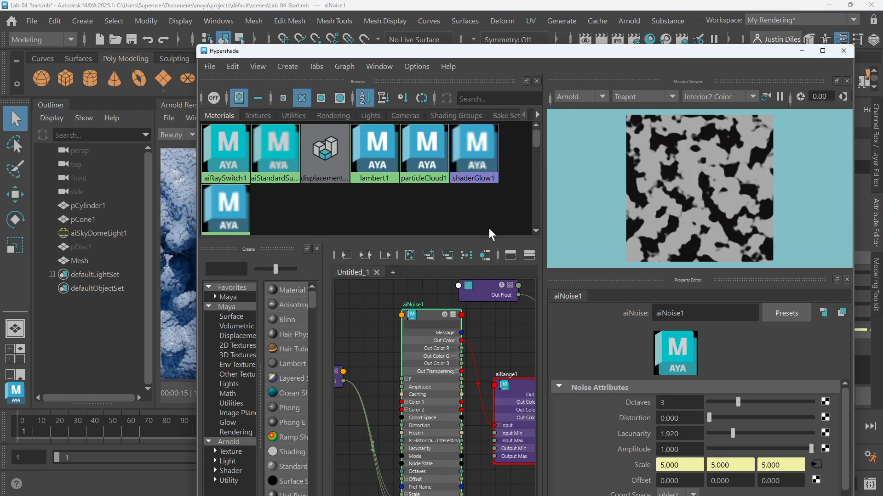
middle_drag(364, 326, 423, 309)
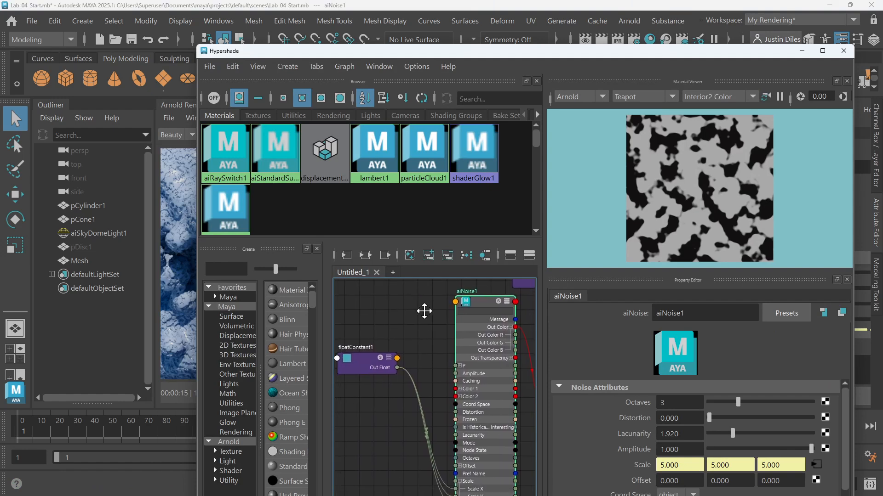
click(358, 367)
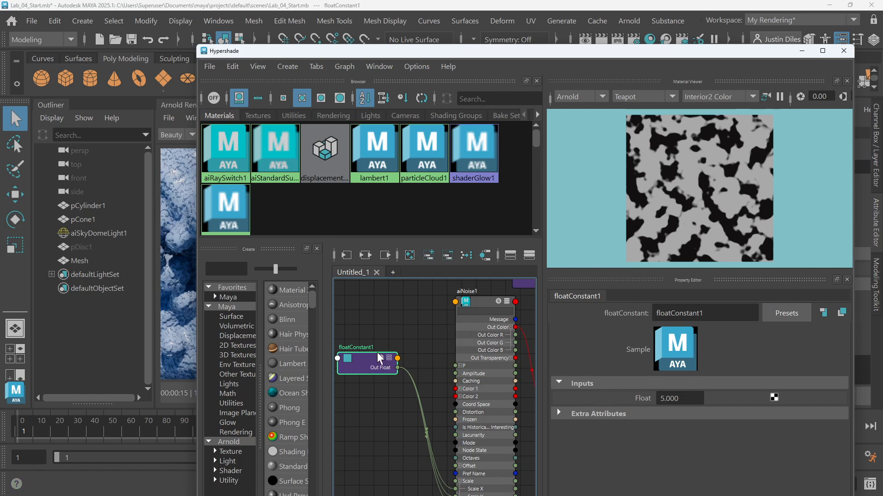
alt+middle_drag(429, 364, 420, 336)
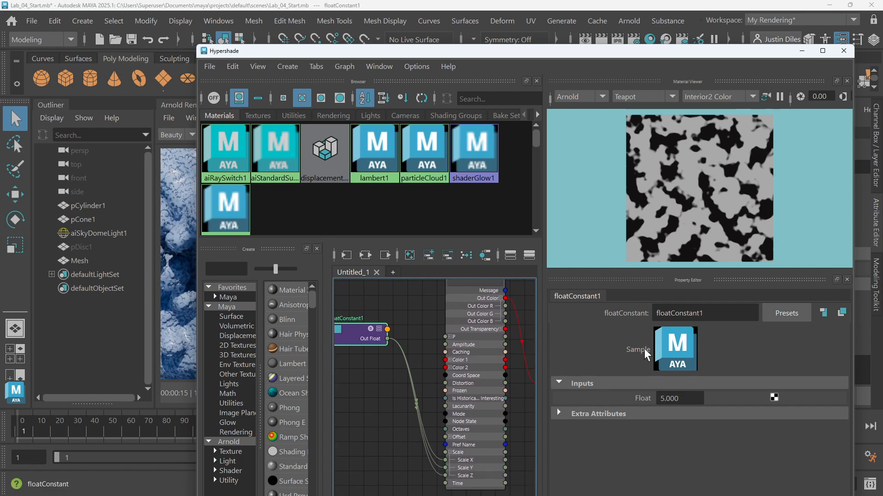
double_click(654, 313)
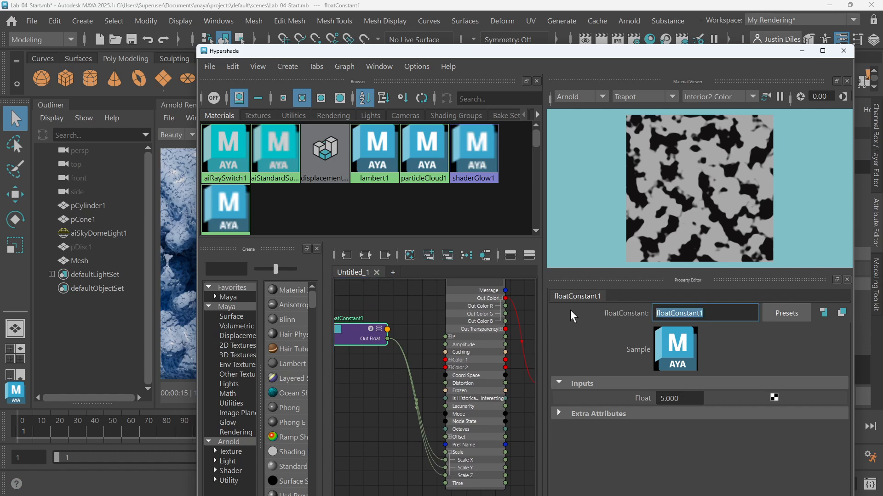
text(noise_scal)
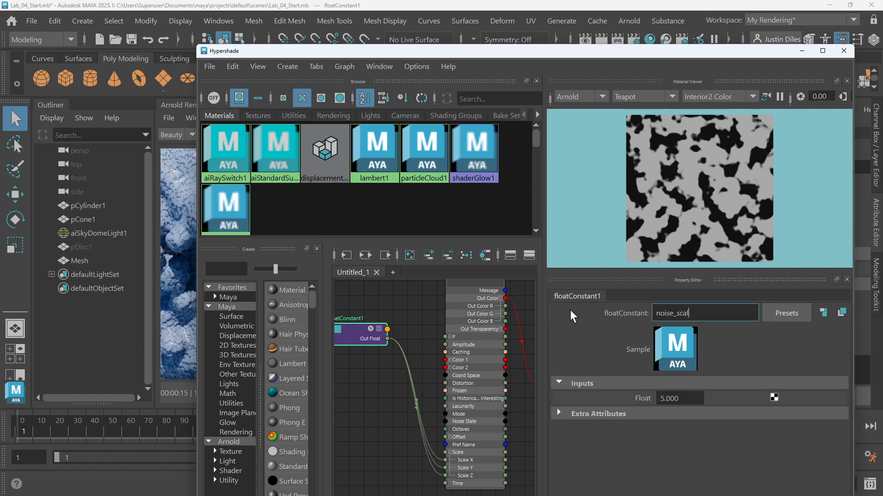
text(e_1)
key(Return)
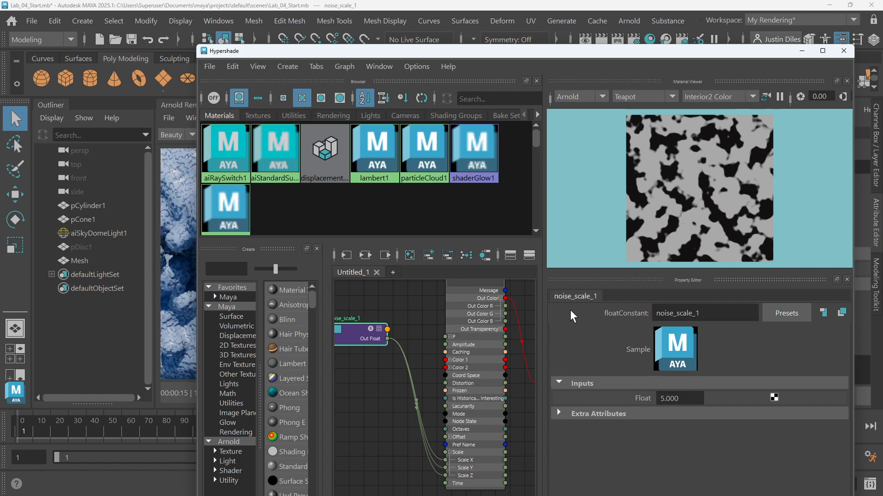
Set noise_scale_1's Float value to 3
drag(702, 398, 589, 388)
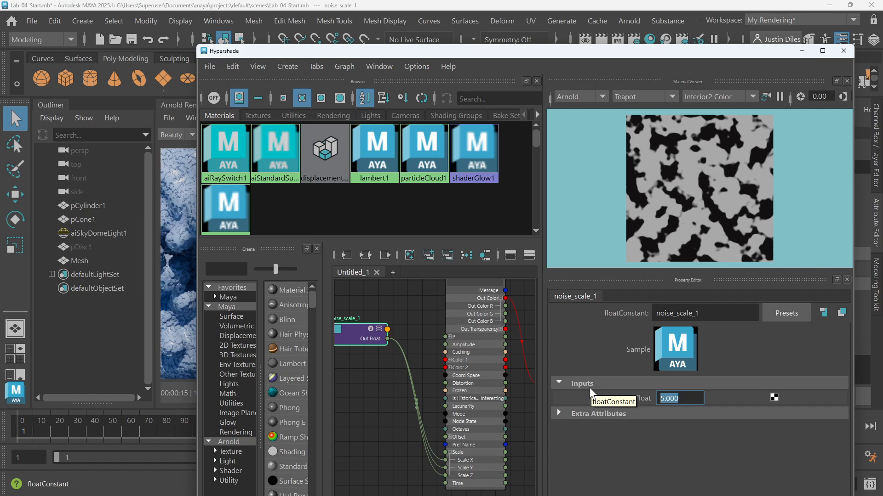
text(3)
key(Return)
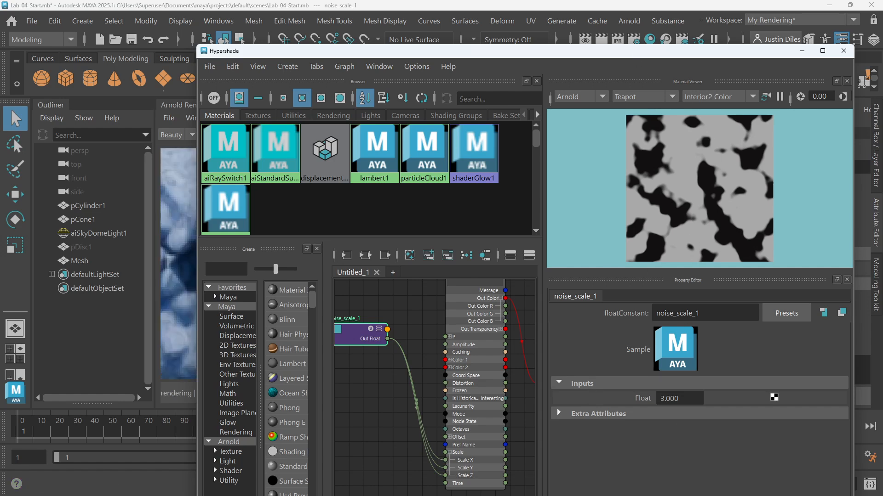
Set noise_scale_1's Float value to 1
drag(688, 398, 659, 399)
text(1)
key(Return)
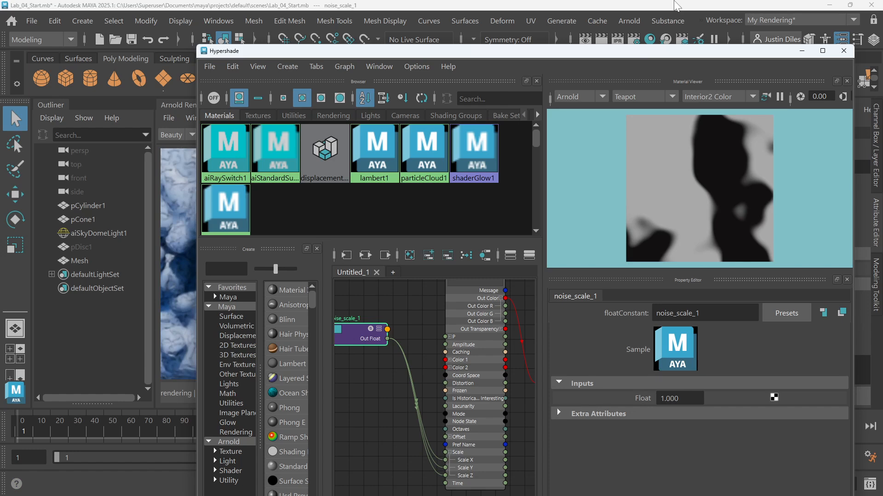
Check the render, then select the aiNoise1 node in the Hypershade to show its attributes
drag(632, 47, 628, 331)
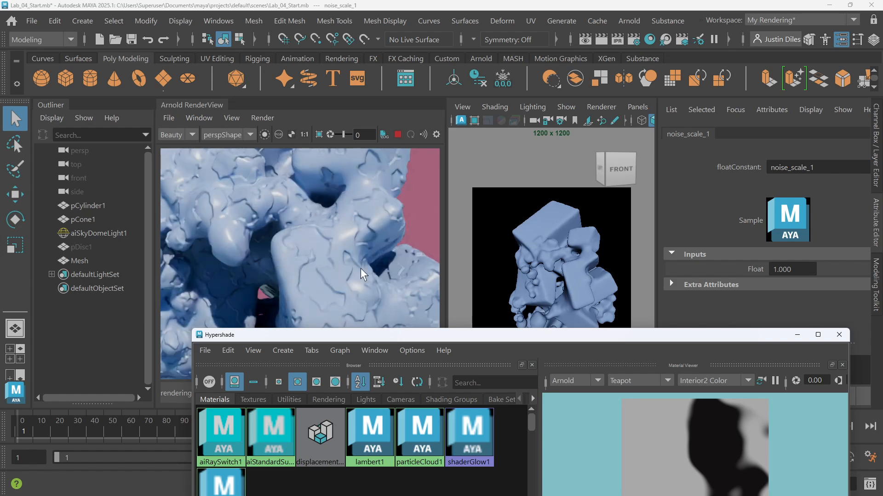
scroll(340, 239, down, 3)
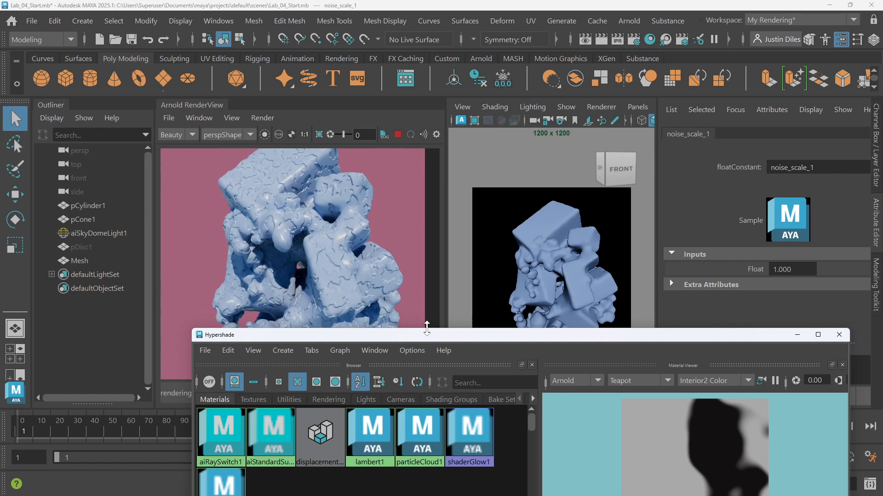
drag(426, 328, 432, 121)
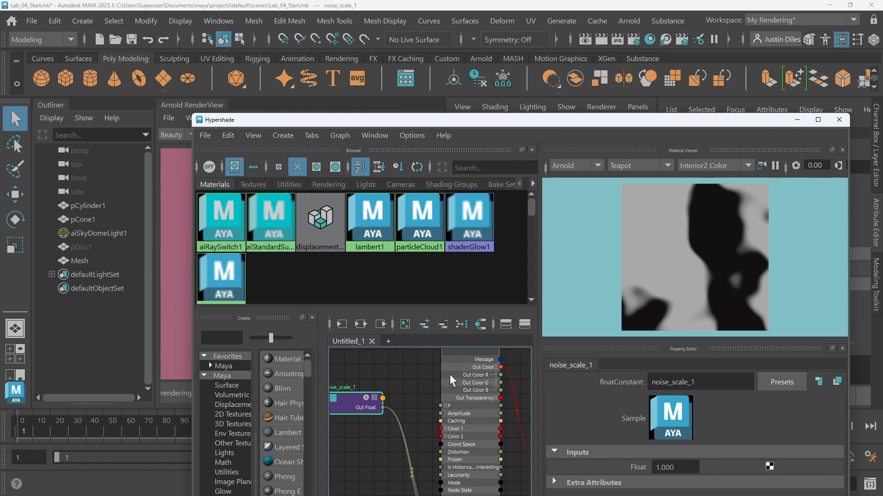
scroll(450, 375, down, 2)
click(464, 351)
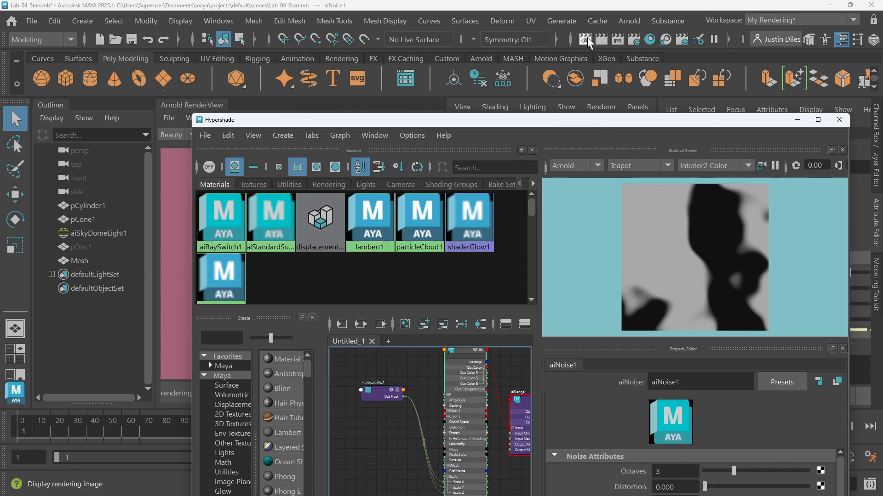
drag(592, 122, 536, 67)
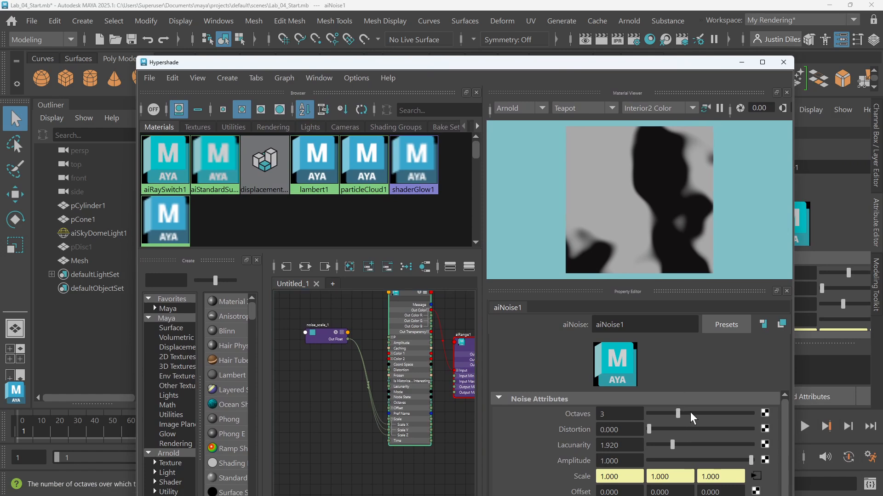
Set aiNoise1's Octaves to 6
drag(690, 413, 719, 418)
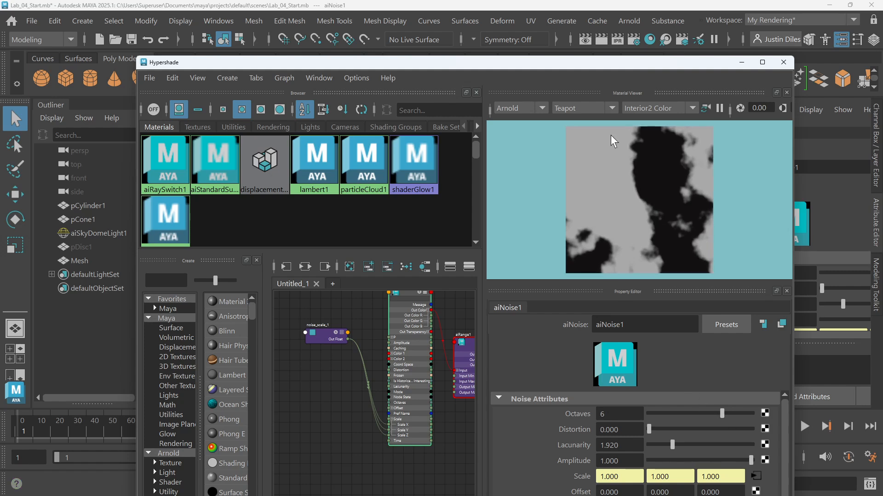
Select the Mesh and set its Arnold Subdivision Iterations to 2
drag(610, 64, 592, 338)
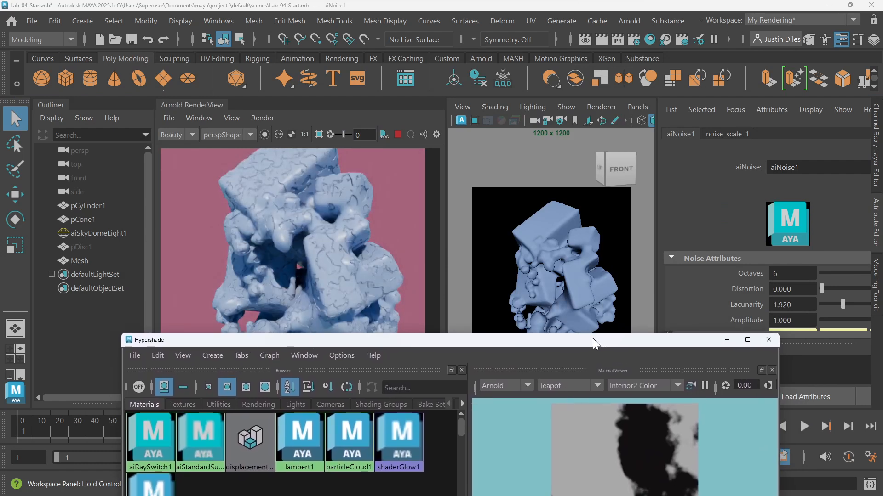
scroll(347, 261, up, 3)
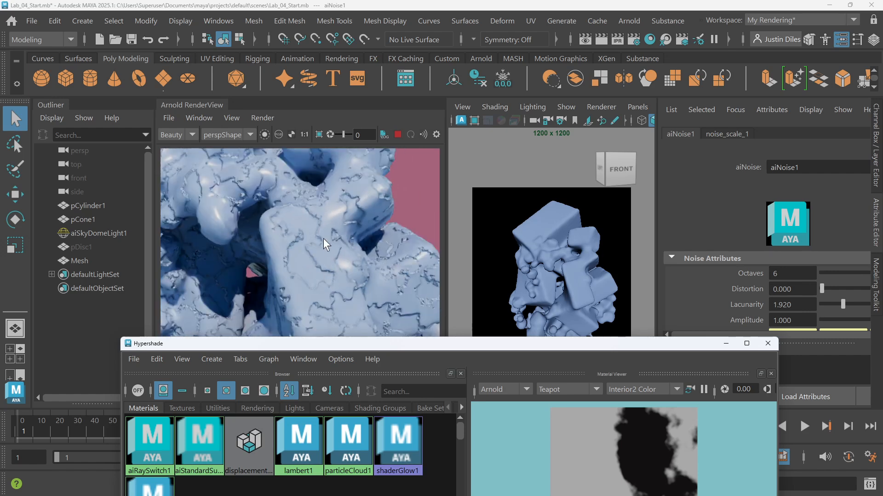
scroll(323, 238, up, 2)
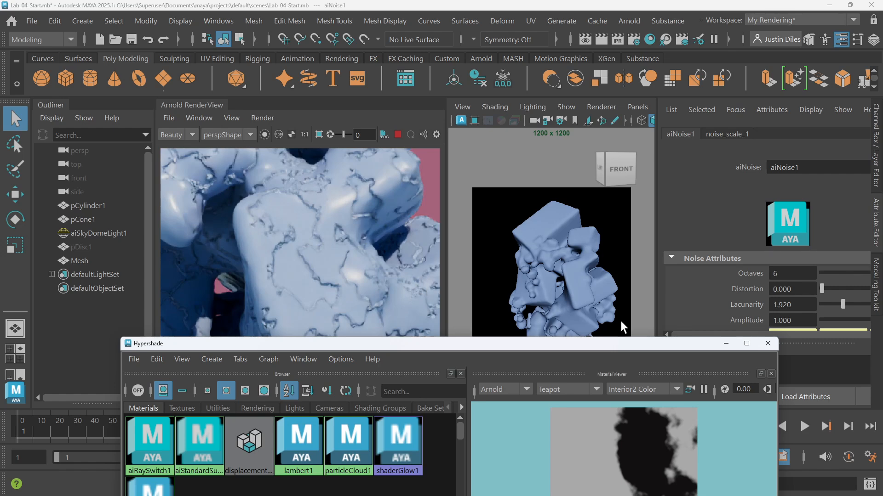
click(574, 255)
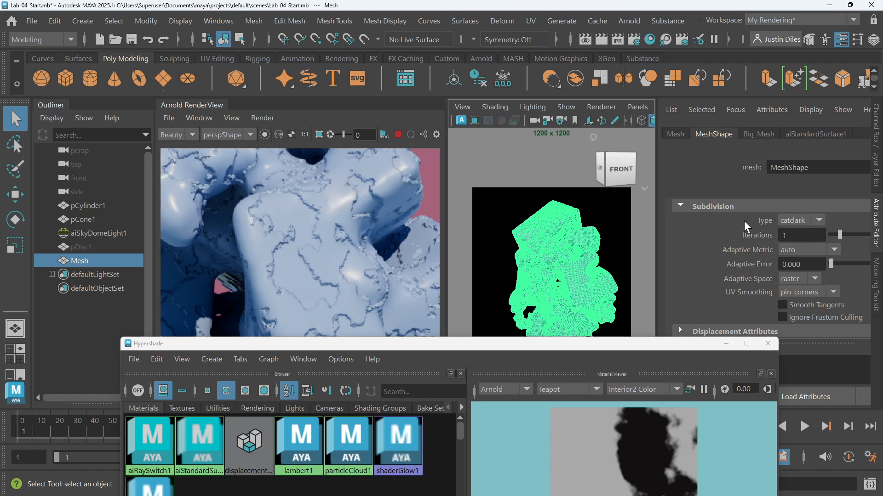
click(679, 204)
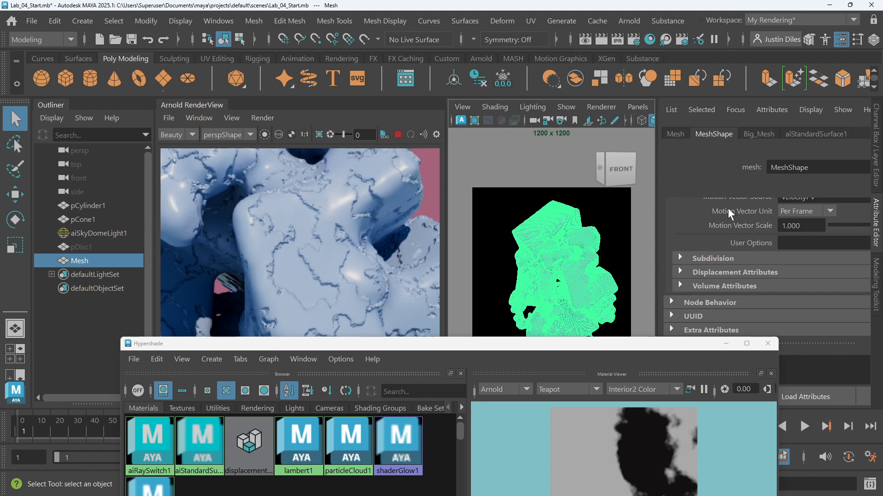
click(678, 258)
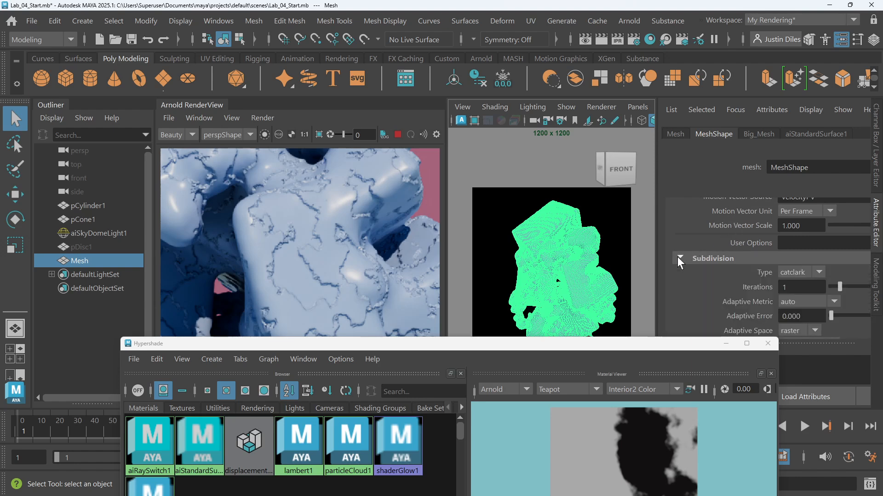
drag(793, 288, 760, 278)
text(2)
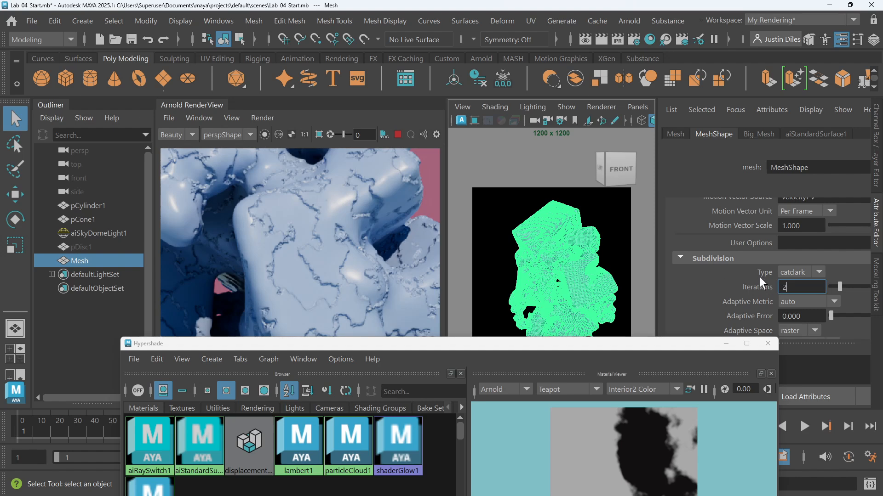
key(Return)
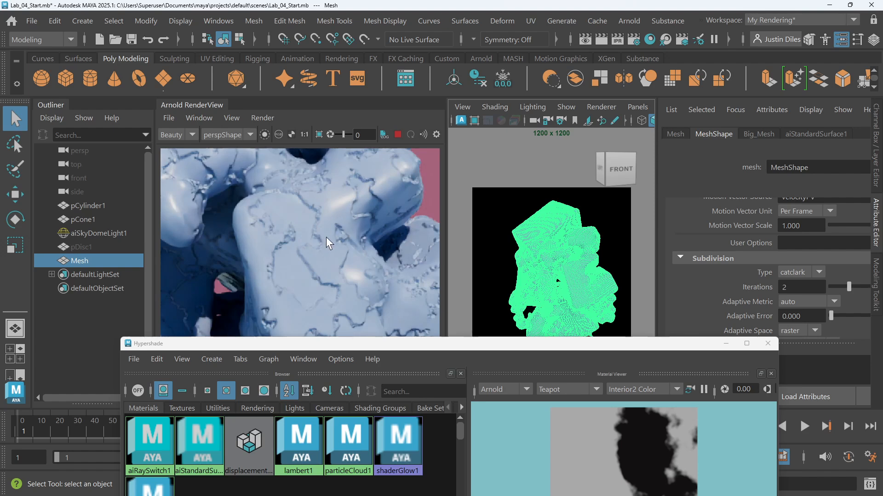
Examine the displaced surface detail in the Arnold RenderView
scroll(328, 241, down, 2)
scroll(333, 247, up, 2)
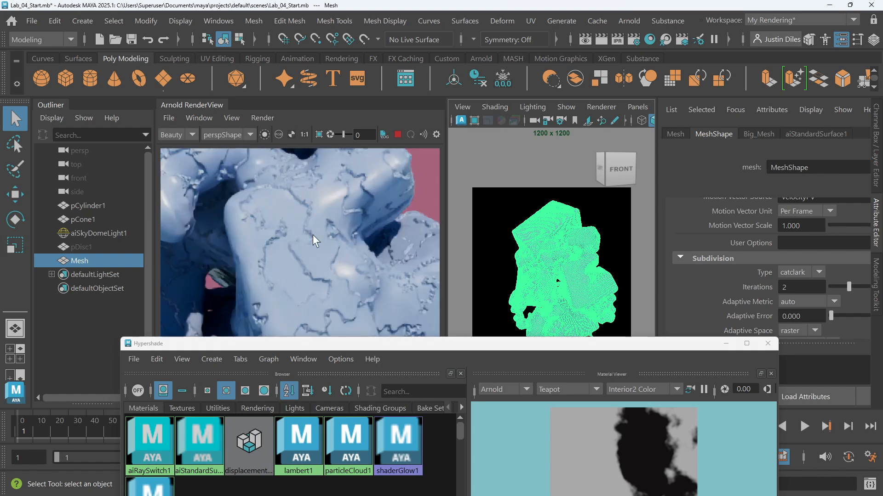
scroll(292, 246, down, 2)
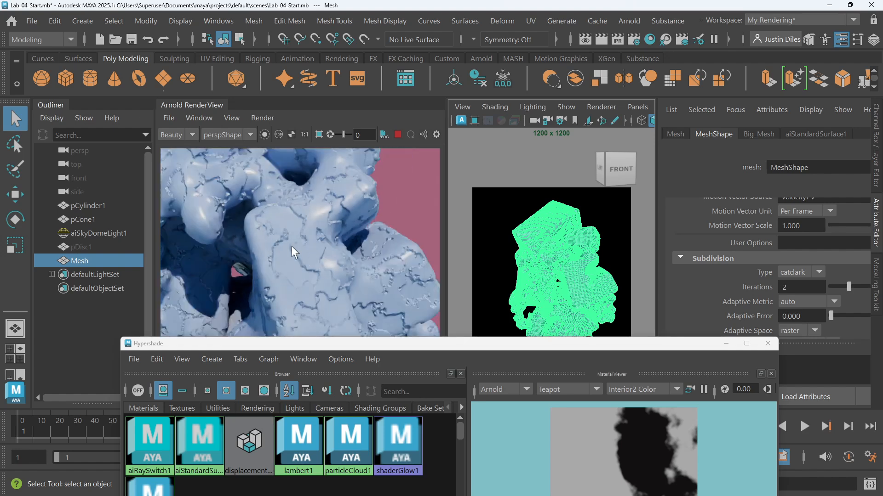
middle_drag(296, 230, 341, 280)
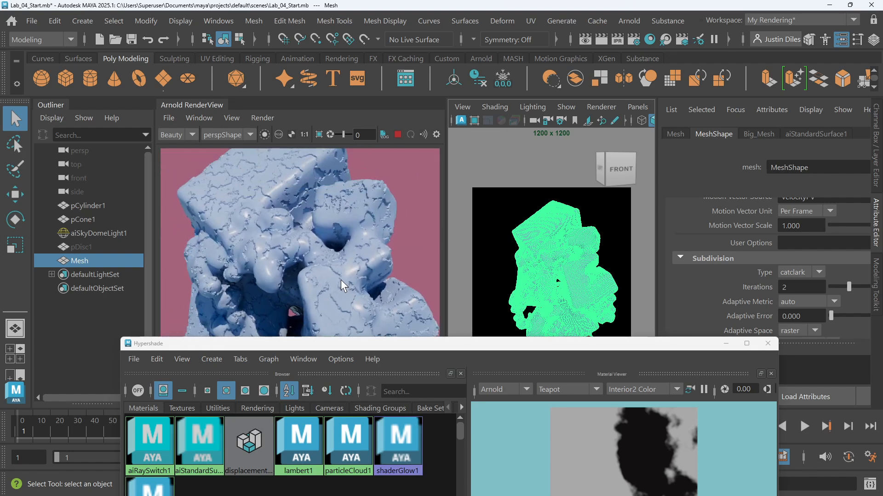
scroll(346, 198, up, 3)
scroll(347, 197, down, 3)
scroll(360, 189, up, 4)
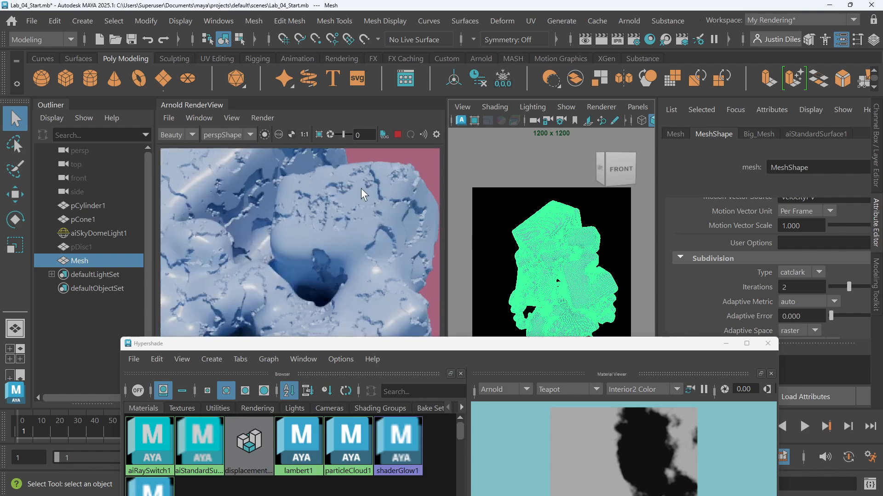
middle_drag(350, 179, 330, 211)
scroll(330, 211, down, 3)
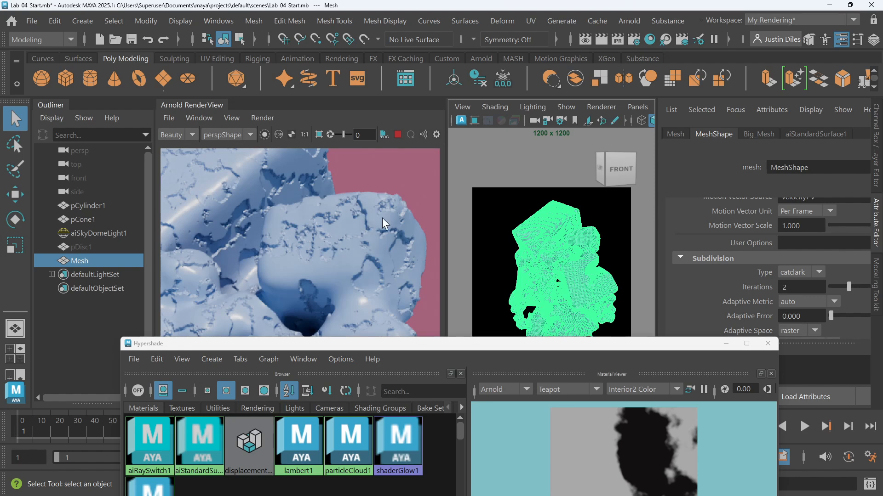
middle_drag(382, 217, 376, 227)
scroll(320, 239, up, 4)
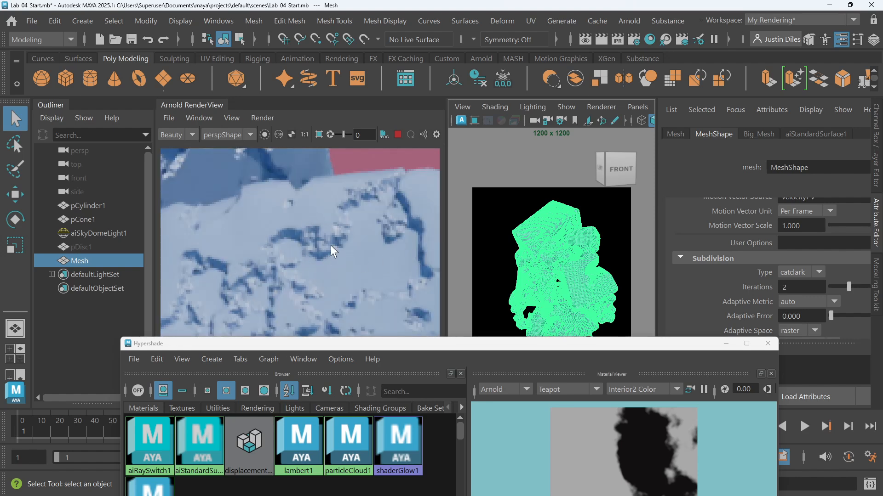
scroll(301, 238, down, 3)
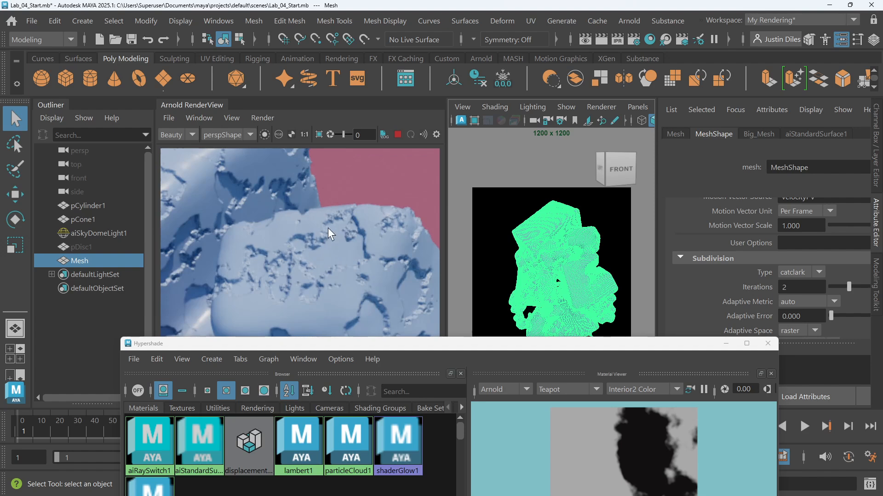
scroll(312, 236, down, 2)
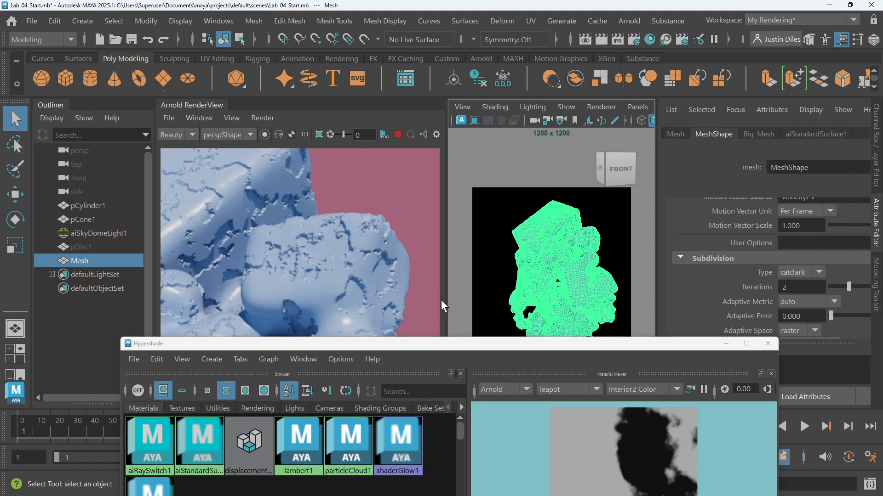
Select aiNoise1 and set its Distortion to 0.897 and Lacunarity to 1.951
drag(485, 346, 520, 48)
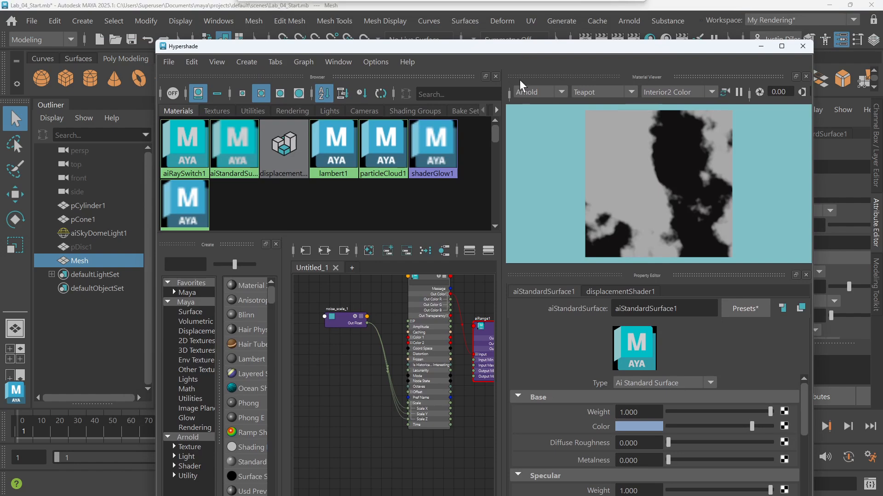
drag(430, 276, 427, 288)
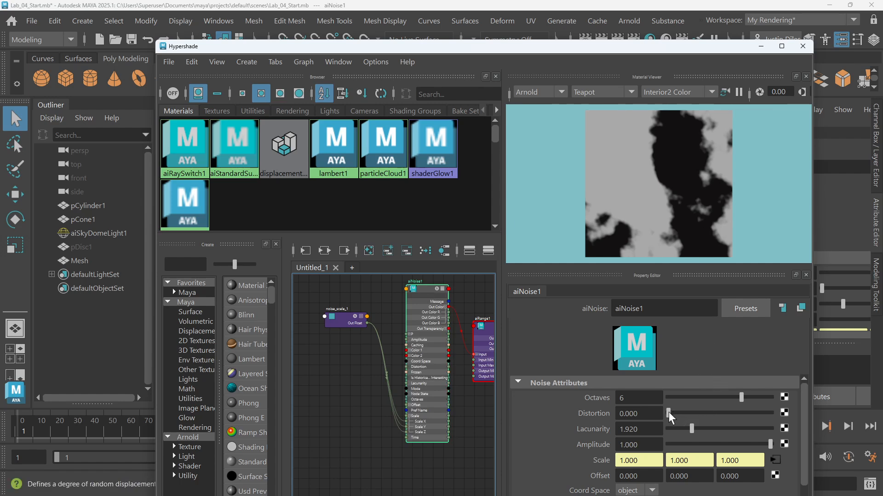
drag(668, 412, 671, 415)
mouse_move(672, 412)
mouse_down()
mouse_move(682, 408)
mouse_move(677, 402)
mouse_up()
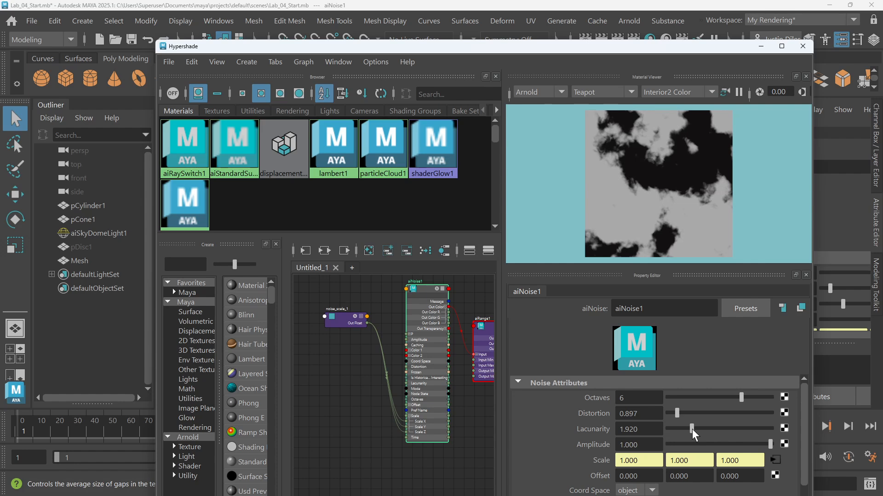
mouse_move(692, 426)
mouse_down()
mouse_move(736, 423)
mouse_move(650, 418)
mouse_move(716, 426)
mouse_move(692, 421)
mouse_up()
Review aiNoise1's remaining attributes and the Coord Space options without changing them
scroll(694, 425, down, 4)
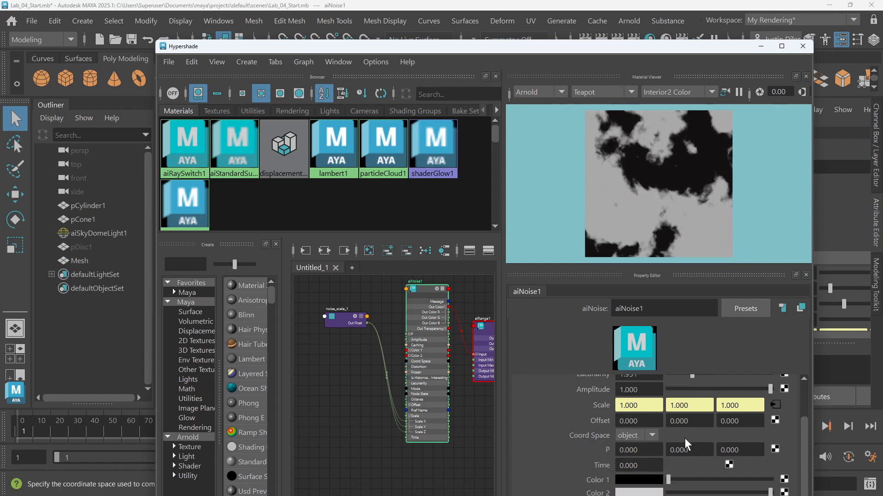
scroll(671, 437, down, 2)
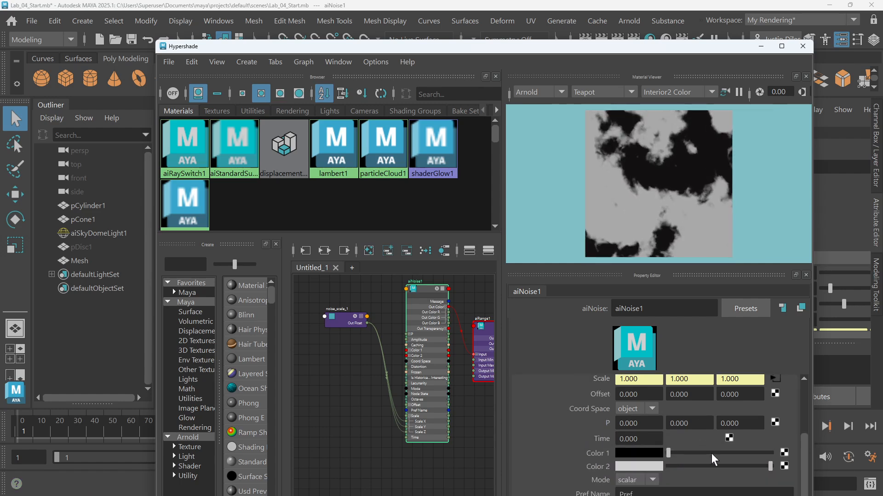
scroll(694, 438, up, 4)
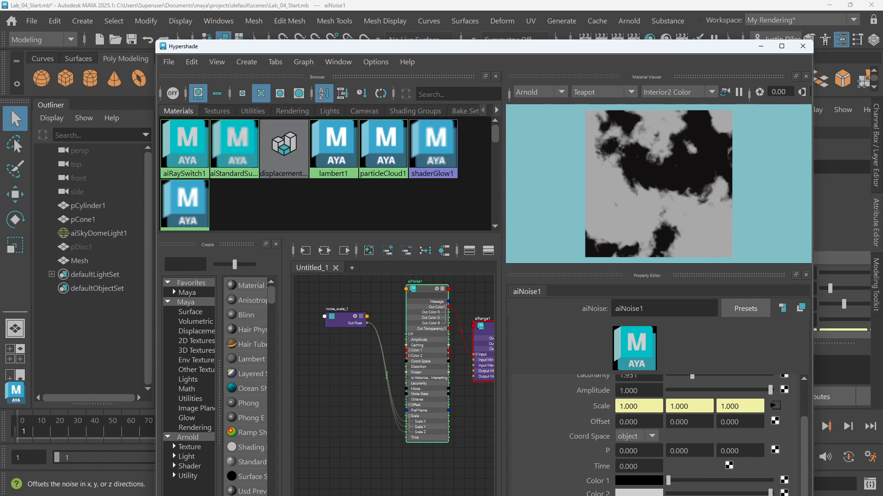
scroll(694, 438, up, 2)
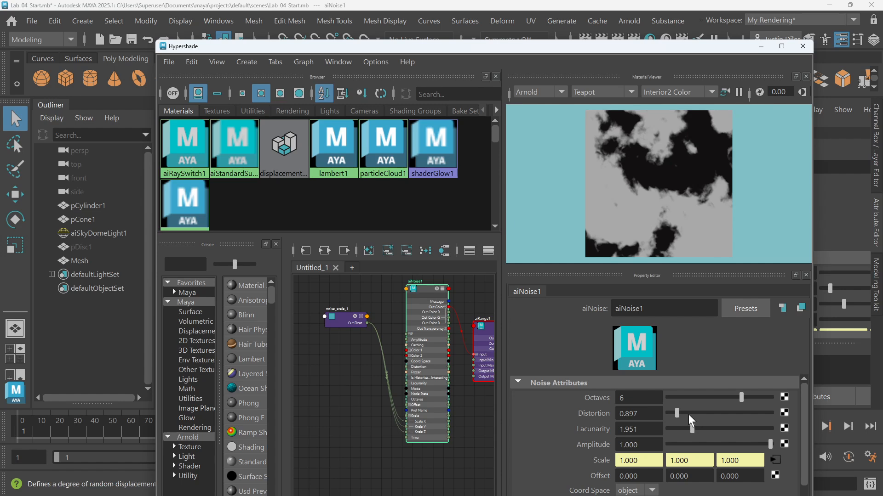
scroll(688, 414, down, 2)
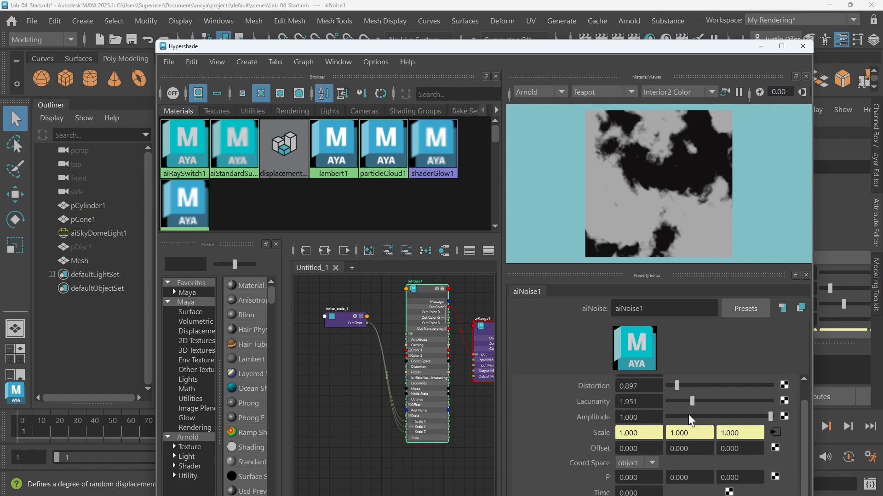
scroll(688, 415, down, 2)
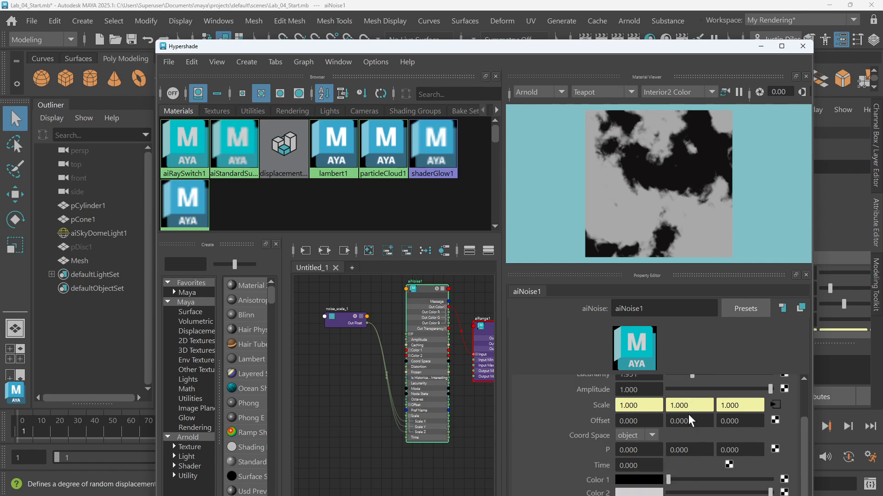
click(654, 434)
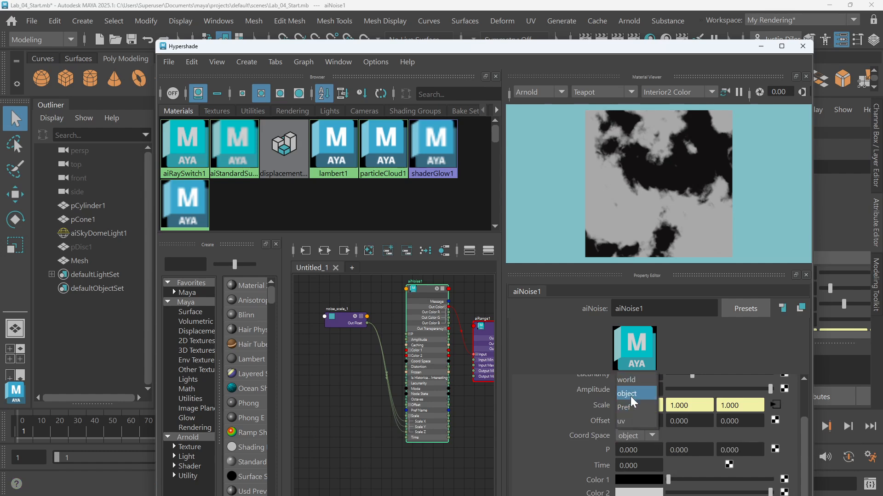
click(547, 451)
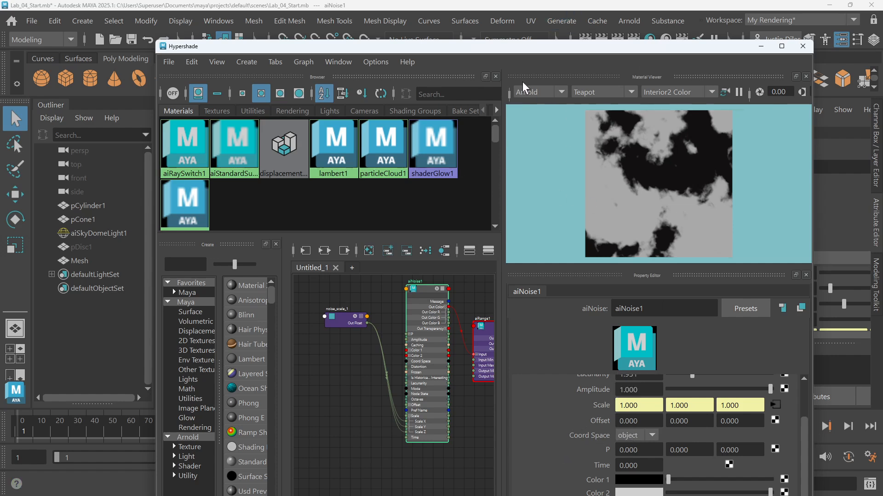
Check the render, then review aiNoise1's Mode and Coord Space options without changing them
drag(514, 50, 495, 323)
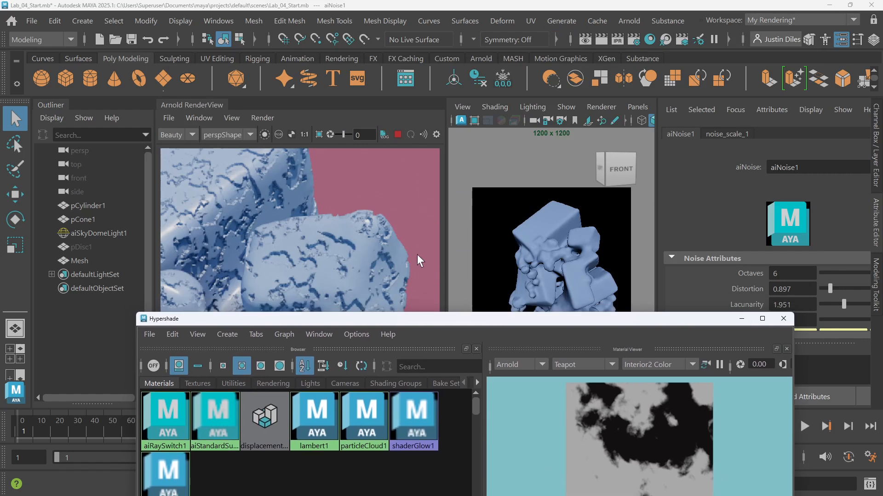
drag(508, 318, 538, 33)
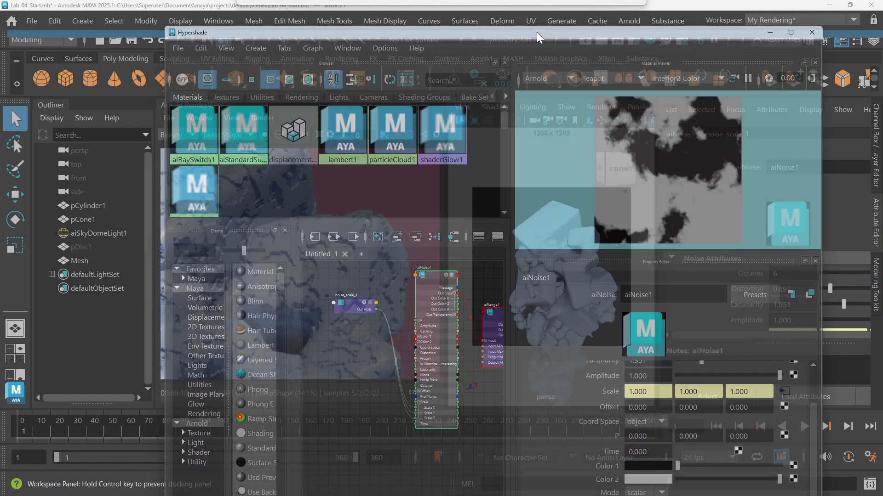
scroll(659, 465, down, 2)
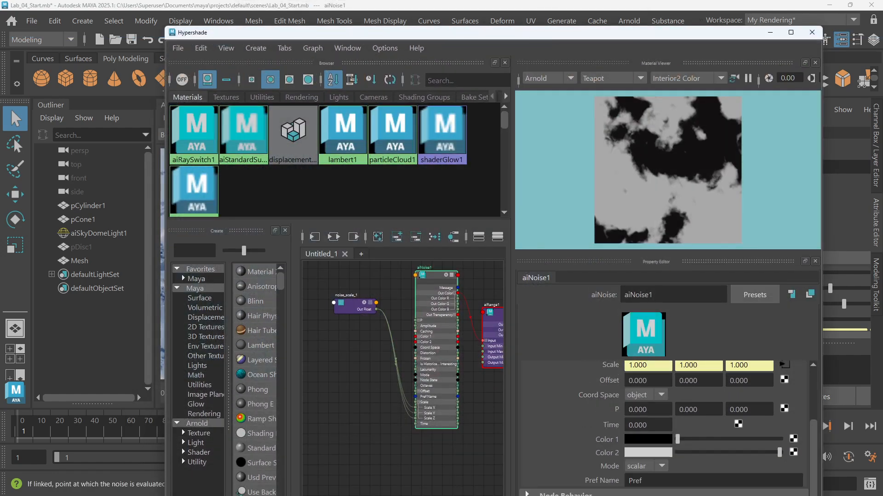
click(662, 467)
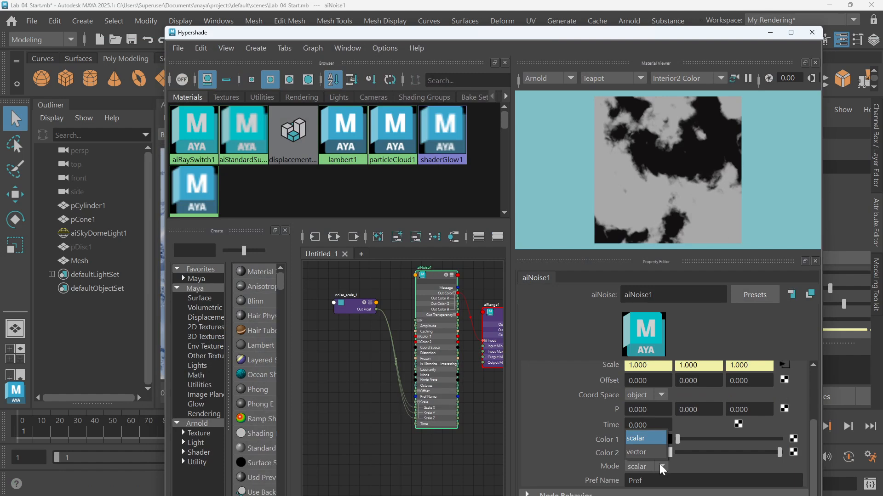
click(662, 468)
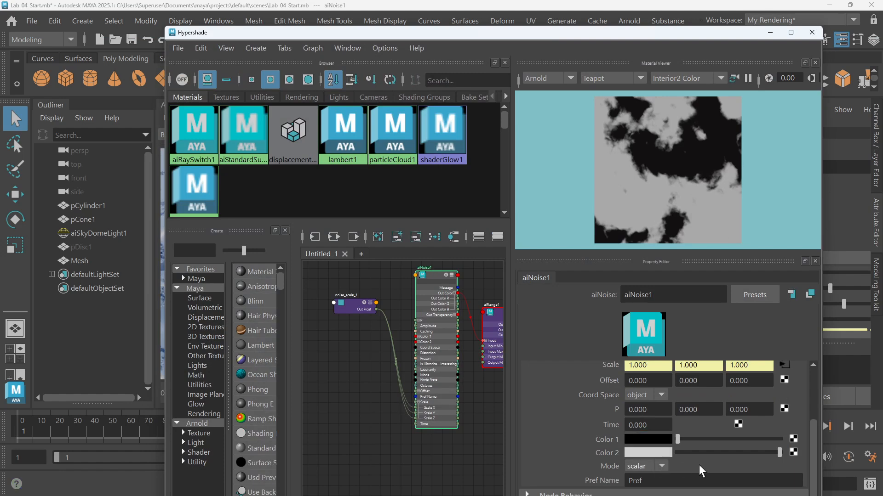
click(660, 394)
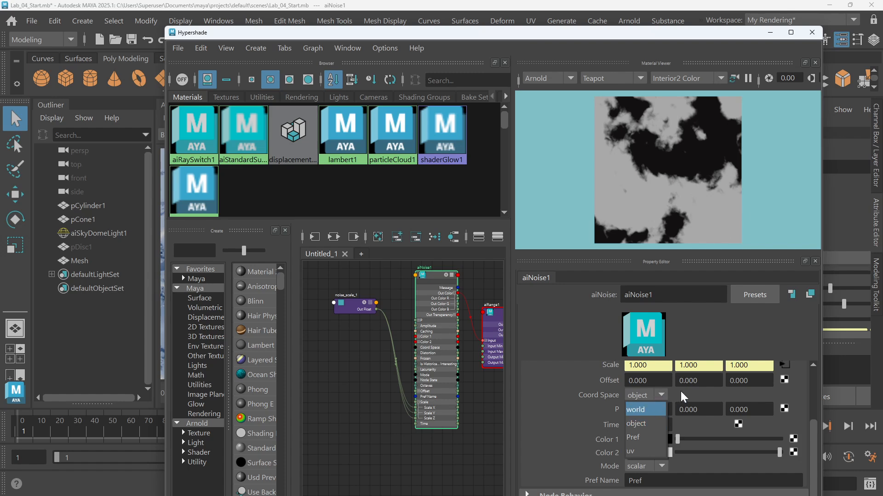
click(682, 396)
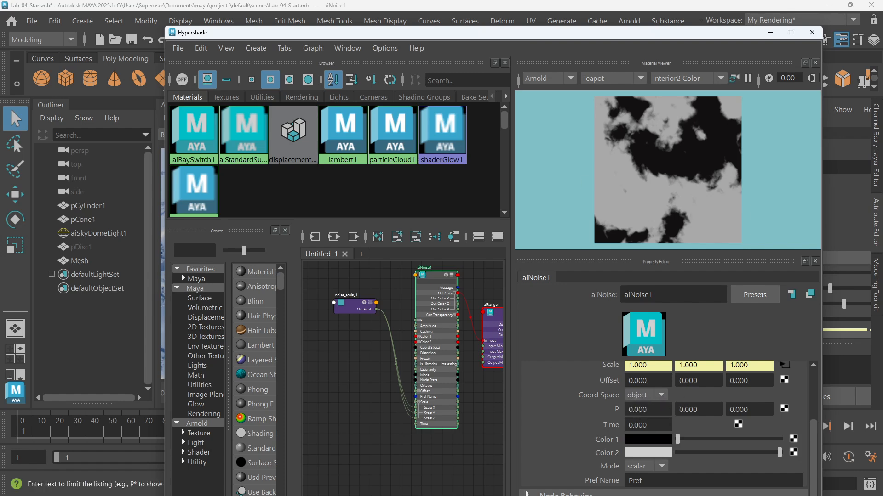
Set the noise_scale_1 float constant's Float value to 2
drag(525, 35, 521, 317)
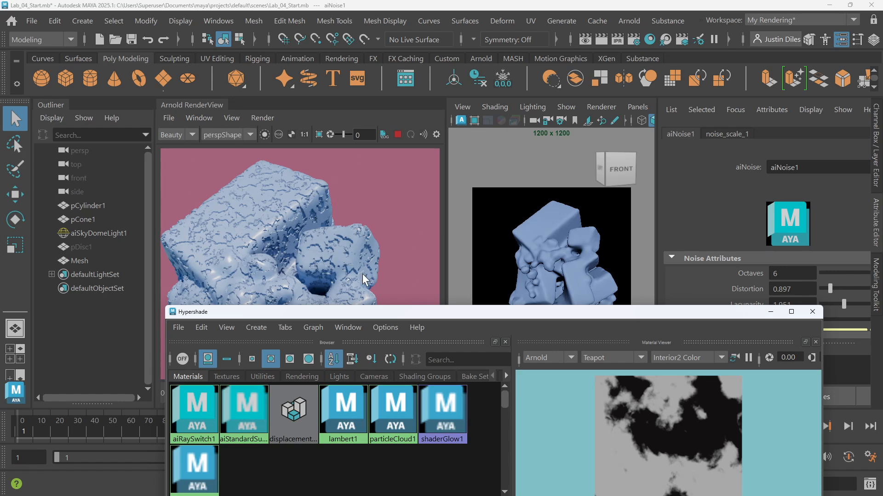
drag(417, 315, 437, 84)
click(371, 356)
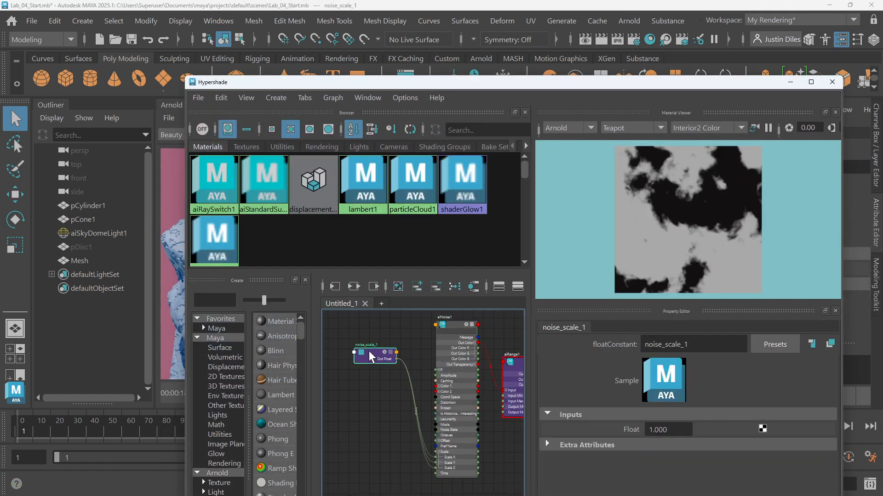
double_click(658, 429)
text(2)
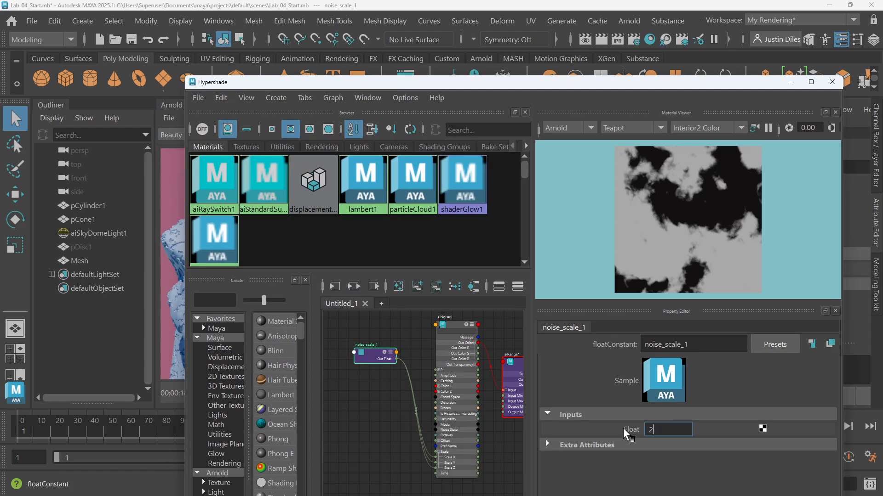
key(Return)
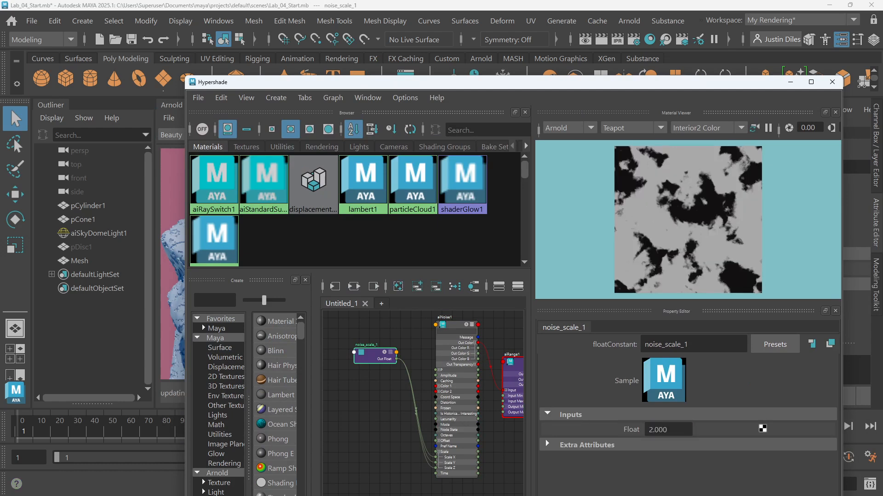
Select aiNoise1 and set its Lacunarity to 2.040 and Amplitude to 0.834
click(455, 333)
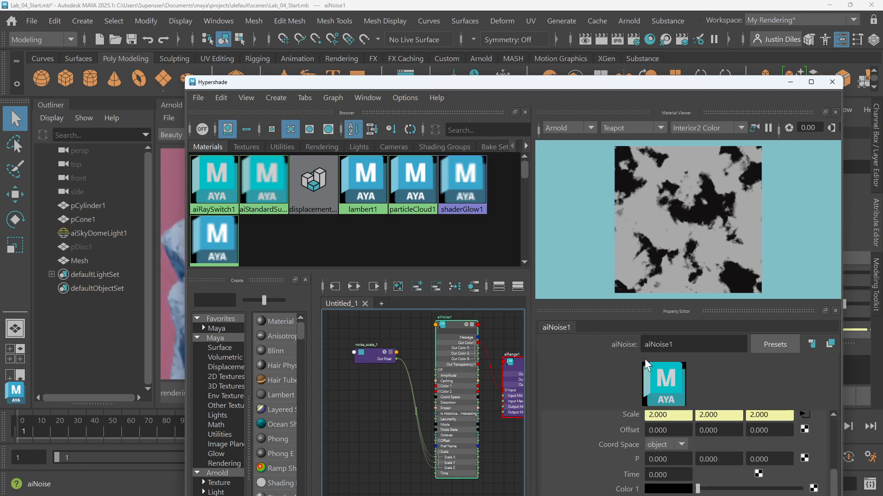
scroll(720, 429, up, 2)
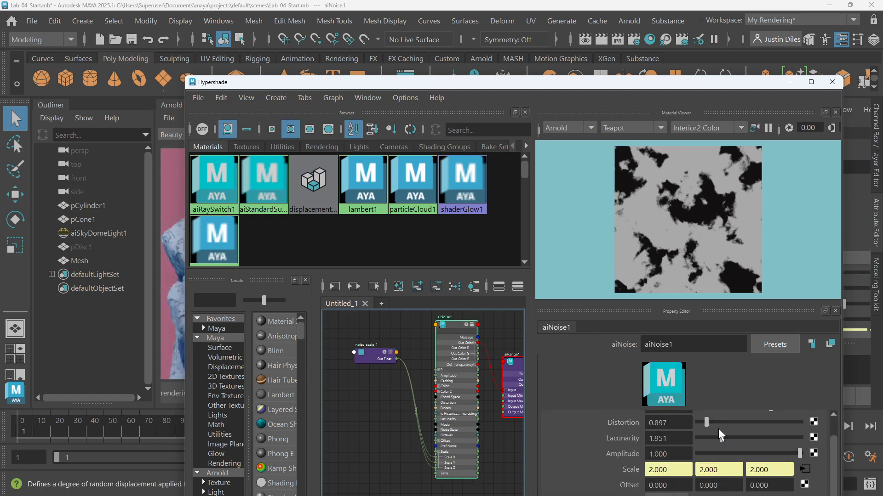
scroll(718, 428, up, 3)
mouse_move(723, 465)
mouse_down()
mouse_move(716, 464)
mouse_move(724, 466)
mouse_up()
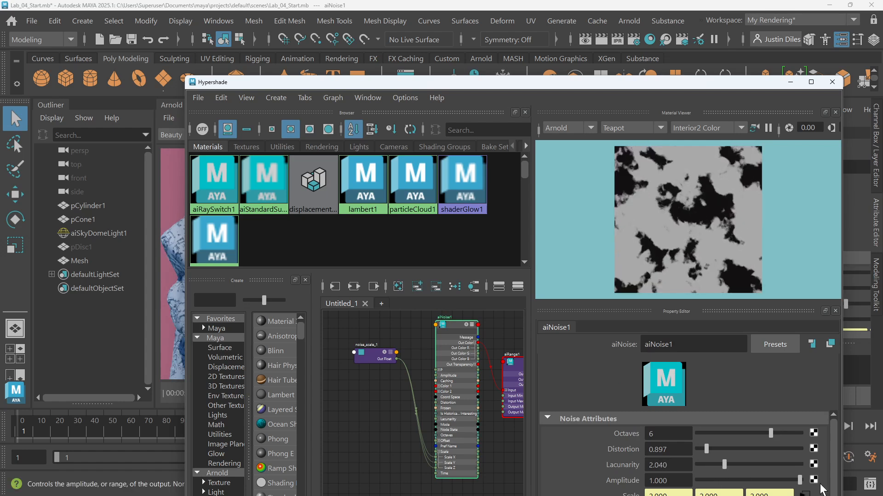
drag(799, 481, 782, 473)
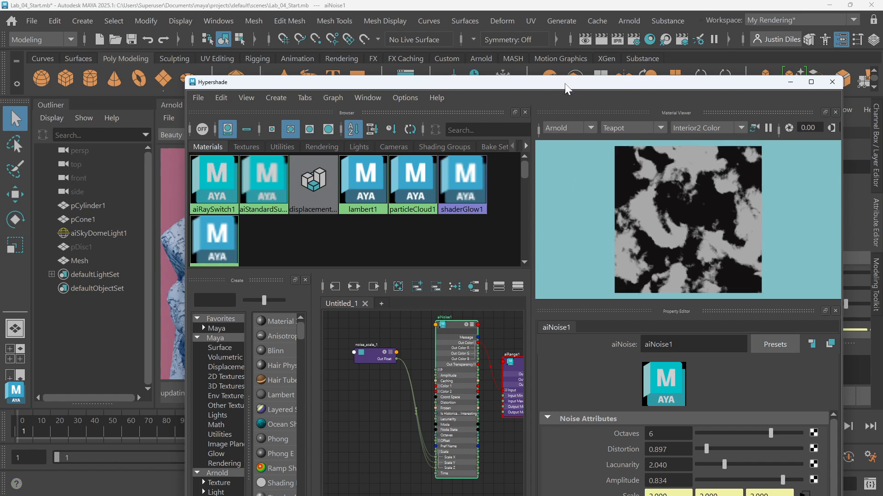
Set the noise_scale_1 float constant's Float value to 1.5
drag(565, 83, 568, 116)
click(391, 387)
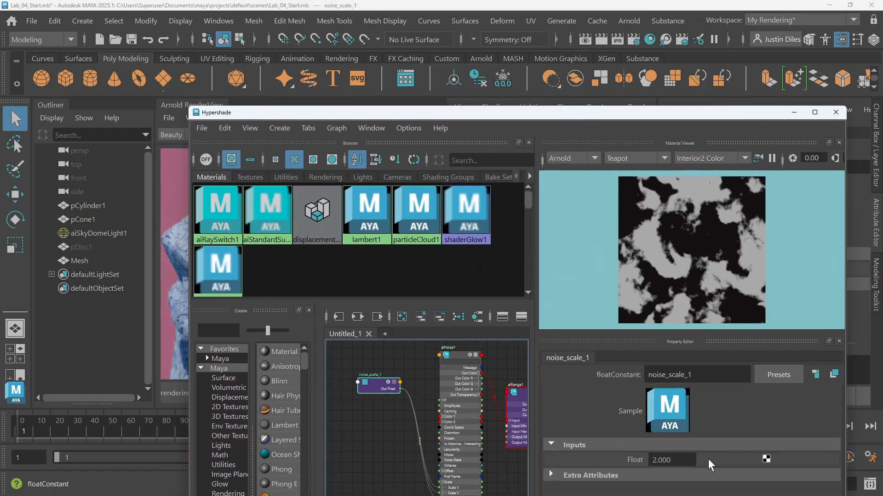
click(671, 460)
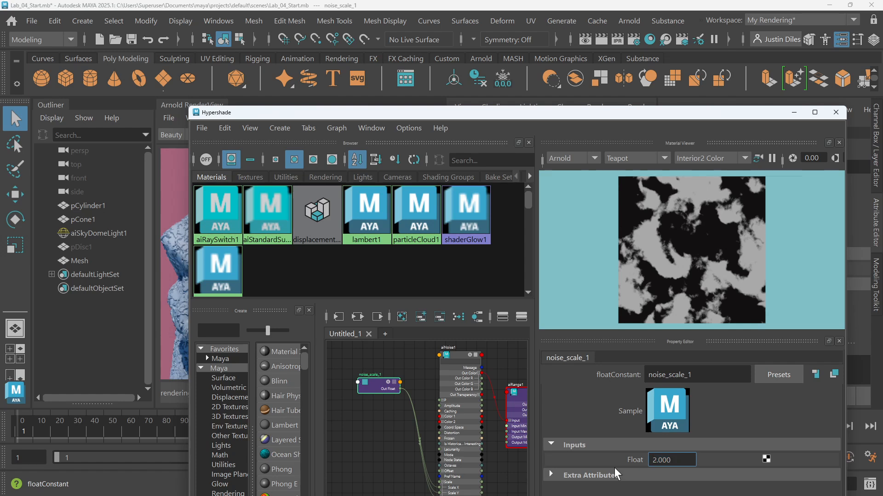
text(1)
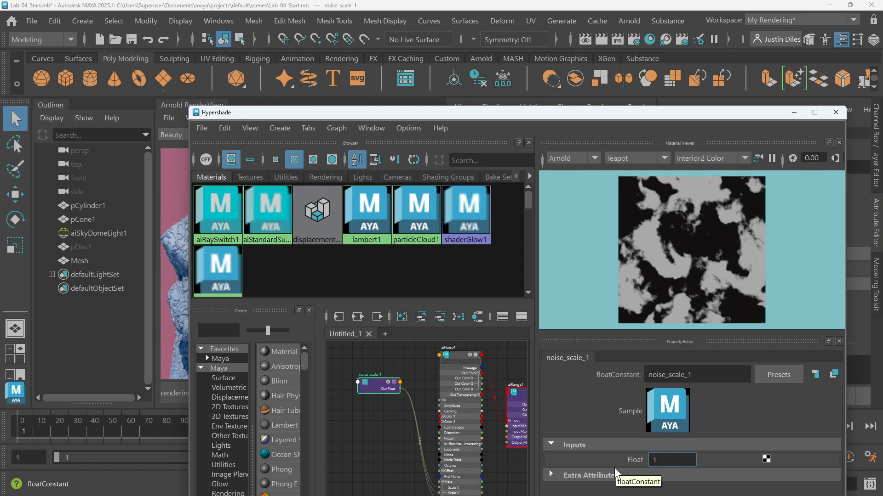
text(.5)
key(Return)
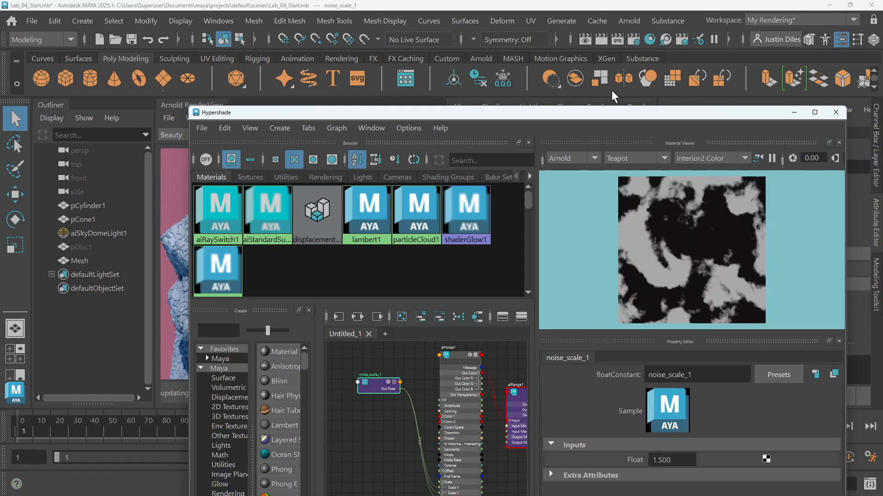
Select aiRange1 in the node graph and open its Output Min value for editing
drag(551, 115, 559, 326)
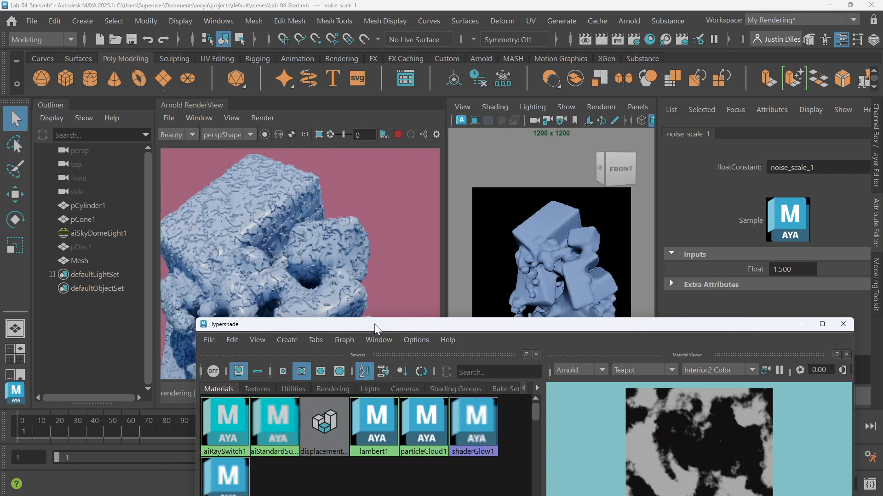
drag(368, 325, 365, 50)
alt+middle_drag(480, 351, 347, 360)
scroll(370, 361, up, 5)
click(396, 307)
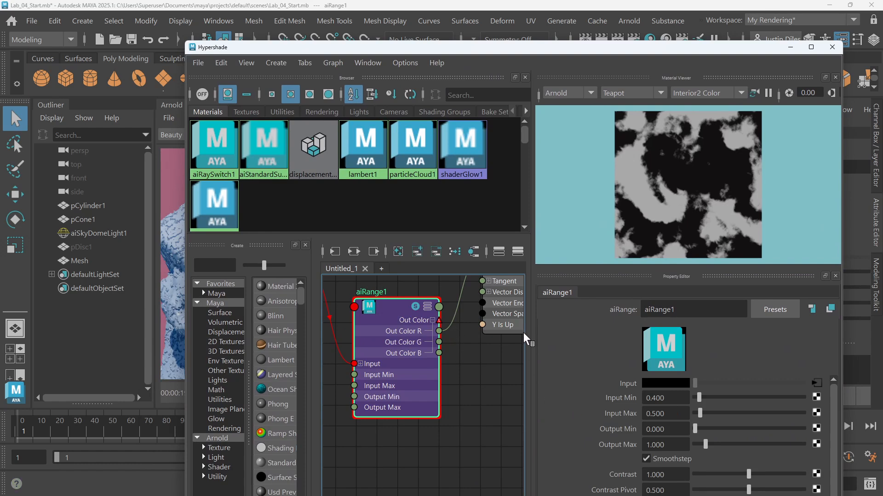
click(665, 429)
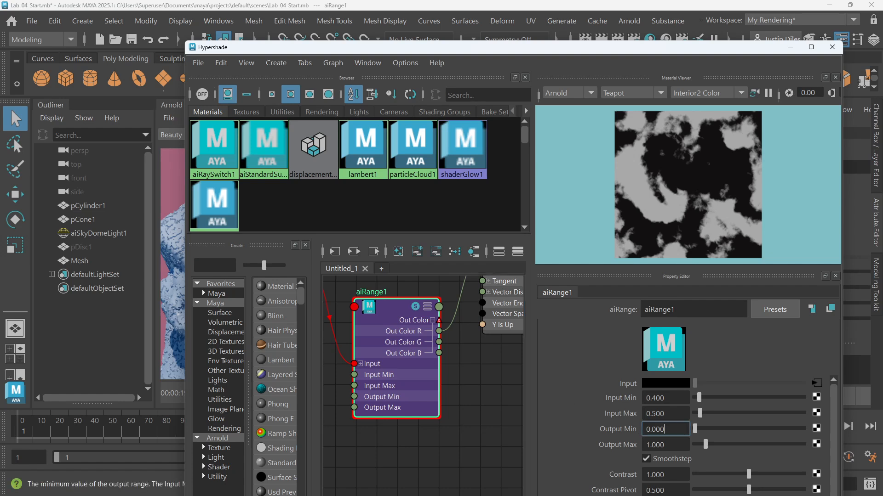
double_click(662, 430)
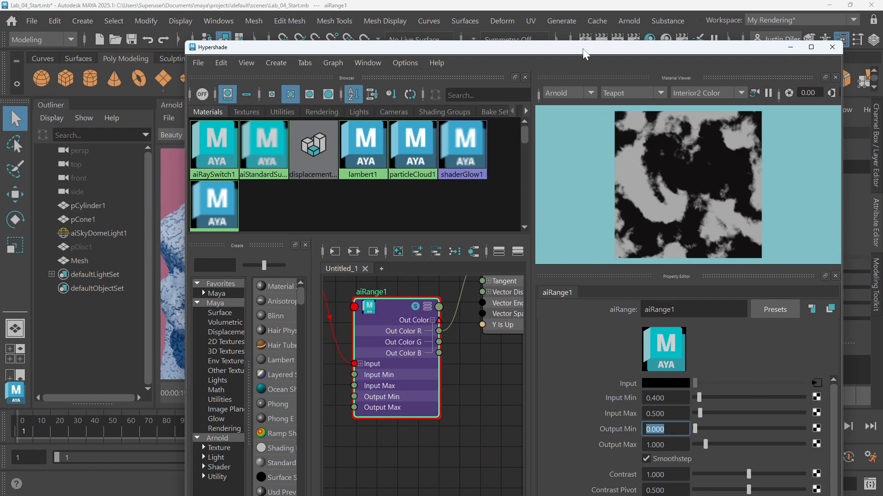
drag(581, 51, 630, 29)
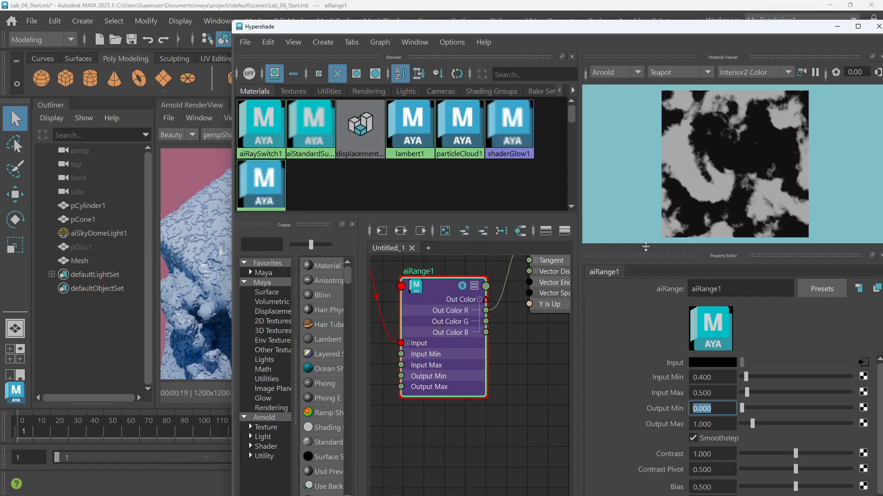
Turn off aiRange1's Smoothstep, check the render, then turn Smoothstep back on
click(693, 438)
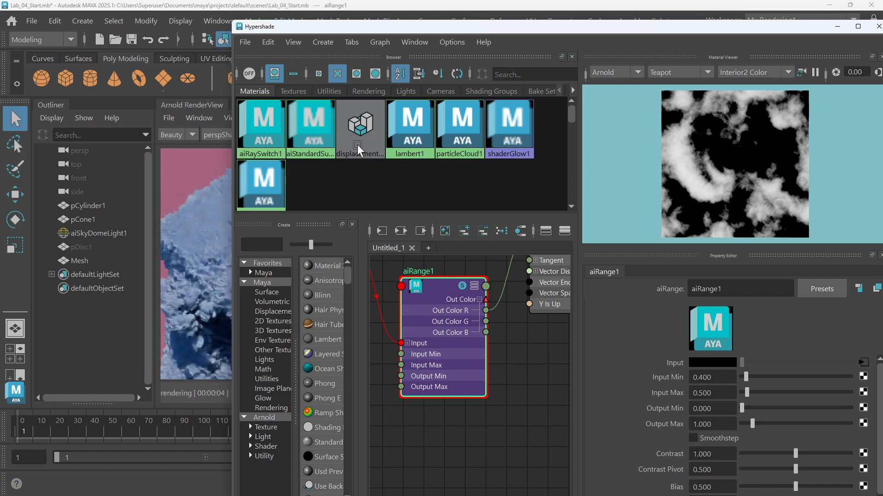
drag(345, 28, 310, 350)
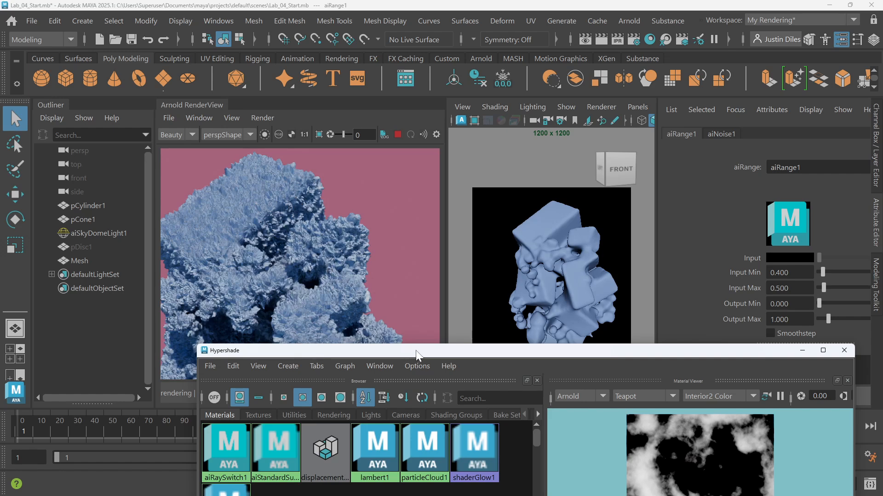
drag(416, 354, 410, 78)
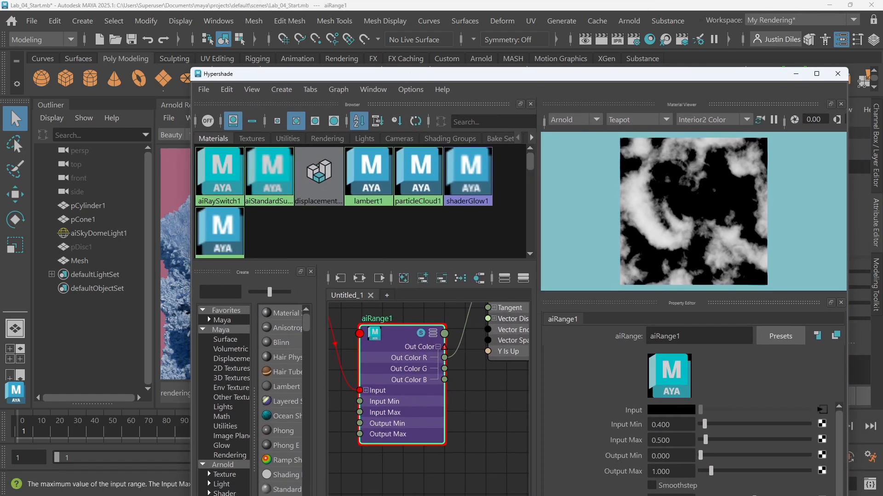
click(655, 486)
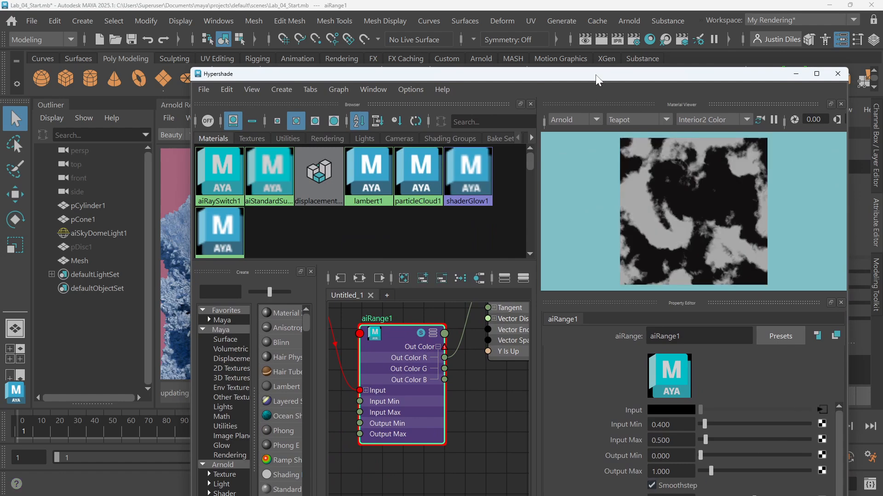
Set aiRange1's Output Max to 0 and Output Min to -0.5
drag(596, 76, 600, 28)
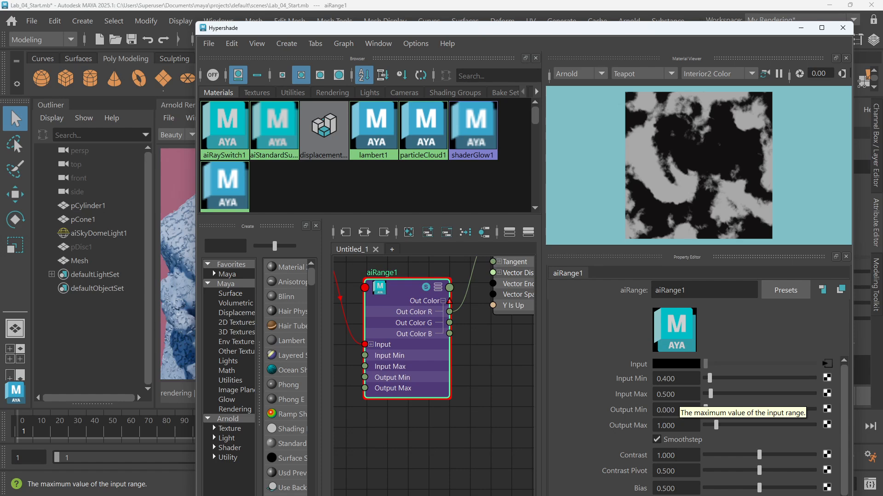
click(689, 410)
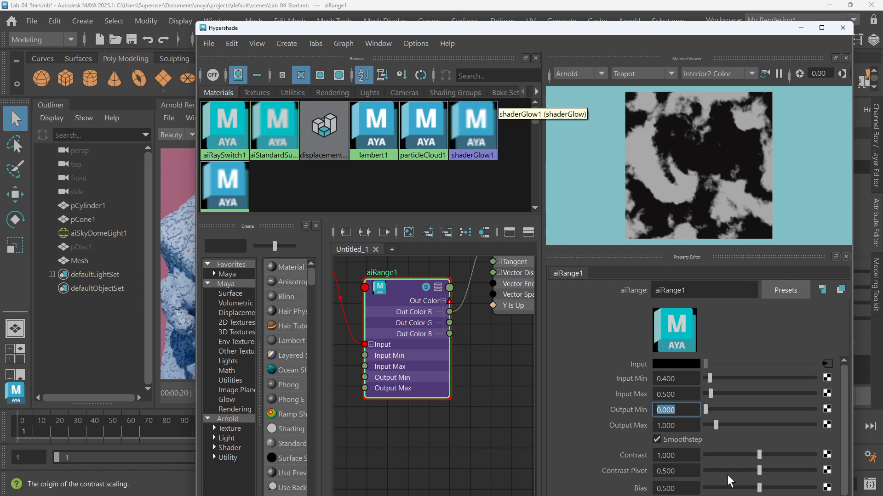
click(687, 426)
drag(687, 426, 655, 424)
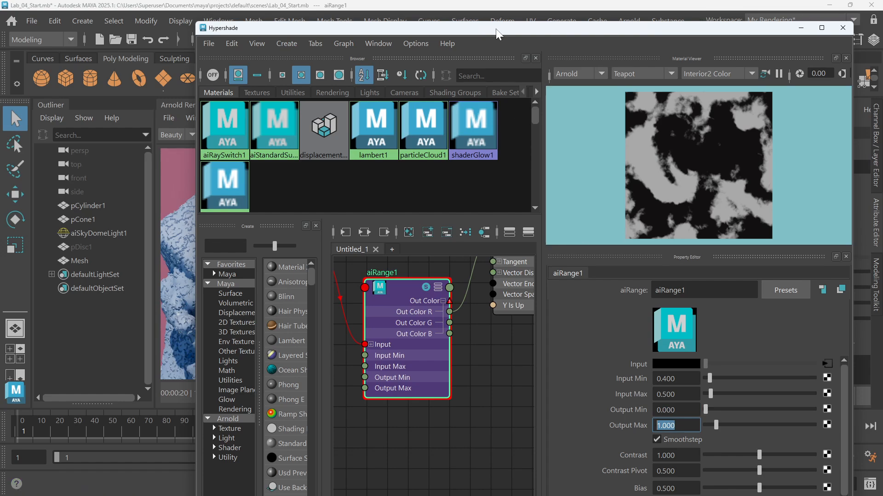
drag(496, 30, 479, 339)
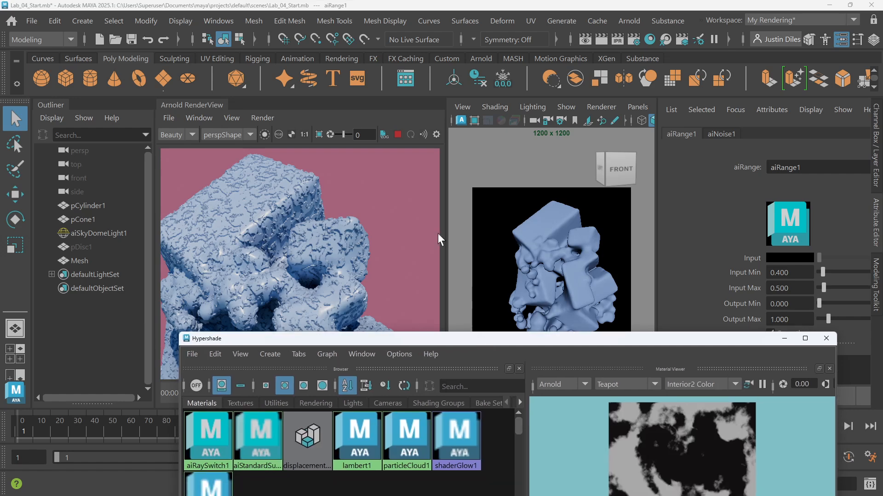
scroll(310, 163, up, 3)
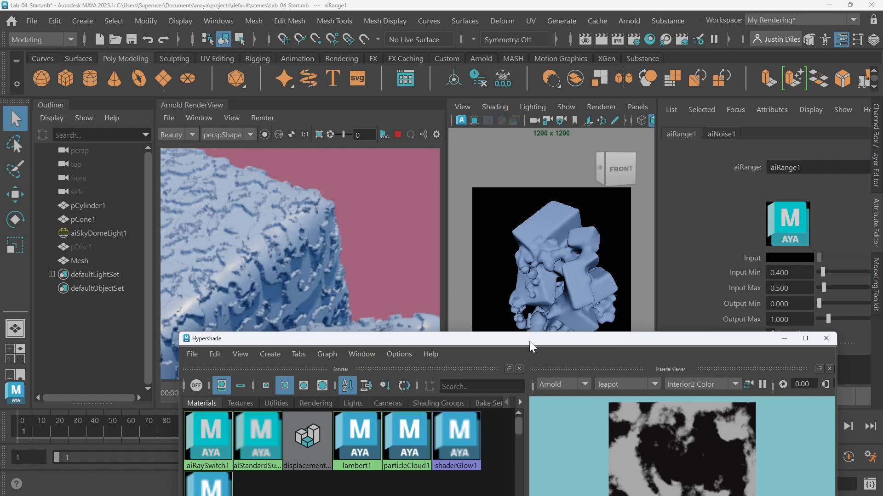
drag(544, 345, 566, 70)
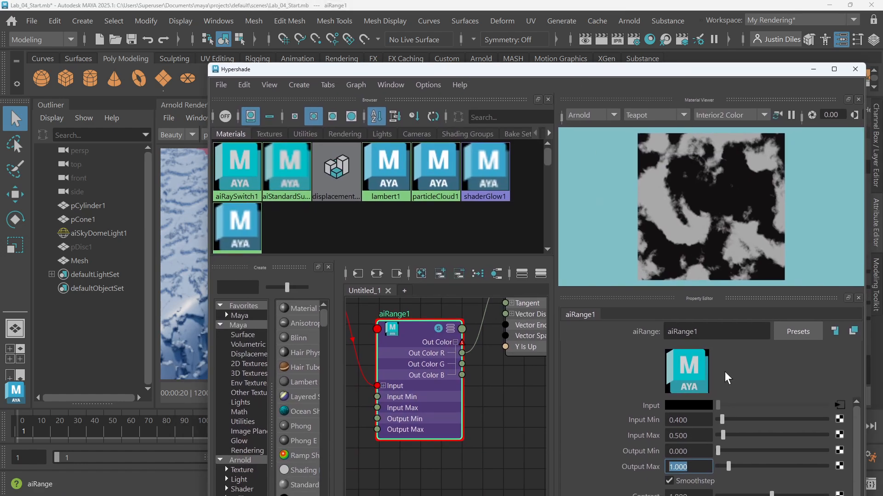
drag(503, 69, 504, 60)
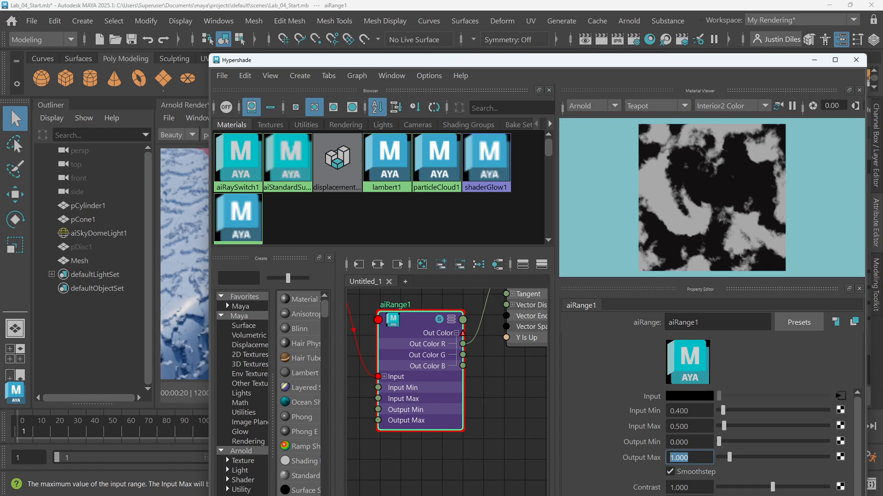
text(0)
key(Return)
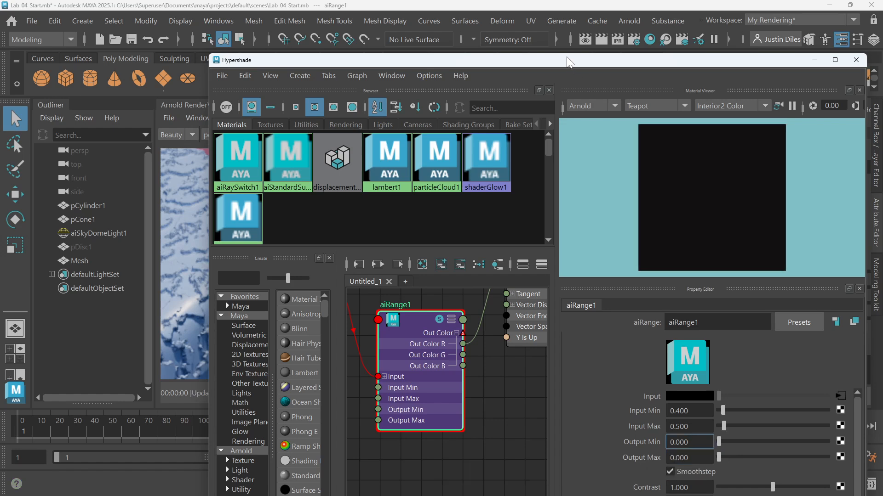
drag(568, 62, 549, 39)
drag(684, 421, 601, 413)
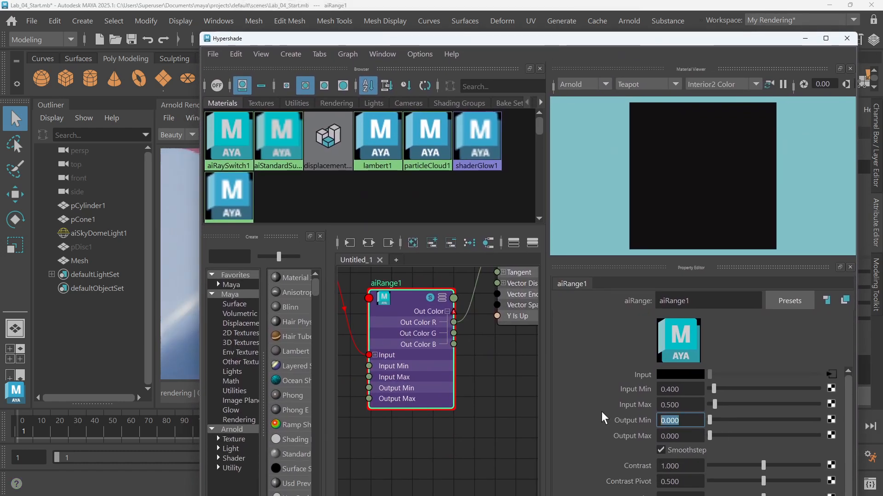
key(BackSpace)
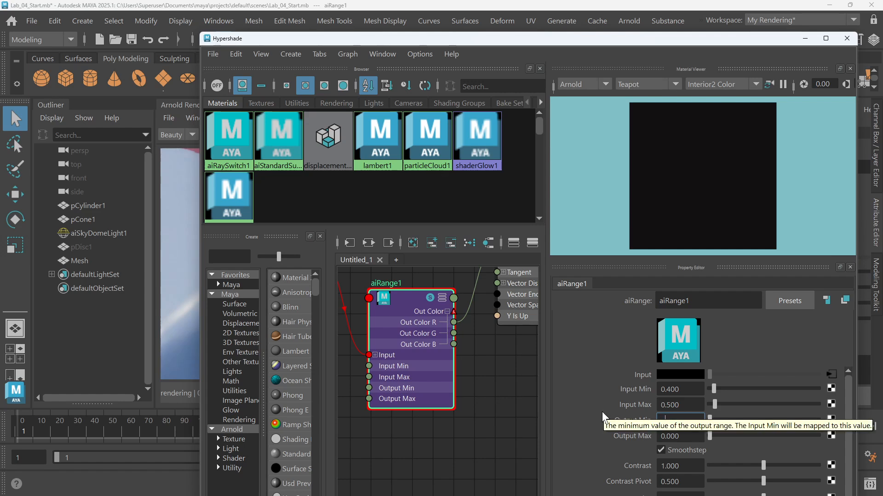
text(-.5)
key(Return)
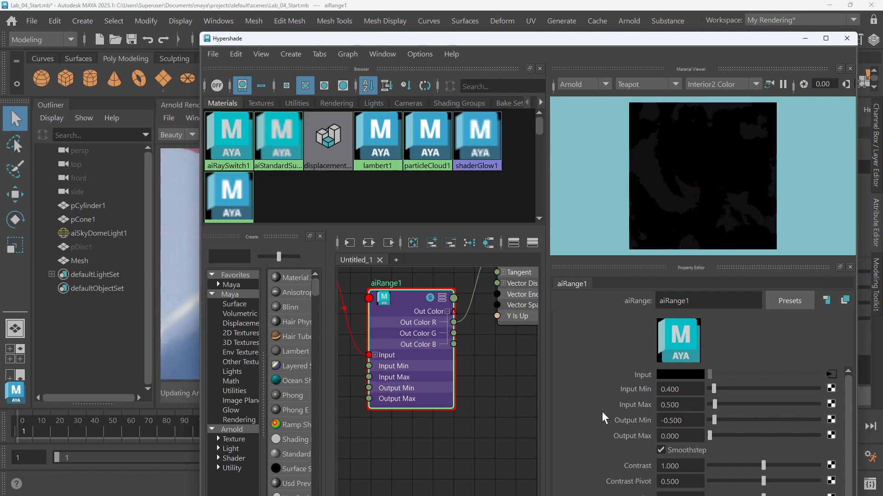
drag(609, 41, 602, 318)
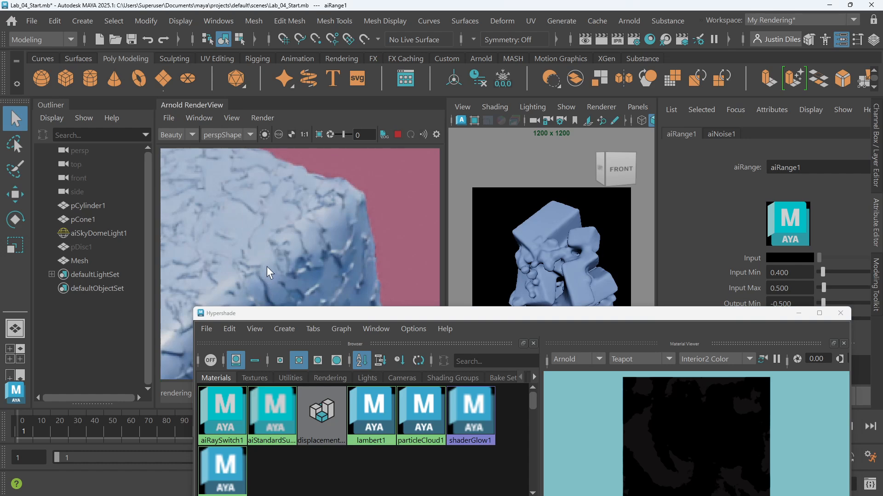
scroll(303, 242, down, 3)
middle_drag(291, 236, 374, 208)
scroll(385, 217, up, 2)
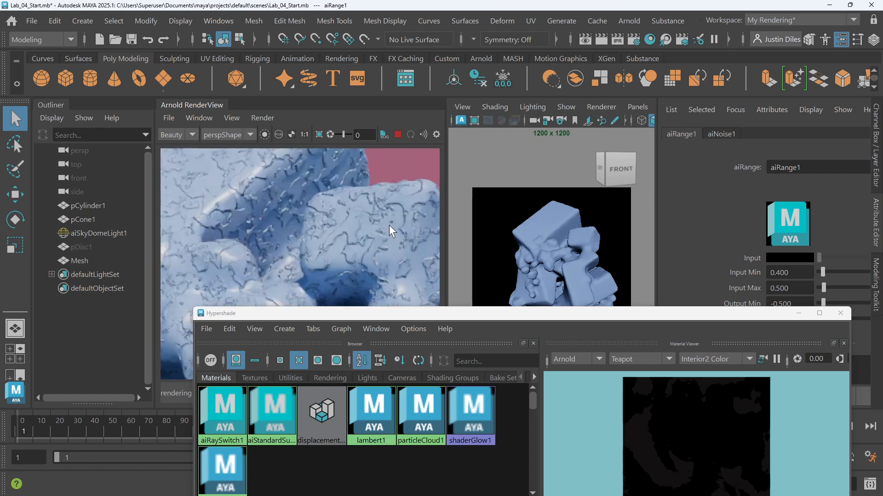
scroll(389, 225, up, 1)
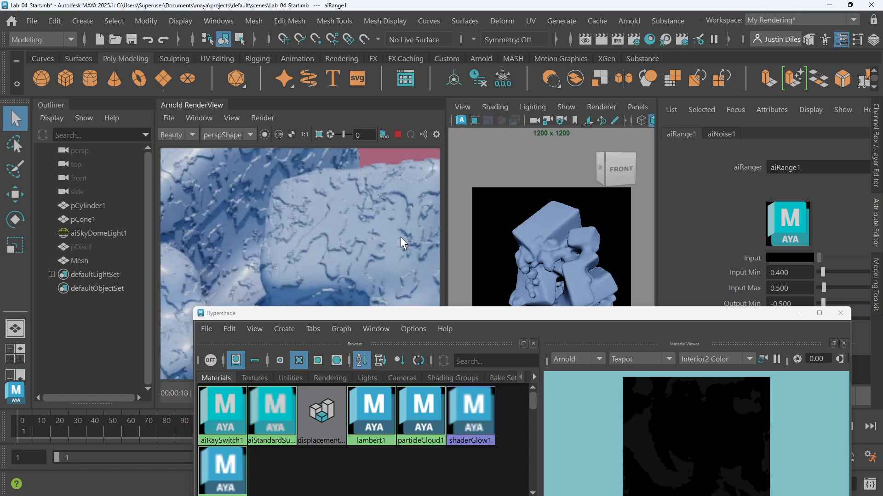
Draw a crop render region over the upper-right area of the Arnold render view
scroll(371, 201, down, 4)
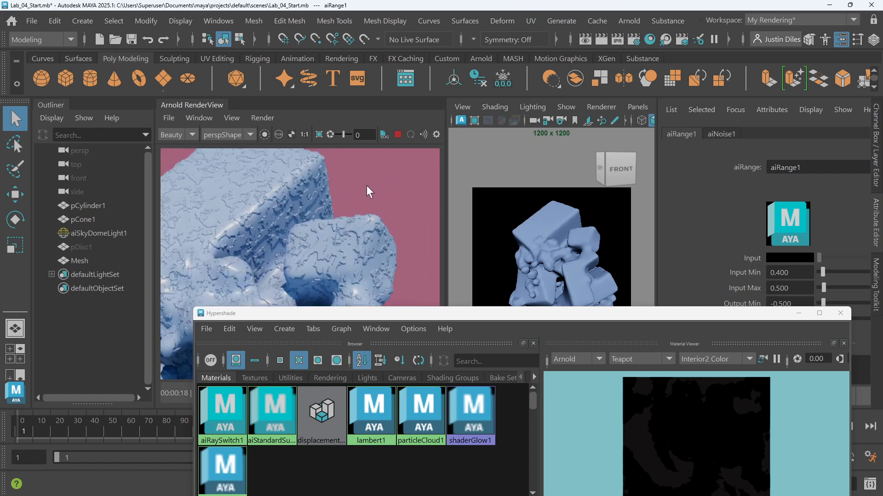
scroll(368, 188, up, 1)
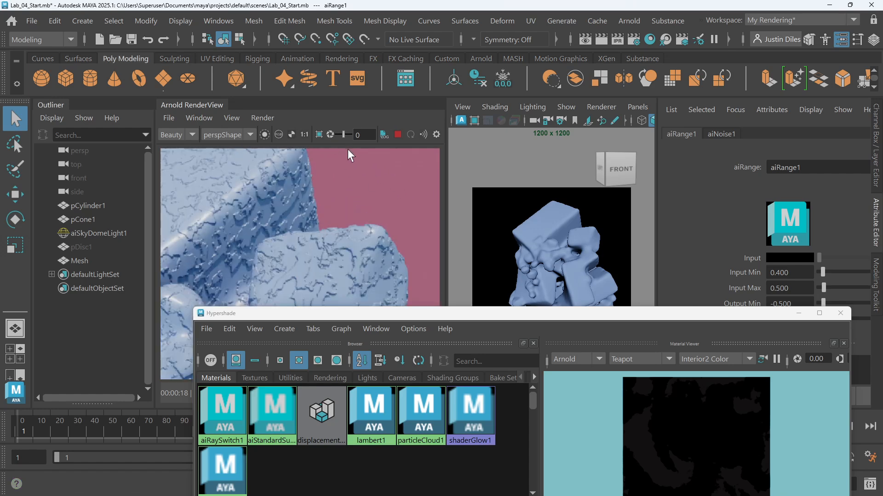
click(320, 135)
drag(423, 181, 347, 283)
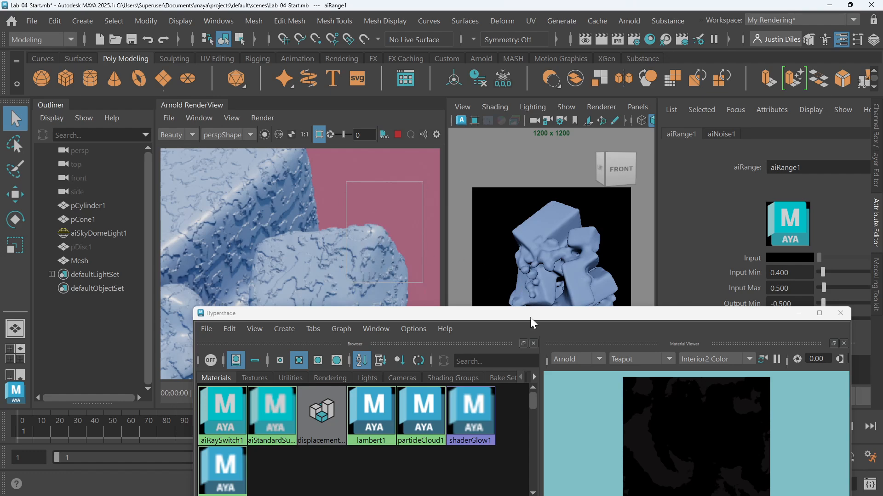
Select the disp_scale_1 float constant and set its Float value to 0
drag(530, 317, 515, 49)
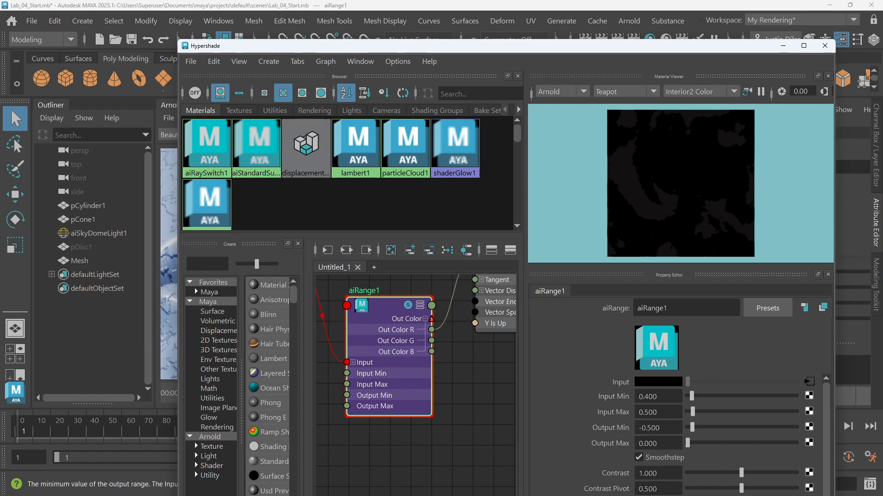
alt+middle_drag(468, 359, 445, 437)
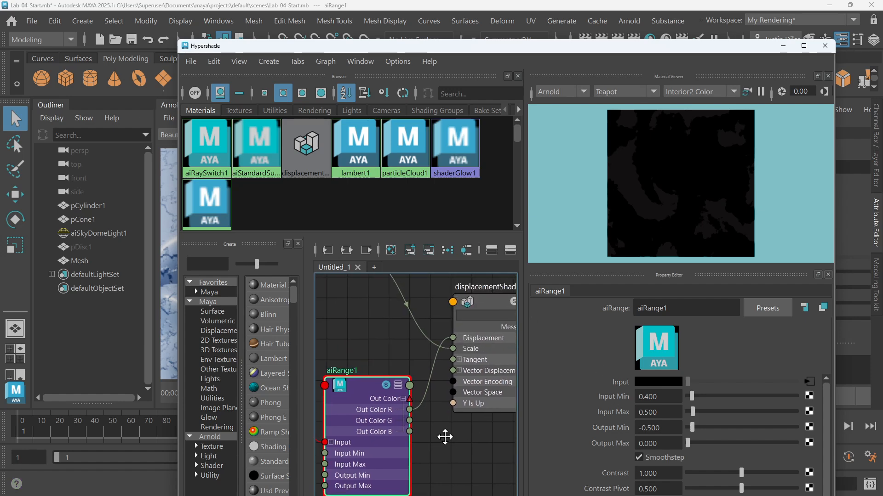
scroll(430, 342, down, 4)
scroll(392, 317, up, 2)
click(367, 289)
click(661, 394)
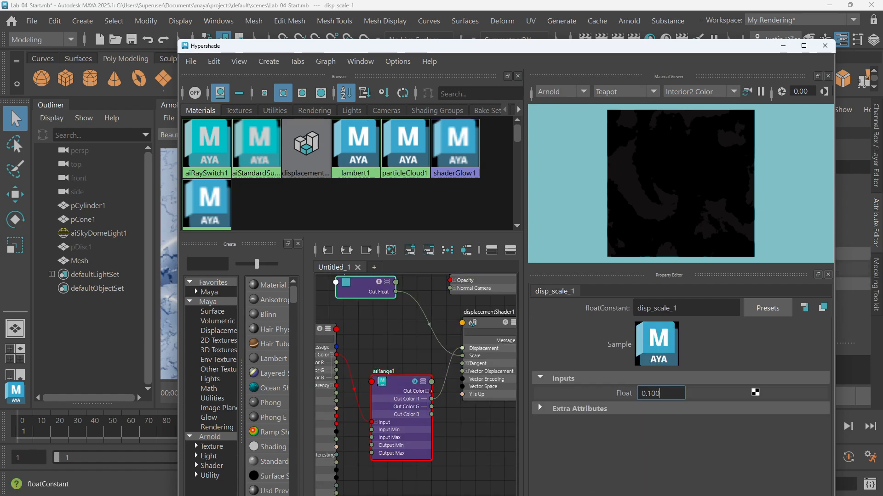
drag(661, 394, 594, 373)
text(0)
key(Return)
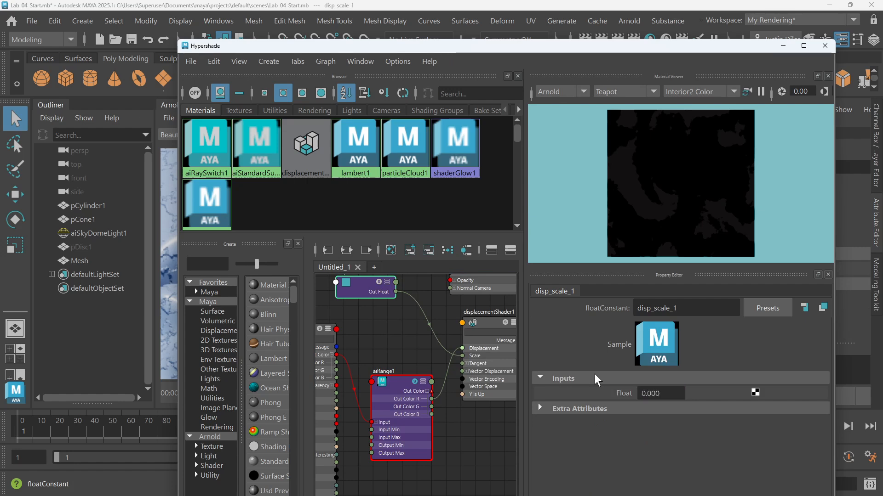
Set the disp_scale_1 float constant's Float value to 0.1
drag(590, 49, 580, 339)
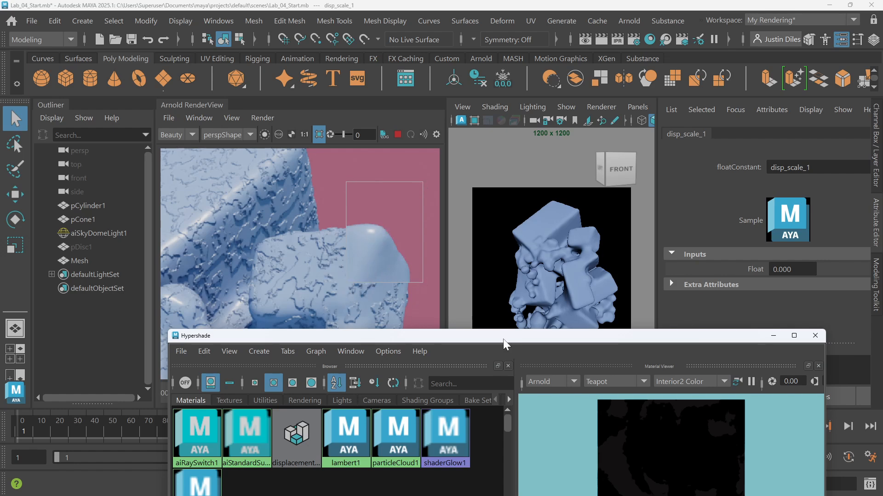
drag(502, 338, 528, 95)
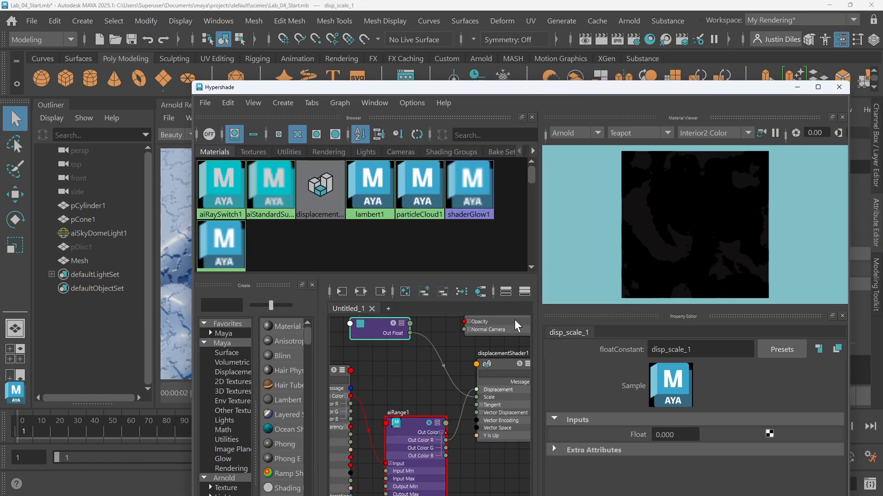
click(674, 434)
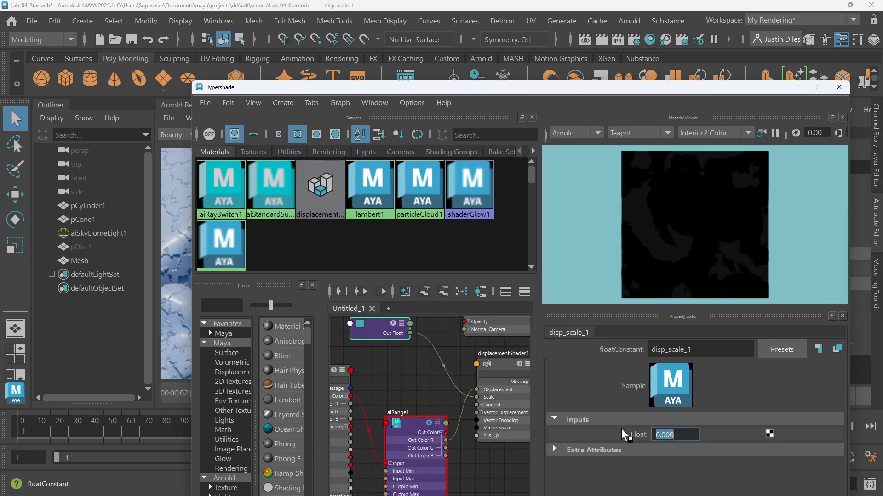
text(5)
key(BackSpace)
key(BackSpace)
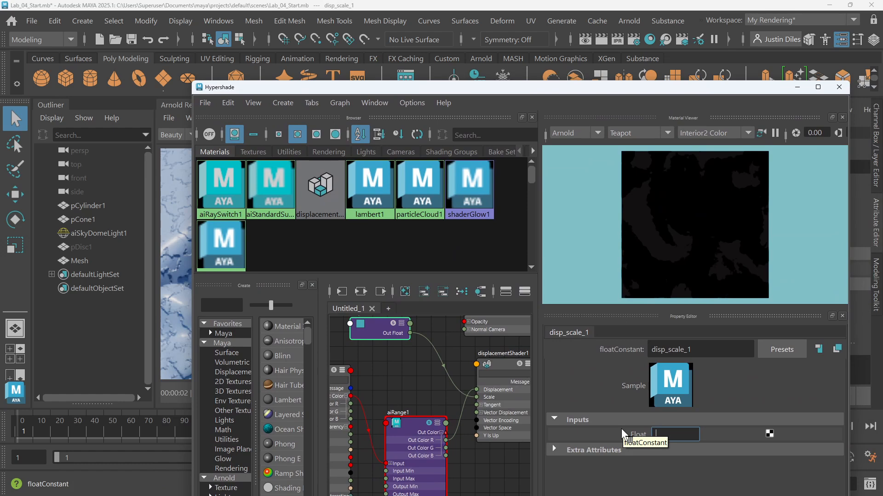
text(.1)
key(Return)
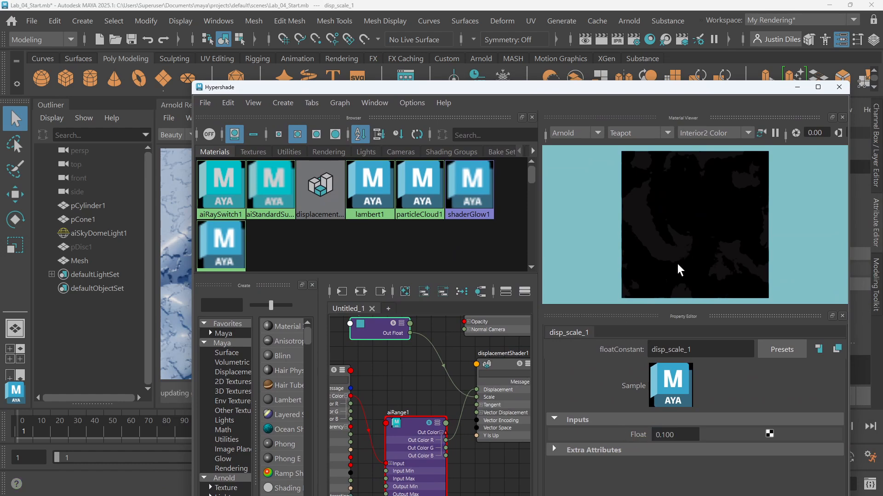
Select the aiRange1 node in the graph and turn off the crop render region
drag(483, 88, 507, 299)
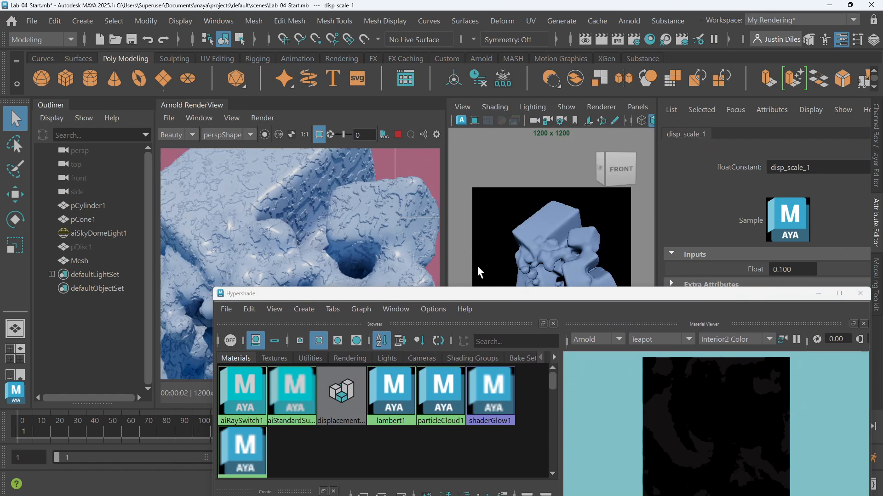
drag(496, 293, 563, 40)
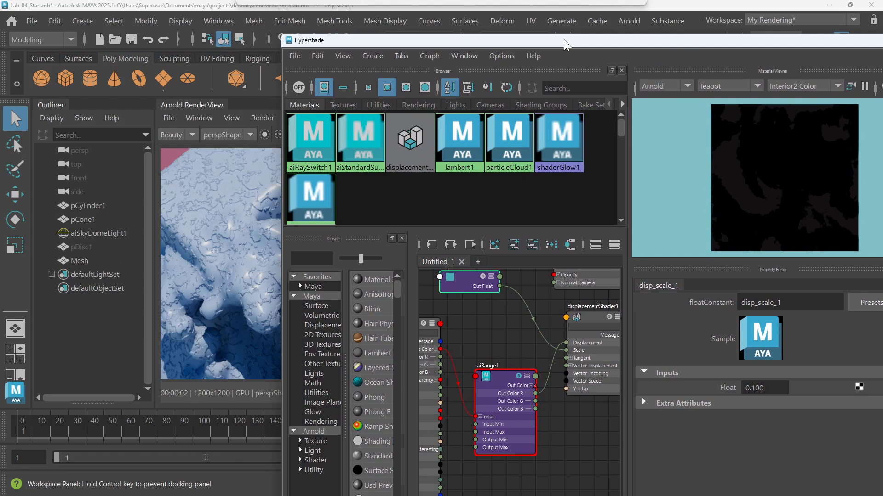
click(501, 386)
drag(484, 36, 489, 237)
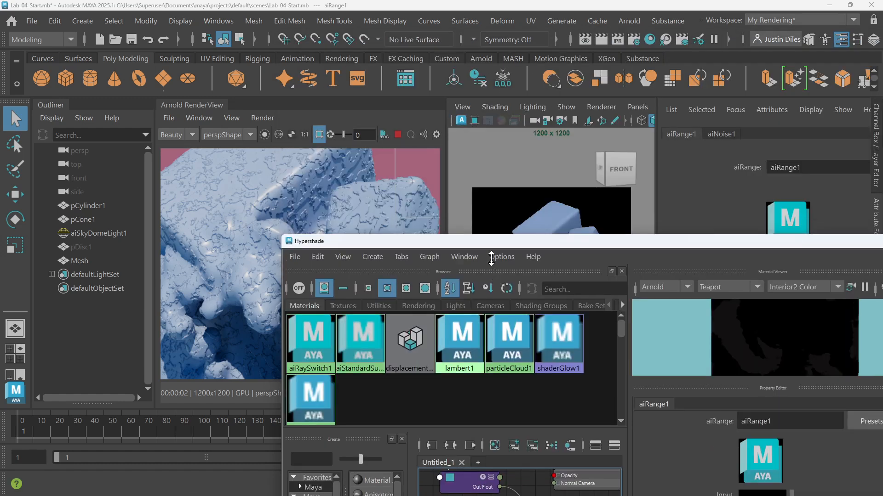
click(319, 134)
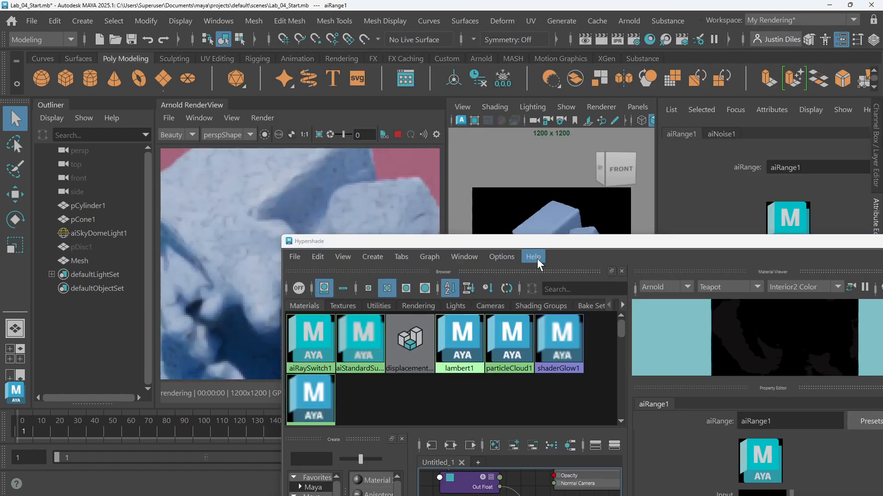
Set aiRange1's Input Min to 0.1 and open its Input Max for editing
drag(539, 241, 539, 59)
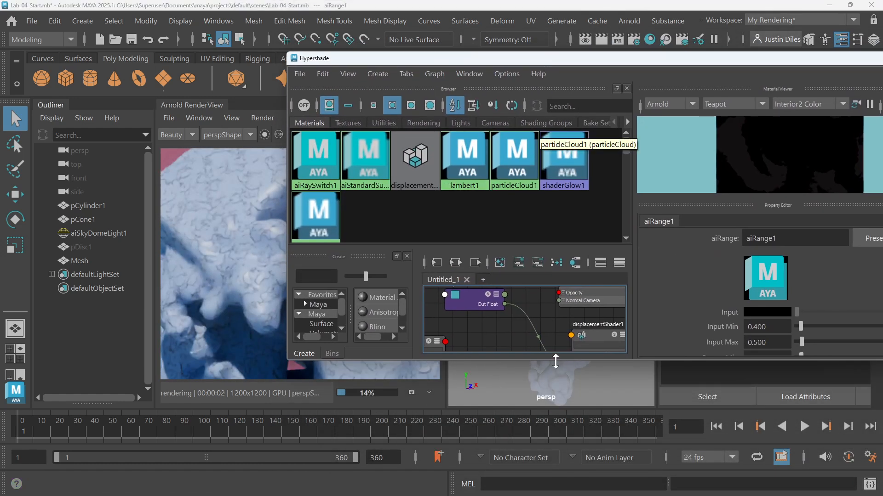
drag(557, 360, 561, 470)
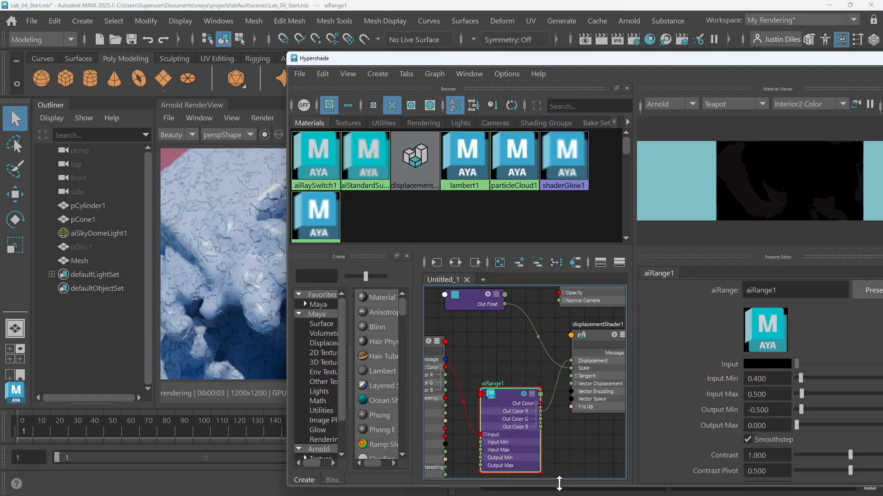
drag(506, 402, 501, 381)
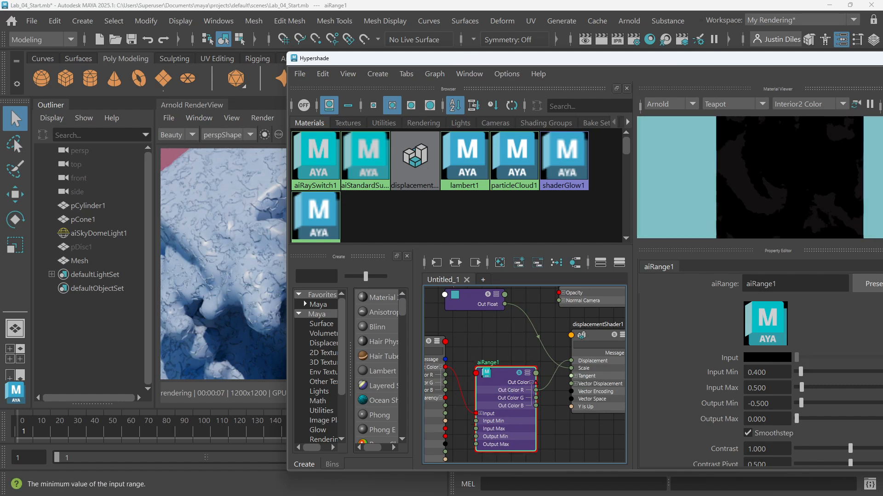
click(742, 371)
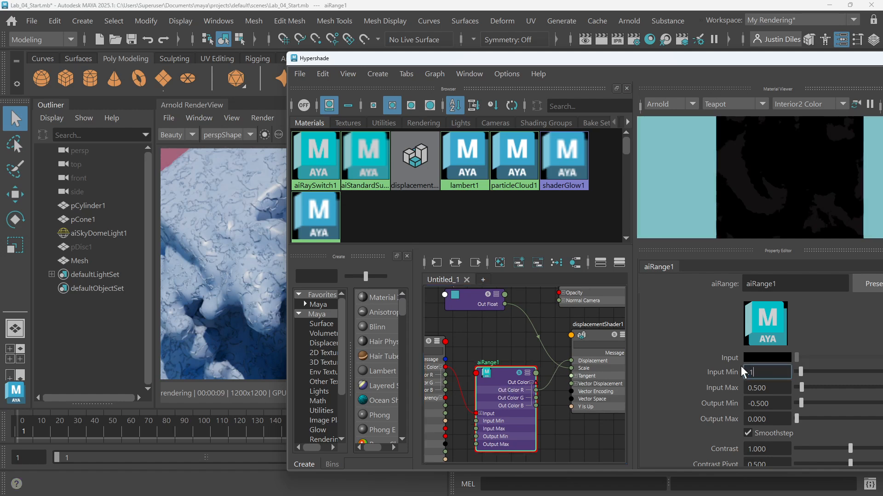
text(.1)
key(Return)
click(767, 388)
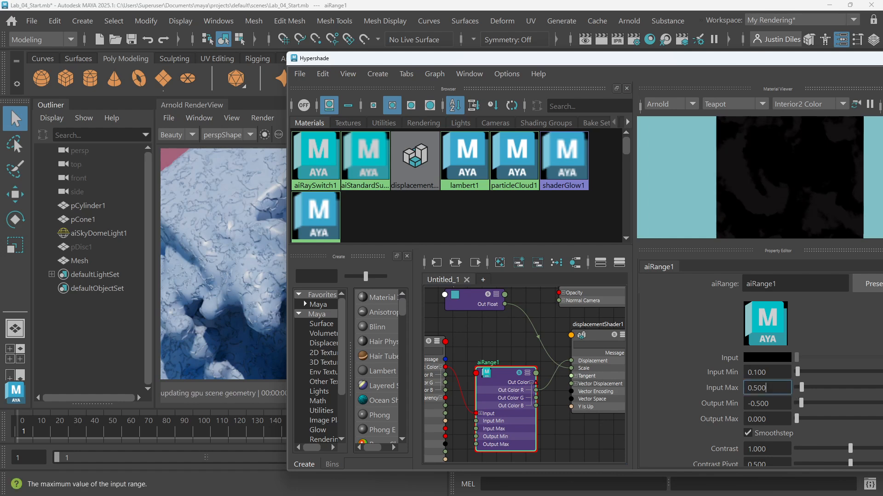
drag(766, 387, 746, 387)
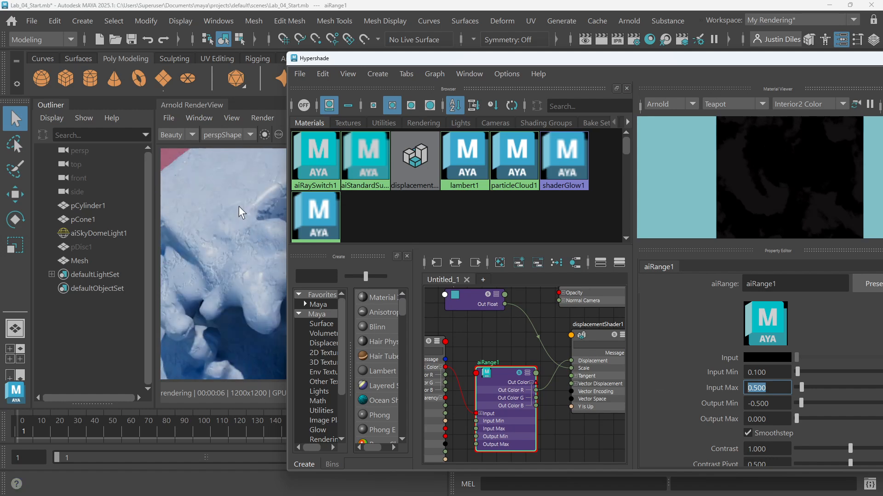
Set aiRange1's Output Min to -1
drag(379, 59, 497, 77)
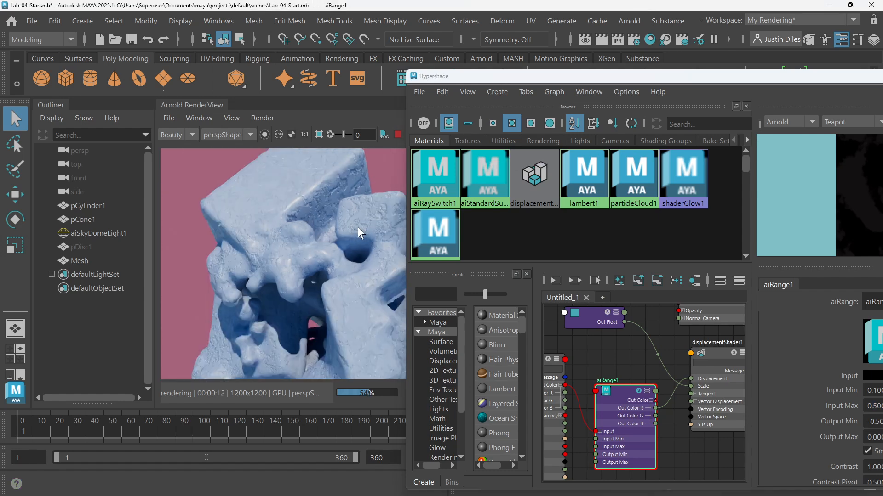
middle_drag(358, 227, 316, 228)
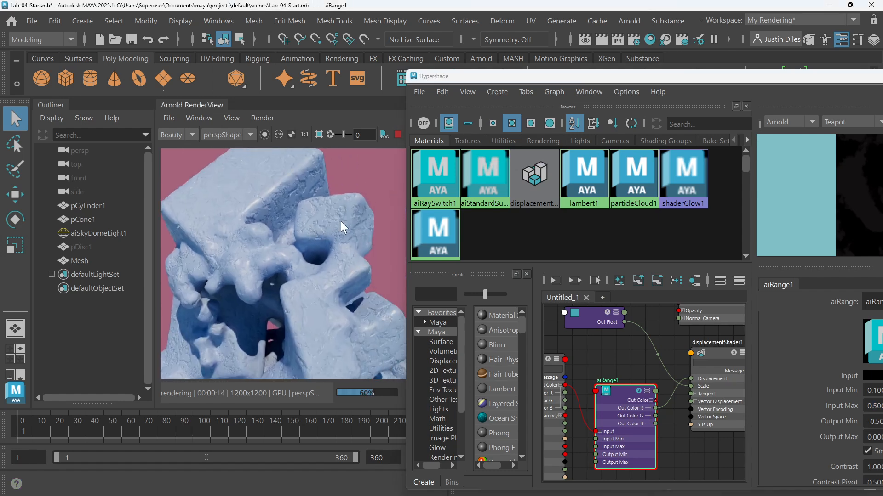
scroll(336, 230, up, 2)
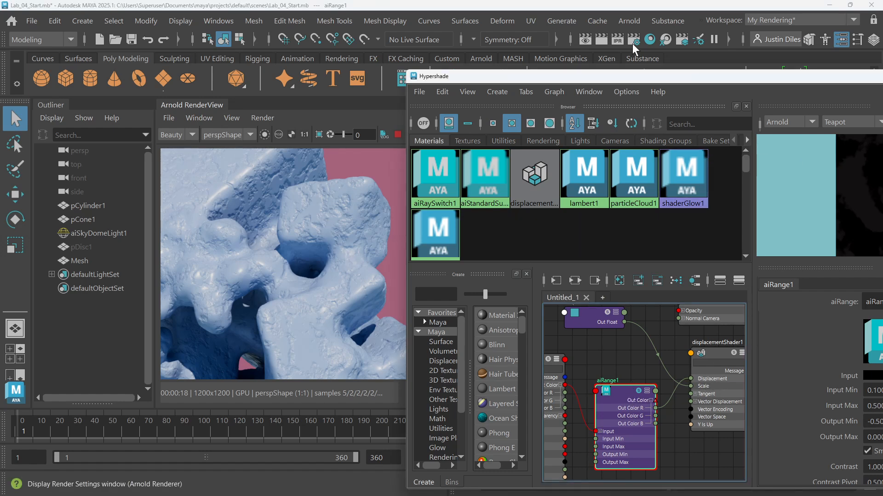
drag(583, 81, 524, 65)
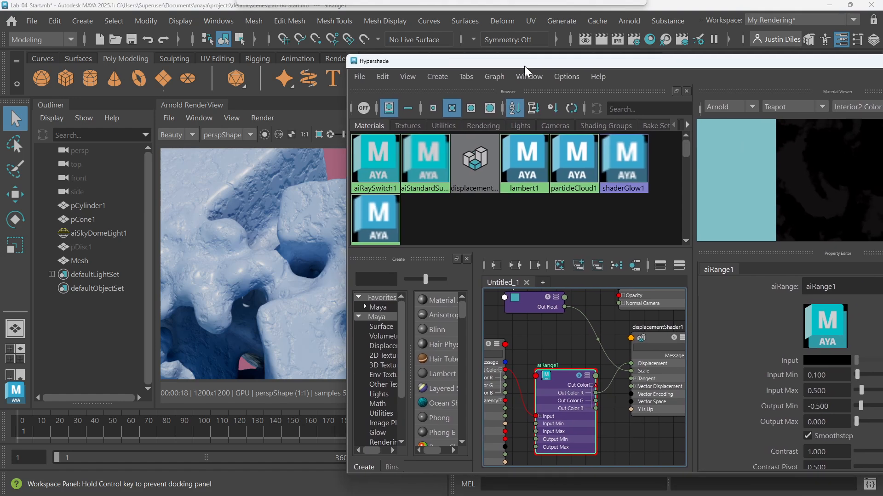
click(818, 406)
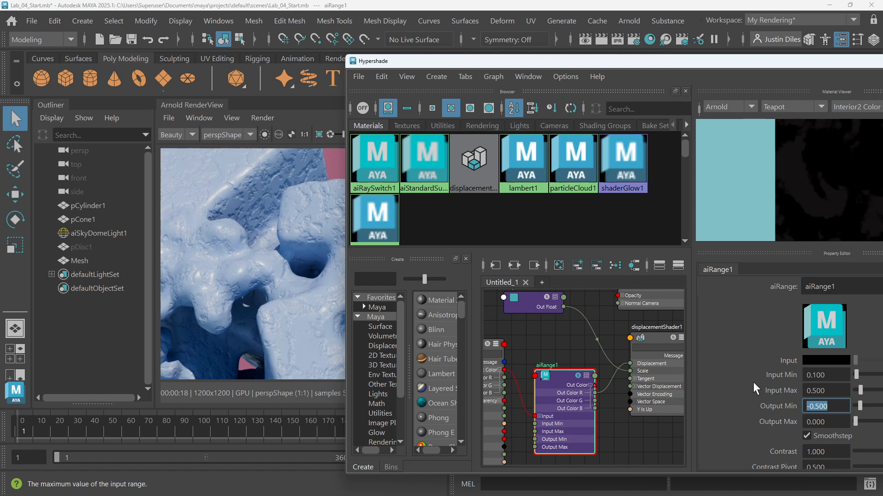
text(-1)
key(Return)
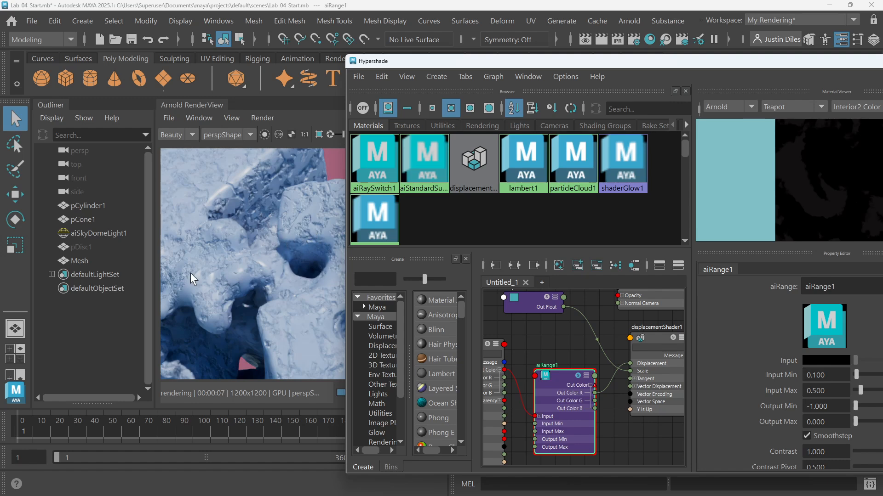
Set aiRange1's Output Min to -3
scroll(228, 268, down, 6)
scroll(247, 261, up, 4)
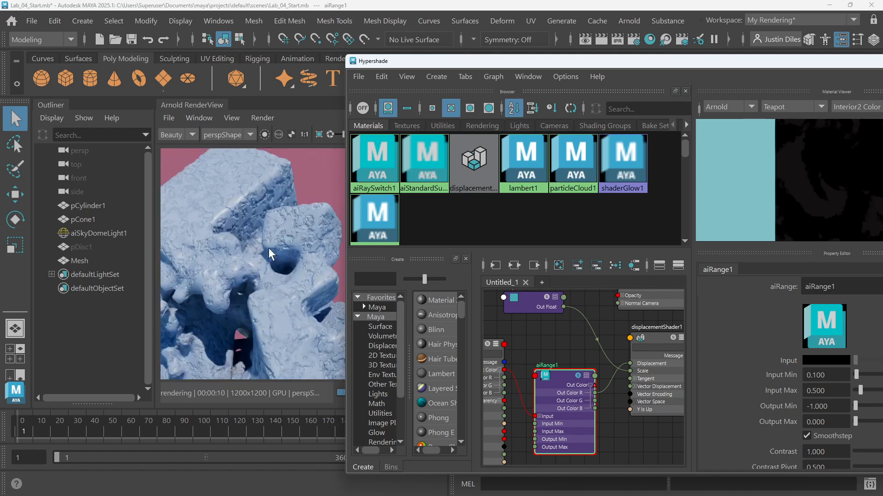
scroll(269, 247, up, 2)
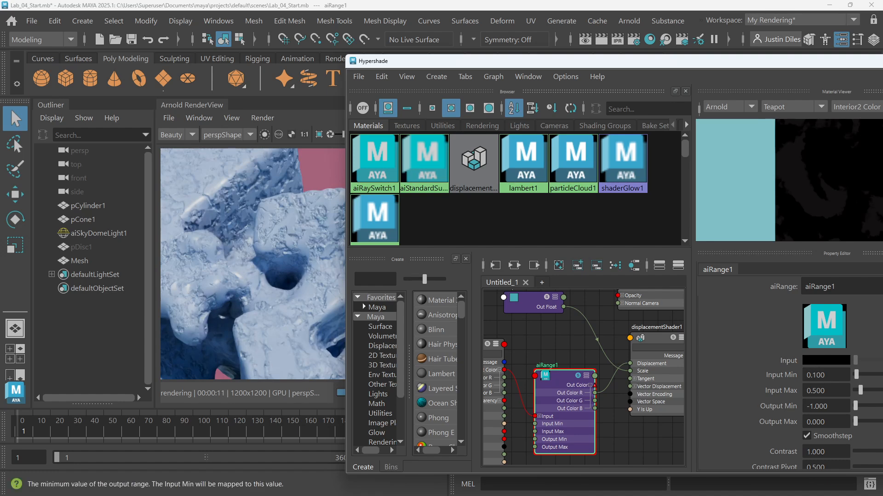
drag(829, 406, 814, 406)
text(3)
key(Return)
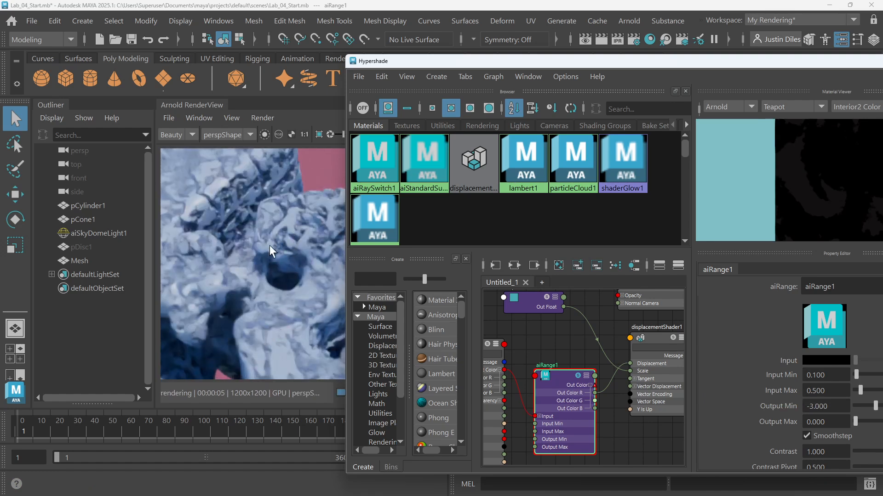
Inspect the displaced surface detail in the Arnold render view
scroll(270, 244, down, 3)
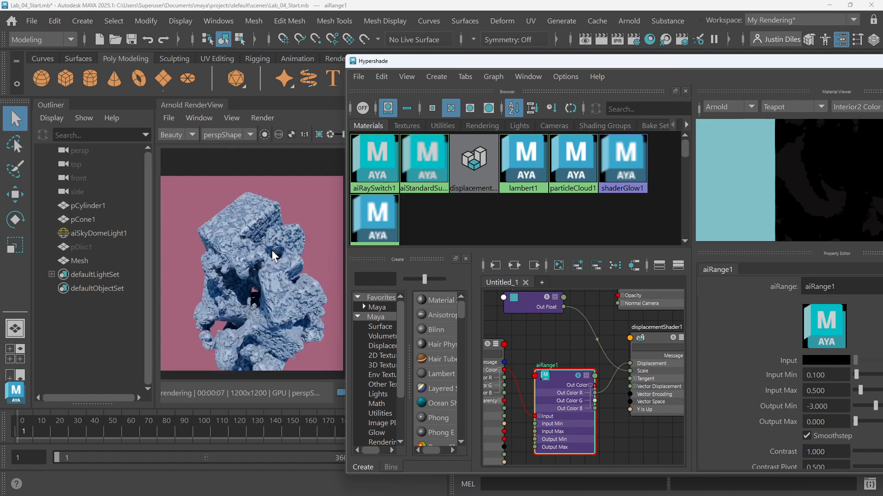
scroll(272, 250, up, 3)
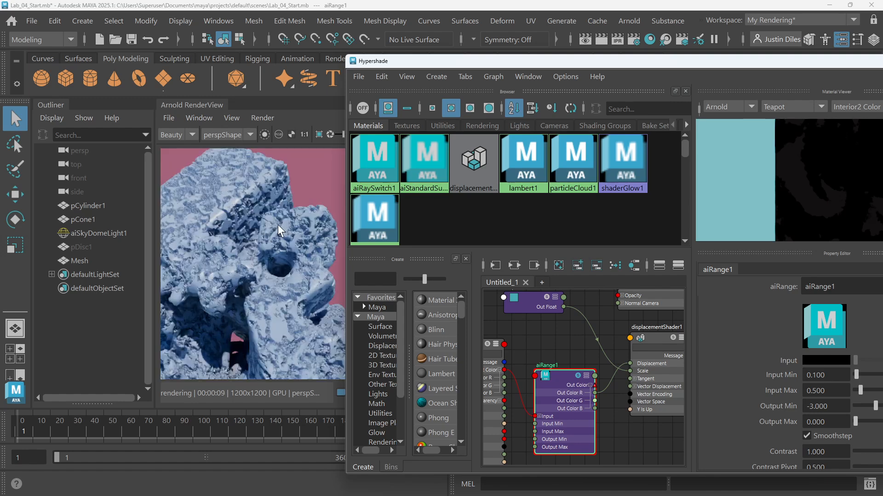
scroll(278, 225, up, 2)
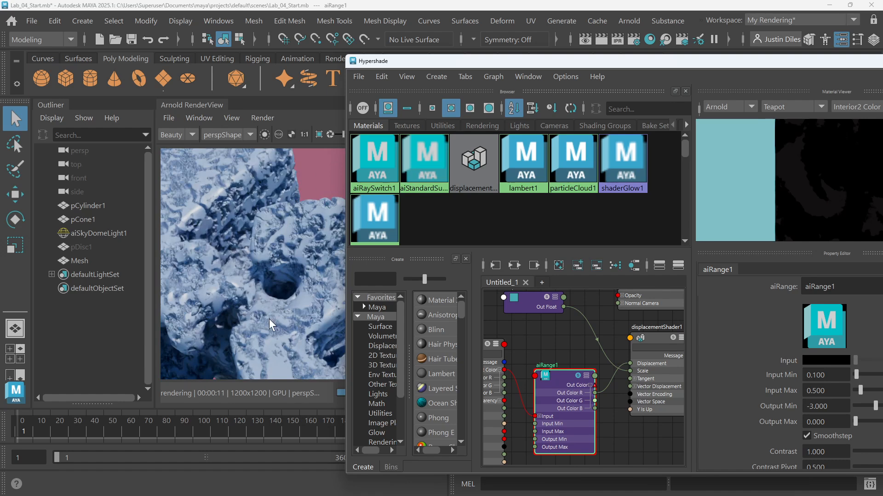
scroll(285, 278, down, 2)
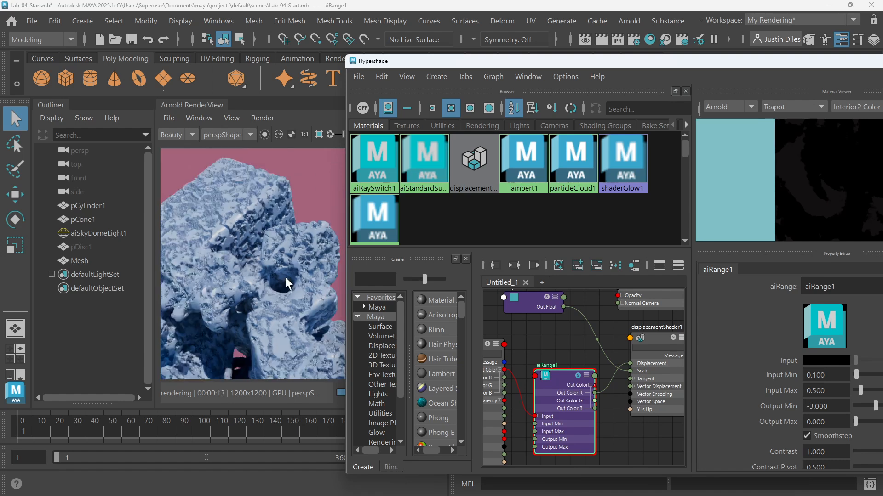
Set aiRange1's Input Max to 0.2
scroll(291, 261, down, 2)
scroll(294, 252, up, 3)
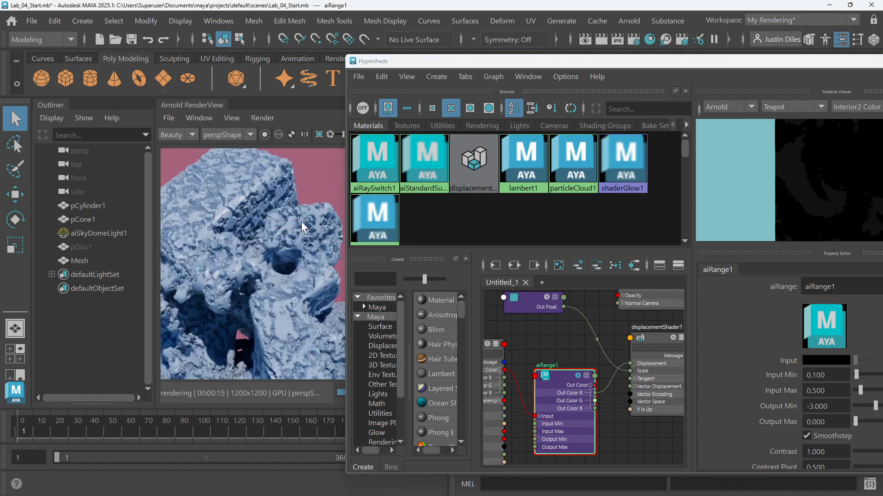
mouse_move(287, 220)
middle_down()
mouse_move(308, 239)
mouse_move(289, 220)
middle_up()
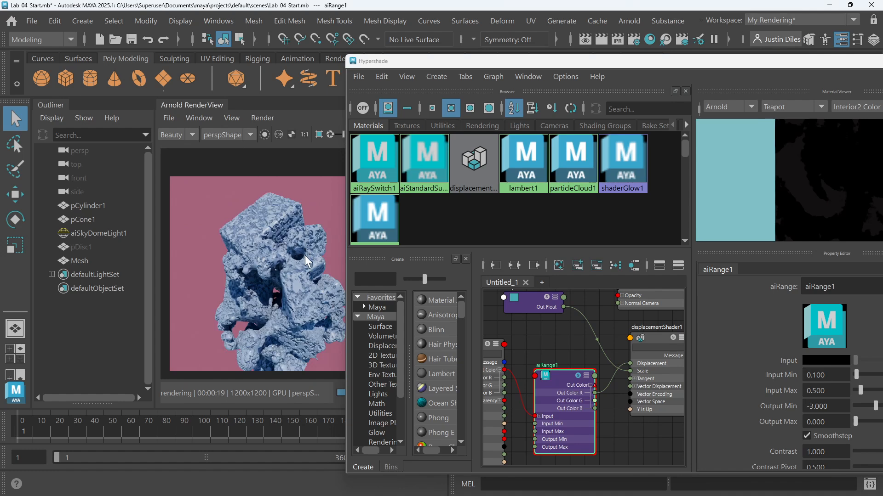
scroll(304, 256, up, 2)
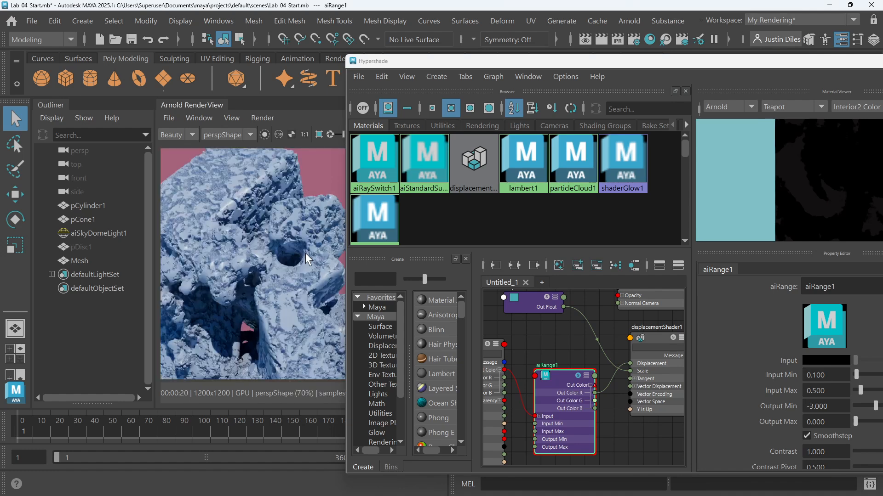
alt+middle_drag(554, 347, 580, 340)
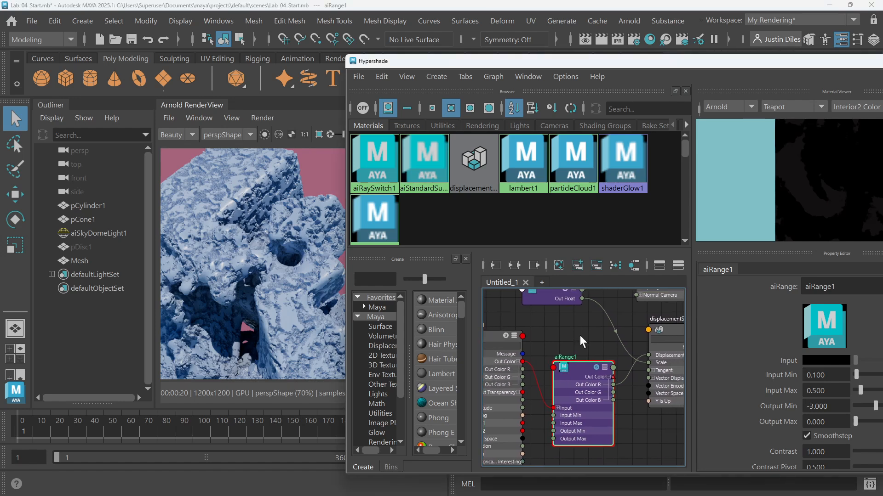
drag(576, 368, 577, 352)
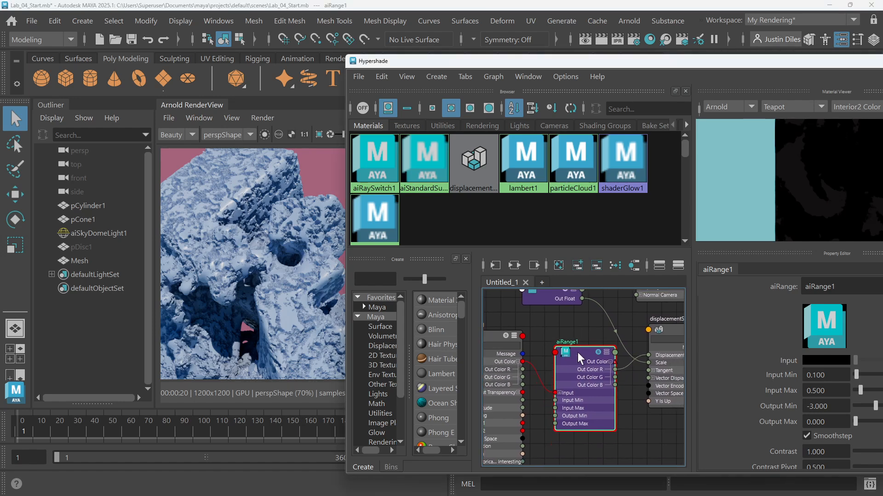
drag(809, 390, 828, 391)
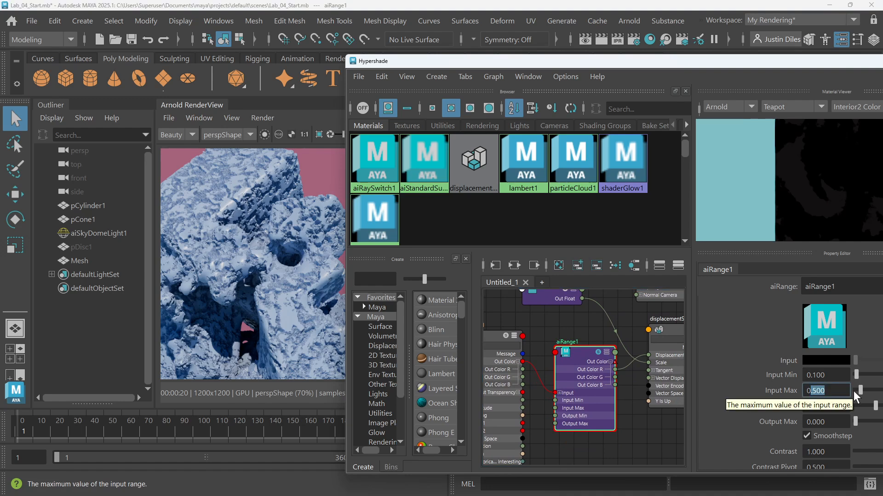
text(.2)
key(Return)
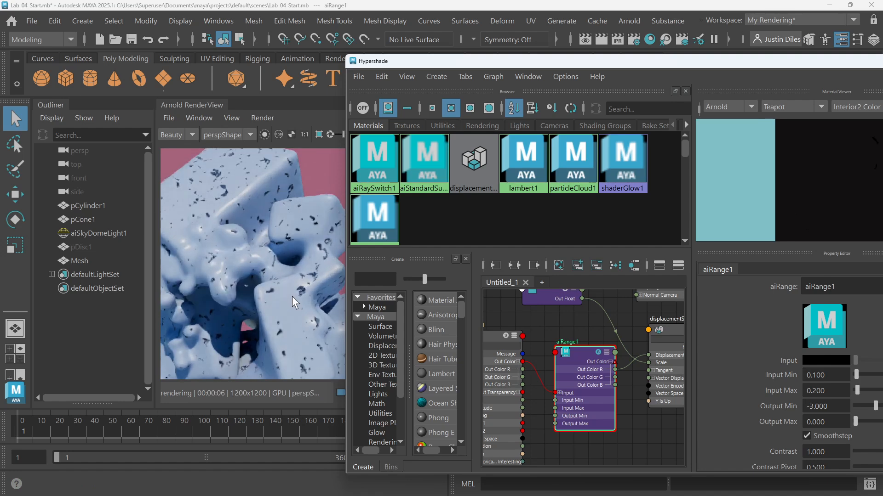
Set aiRange1's Input Min to 0.2 and its Input Max to 0.3
scroll(292, 299, down, 2)
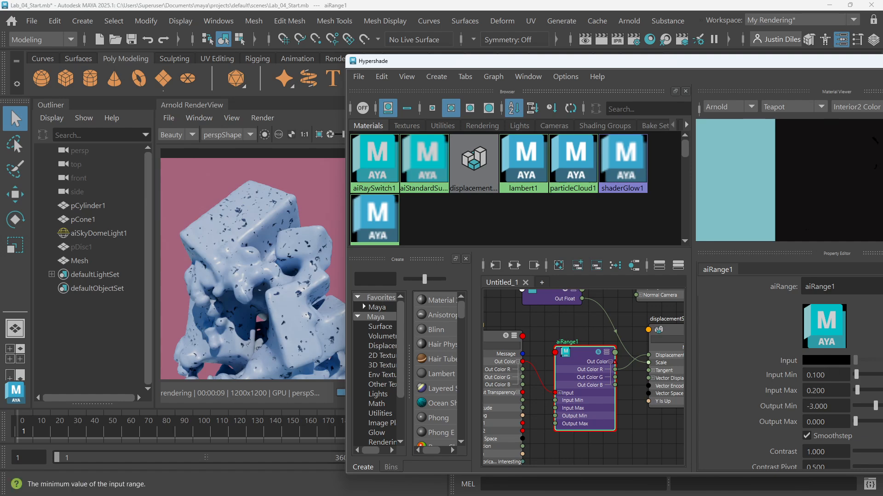
mouse_move(812, 375)
mouse_down()
mouse_move(825, 376)
mouse_move(817, 391)
mouse_up()
text(2)
text(3)
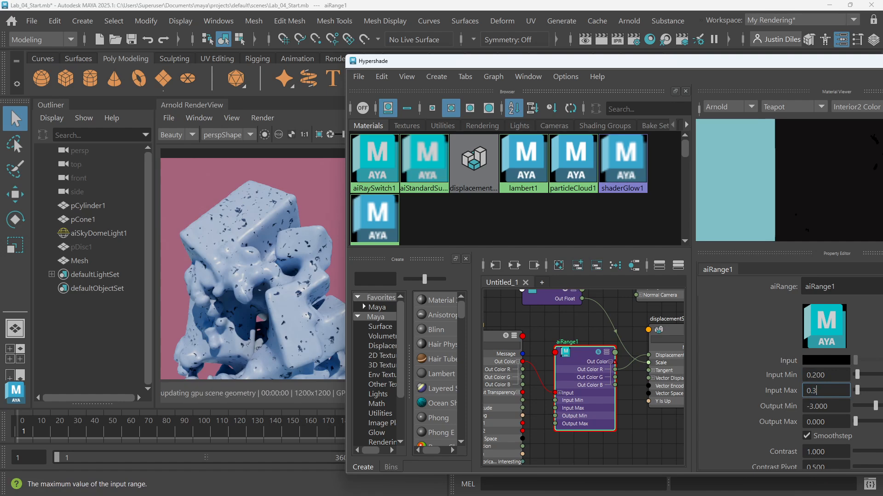
click(823, 375)
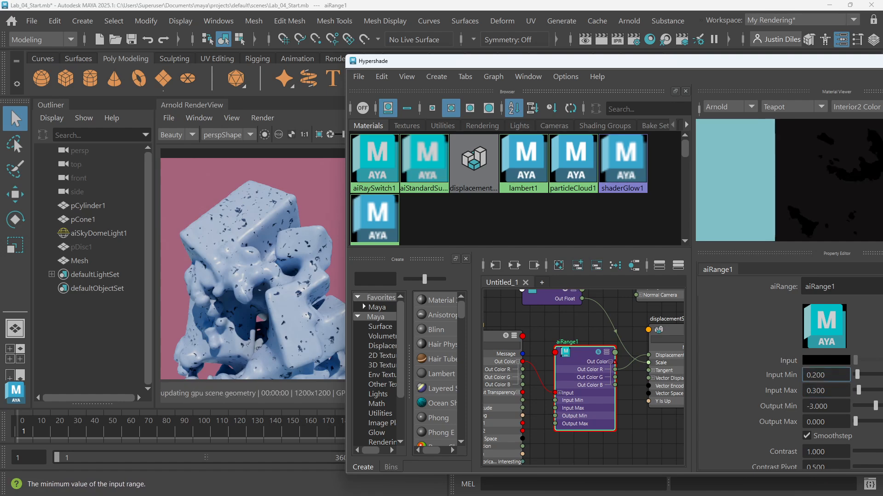
click(824, 391)
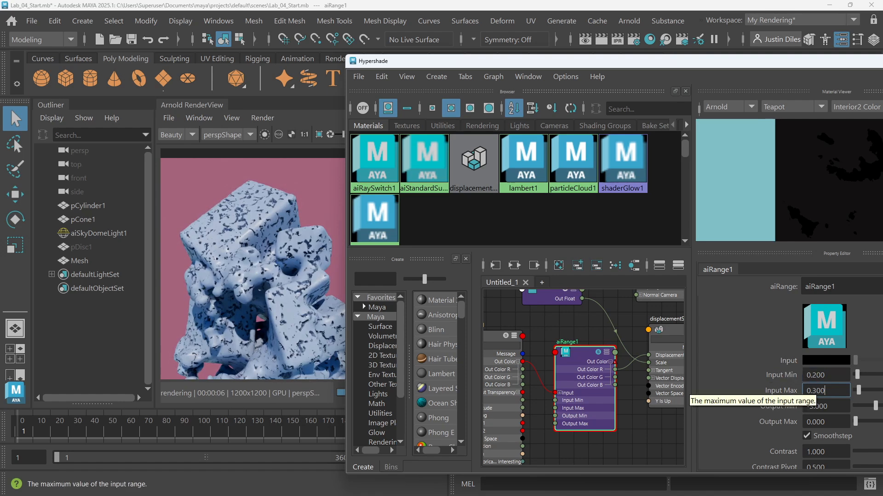
Set aiRange1's Input Max to 0.2
key(BackSpace)
key(BackSpace)
key(BackSpace)
text(1)
key(BackSpace)
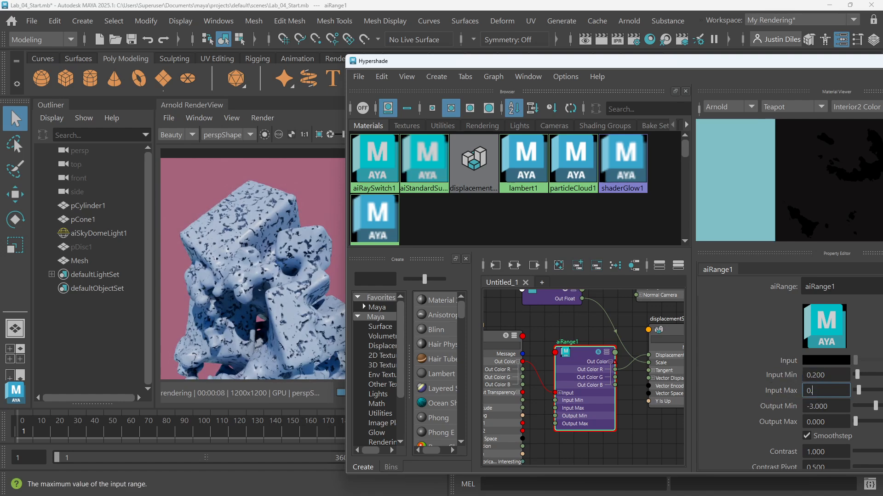
text(2)
key(Return)
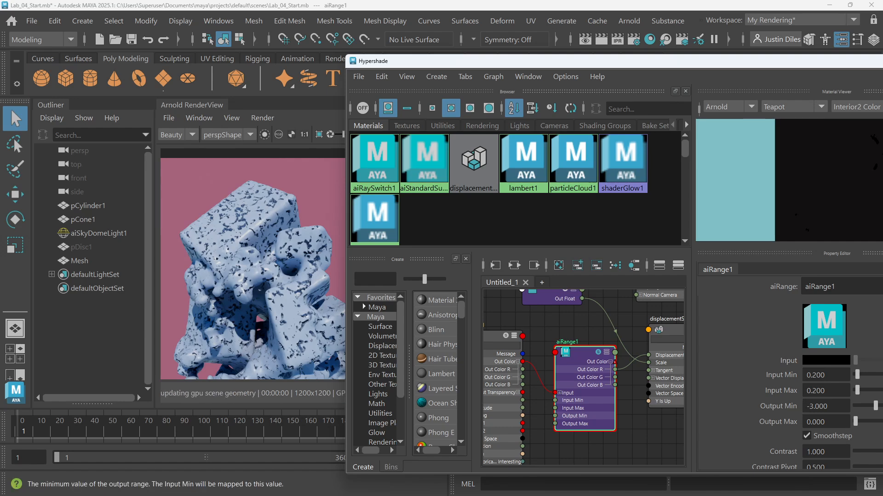
Set aiRange1's Output Min to -2
double_click(812, 406)
text(2)
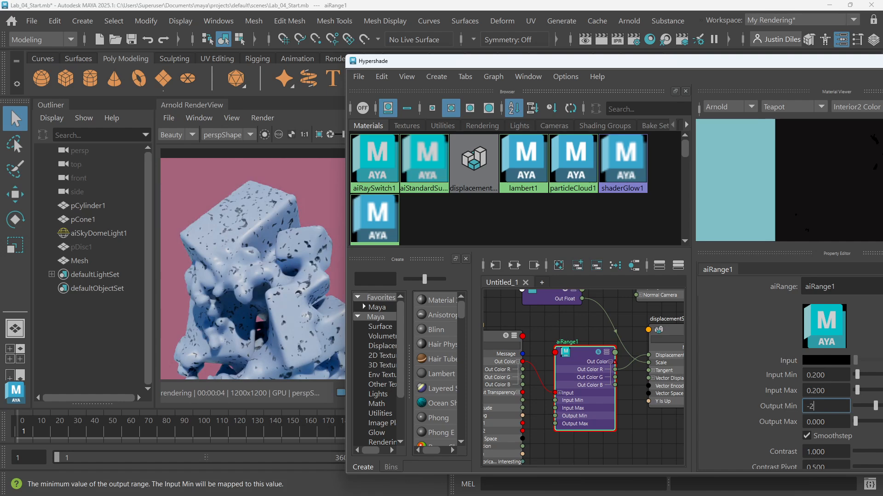
key(Return)
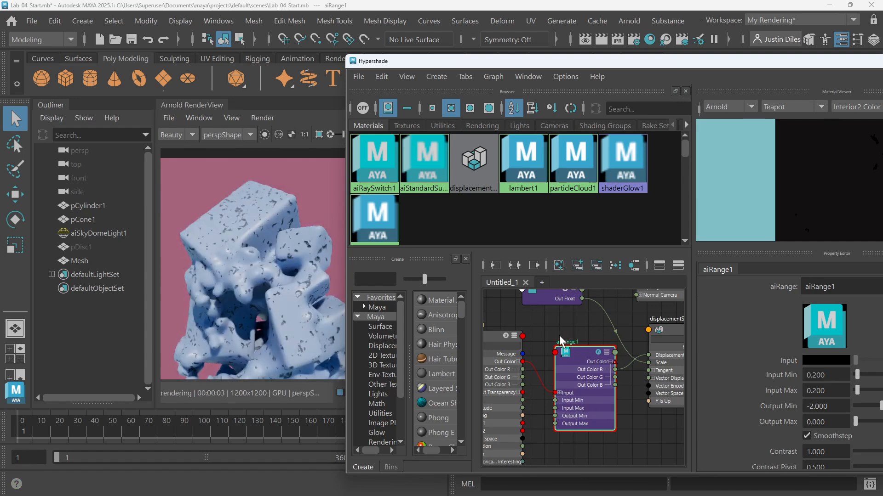
Set the noise_scale_1 float constant's value to 0.5
alt+middle_drag(564, 325, 597, 315)
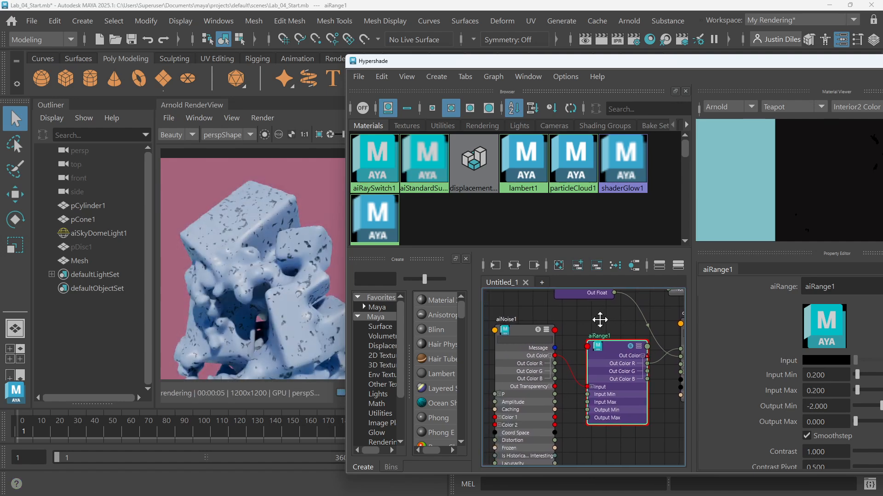
click(515, 333)
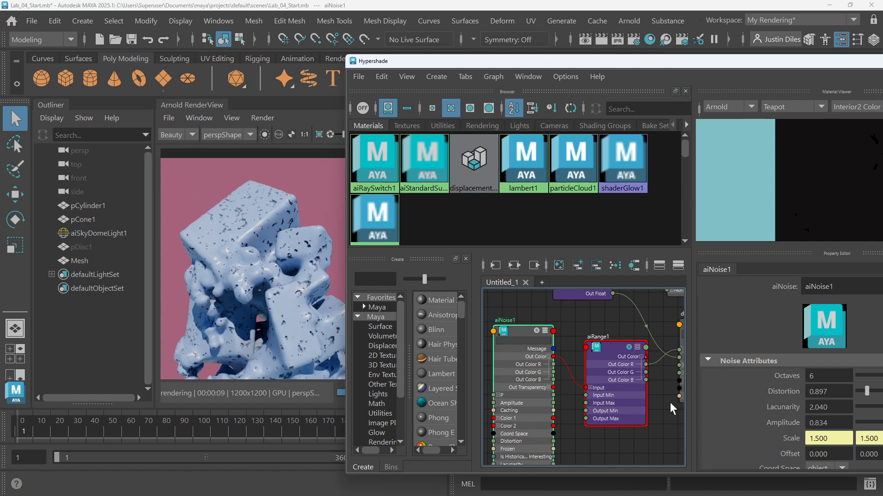
scroll(698, 418, down, 2)
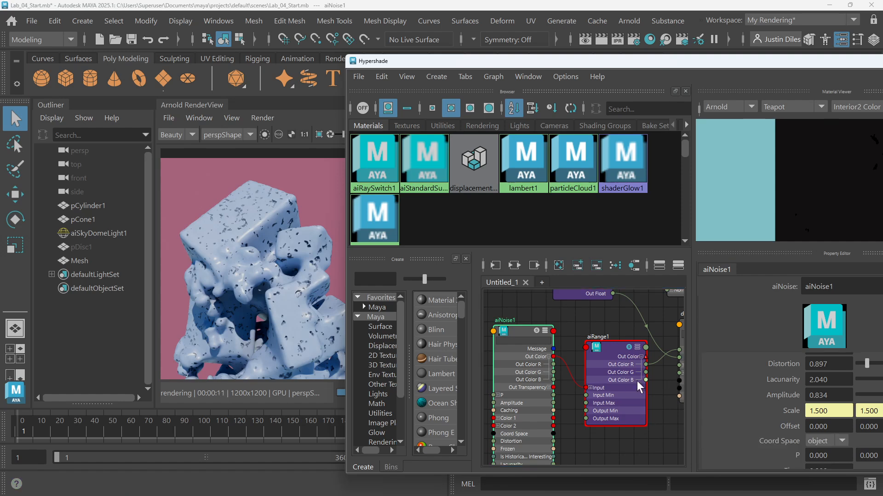
middle_drag(520, 317, 601, 299)
click(493, 364)
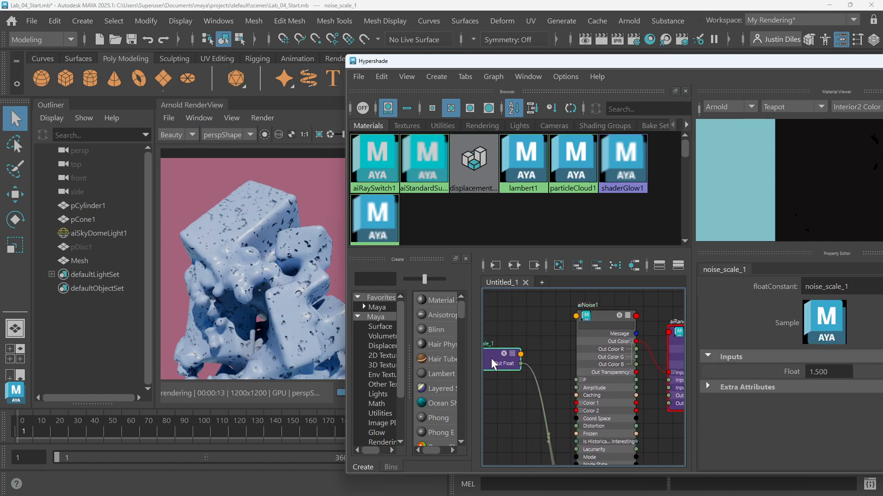
double_click(820, 371)
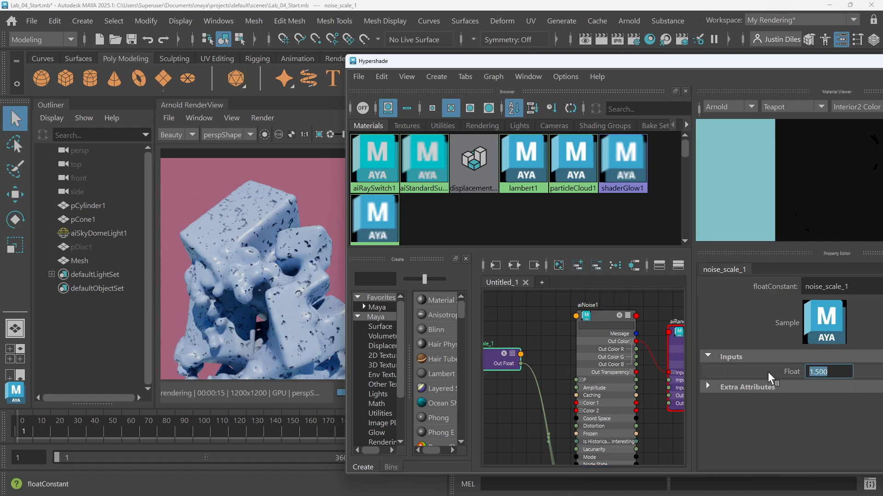
text(0.5)
key(Return)
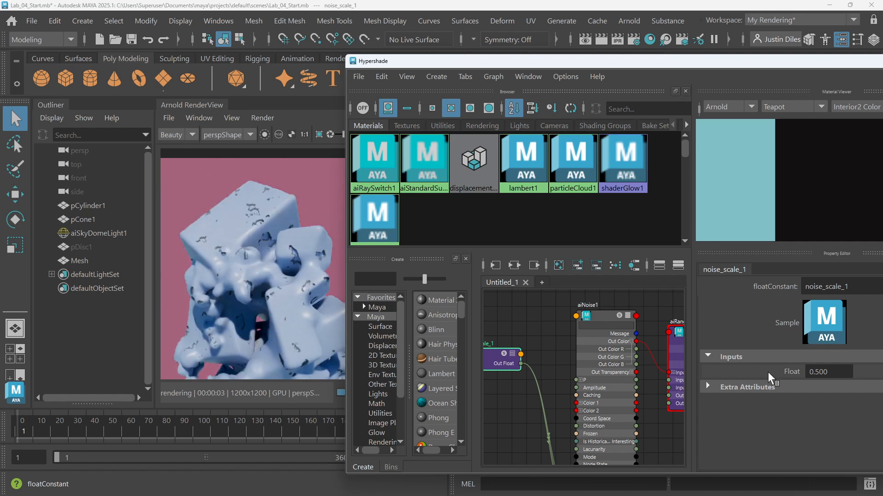
Set the noise_scale_1 float constant's value to 5
drag(839, 372, 752, 374)
text(2)
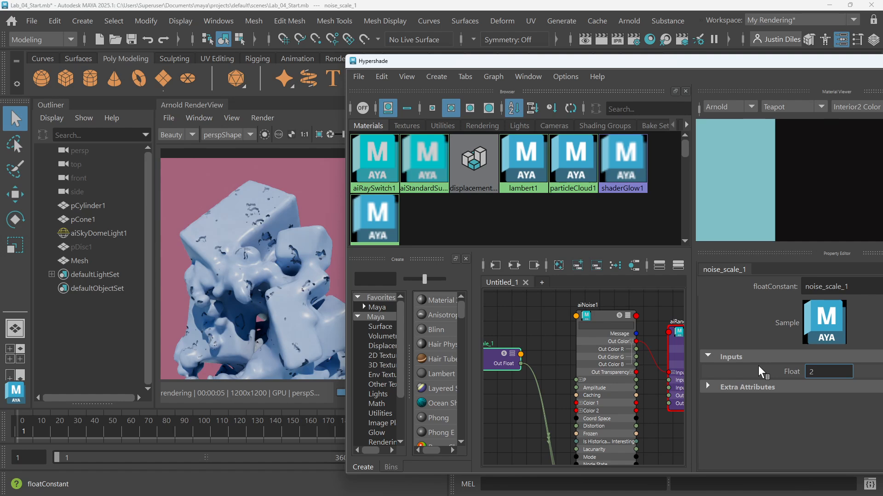
key(BackSpace)
text(5)
key(Return)
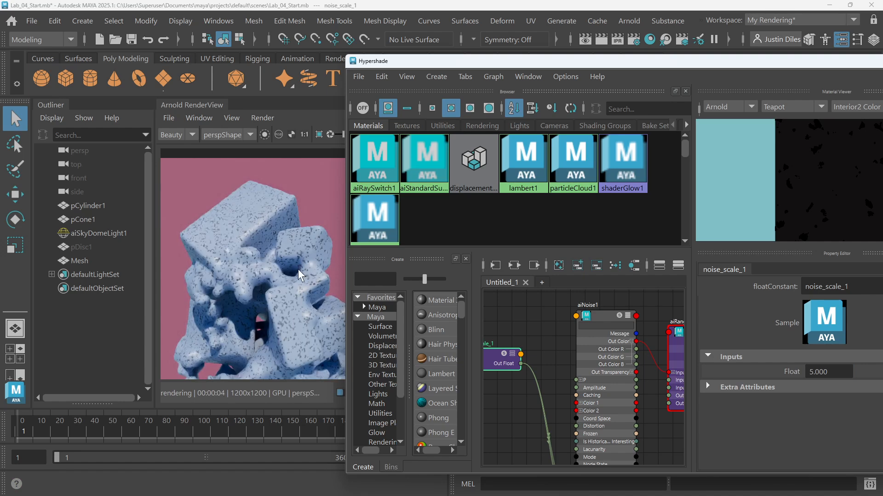
Set the noise_scale_1 float constant's value to 4
scroll(300, 270, up, 1)
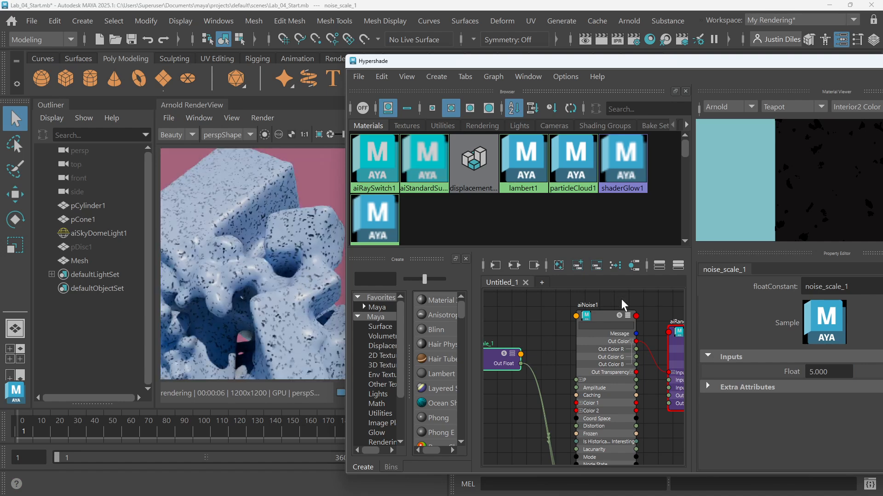
click(822, 372)
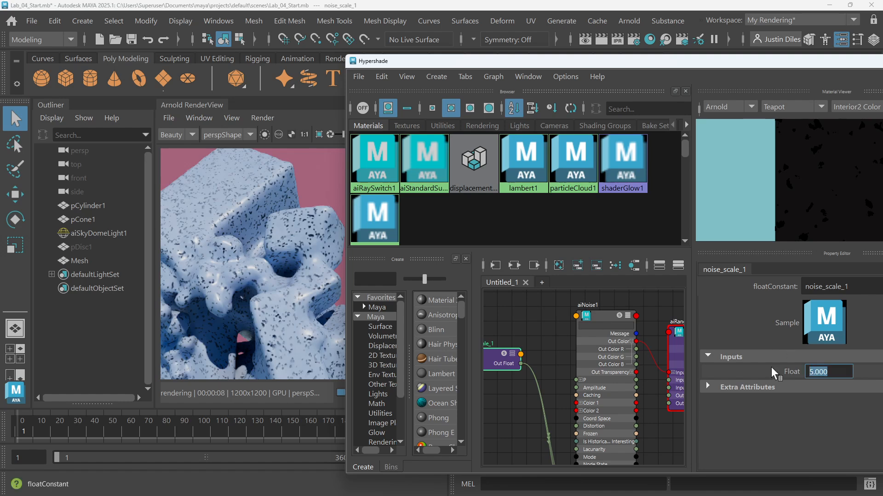
text(4)
key(Return)
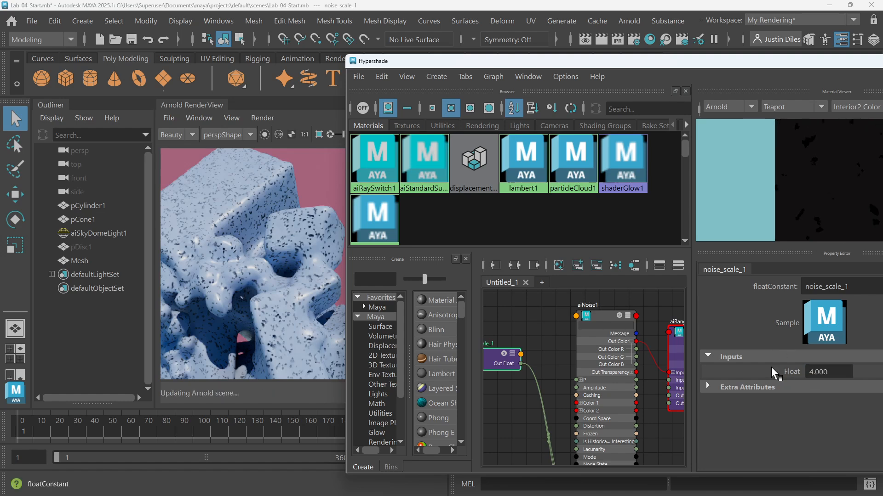
Set aiRange1's Input Max to 0.3
click(616, 322)
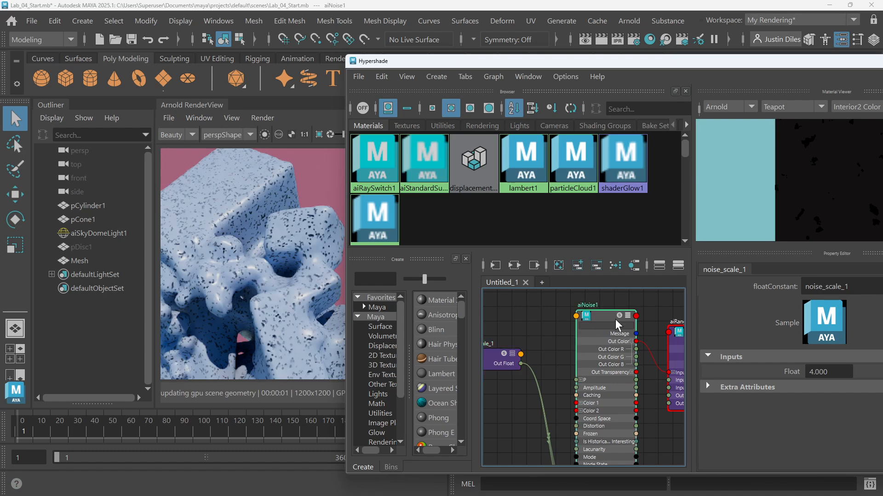
key(f)
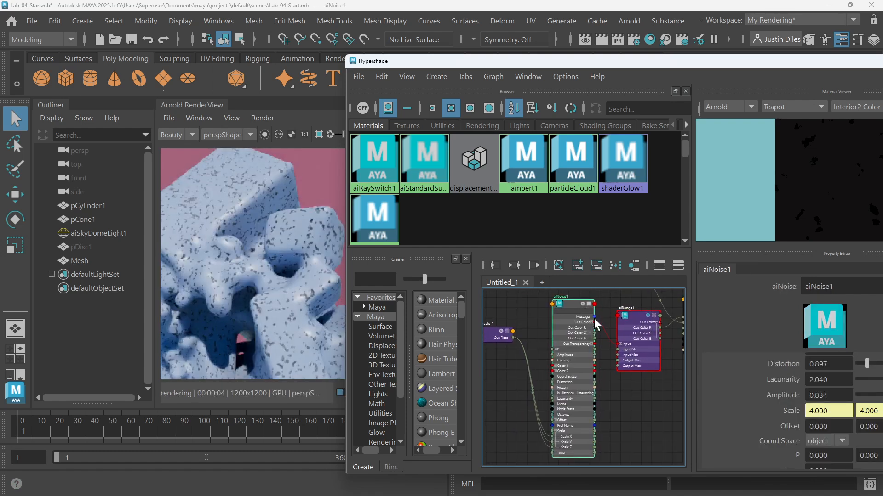
click(632, 316)
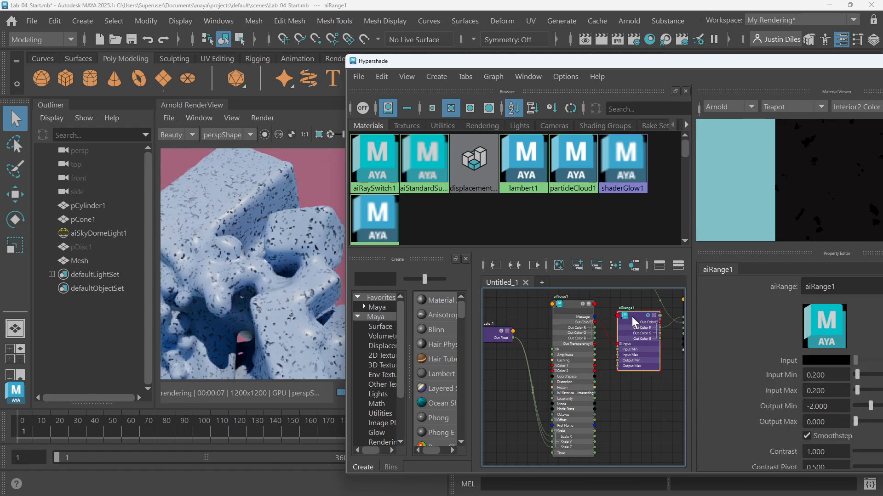
click(570, 305)
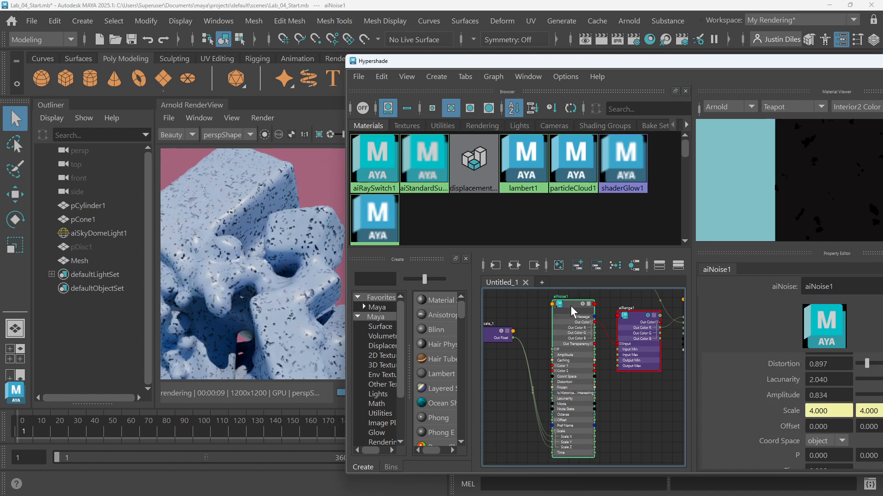
click(630, 316)
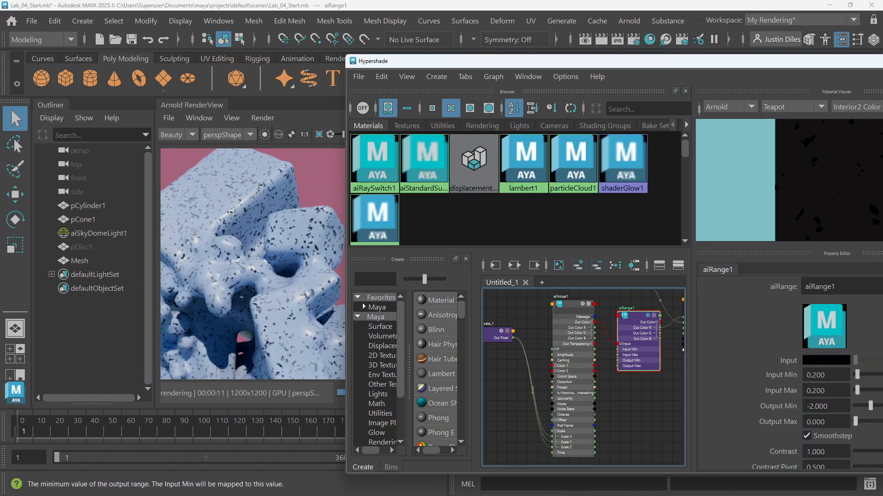
double_click(818, 406)
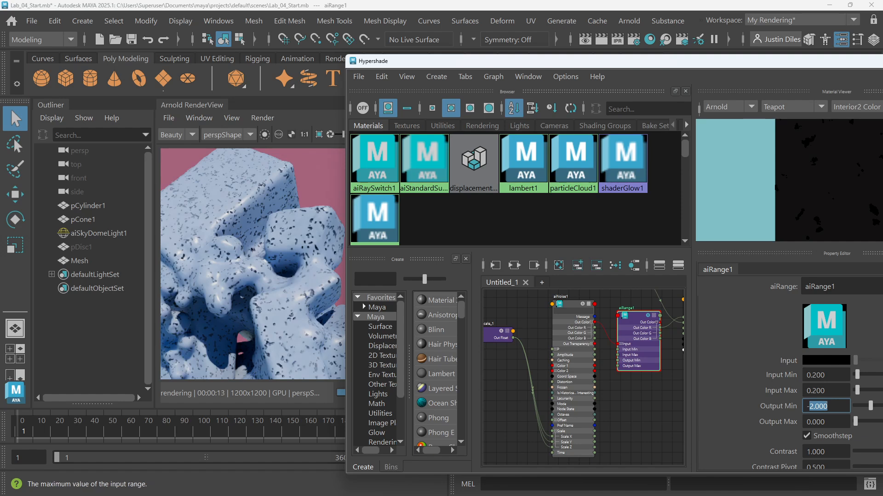
drag(816, 391, 826, 391)
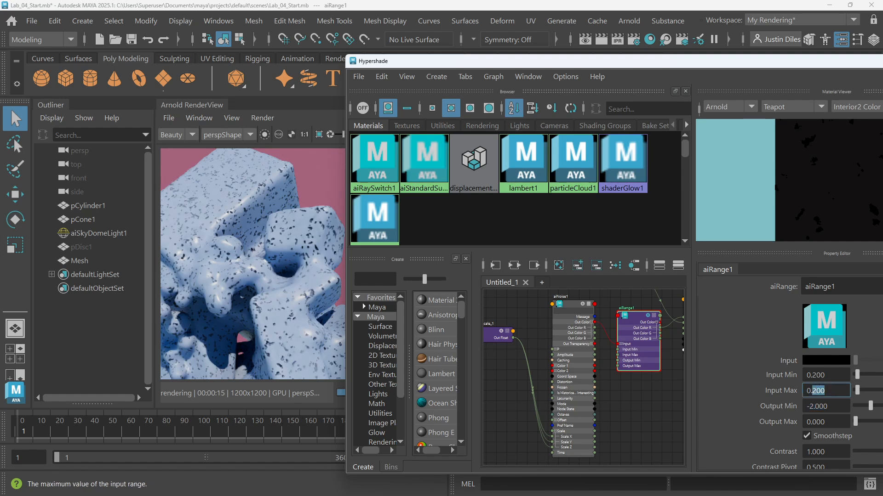
text(3)
key(Return)
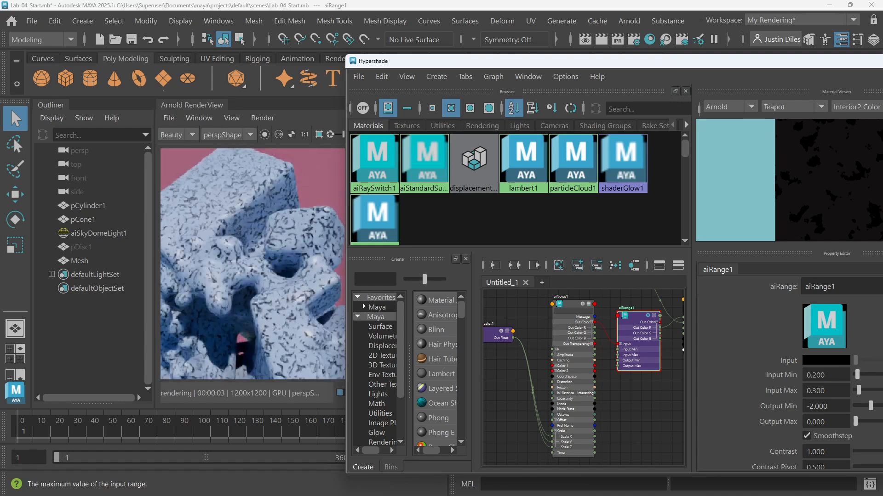
Set aiRange1's Input Max to 0.25
mouse_move(816, 391)
mouse_down()
mouse_move(833, 392)
mouse_move(812, 391)
mouse_up()
text(2)
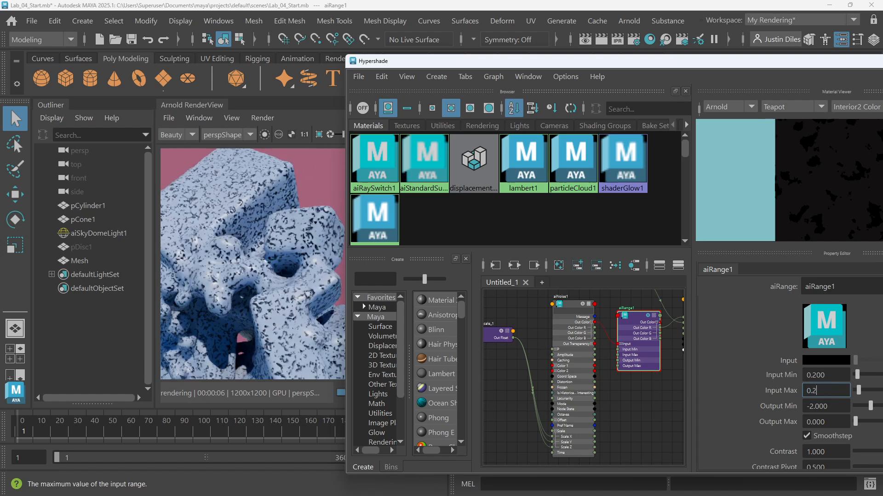
text(5)
key(Return)
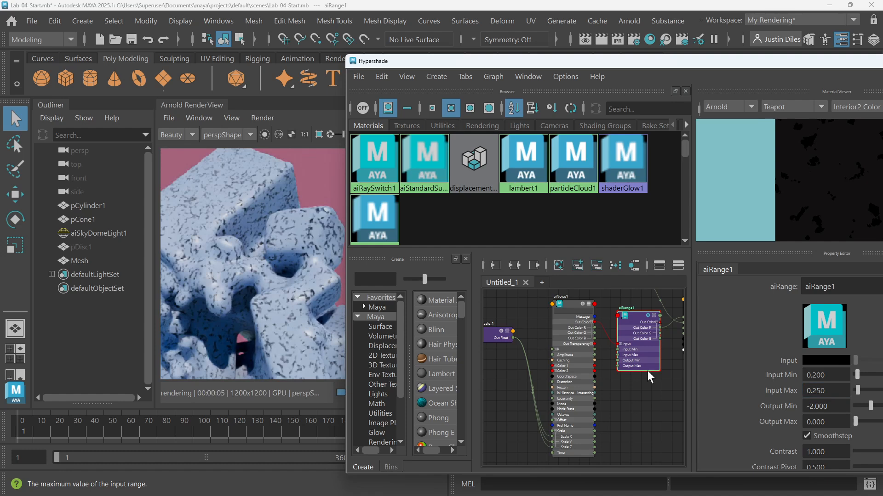
Close the Hypershade and inspect the displaced mesh up close in the Arnold render view
scroll(292, 300, down, 2)
drag(291, 302, 288, 265)
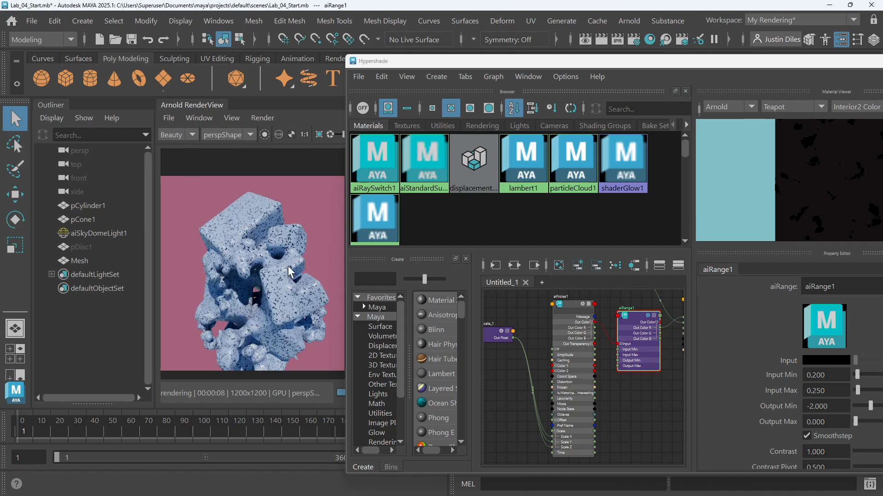
scroll(281, 264, up, 2)
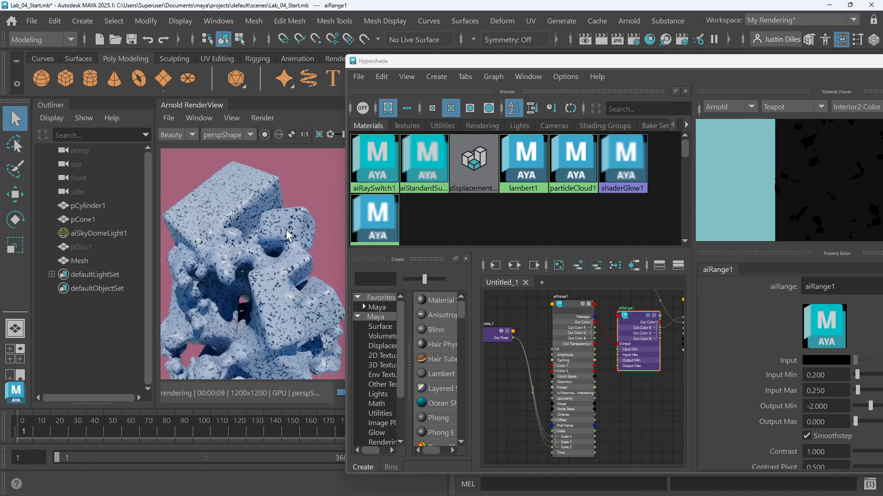
scroll(287, 237, down, 1)
scroll(253, 244, up, 1)
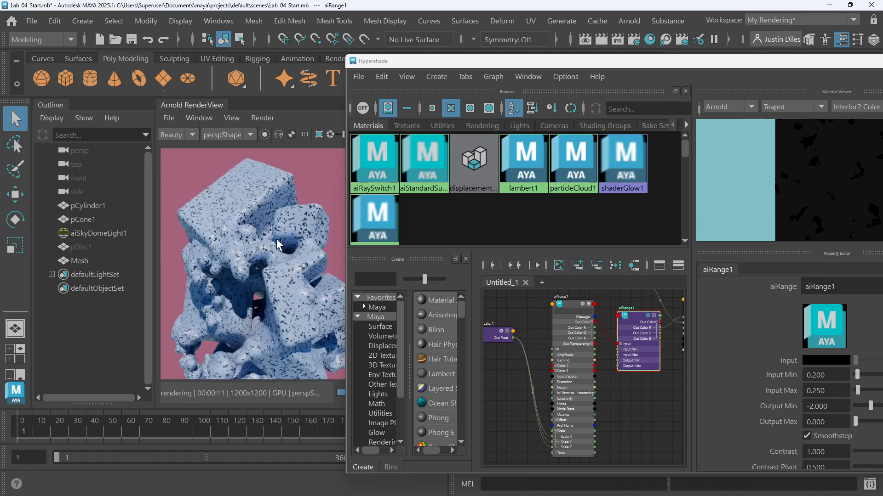
scroll(277, 242, down, 1)
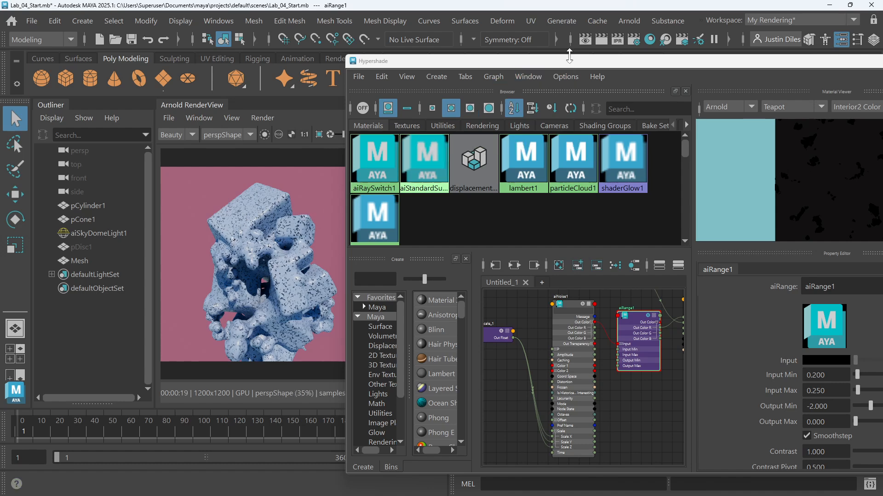
drag(566, 63, 407, 43)
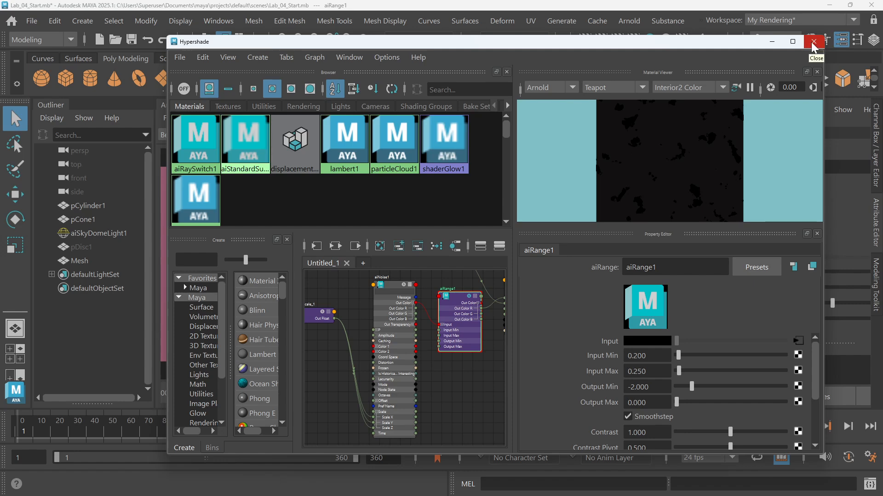
click(813, 43)
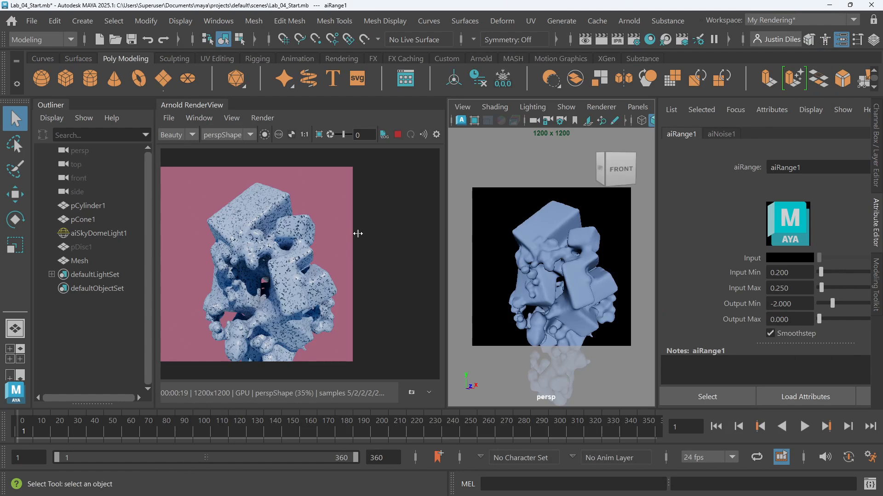
scroll(561, 266, down, 2)
scroll(547, 286, up, 4)
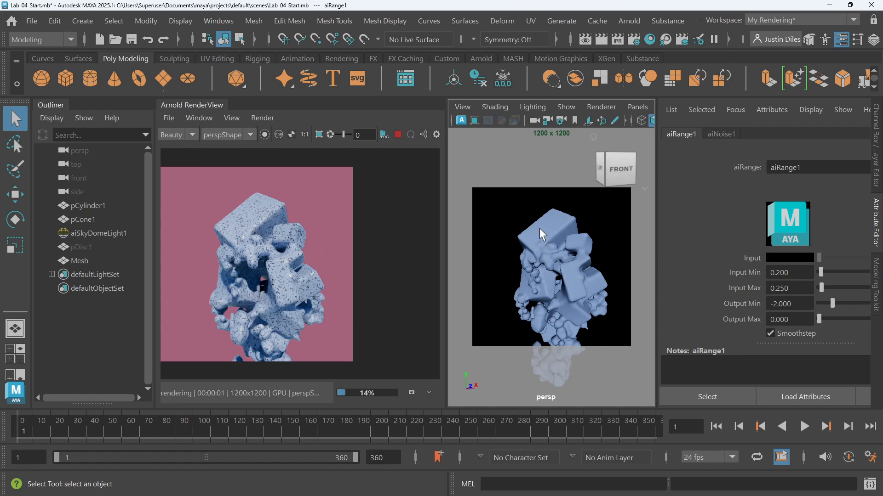
scroll(276, 258, up, 3)
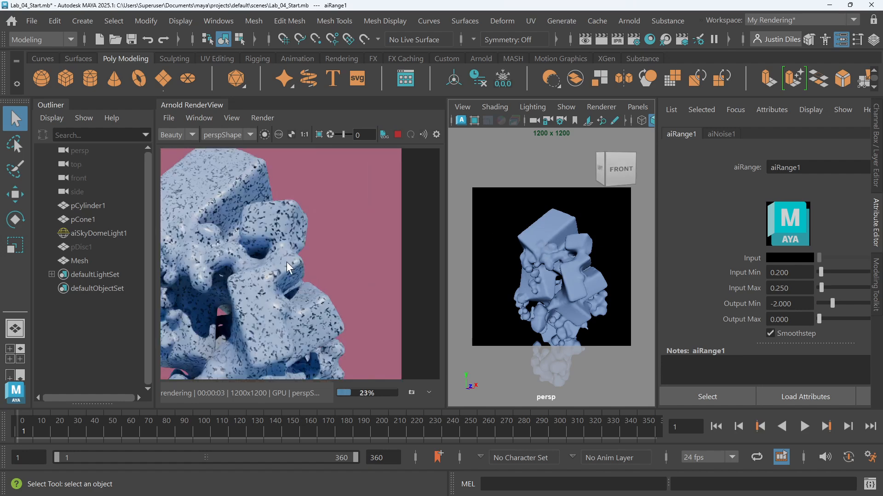
scroll(285, 261, up, 1)
scroll(286, 261, down, 1)
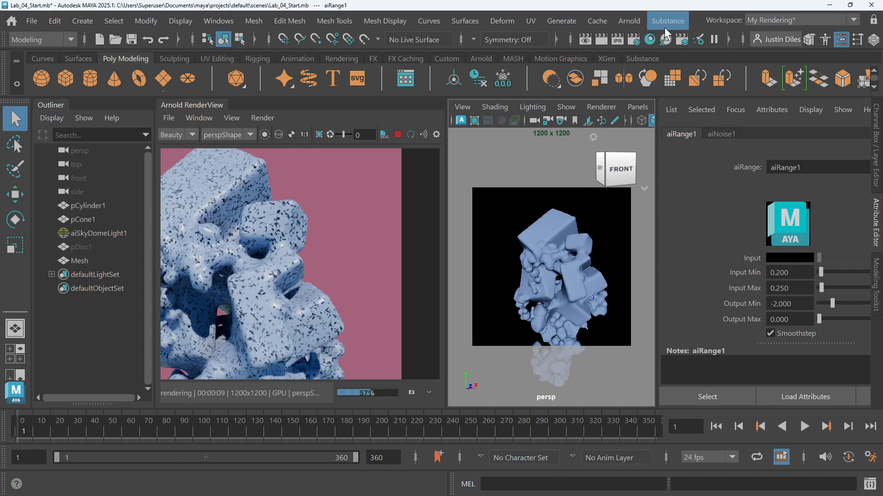
Reopen the Hypershade, frame aiRange1, and set its Output Max to 0.5
click(649, 40)
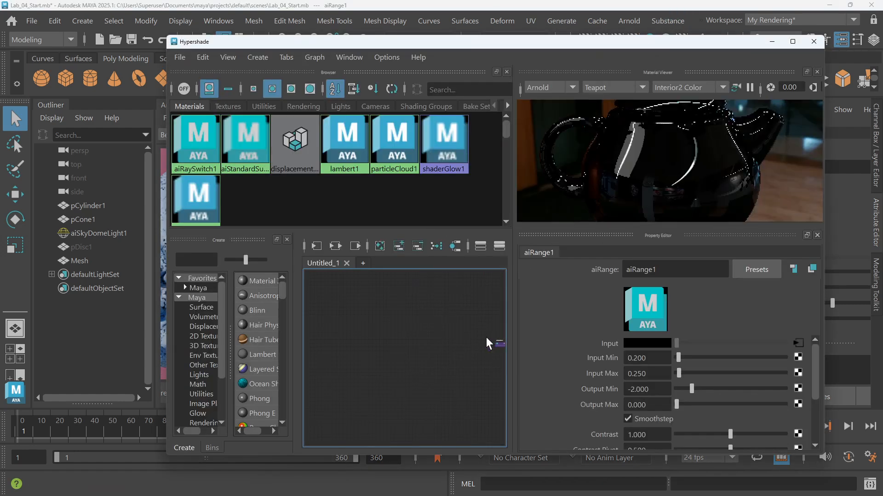
key(f)
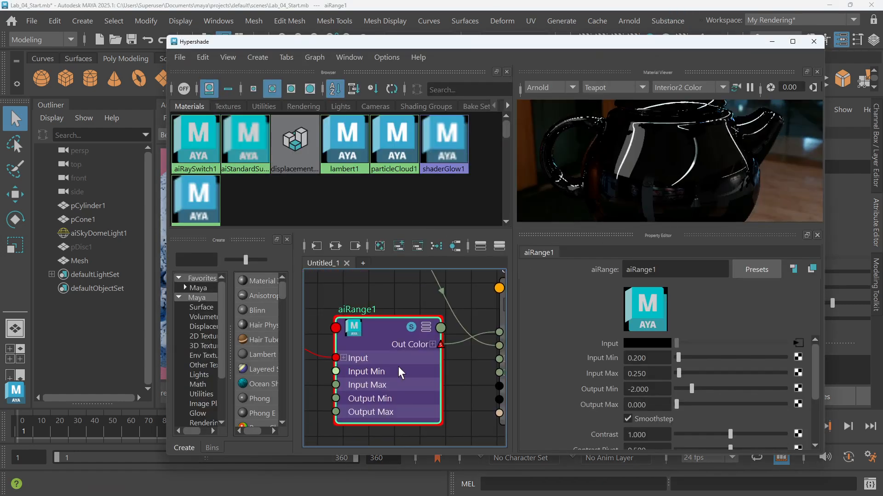
click(646, 404)
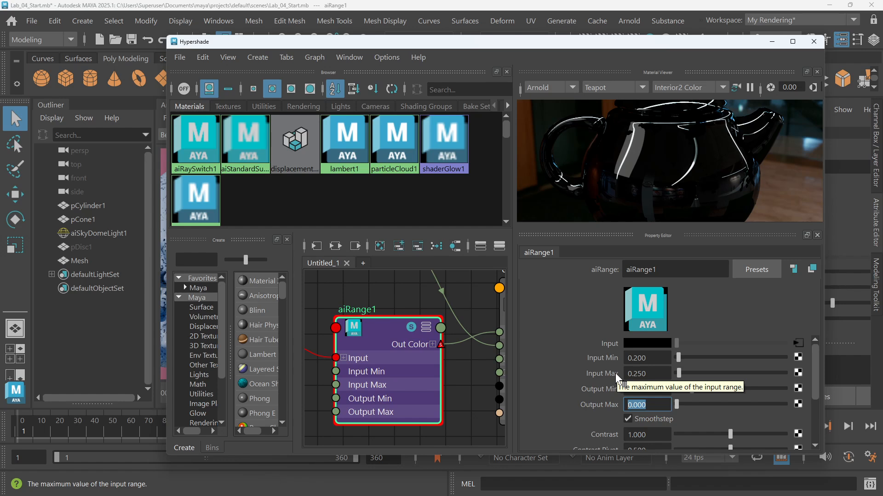
text(.5)
key(Return)
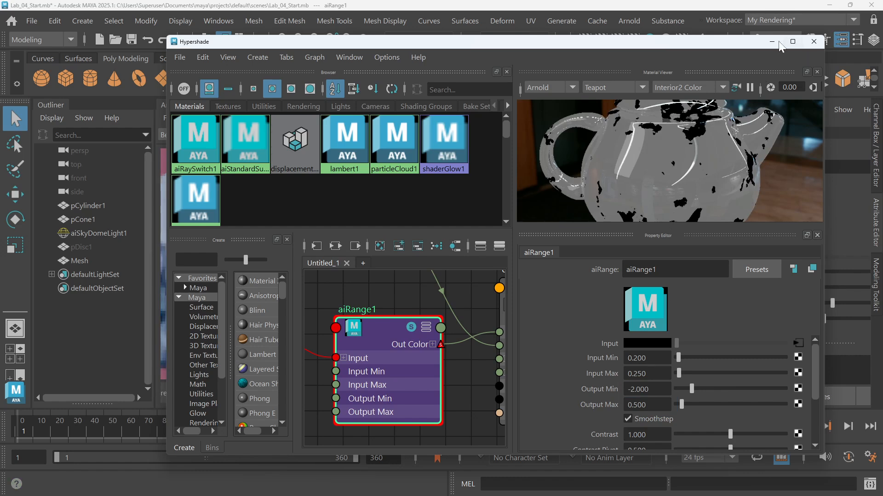
Navigate the node graph to review the network connections and the noise_scale_1 constant
drag(708, 45, 732, 69)
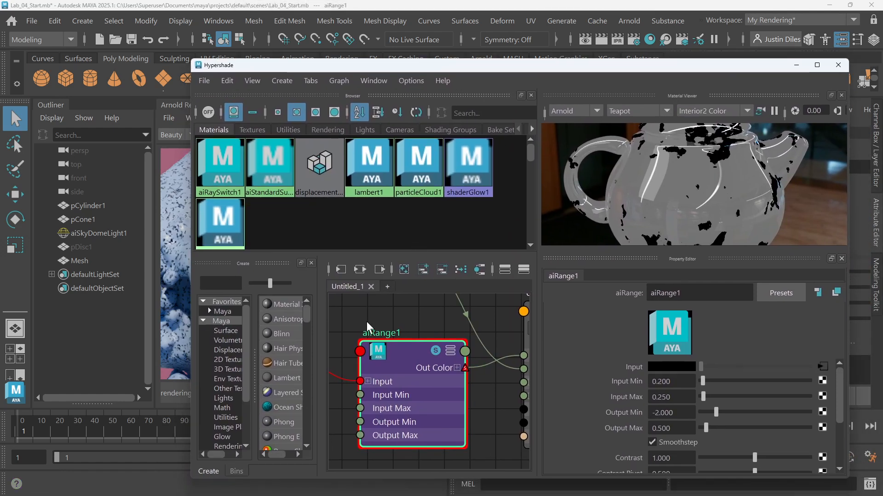
scroll(368, 324, down, 2)
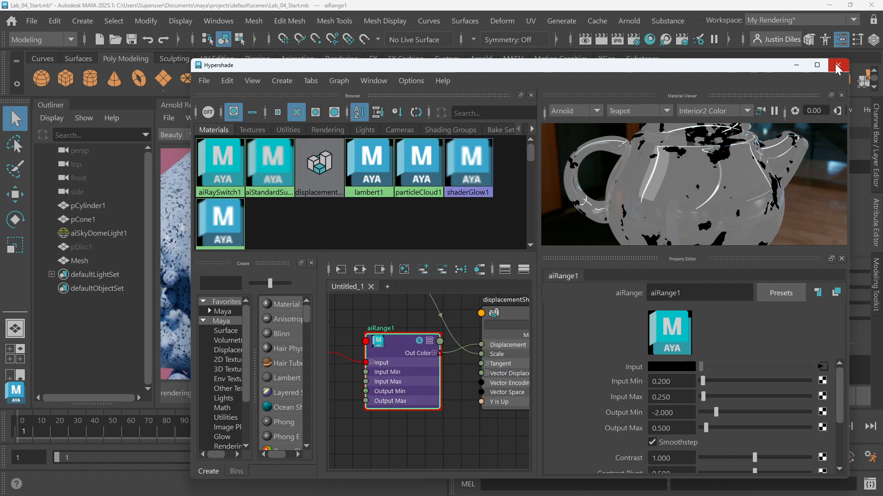
scroll(459, 353, down, 1)
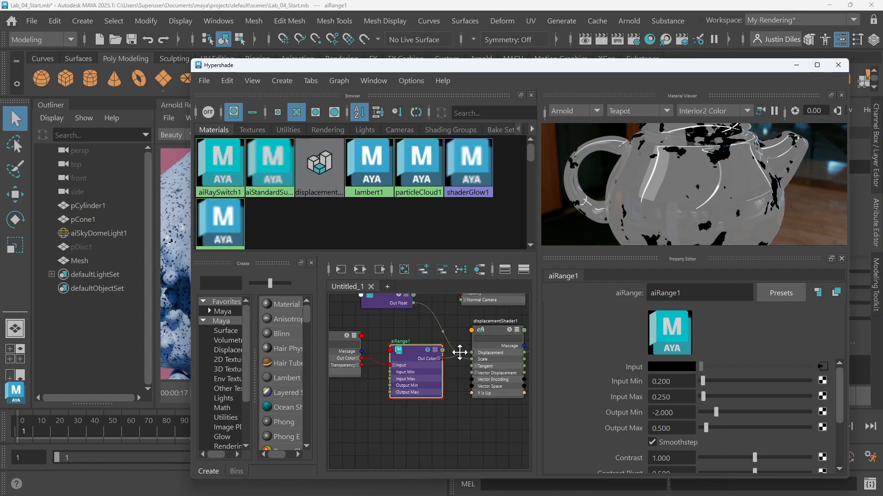
alt+middle_drag(460, 352, 437, 444)
scroll(437, 443, down, 2)
alt+middle_drag(425, 358, 419, 450)
alt+middle_drag(419, 391, 416, 359)
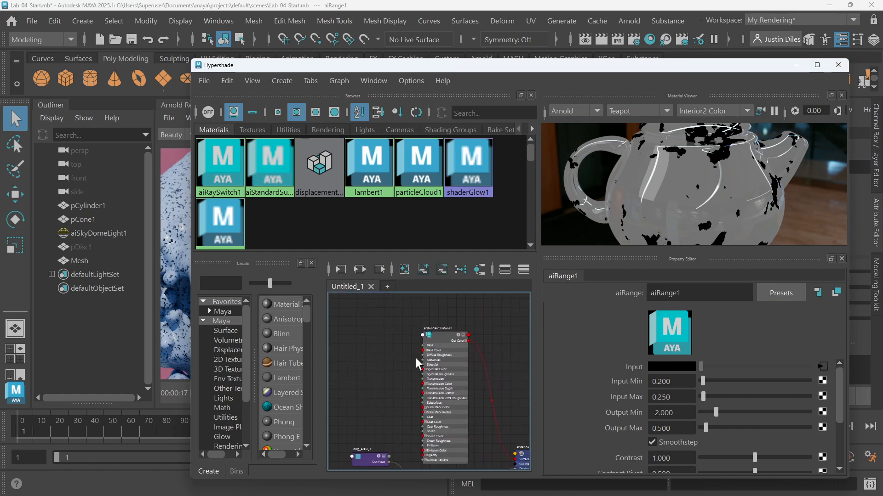
alt+middle_drag(488, 405, 498, 348)
scroll(396, 385, up, 3)
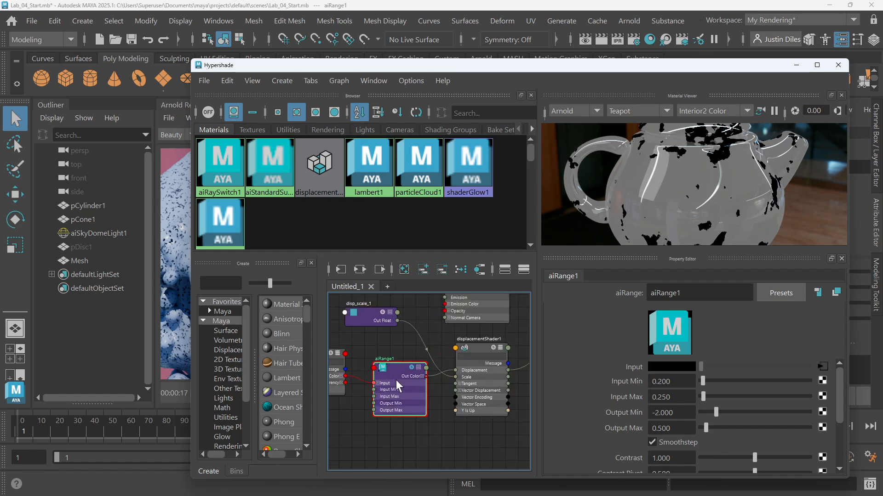
alt+middle_drag(412, 338, 496, 321)
scroll(446, 350, down, 3)
alt+middle_drag(357, 400, 441, 399)
click(373, 337)
scroll(412, 330, up, 2)
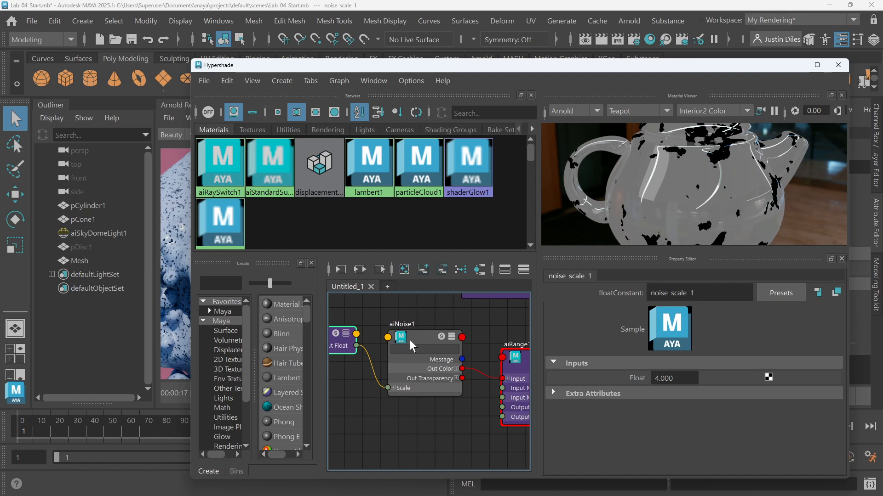
Inspect aiNoise1's Coord Space options, then close the Hypershade
click(410, 340)
scroll(687, 390, down, 3)
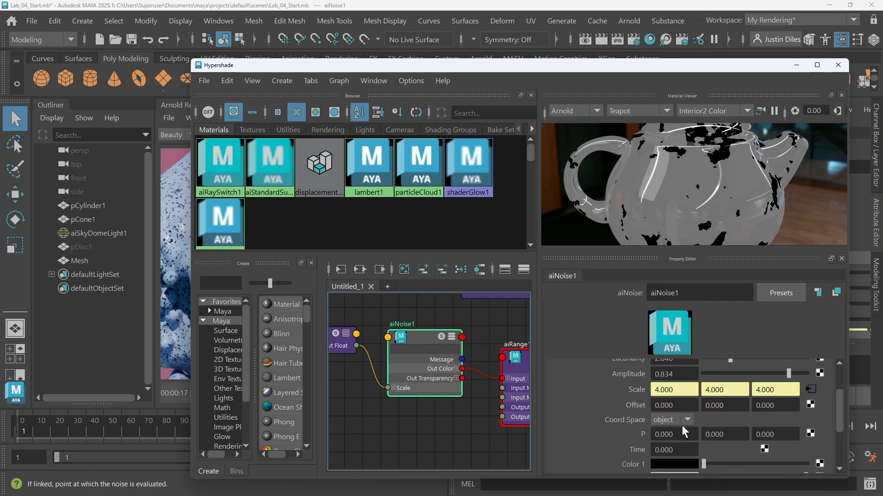
click(687, 393)
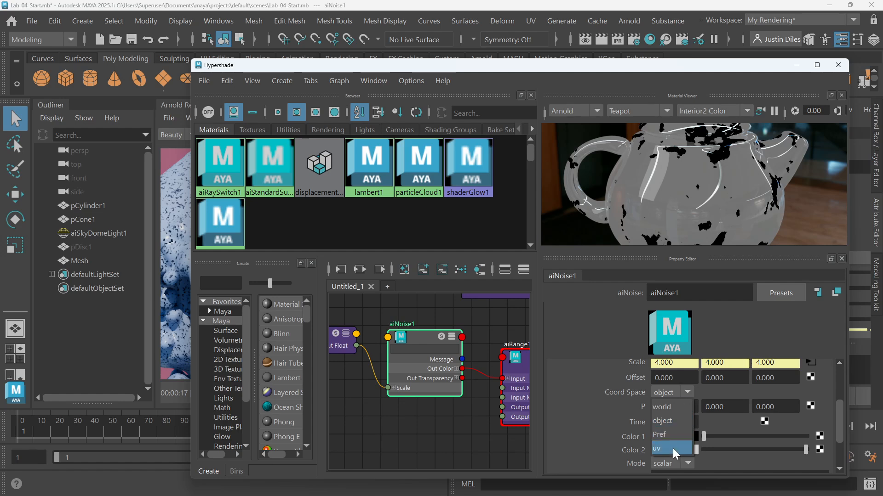
click(492, 324)
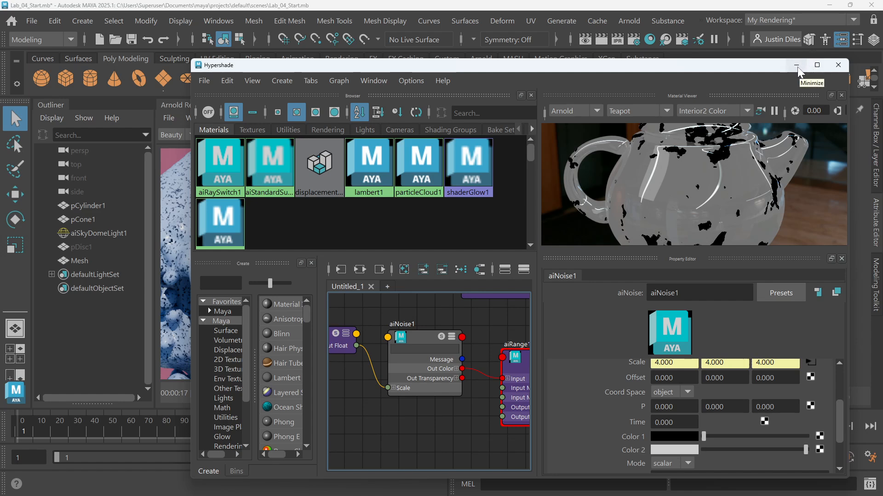
click(837, 65)
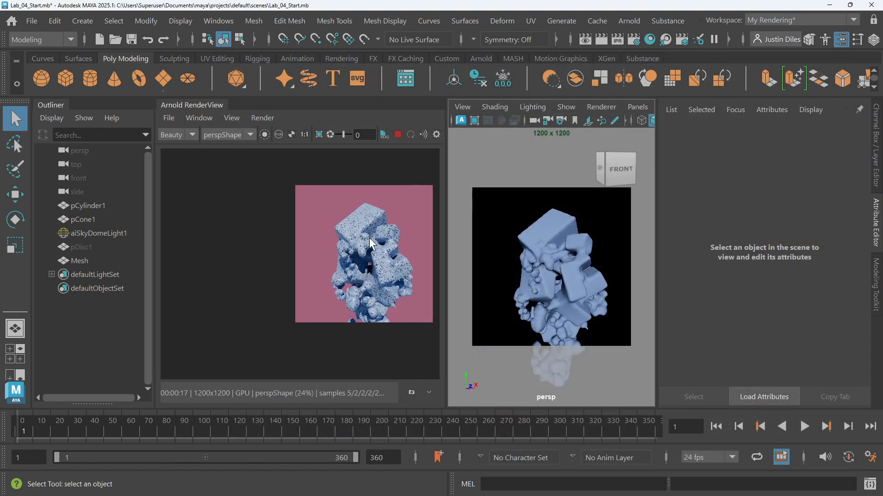
Open the UV Editor with the mesh selected to check its UVs, then close it
scroll(362, 288, up, 2)
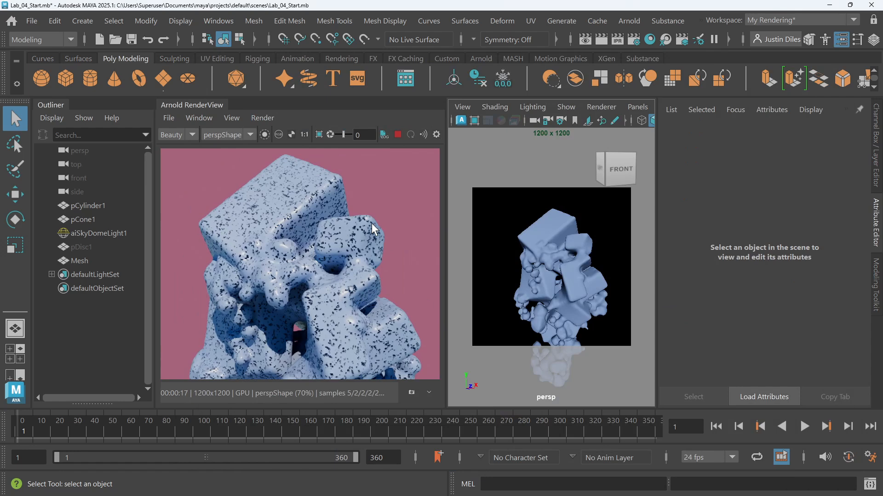
click(528, 18)
click(548, 49)
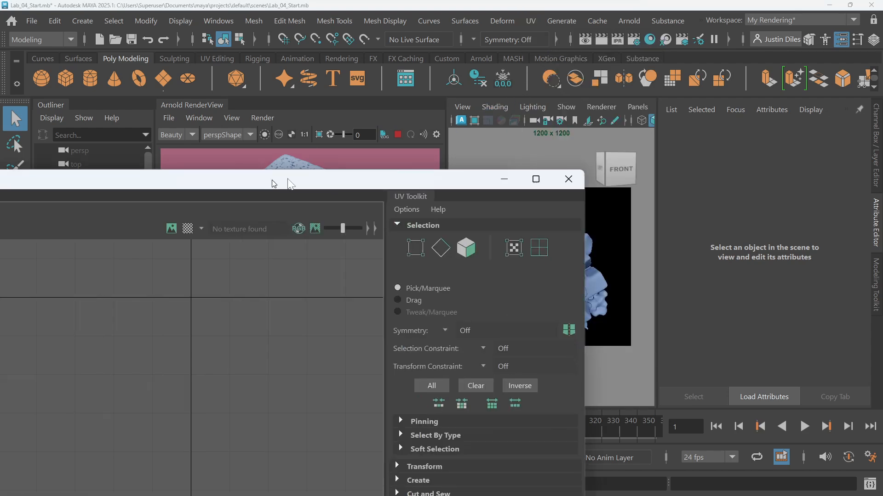
drag(381, 177, 668, 145)
drag(532, 141, 437, 124)
click(547, 251)
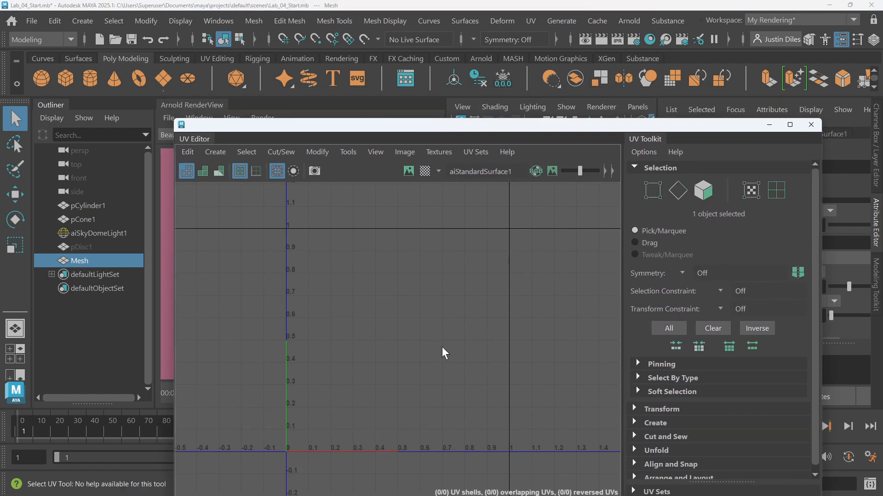
click(811, 125)
click(593, 222)
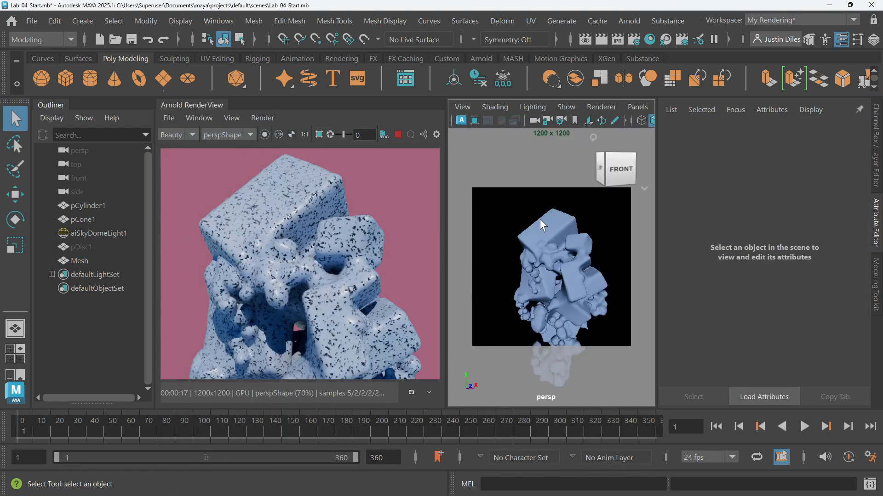
Orbit the perspective view to review the displaced mesh from another angle in the render
scroll(533, 259, down, 5)
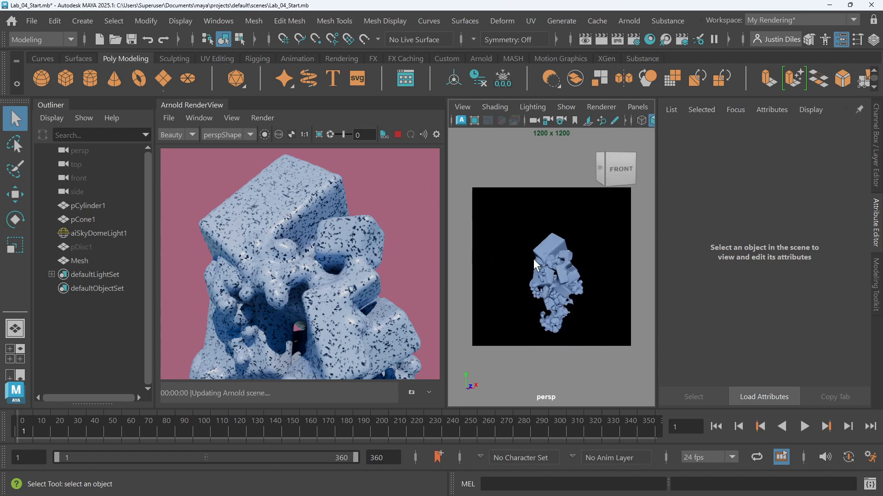
scroll(562, 269, up, 3)
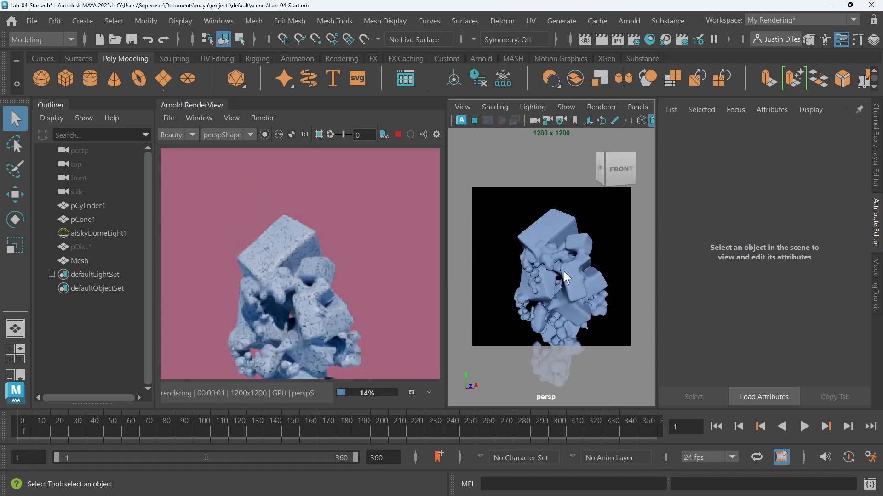
scroll(564, 270, down, 1)
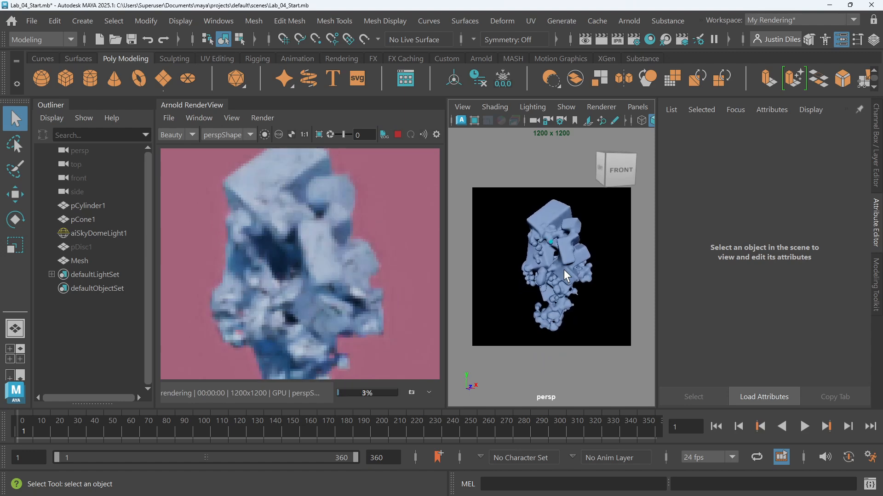
alt+drag(563, 269, 555, 213)
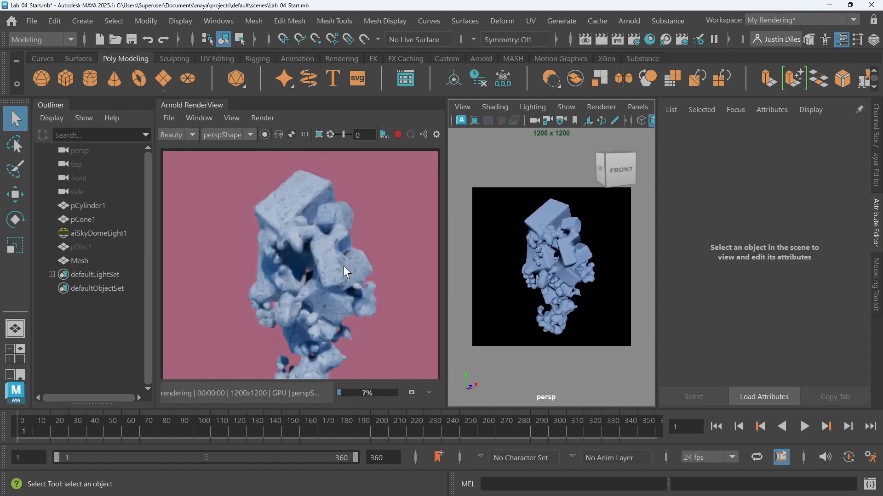
scroll(341, 269, down, 2)
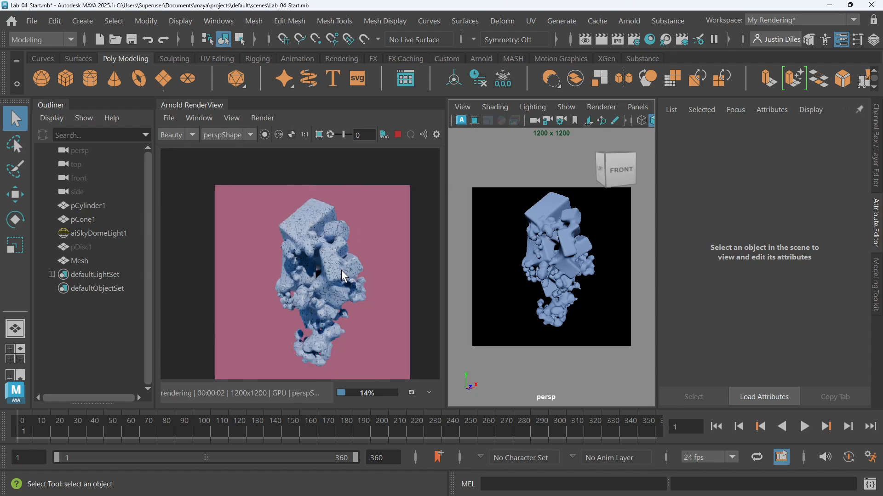
alt+drag(554, 267, 556, 262)
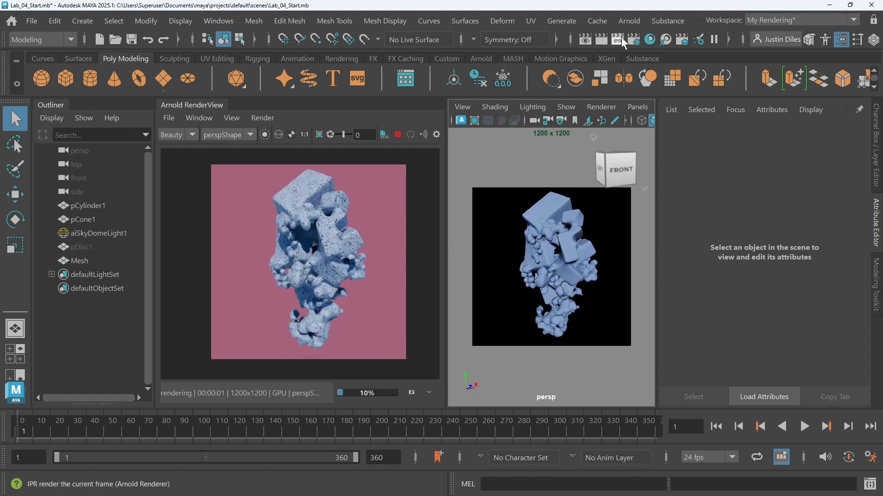
Open the Hypershade and create a ramp texture node beside aiStandardSurface1 in the graph
click(649, 40)
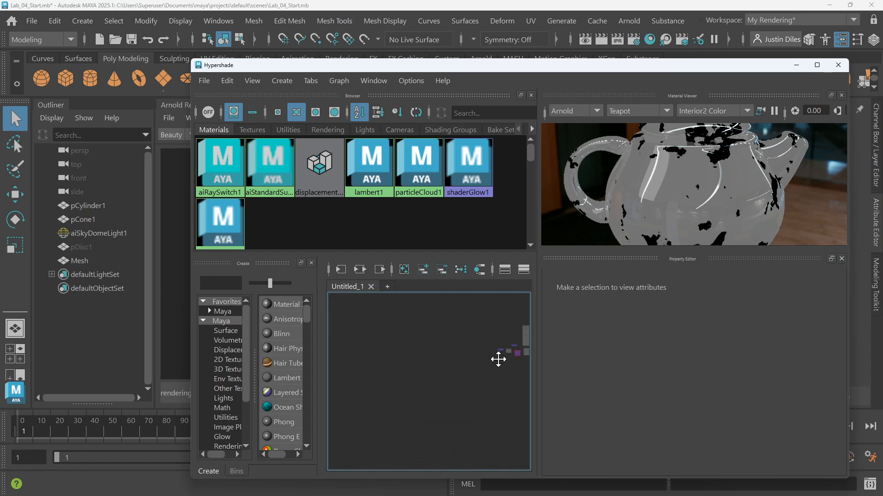
middle_drag(497, 359, 416, 361)
scroll(414, 367, up, 5)
middle_drag(407, 396, 424, 408)
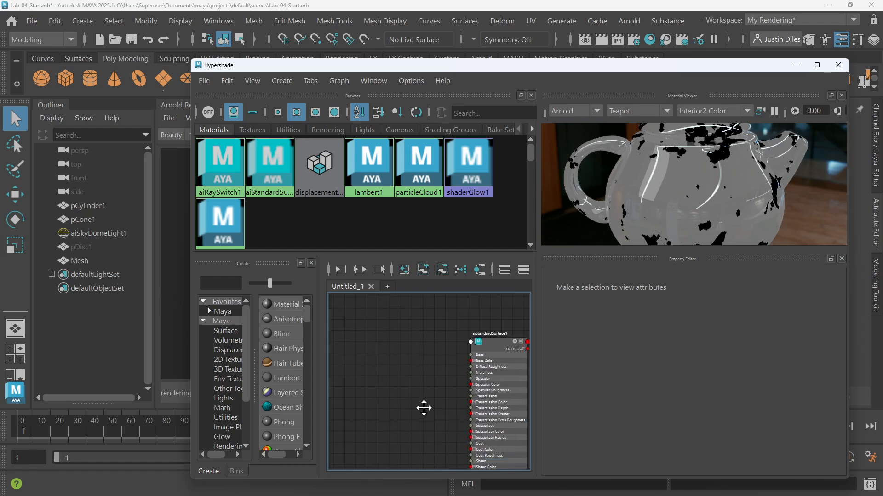
key(Tab)
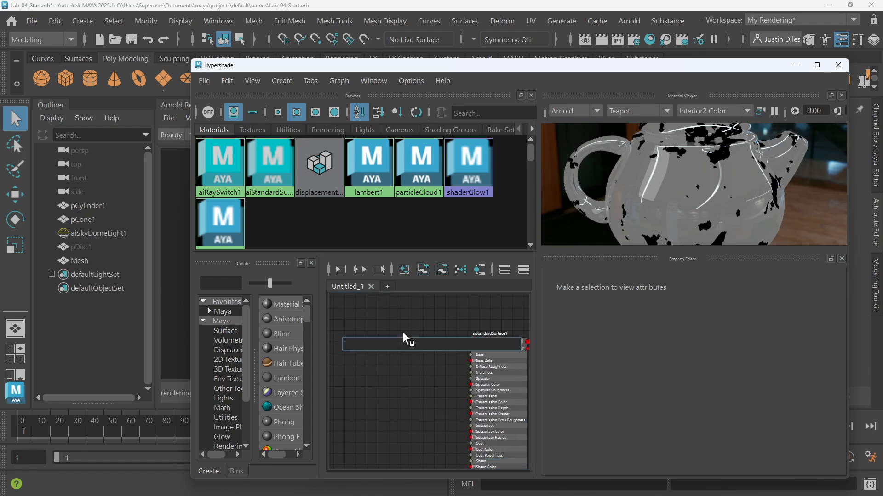
text(ramp)
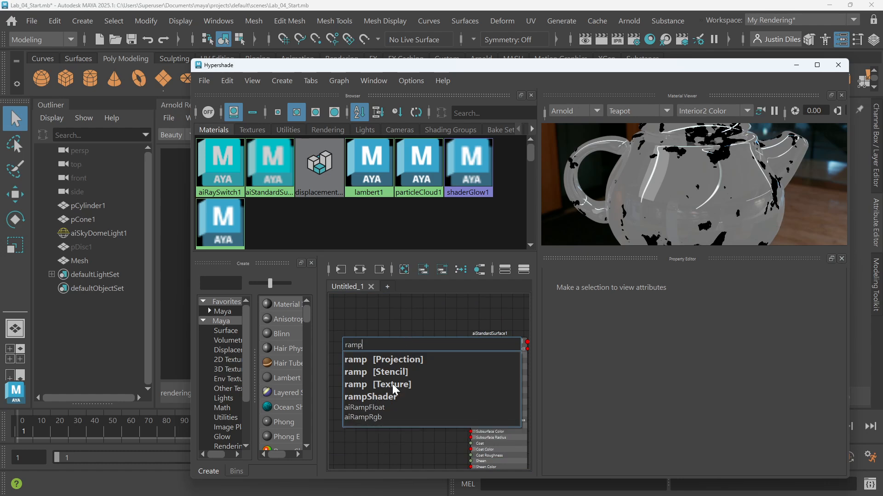
click(392, 384)
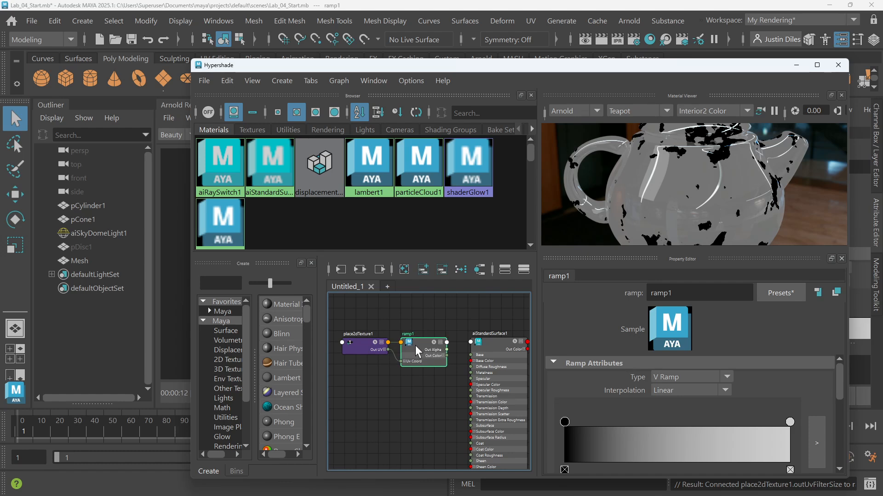
drag(415, 346, 416, 341)
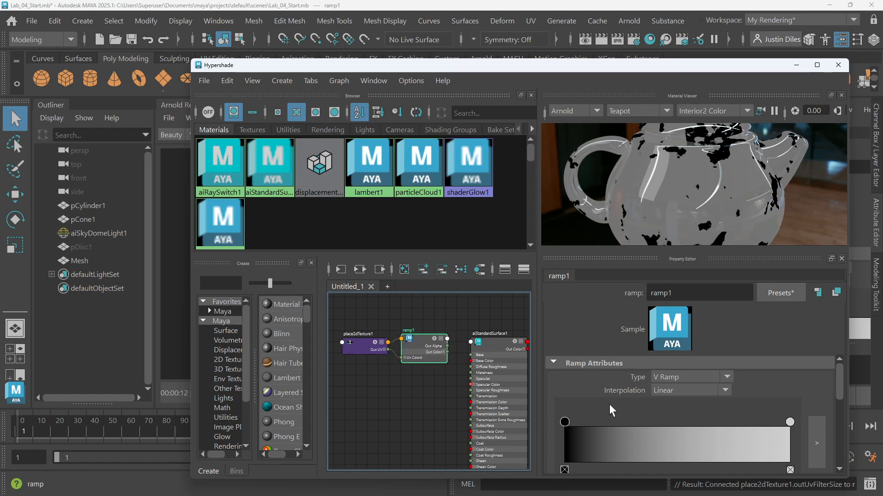
Enlarge the Hypershade and set the ramp's start color to a light pink
drag(584, 72, 553, 40)
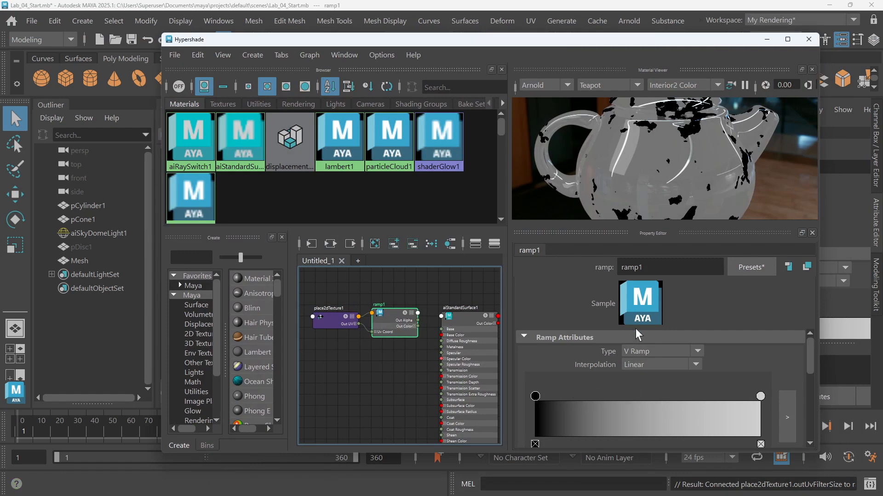
click(788, 39)
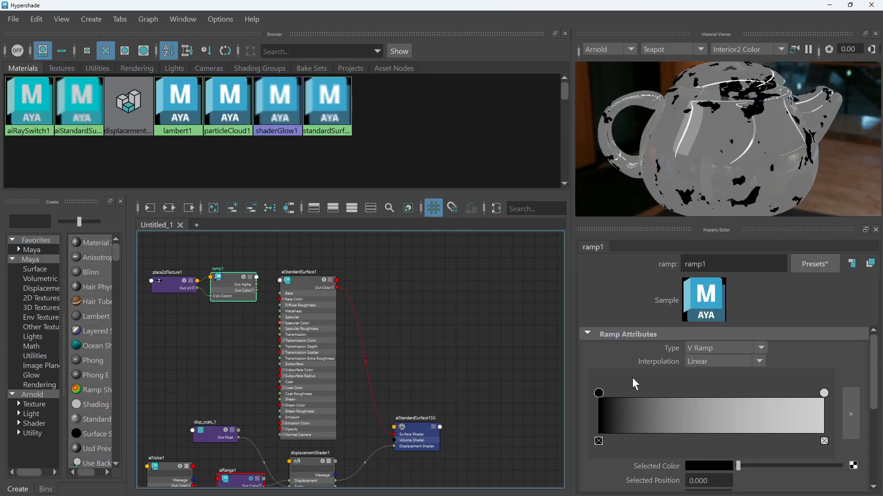
drag(242, 277, 242, 276)
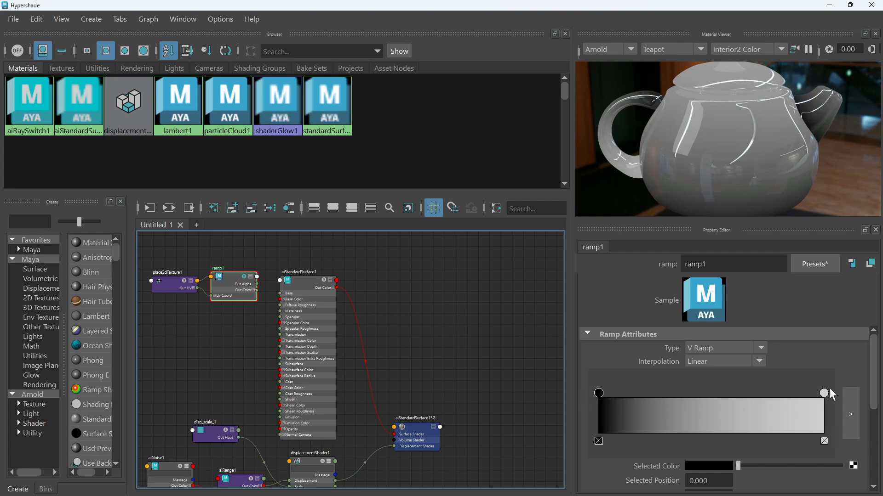
scroll(834, 391, down, 1)
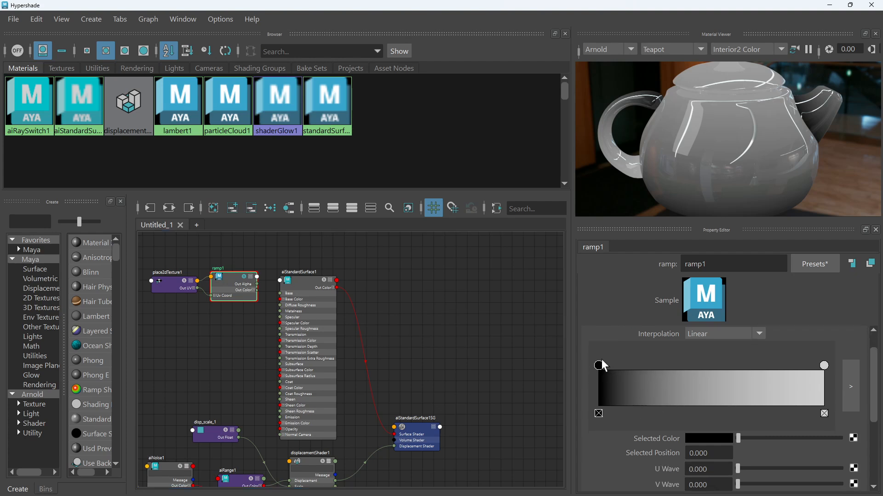
click(708, 438)
click(718, 439)
click(746, 396)
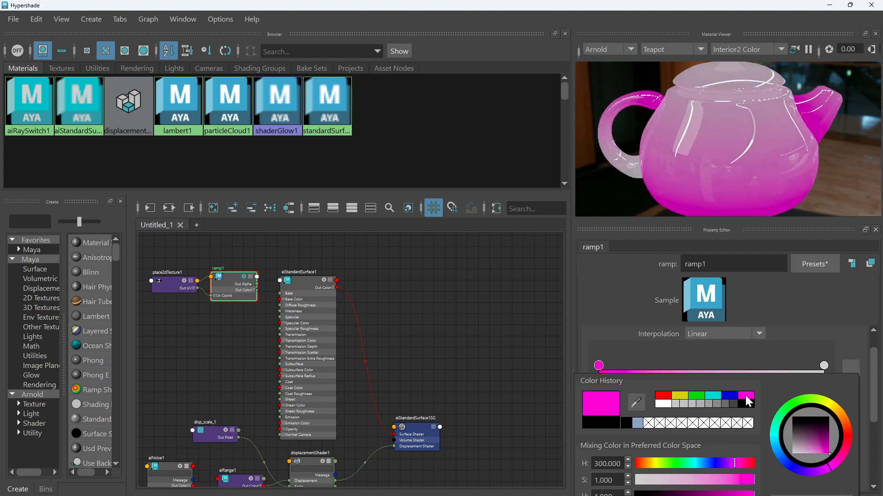
drag(749, 480, 685, 481)
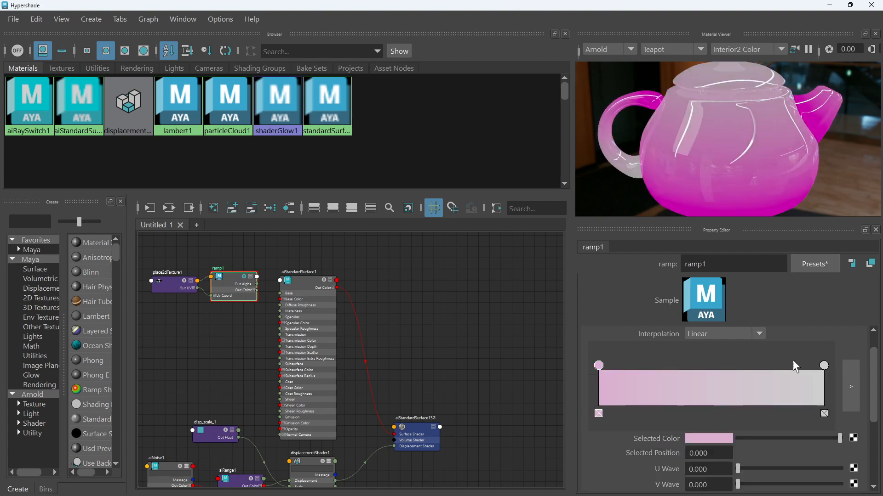
Set the ramp's end color to a teal tone
click(824, 366)
click(712, 438)
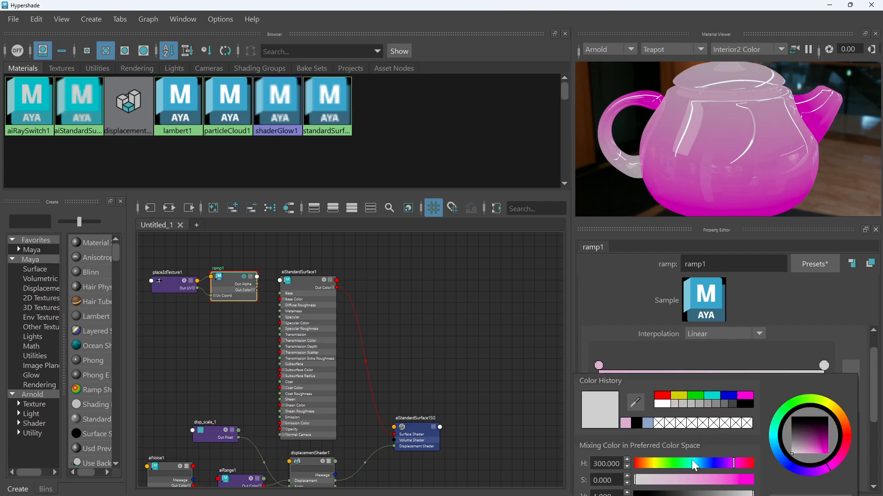
drag(692, 461, 707, 478)
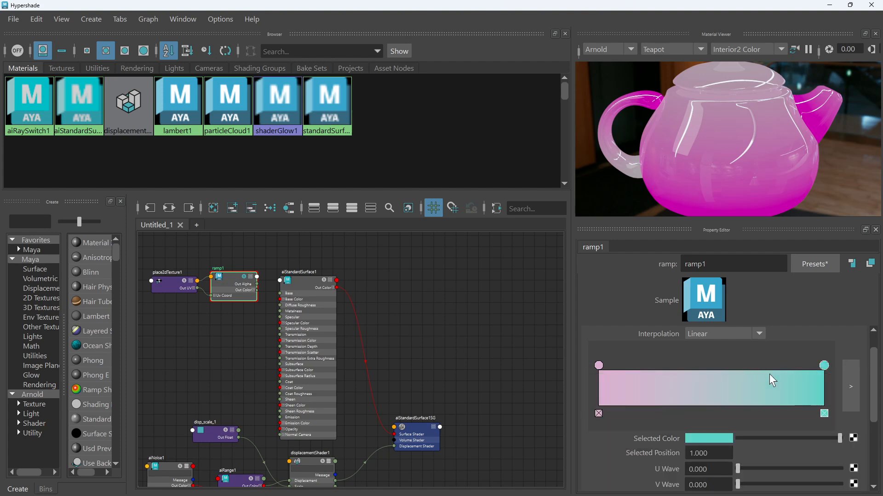
drag(824, 366, 846, 374)
scroll(740, 358, up, 1)
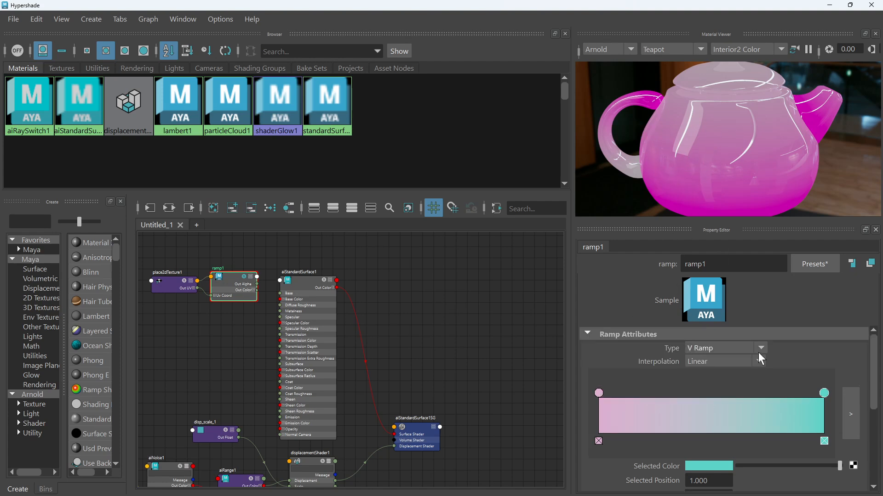
click(762, 348)
click(729, 377)
click(761, 348)
click(746, 364)
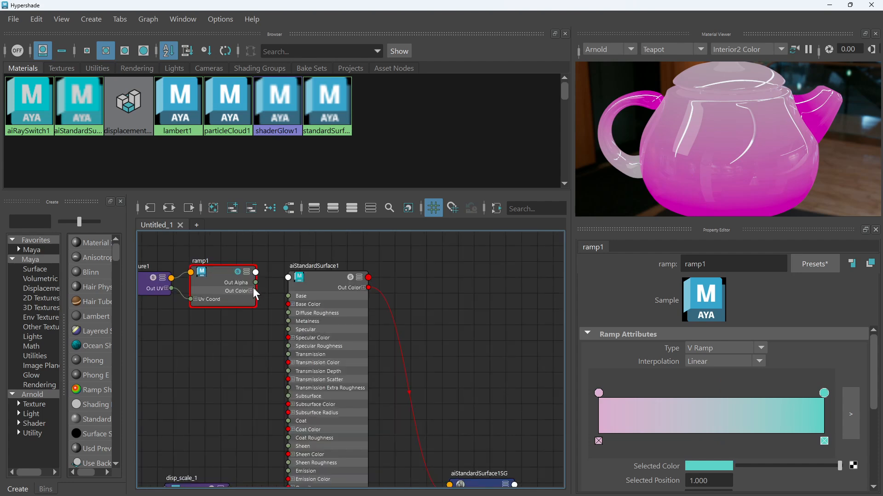
Connect the ramp's Out Color to aiStandardSurface1's Base Color
scroll(260, 296, up, 5)
scroll(367, 275, down, 2)
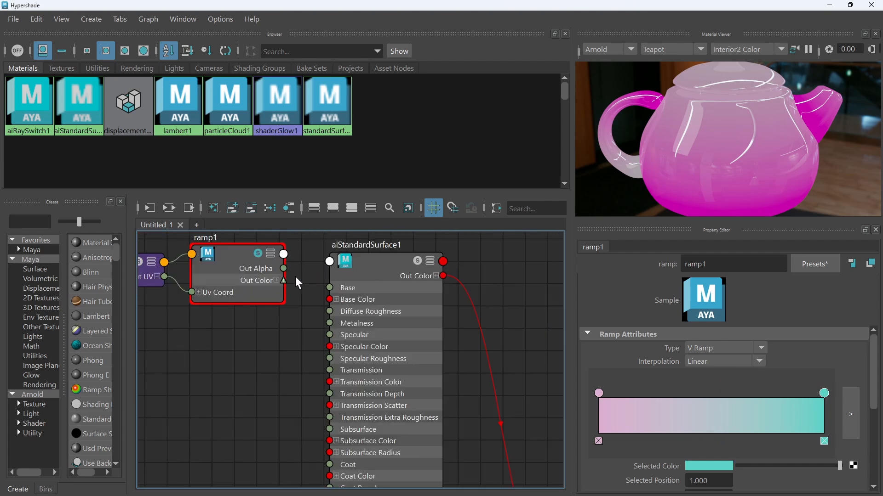
drag(284, 281, 331, 301)
Close the Hypershade and zoom into the IPR render to review the ramp coloring on the mesh
click(851, 5)
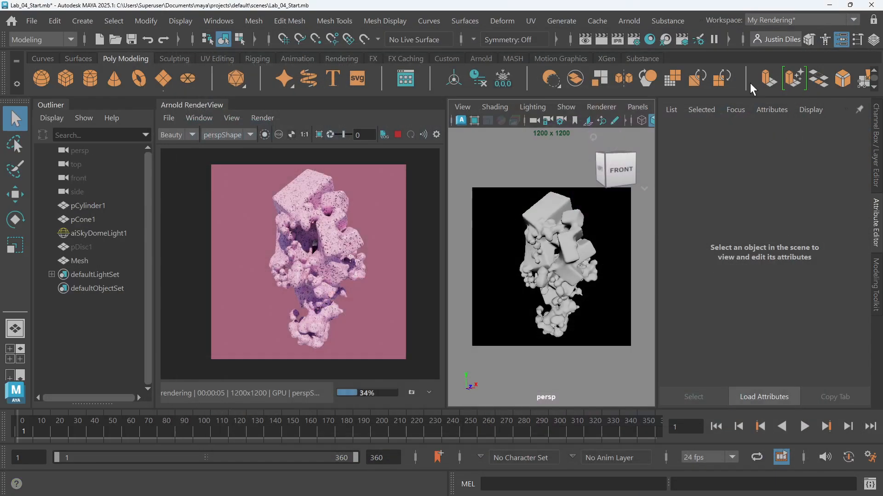
scroll(319, 247, up, 2)
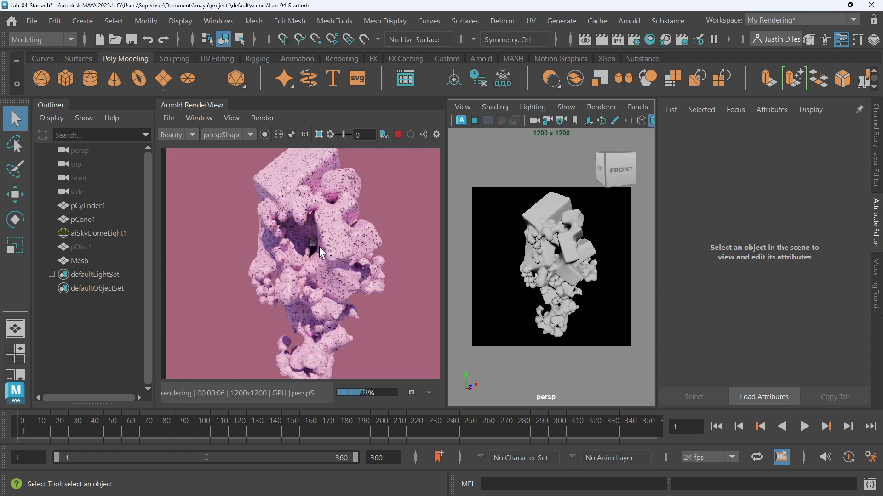
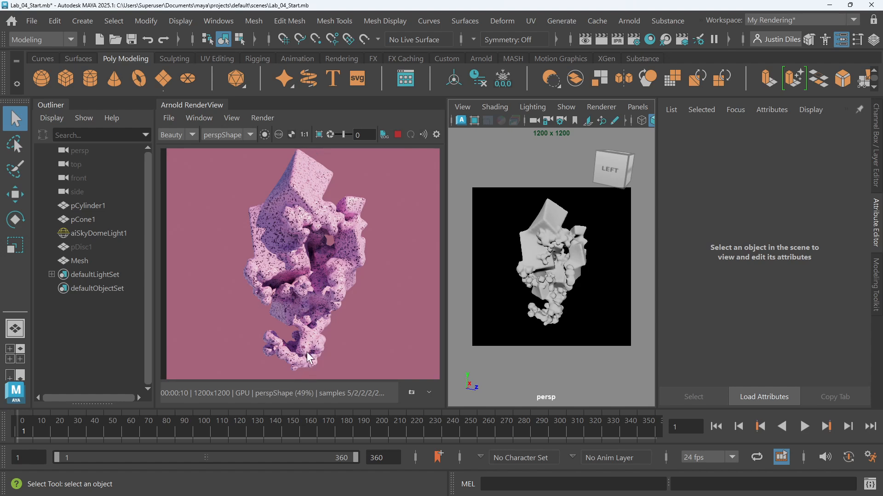
Try to apply a Cylindrical UV projection to the mesh
click(530, 21)
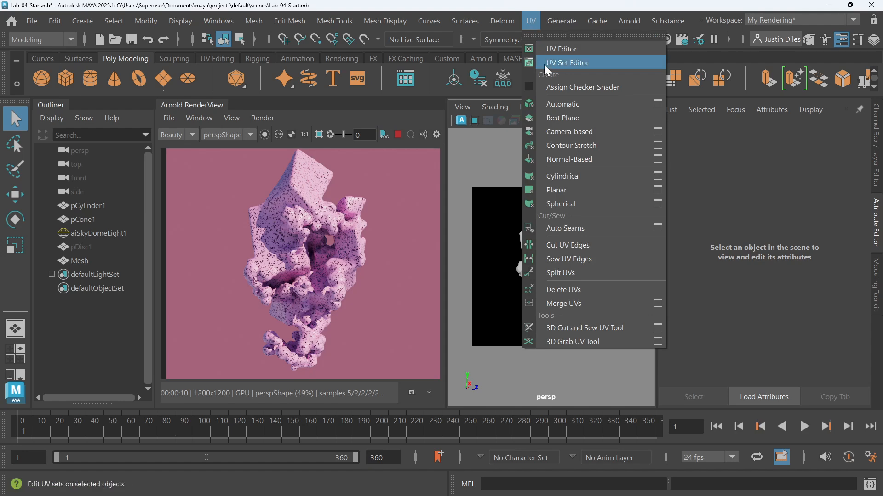
click(570, 178)
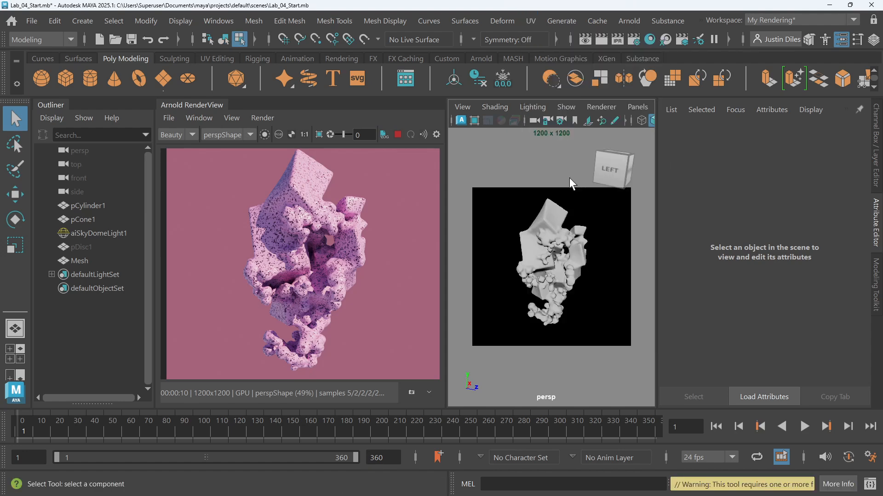
click(553, 212)
click(527, 25)
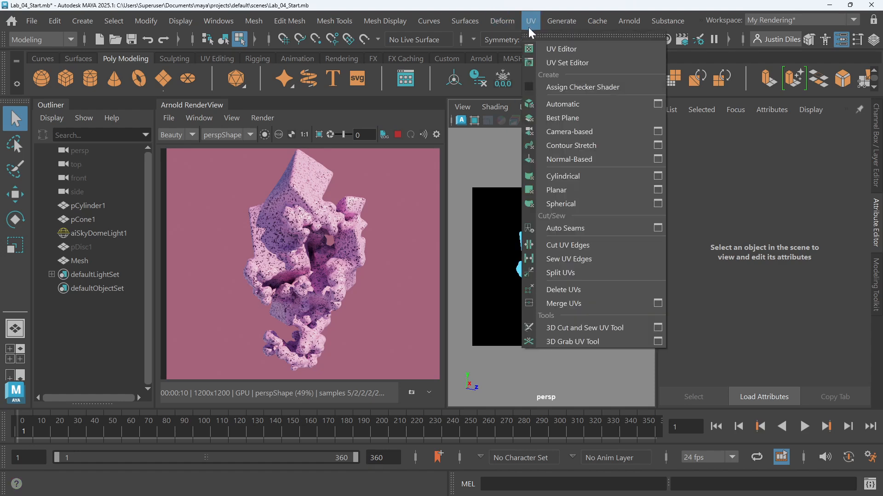
click(563, 177)
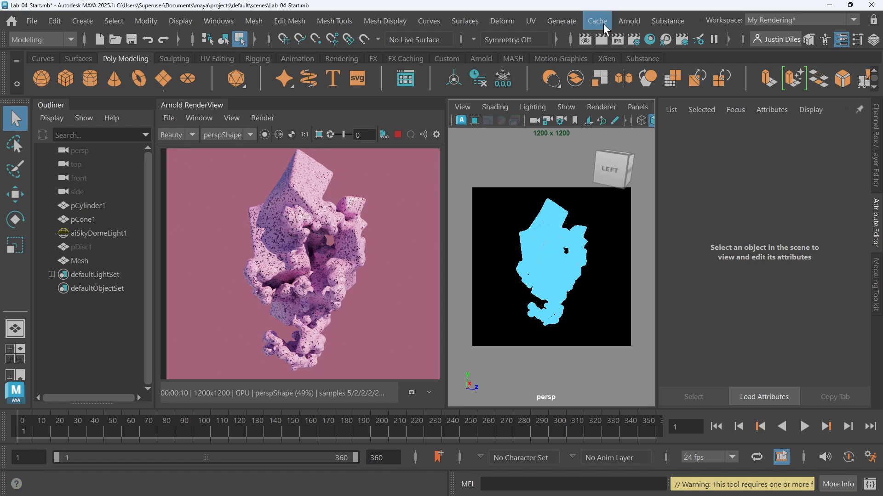
click(537, 22)
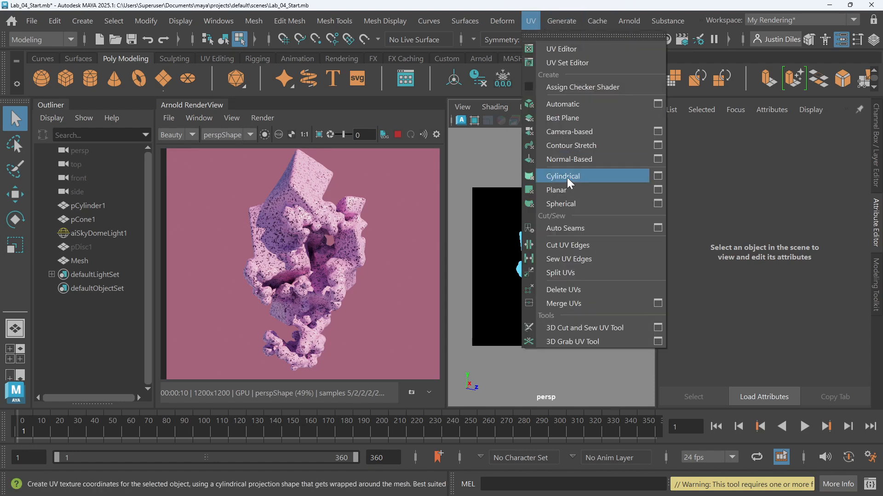
click(559, 49)
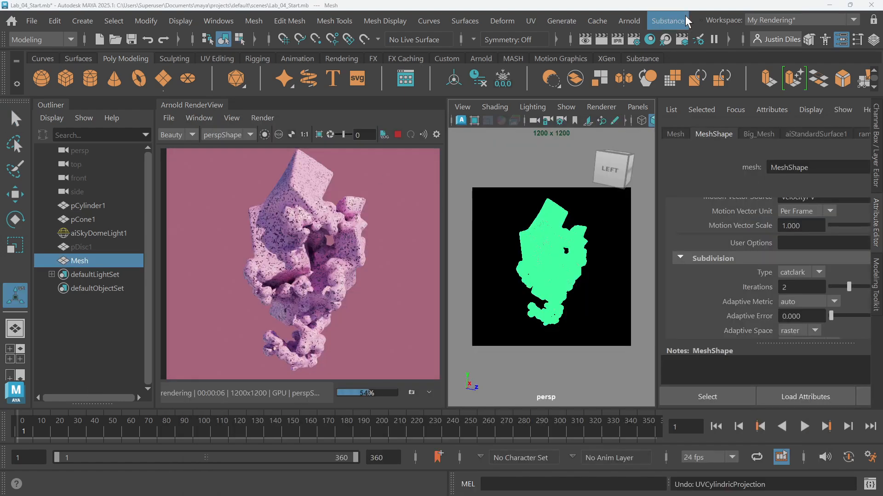
Switch the mesh to object mode, select it and apply a Cylindrical UV projection
right_click(556, 239)
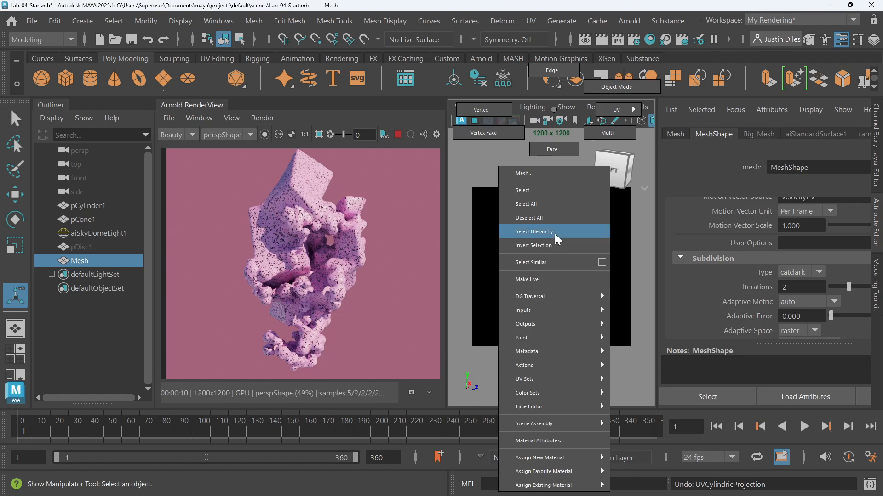
mouse_move(557, 239)
right_down()
mouse_move(612, 88)
mouse_move(633, 86)
mouse_move(624, 92)
mouse_move(584, 70)
mouse_move(554, 147)
mouse_move(558, 121)
mouse_move(600, 87)
right_up()
key(q)
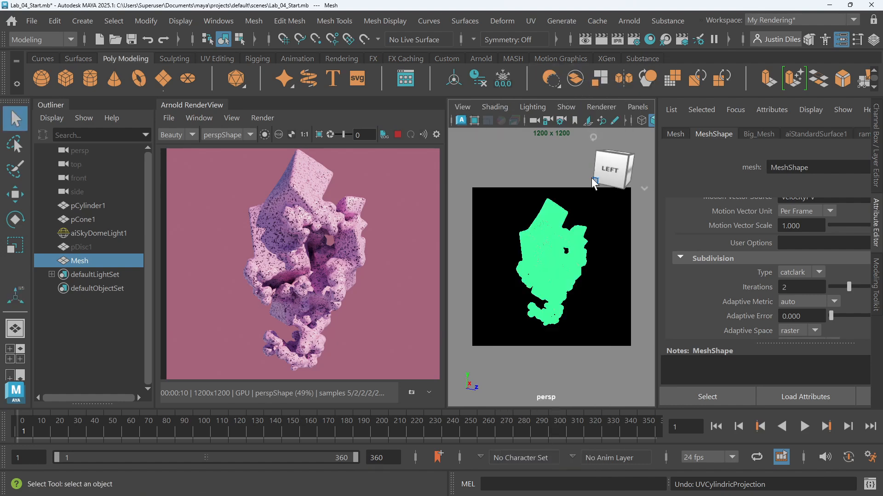
click(591, 207)
click(554, 242)
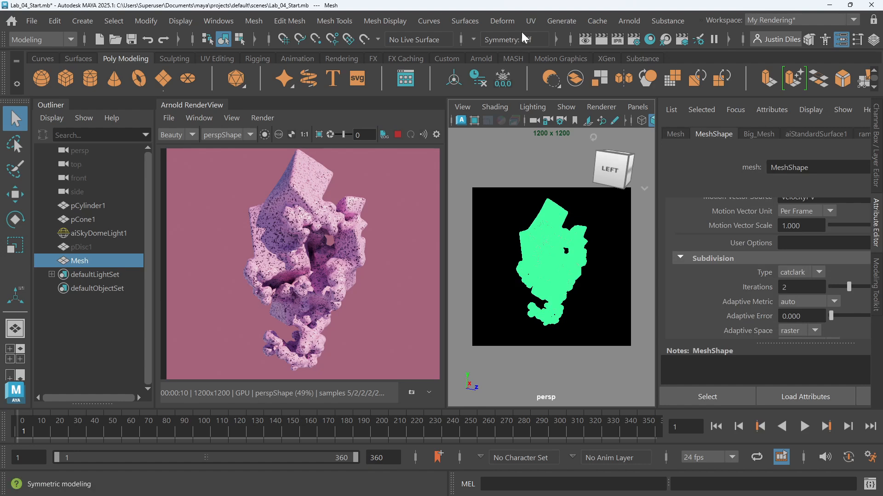
click(529, 21)
click(574, 175)
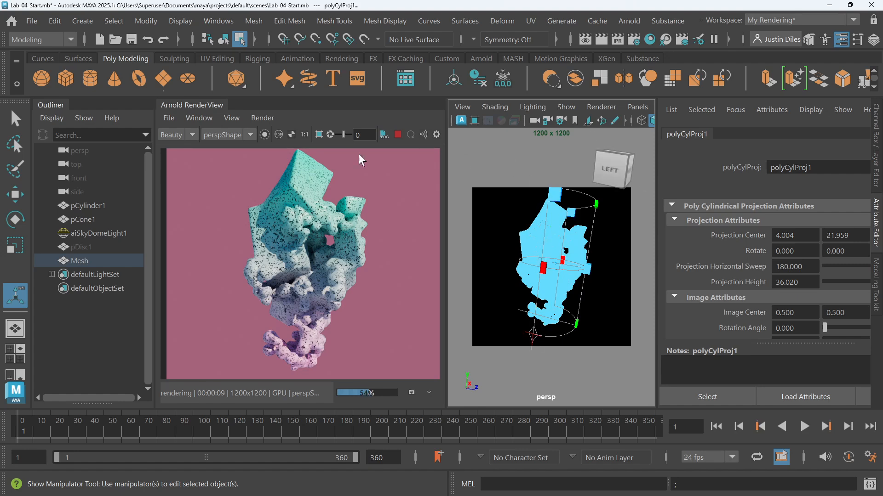
Reselect the mesh in object mode without the projection manipulator
click(15, 119)
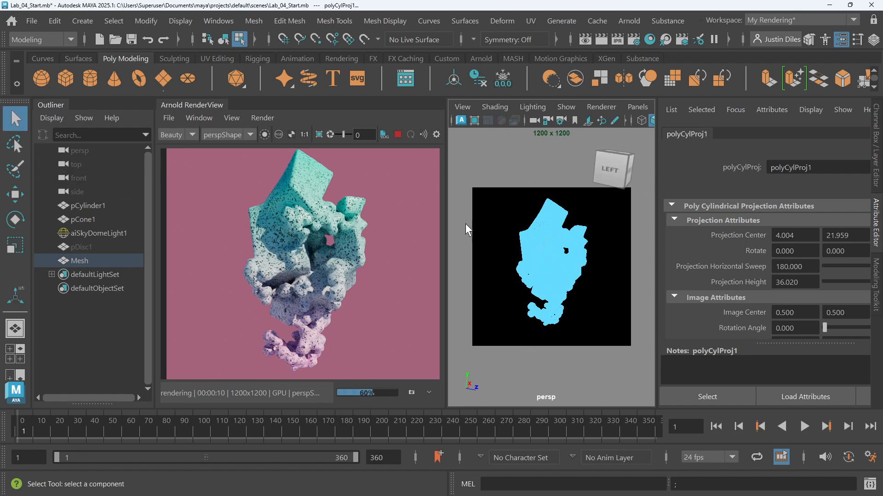
click(501, 213)
click(552, 246)
right_drag(601, 159, 619, 87)
click(606, 224)
click(557, 238)
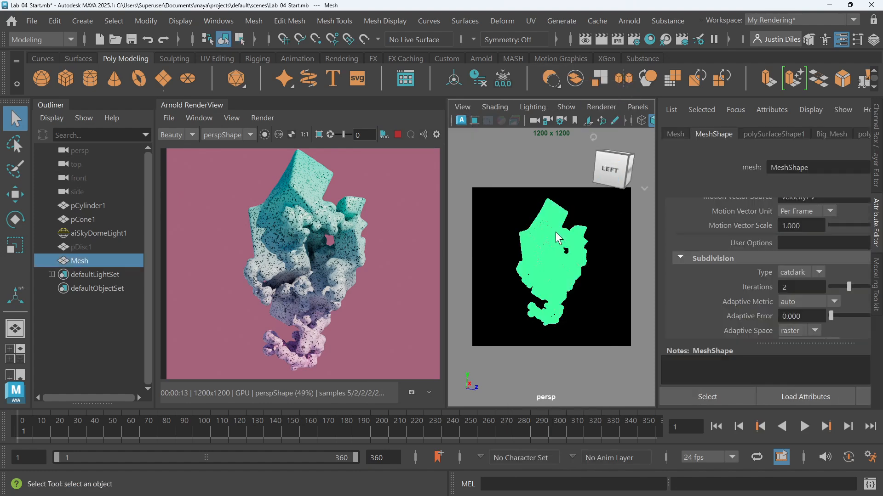
key(t)
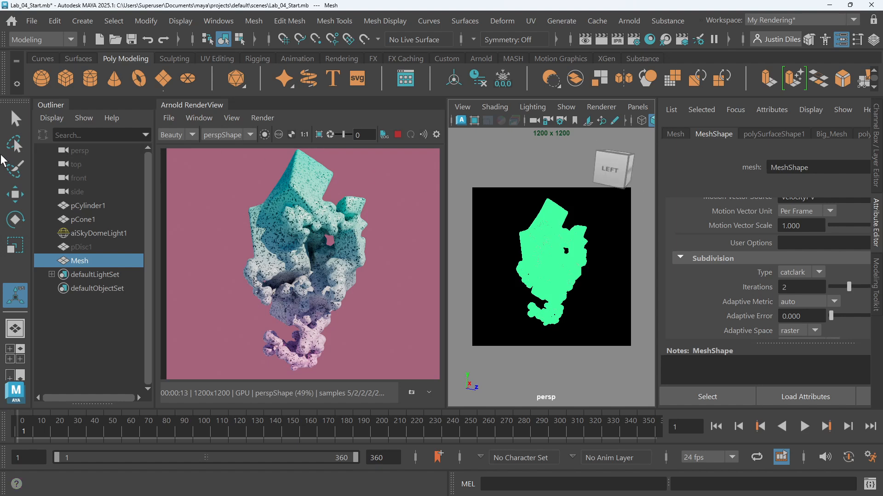
key(q)
right_click(555, 229)
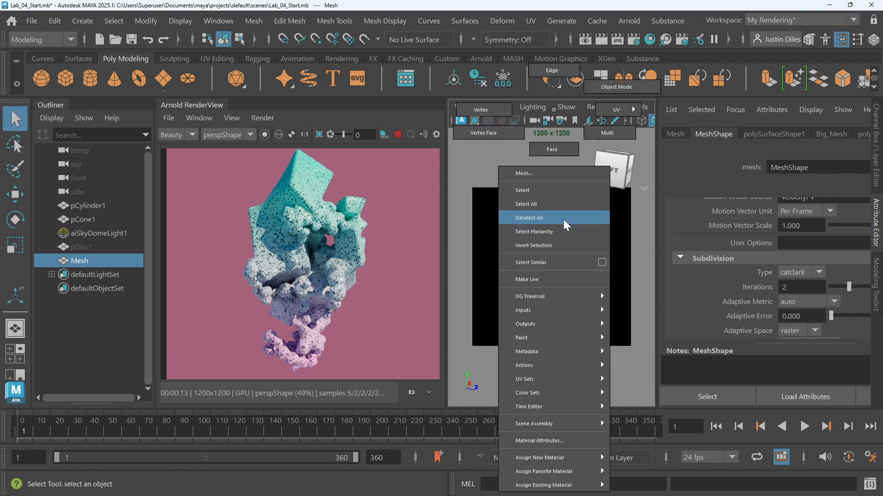
right_drag(614, 87, 615, 87)
click(595, 247)
click(574, 236)
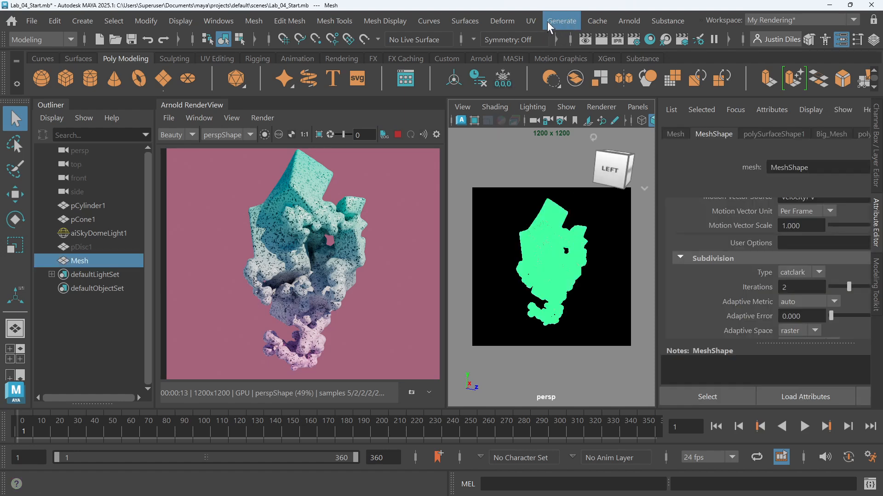
Open the UV Editor to examine the mesh's cylindrical UV layout, then close it
click(531, 20)
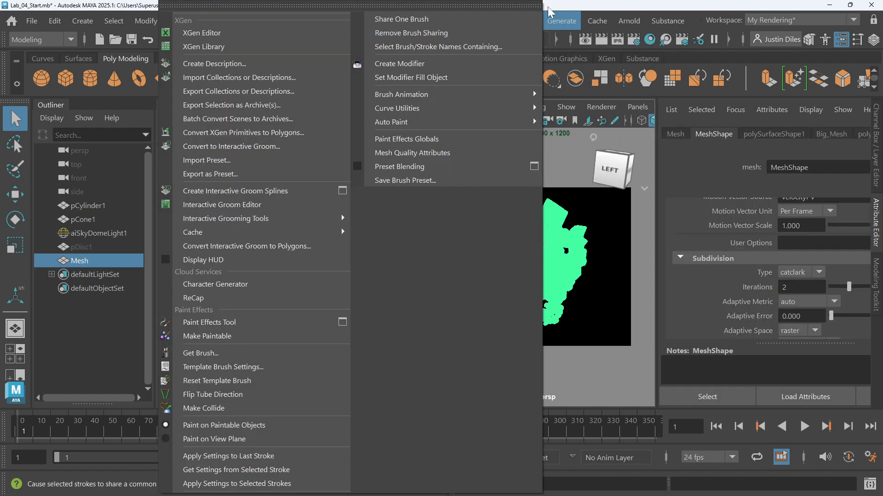
click(559, 20)
click(532, 22)
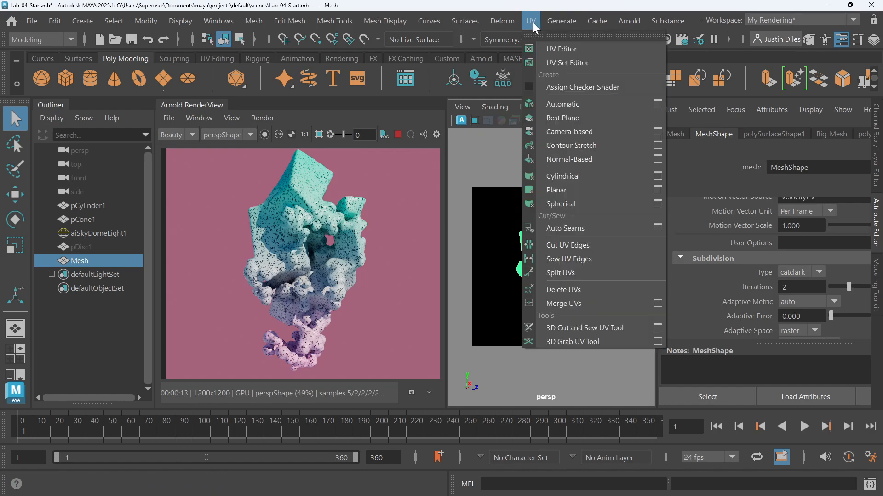
click(544, 48)
drag(472, 118, 549, 63)
scroll(412, 262, down, 2)
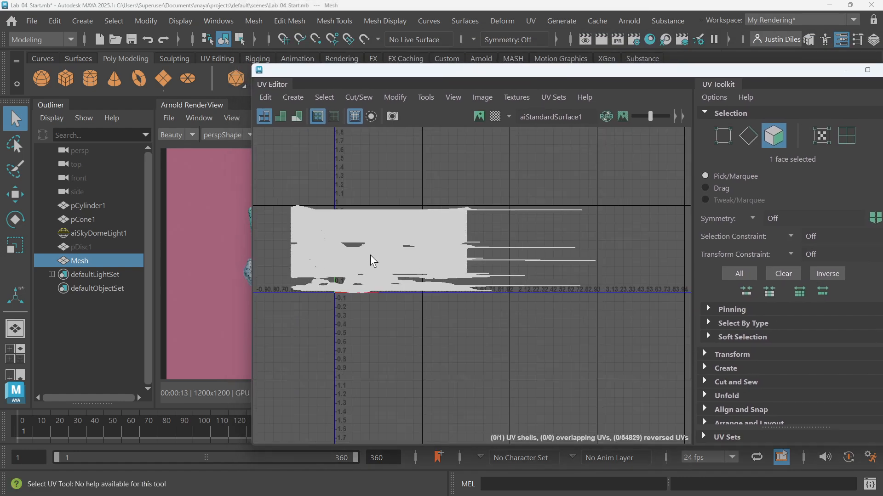
scroll(368, 251, up, 1)
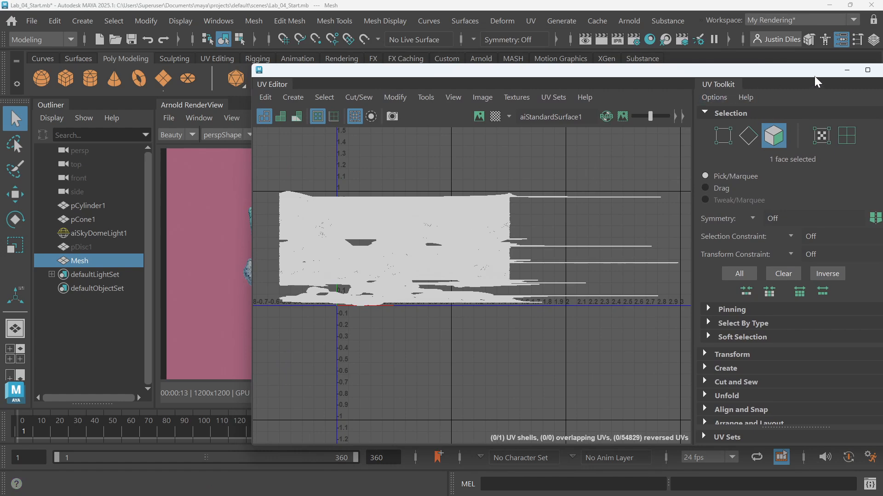
drag(817, 71, 724, 68)
click(799, 69)
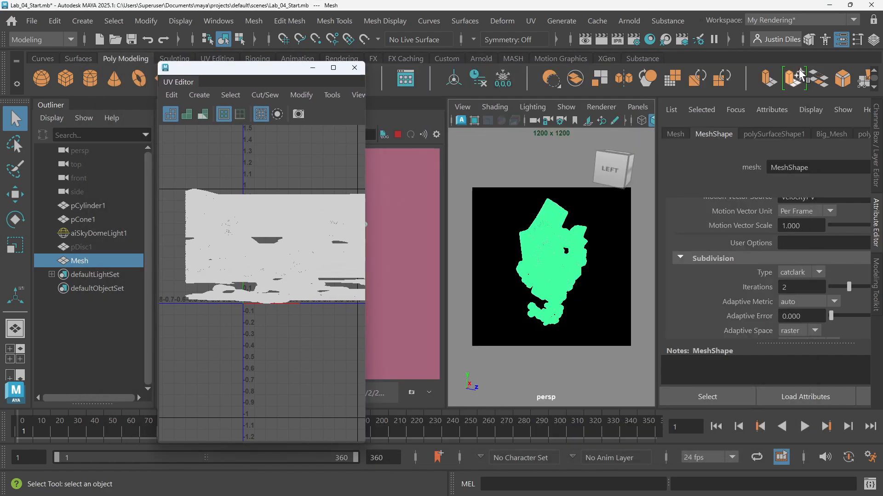
click(800, 74)
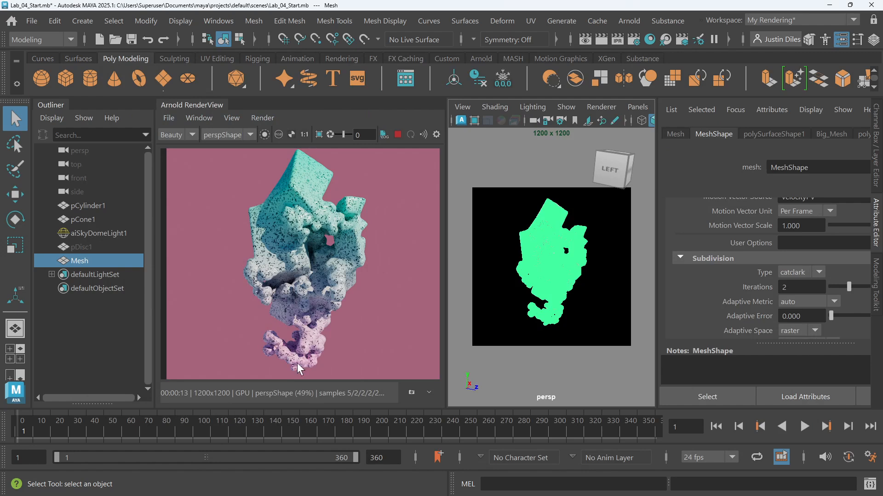
Open the Hypershade, select the ramp node and switch its type to U Ramp
click(648, 39)
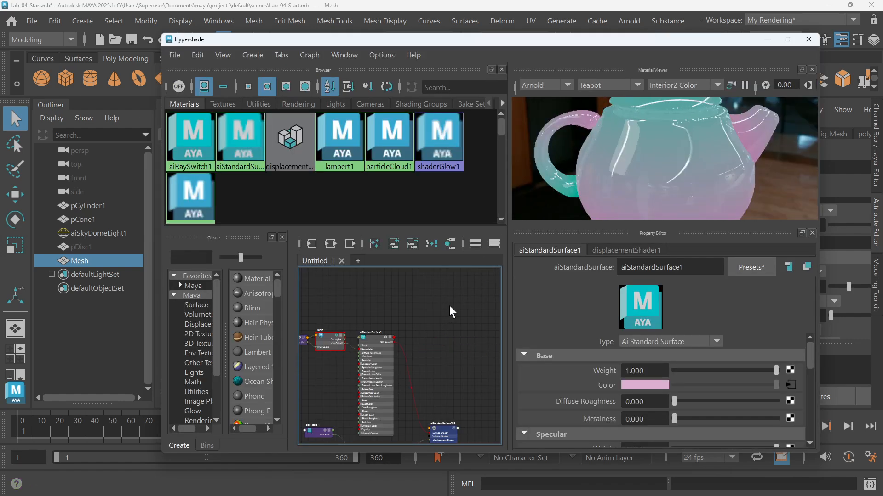
scroll(385, 332, up, 10)
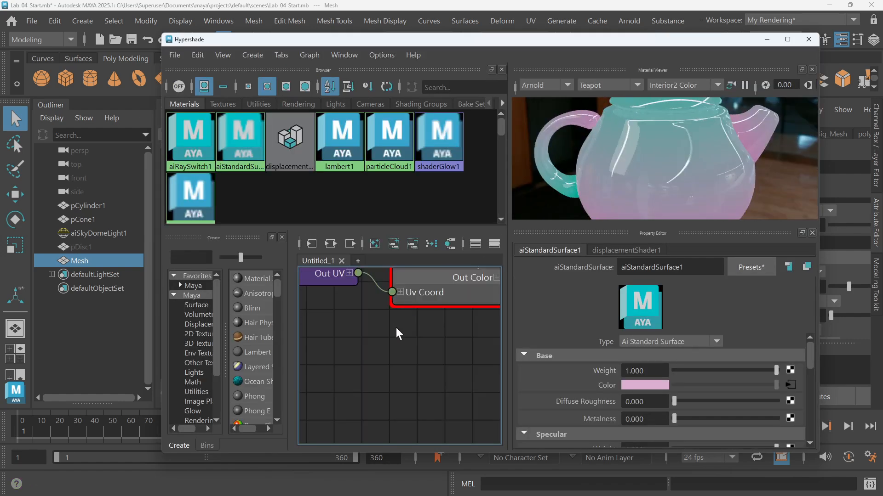
click(450, 240)
click(398, 316)
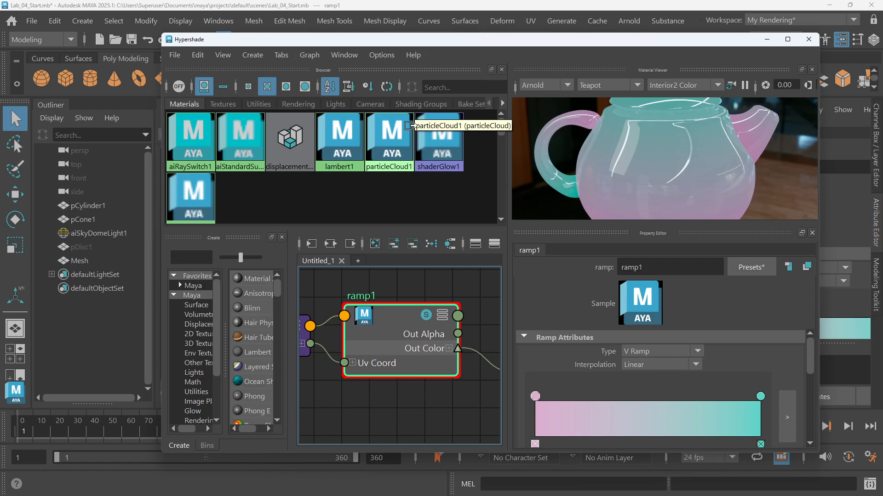
drag(425, 41, 509, 40)
click(785, 349)
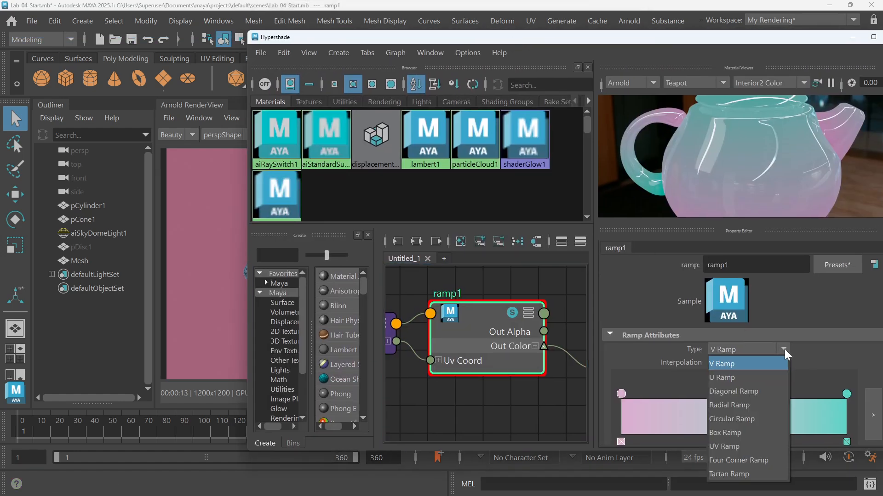
click(766, 375)
Switch the ramp type back to V Ramp
drag(602, 37, 564, 39)
click(744, 355)
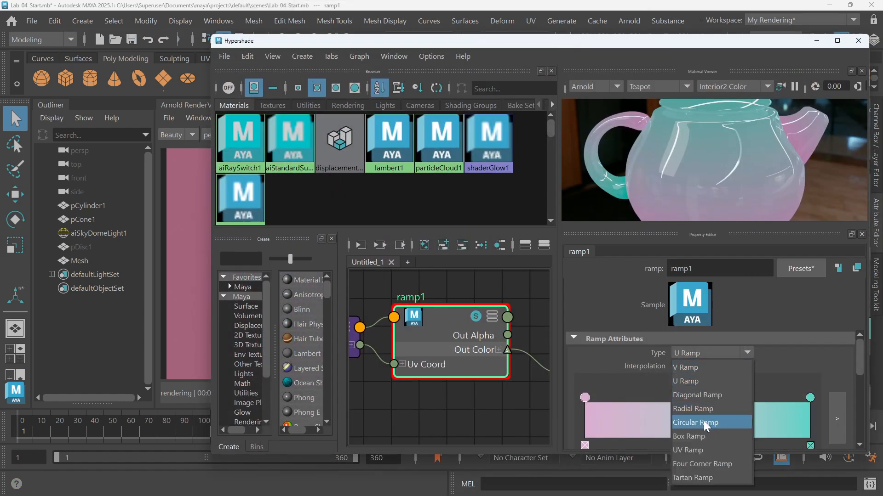
click(695, 368)
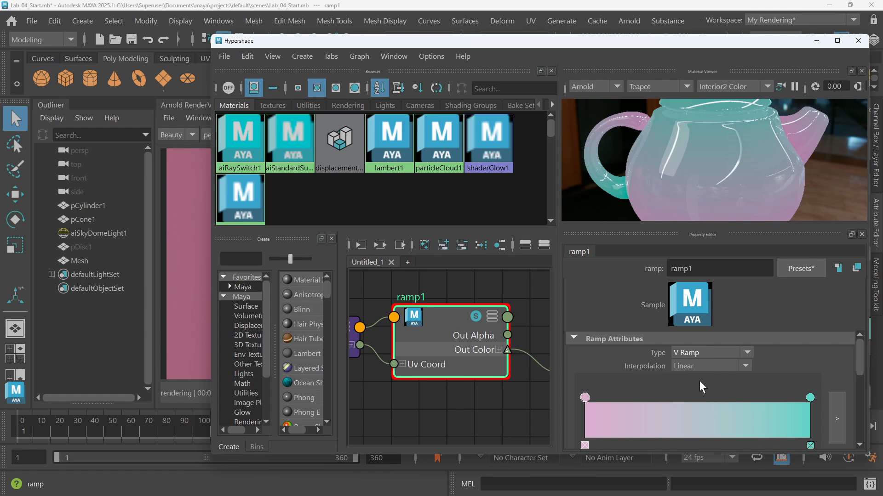
Swap the ramp's color entries so teal sits at the start and pink at the end
drag(456, 45, 582, 23)
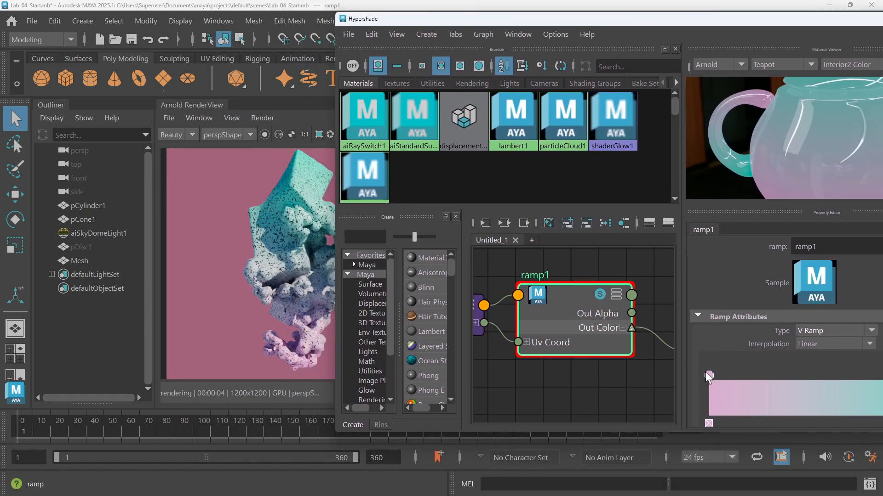
drag(708, 375, 791, 378)
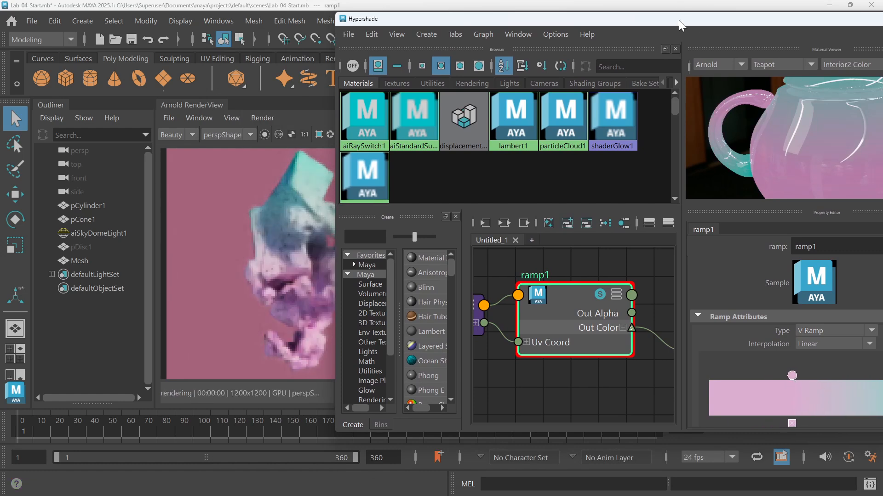
drag(689, 24, 497, 18)
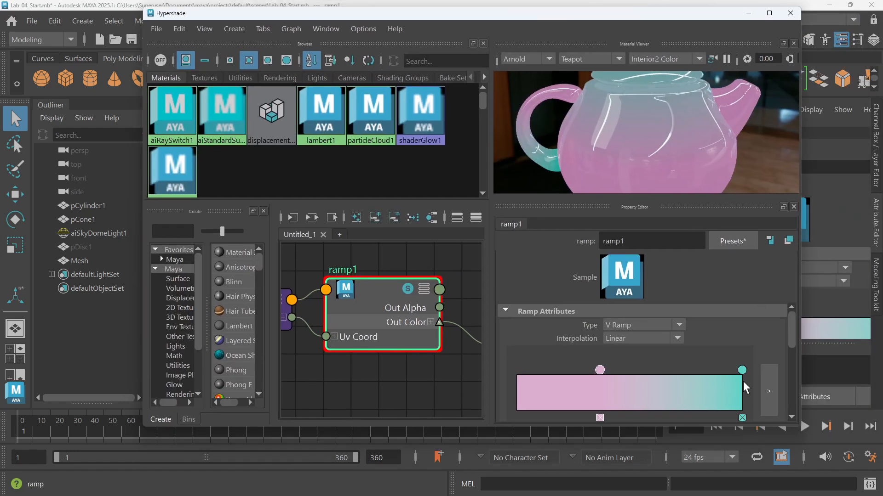
drag(741, 375, 516, 374)
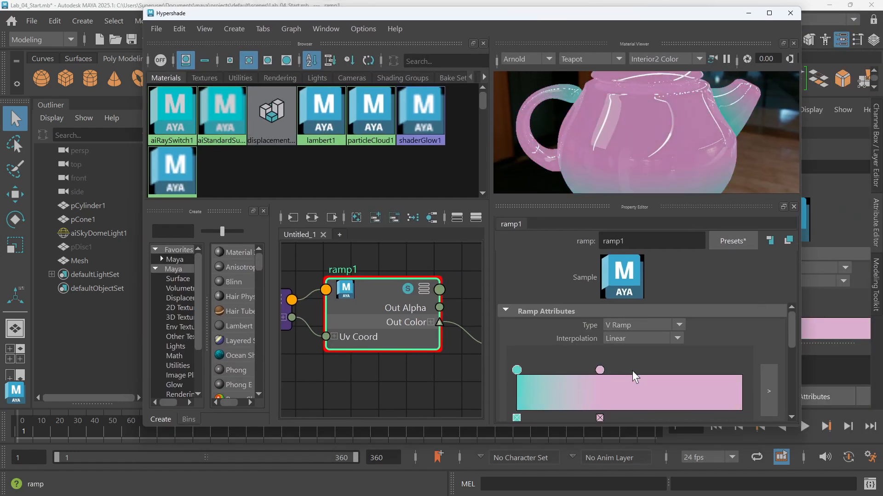
drag(606, 371, 780, 384)
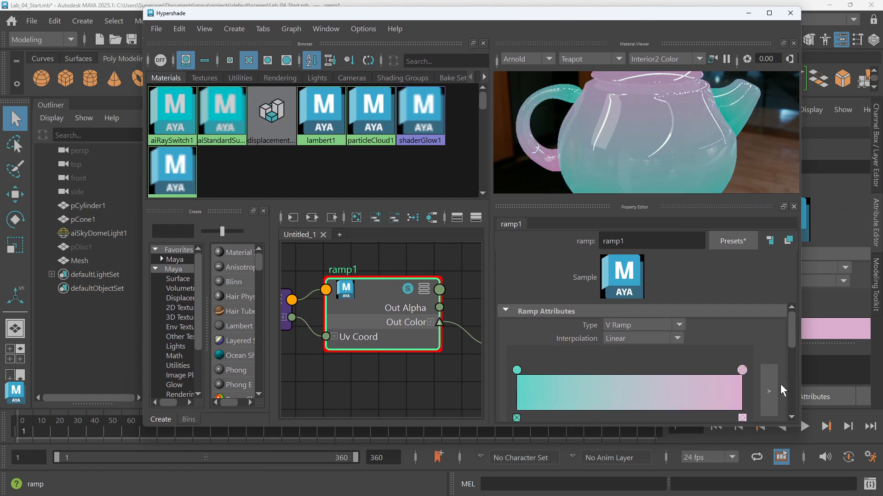
Add a third color entry to the ramp near its middle, at position about 0.481
drag(541, 18, 574, 50)
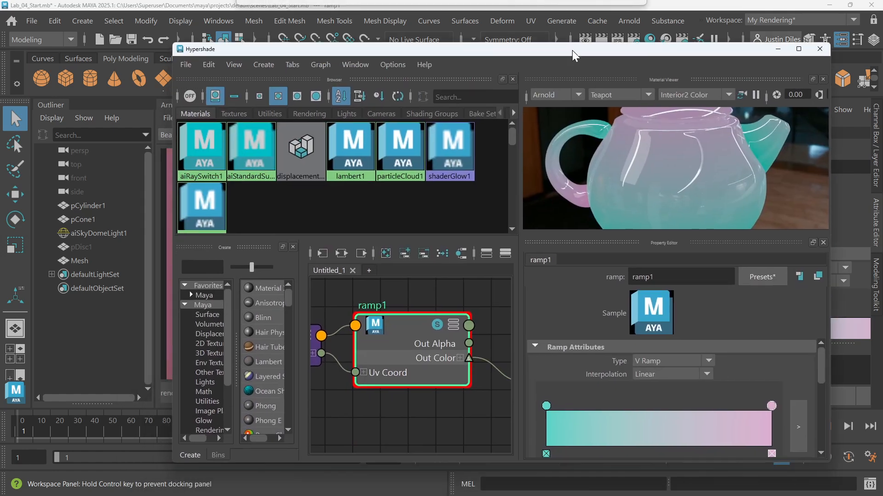
click(654, 413)
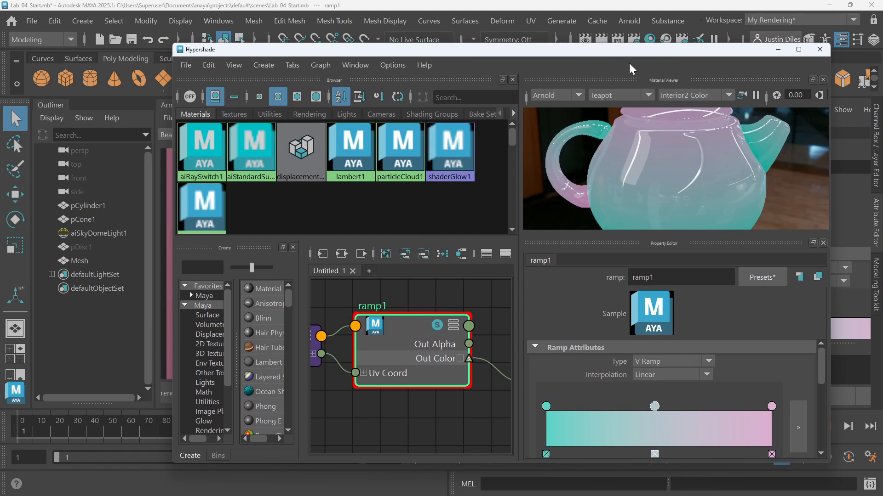
Darken the new middle color entry to a very dark blue-gray
drag(625, 52, 610, 19)
scroll(699, 354, down, 2)
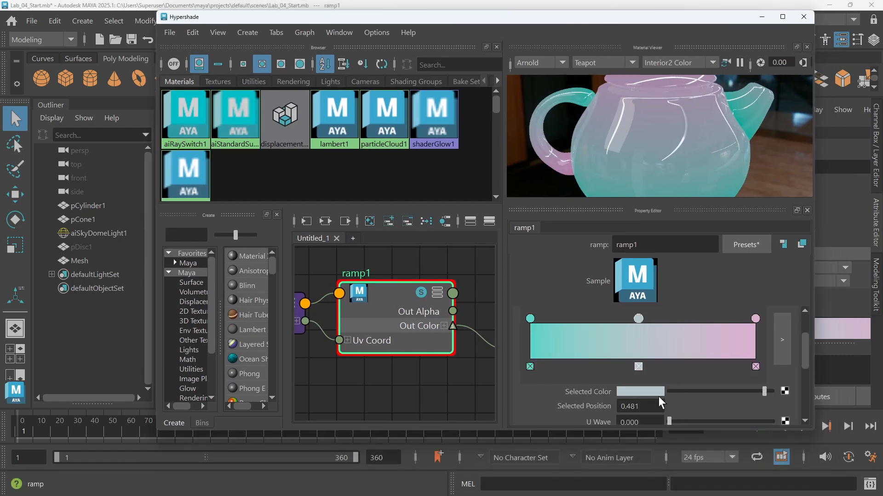
click(632, 389)
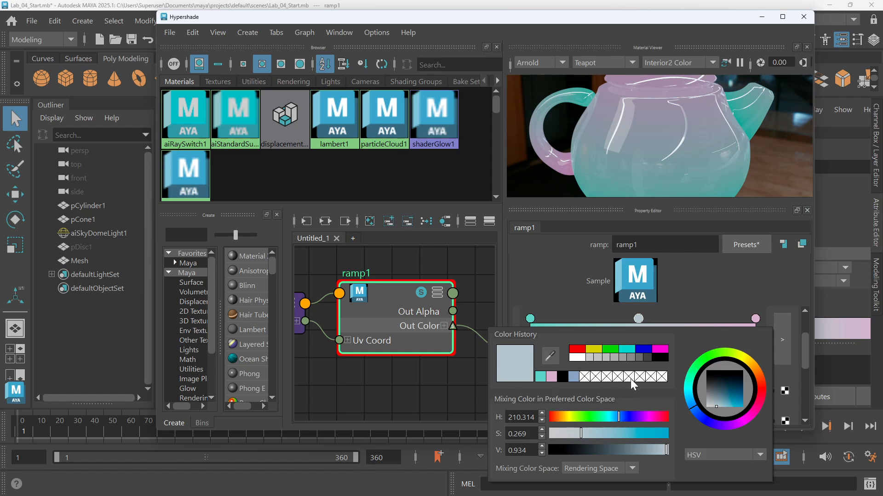
mouse_move(606, 449)
mouse_down()
mouse_move(598, 450)
mouse_move(605, 450)
mouse_up()
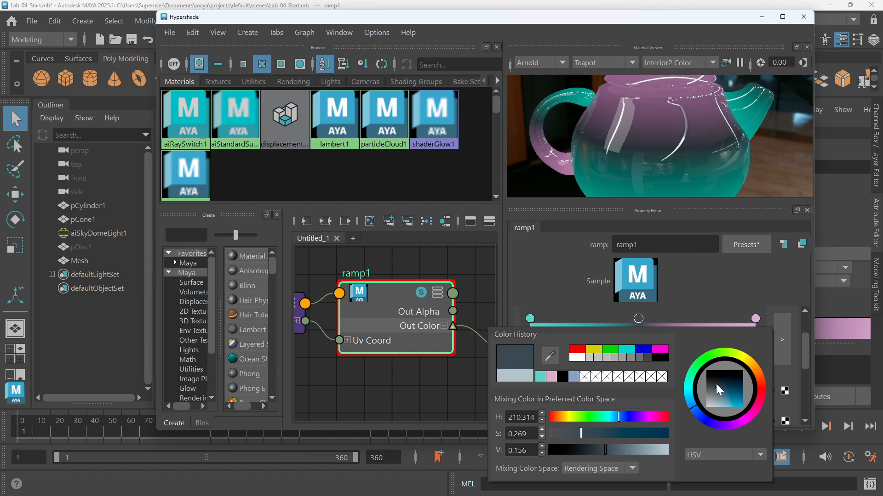
Set the middle color entry to a pale yellow with hue 60, saturation 0.640 and value 1.000
drag(418, 17, 480, 102)
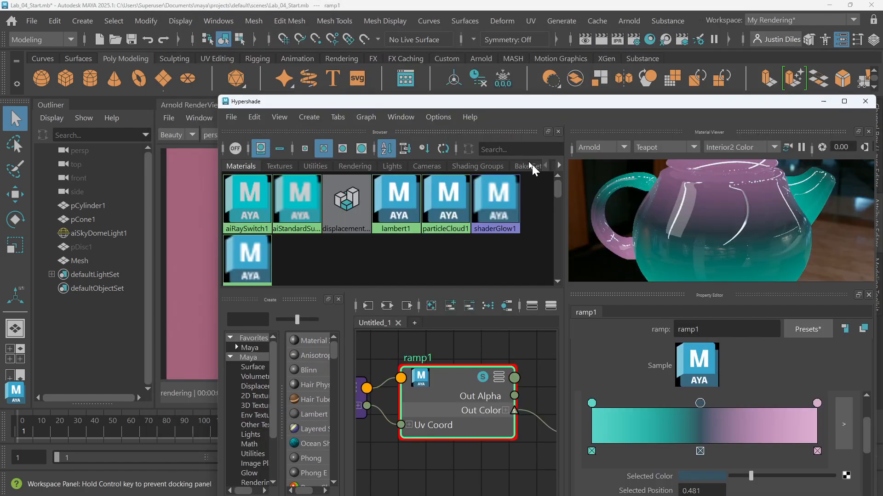
drag(529, 163, 435, 48)
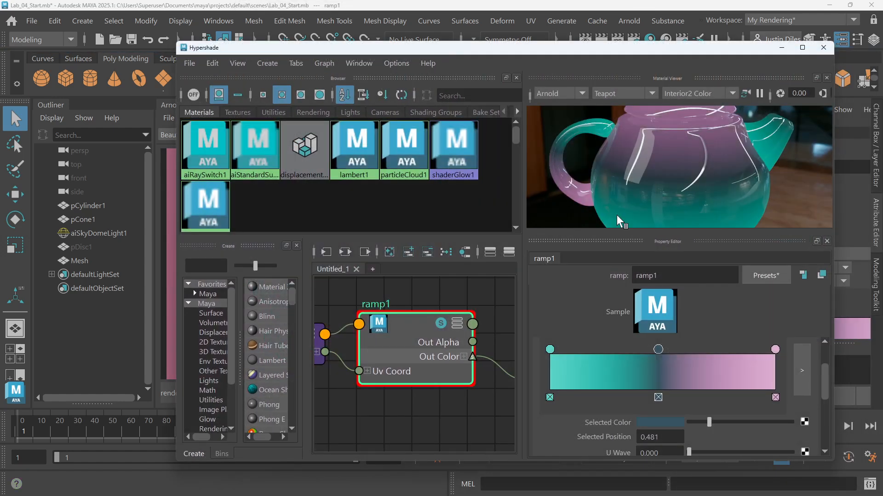
click(670, 420)
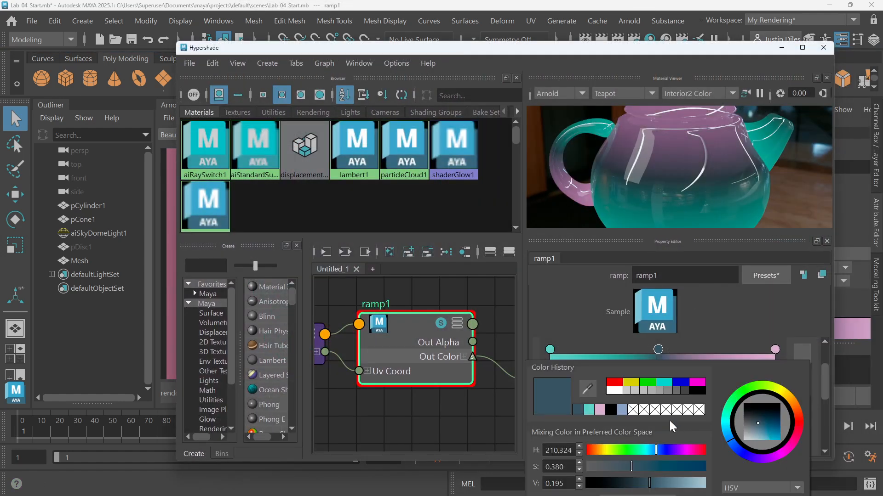
click(625, 410)
drag(639, 465, 622, 467)
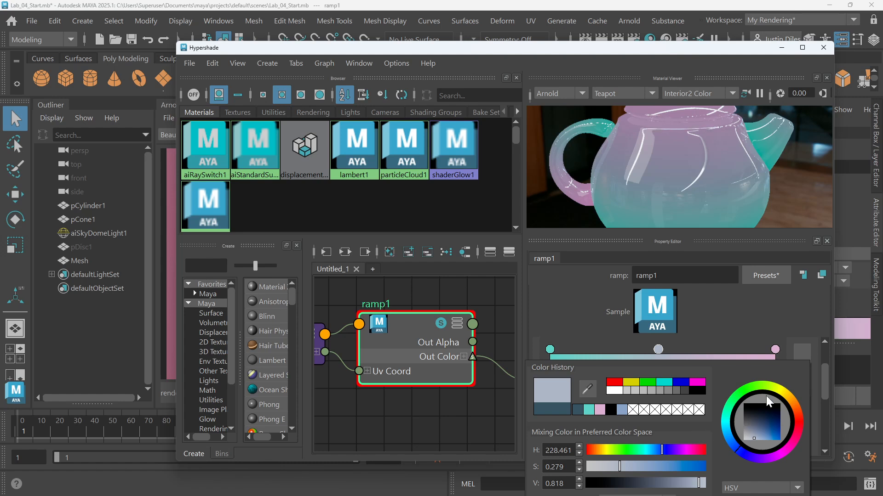
drag(791, 396, 778, 389)
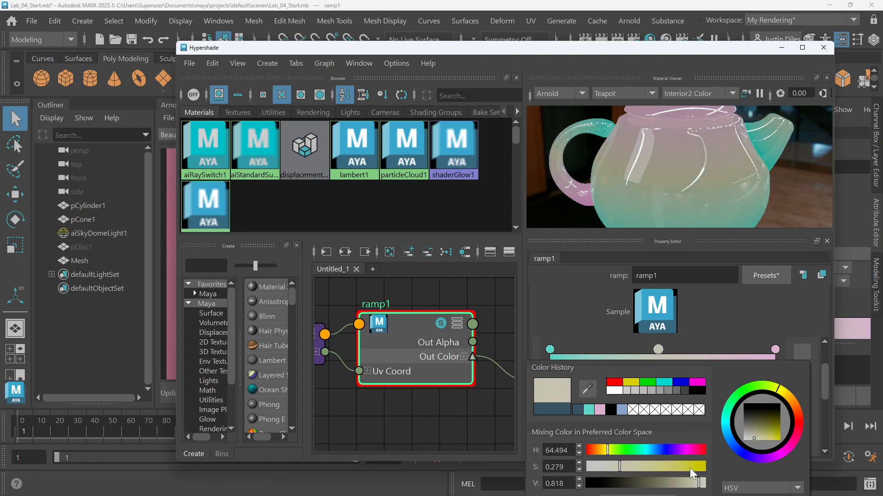
click(631, 383)
drag(667, 467, 672, 469)
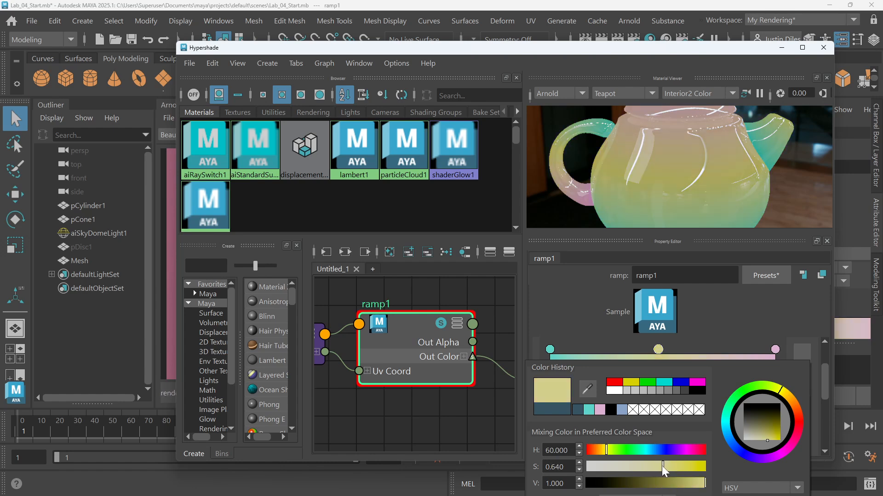
mouse_move(575, 44)
mouse_down()
mouse_move(556, 376)
mouse_move(547, 371)
mouse_move(534, 389)
mouse_move(584, 98)
mouse_move(563, 40)
mouse_up()
click(809, 42)
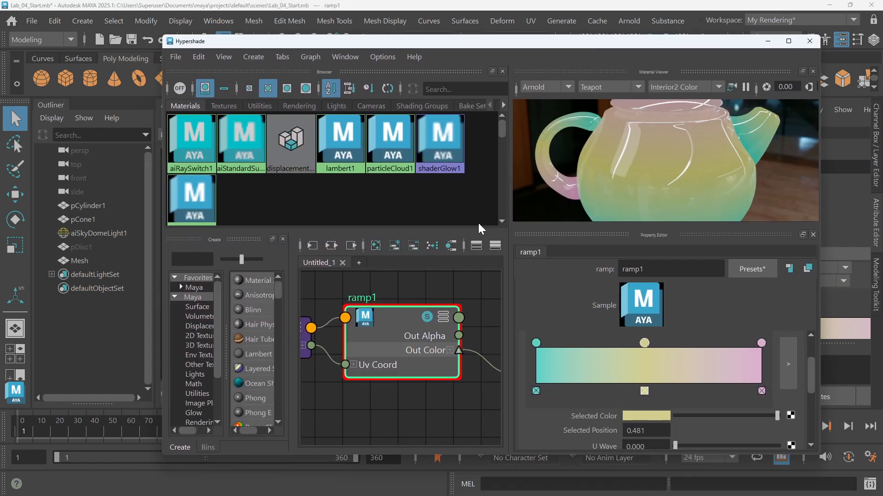